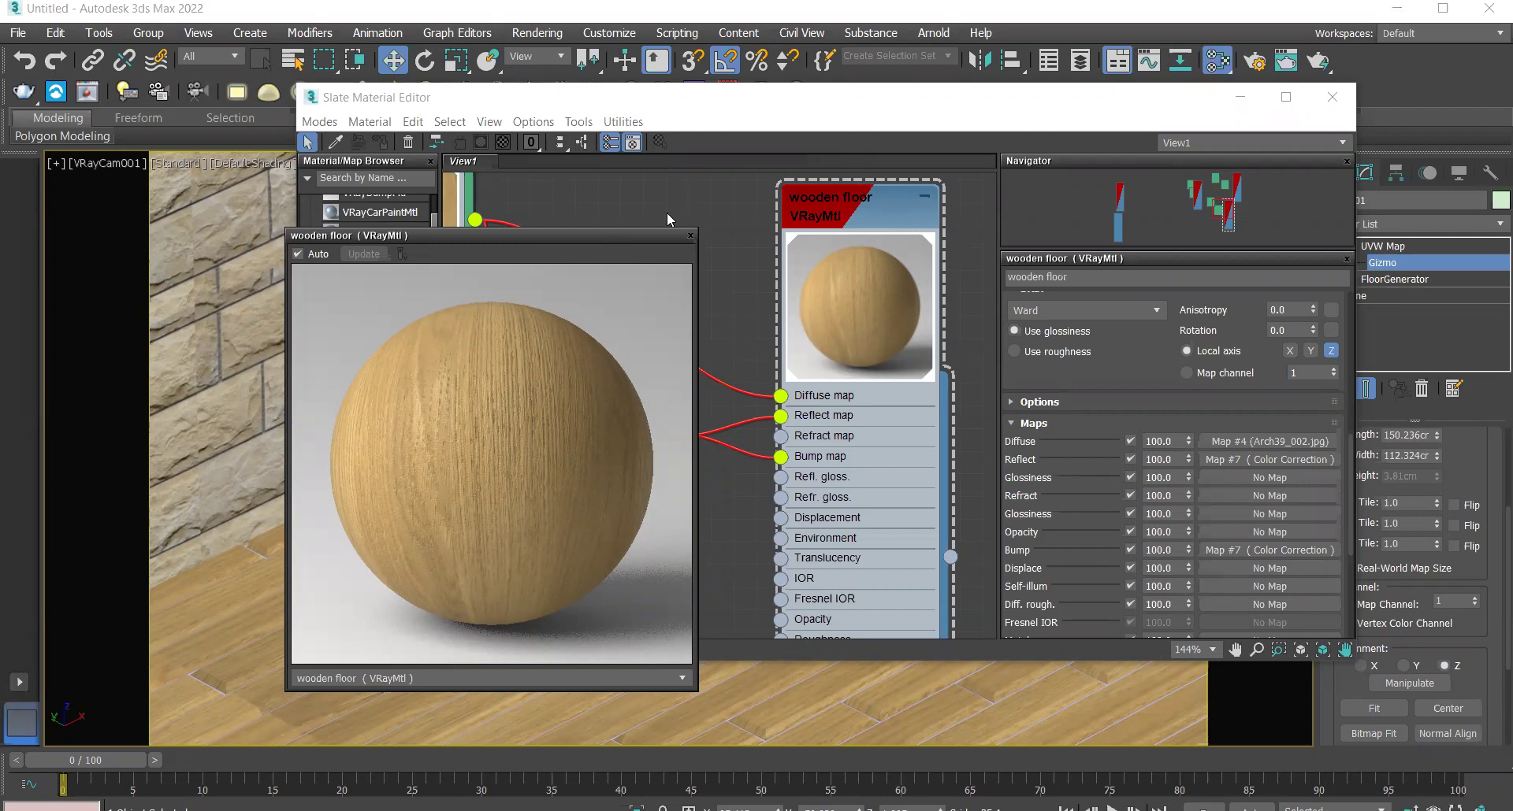
Set the wooden floor material's reflection color to a gray with RGB values of 100
left_click_drag(613, 236, 667, 209)
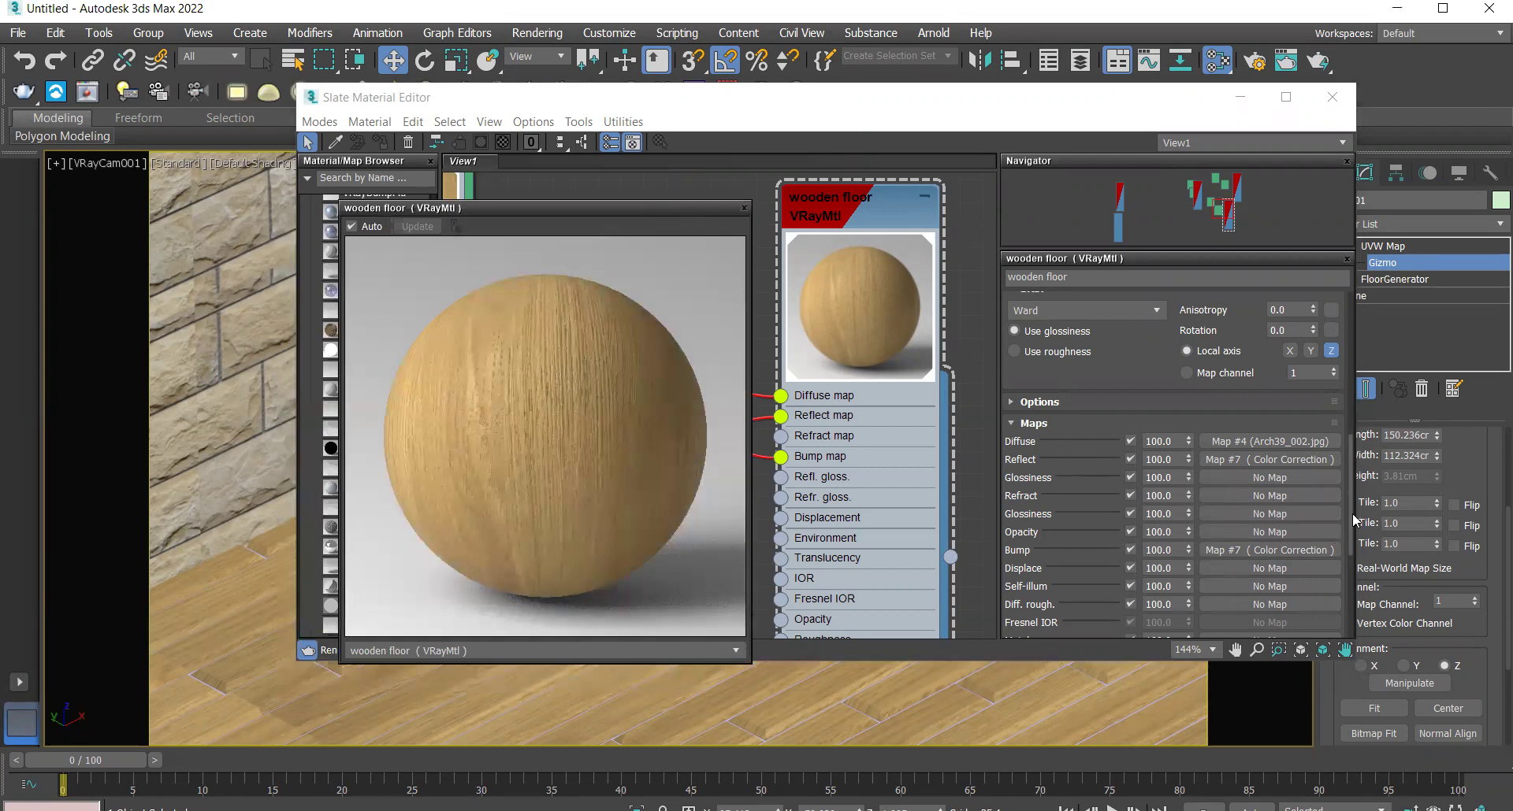
left_click_drag(1352, 512, 1340, 333)
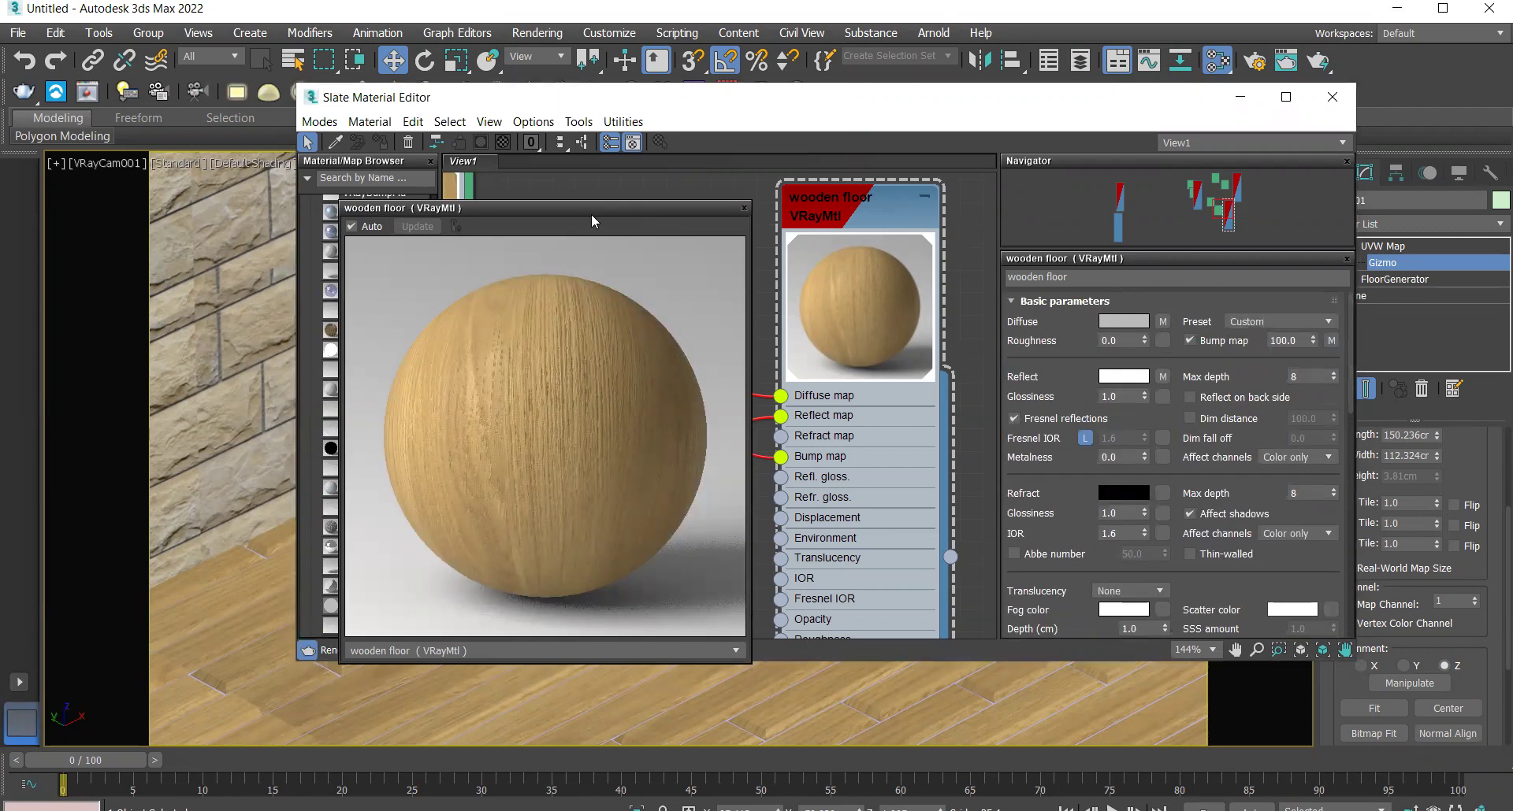
left_click_drag(668, 417, 464, 423)
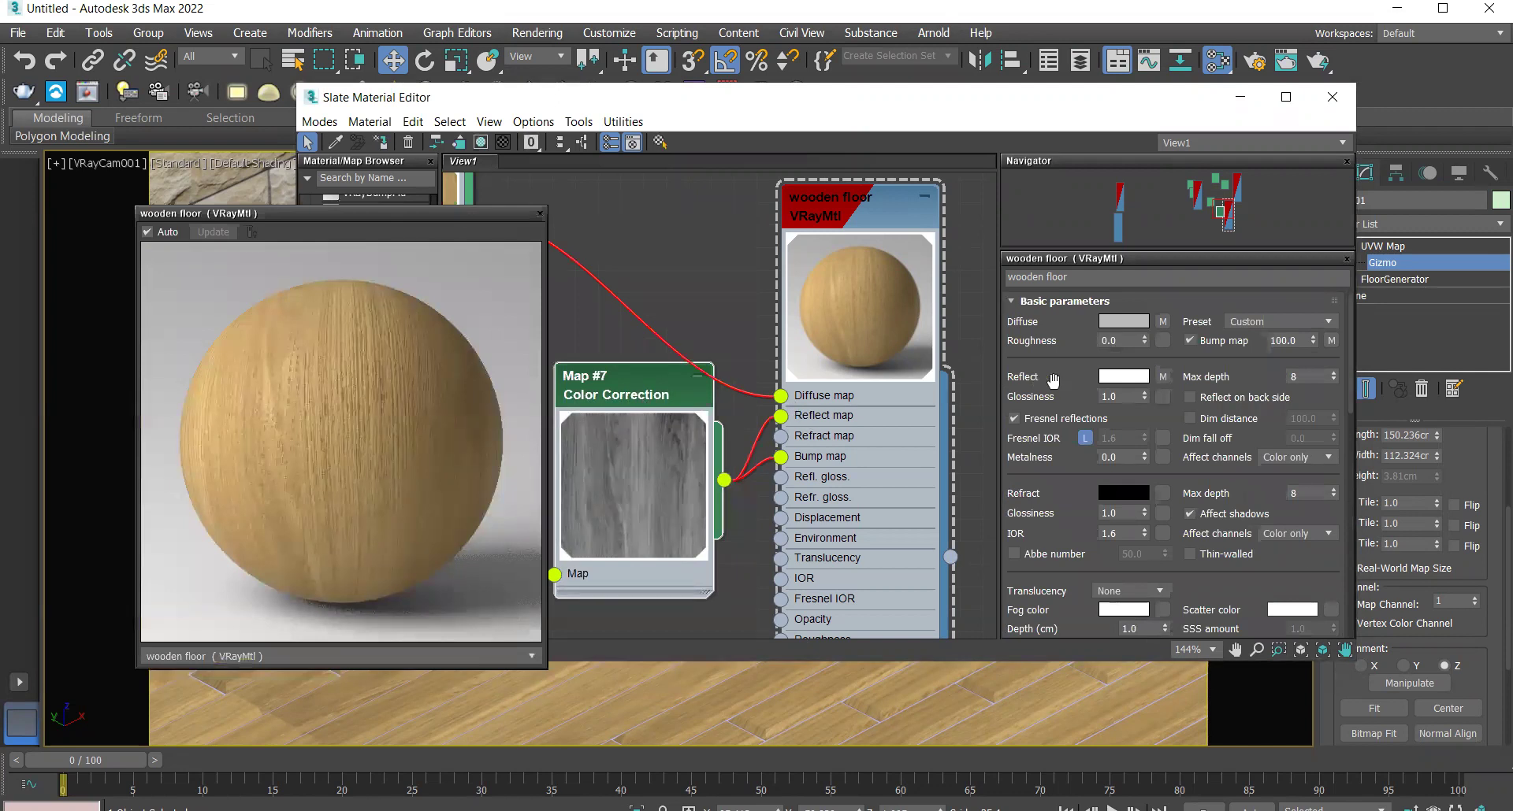
left_click(1135, 380)
left_click(411, 189)
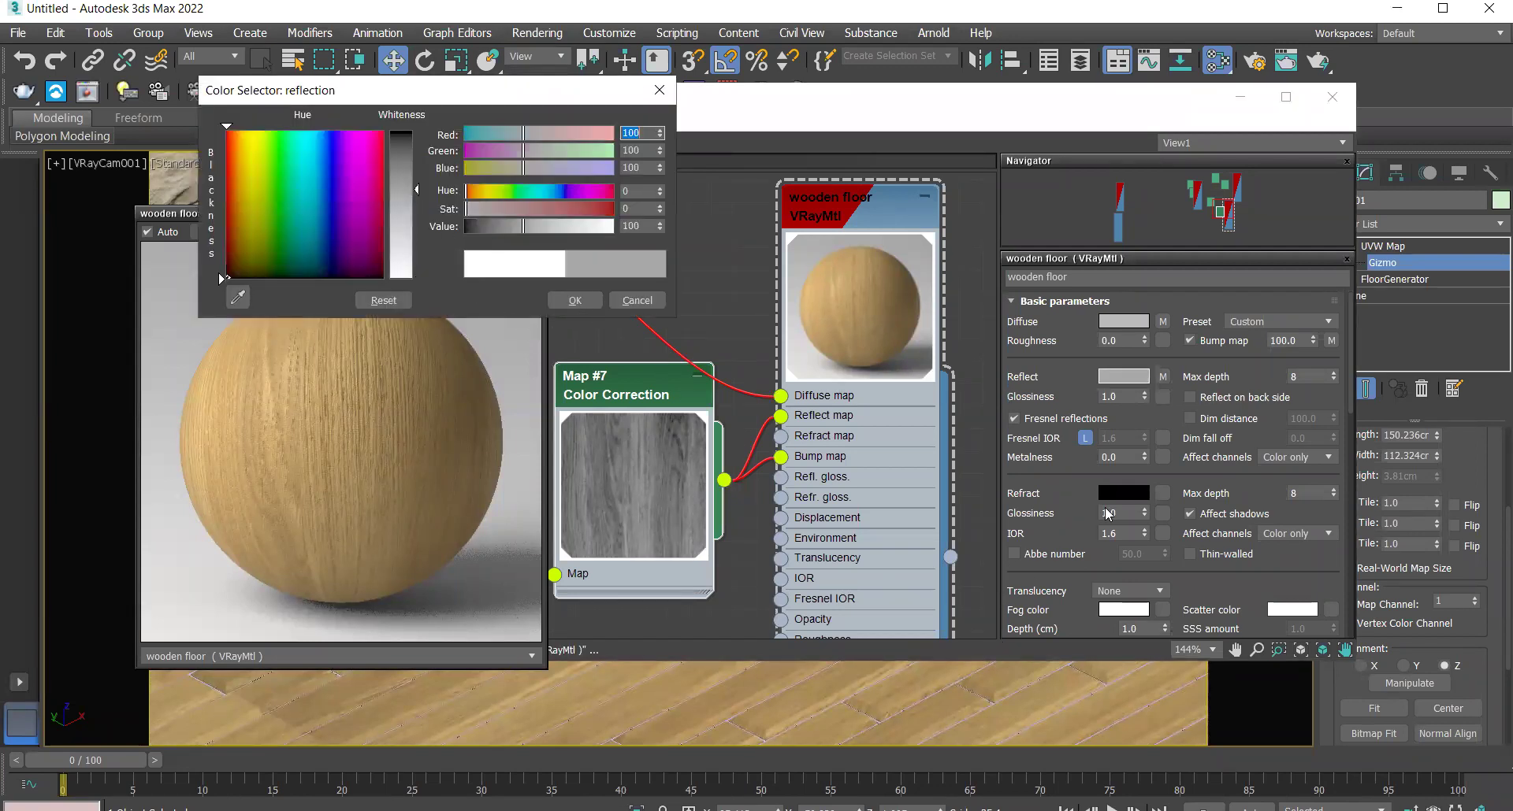
left_click(577, 300)
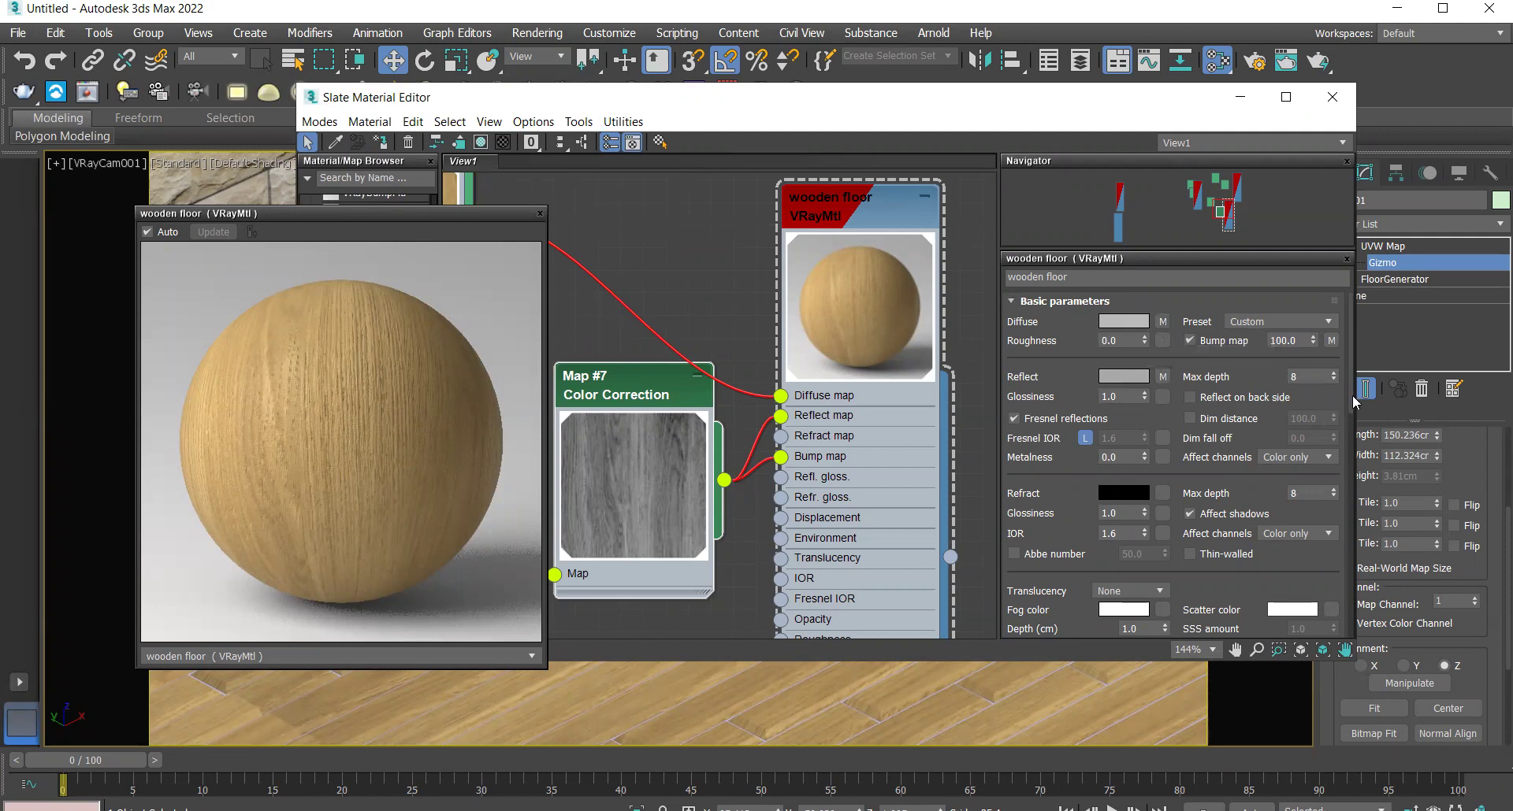
Set the wooden floor material's reflection color back to pure white with RGB values of 255
left_click_drag(1346, 409, 1348, 316)
left_click(1124, 377)
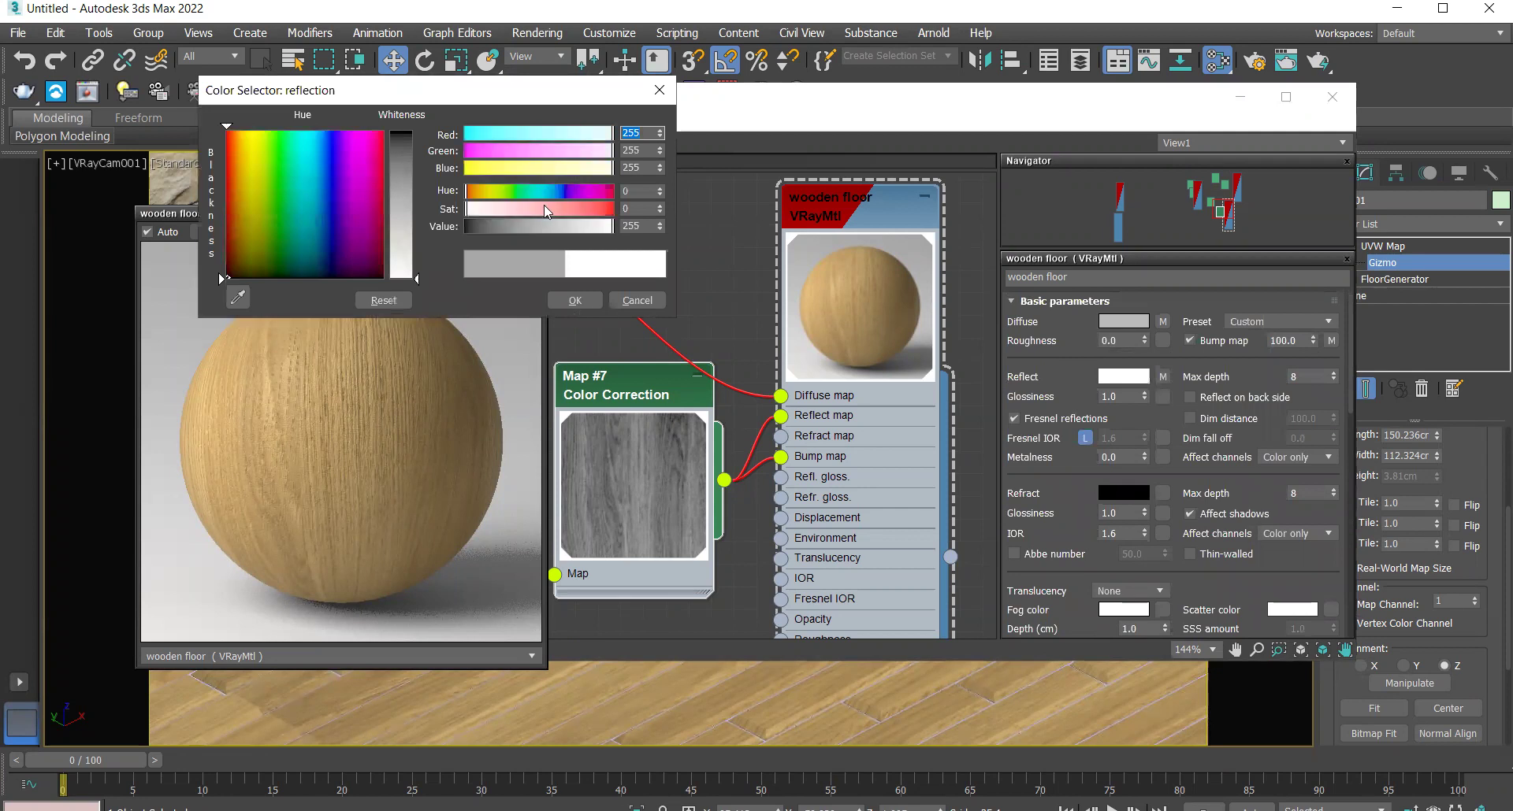
left_click(585, 301)
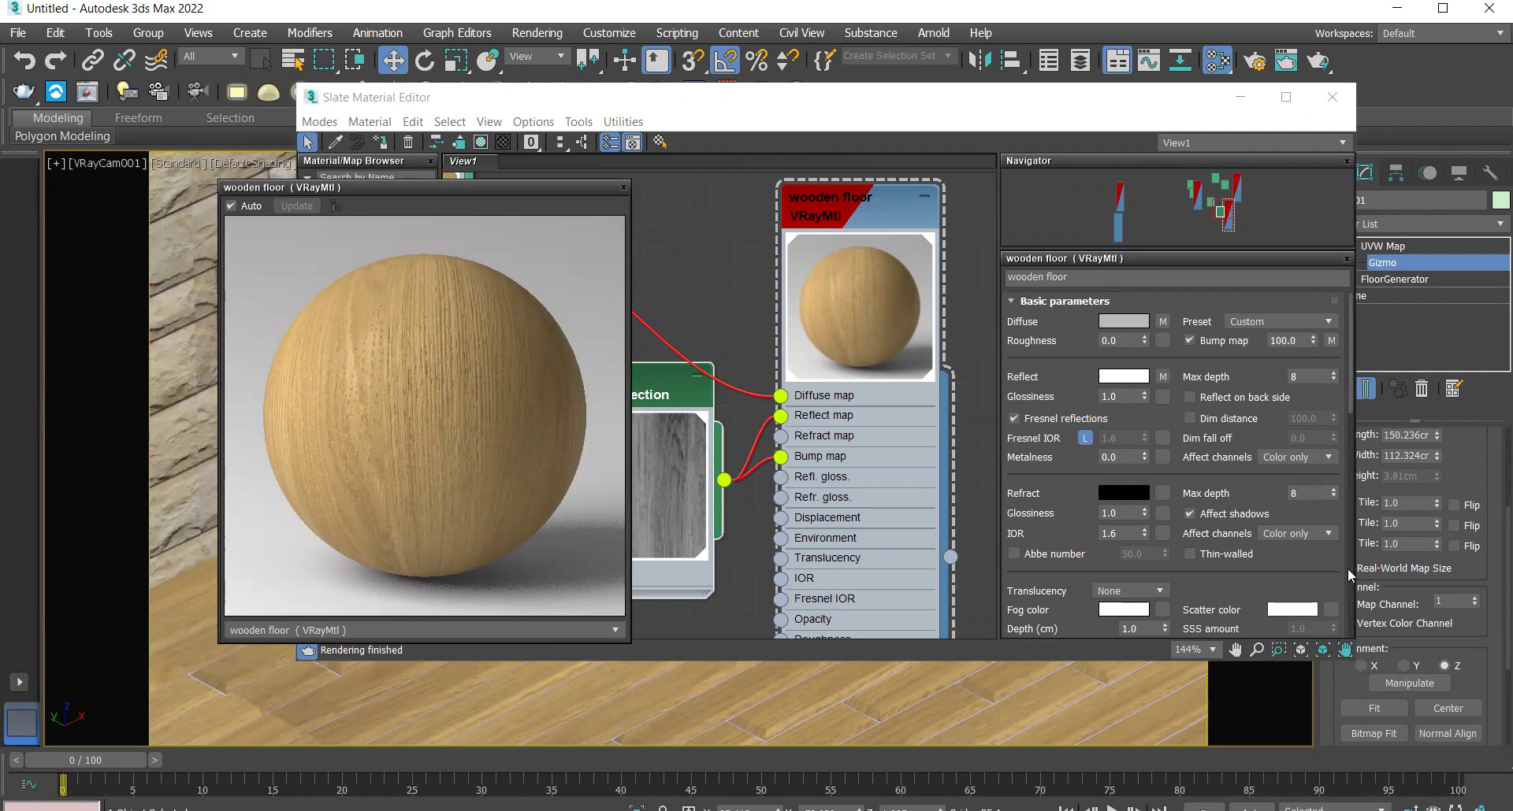
Examine the wooden floor material's BRDF settings and map slots, including the map assigned to Reflect
scroll(1349, 575, "down", 10)
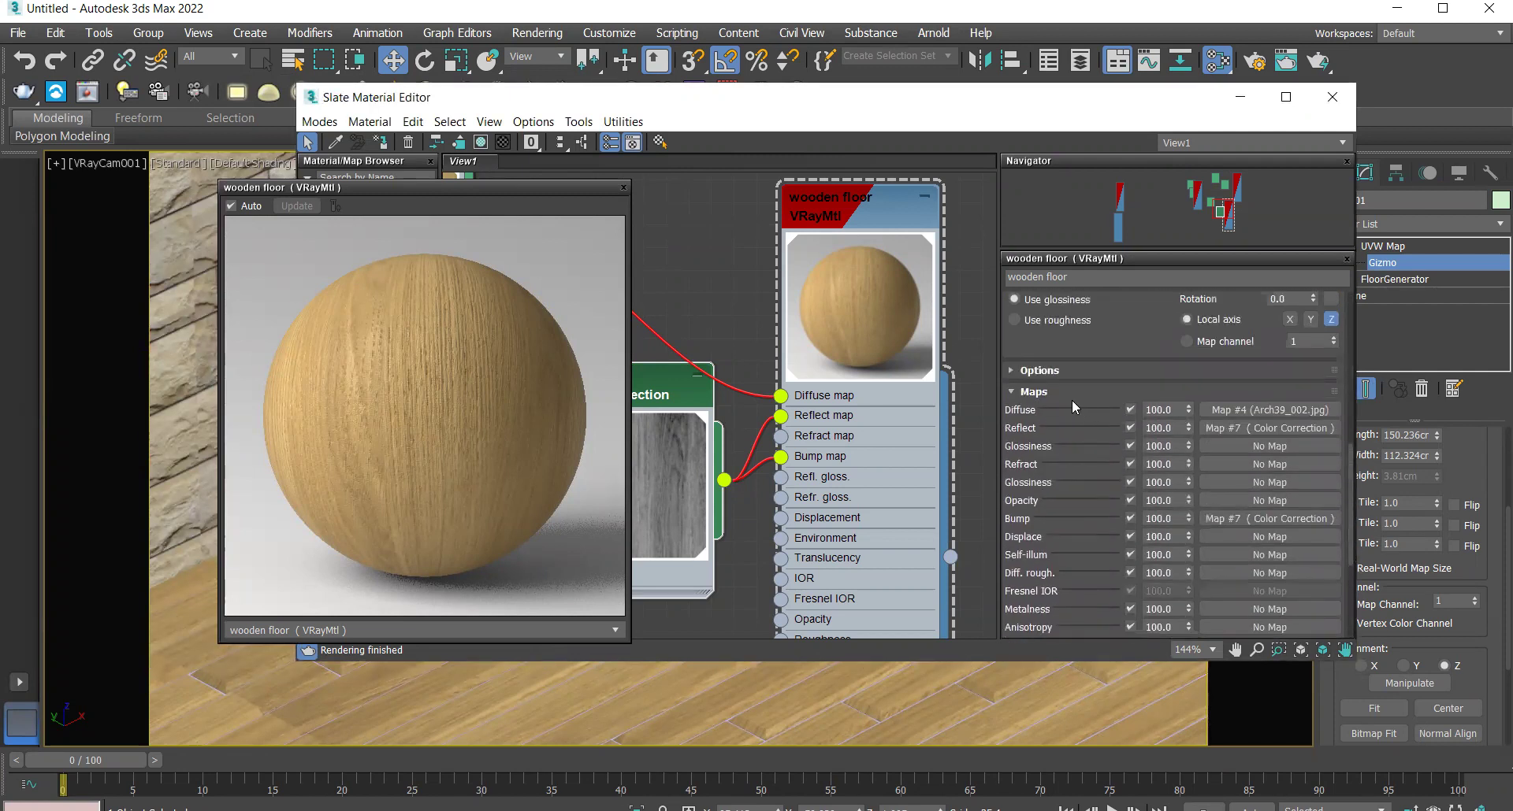
scroll(1069, 394, "up", 5)
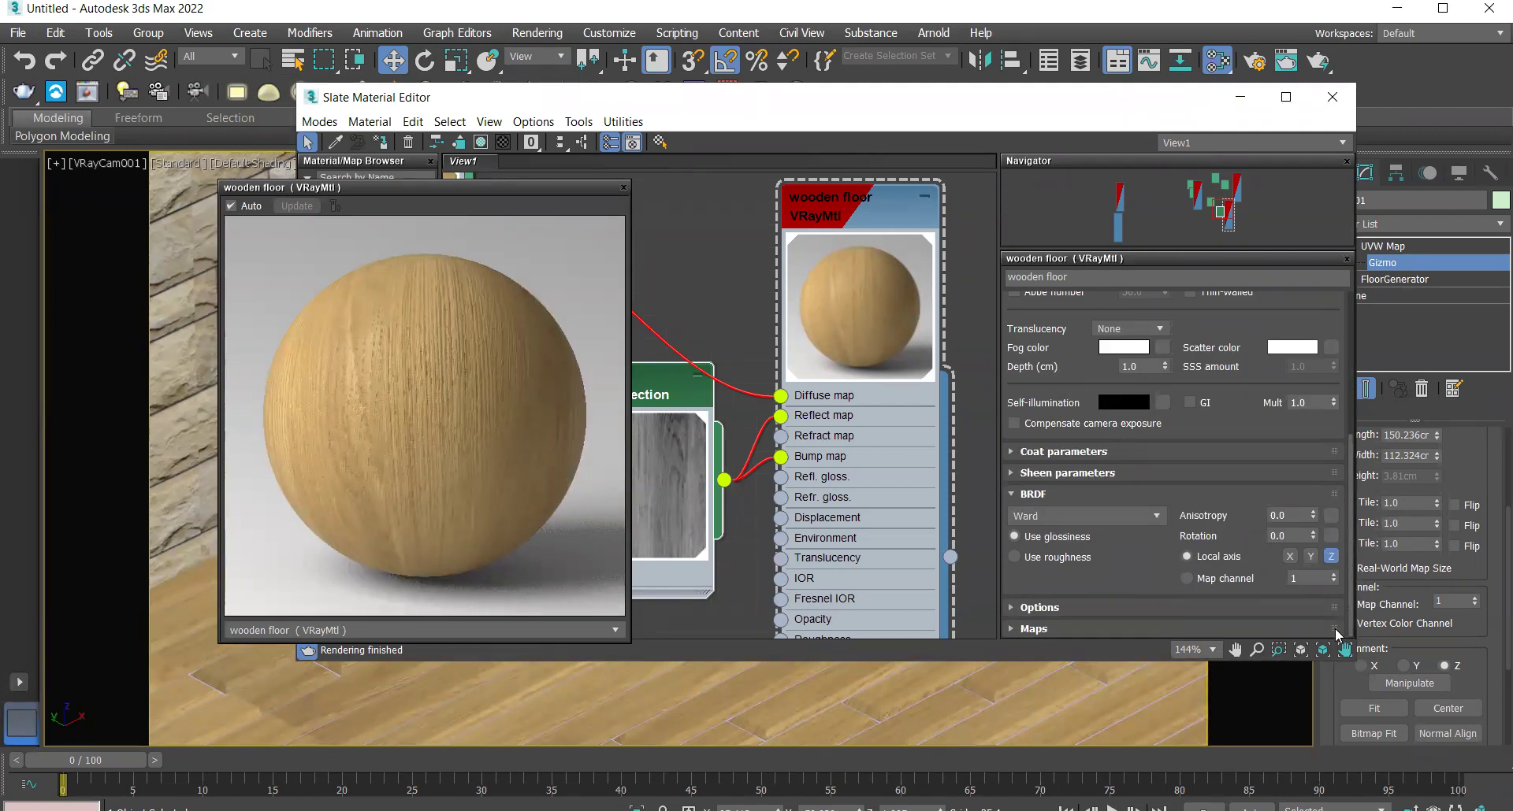
scroll(1277, 623, "down", 5)
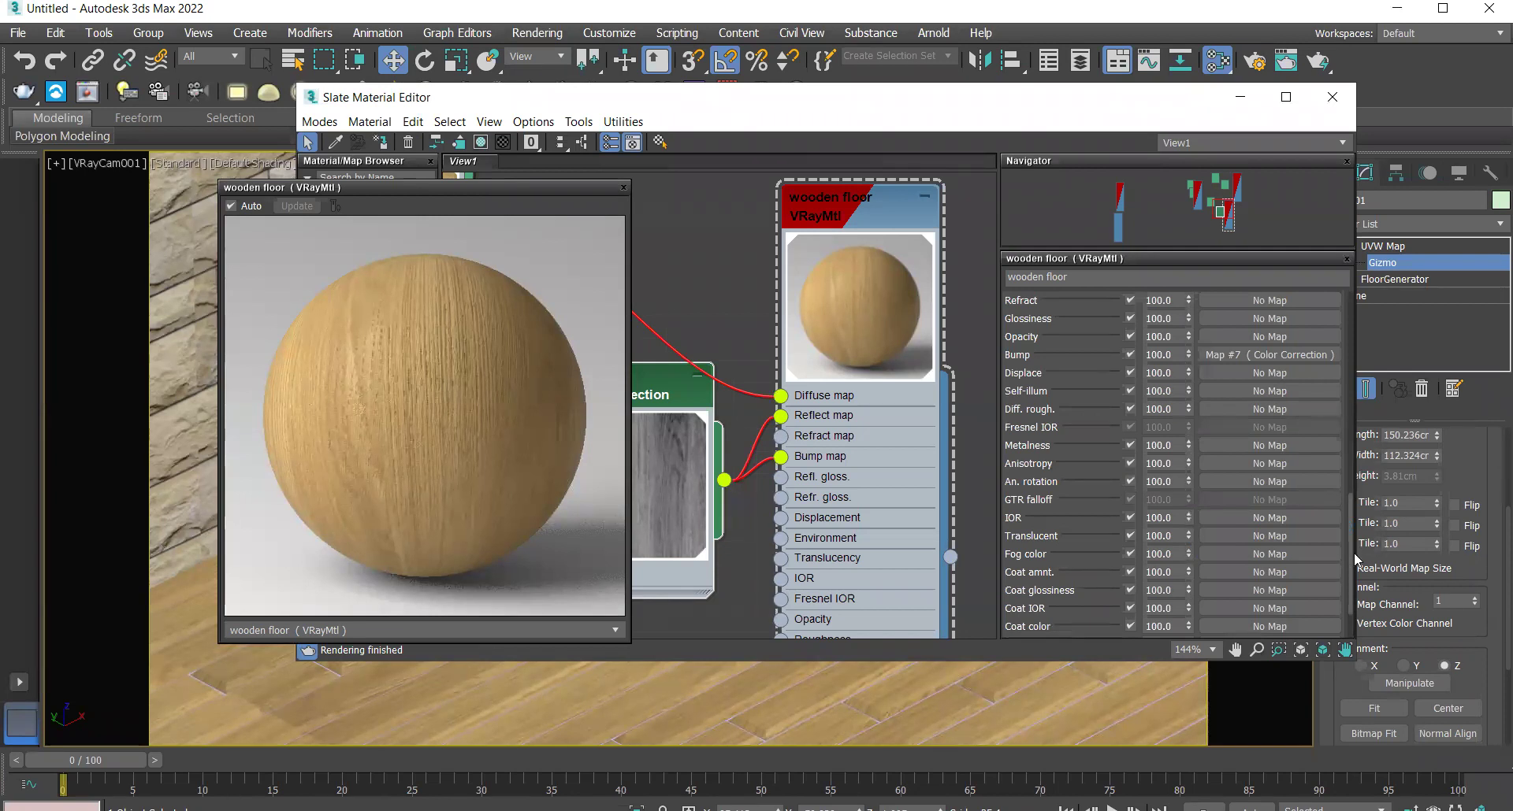
scroll(1354, 456, "up", 5)
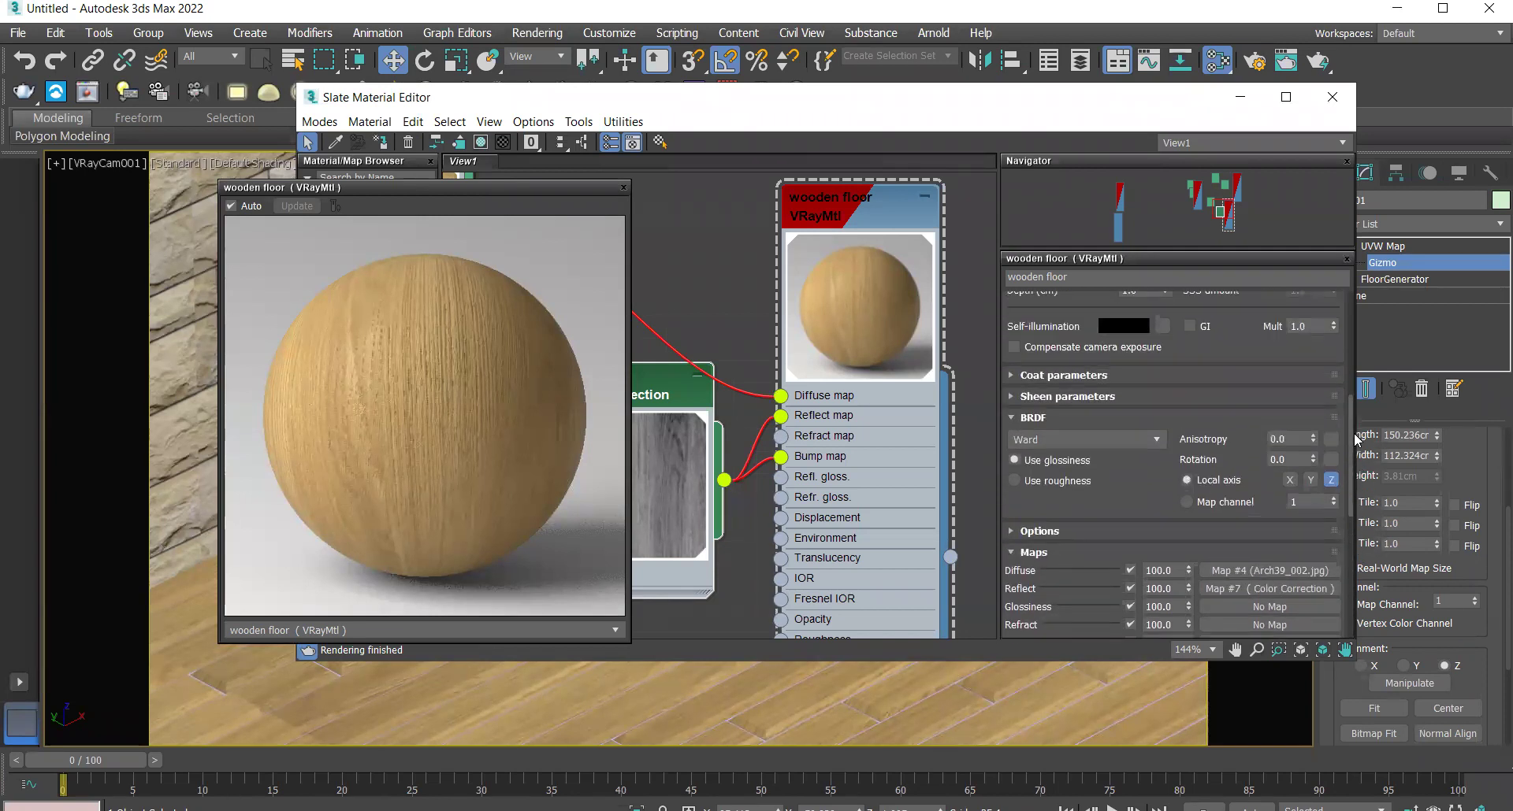
scroll(1353, 480, "down", 1)
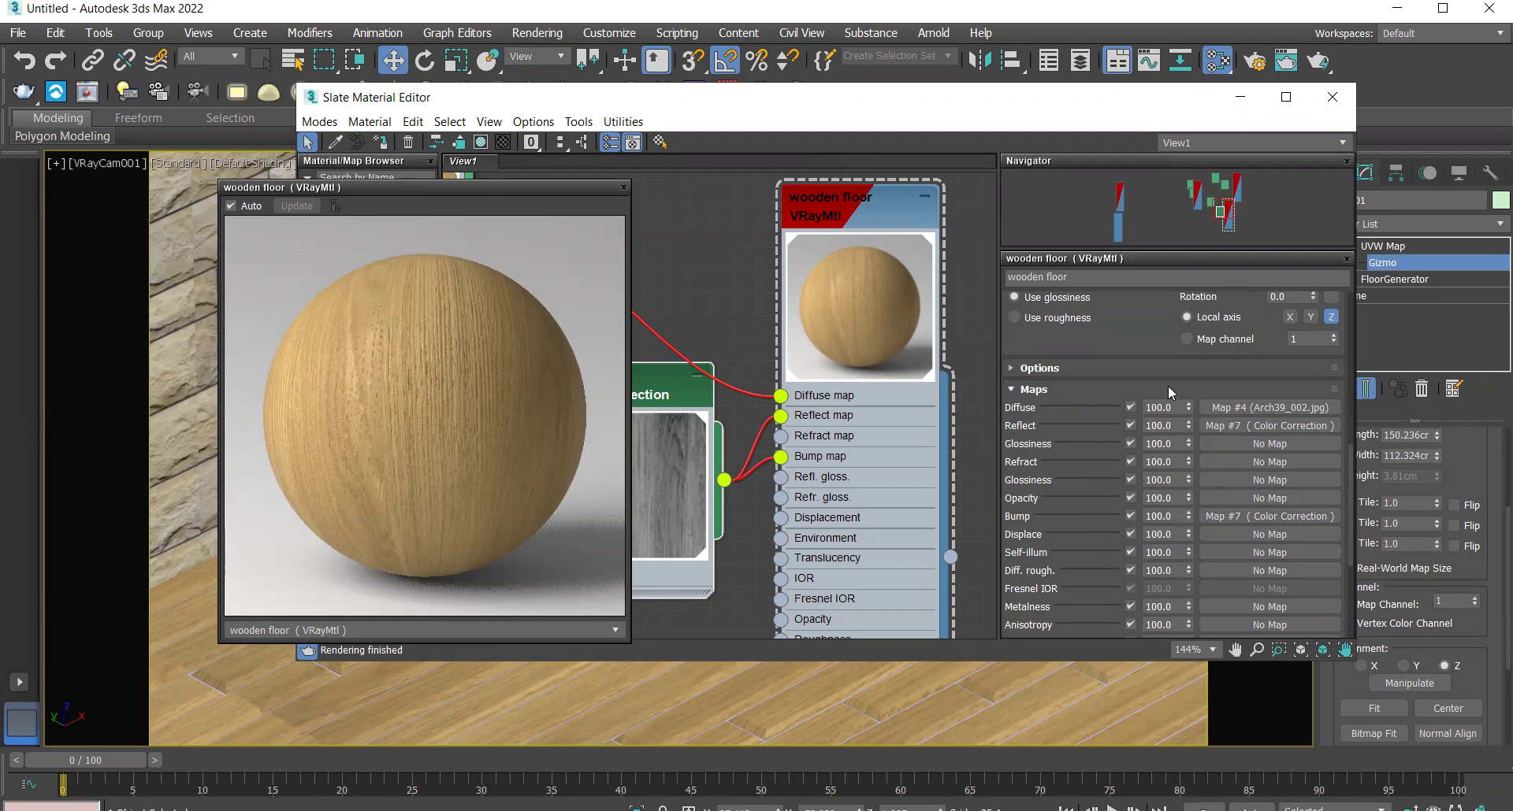
mouse_move(1352, 479)
left_mouse_down()
mouse_move(1347, 598)
mouse_move(1352, 451)
mouse_move(1368, 567)
mouse_move(1354, 455)
mouse_move(1355, 501)
left_mouse_up()
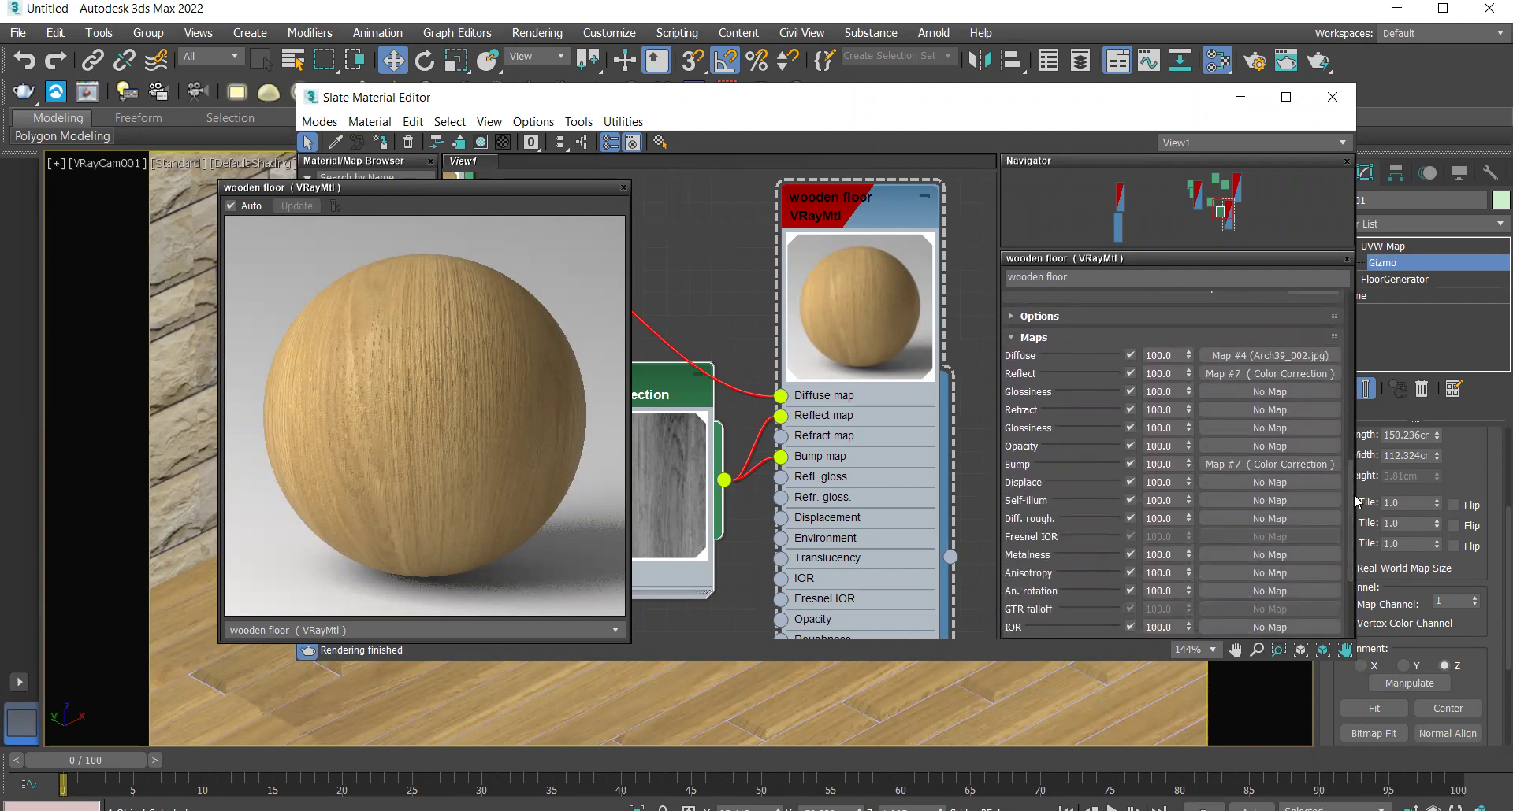
left_click(1327, 483)
left_click_drag(394, 188, 411, 159)
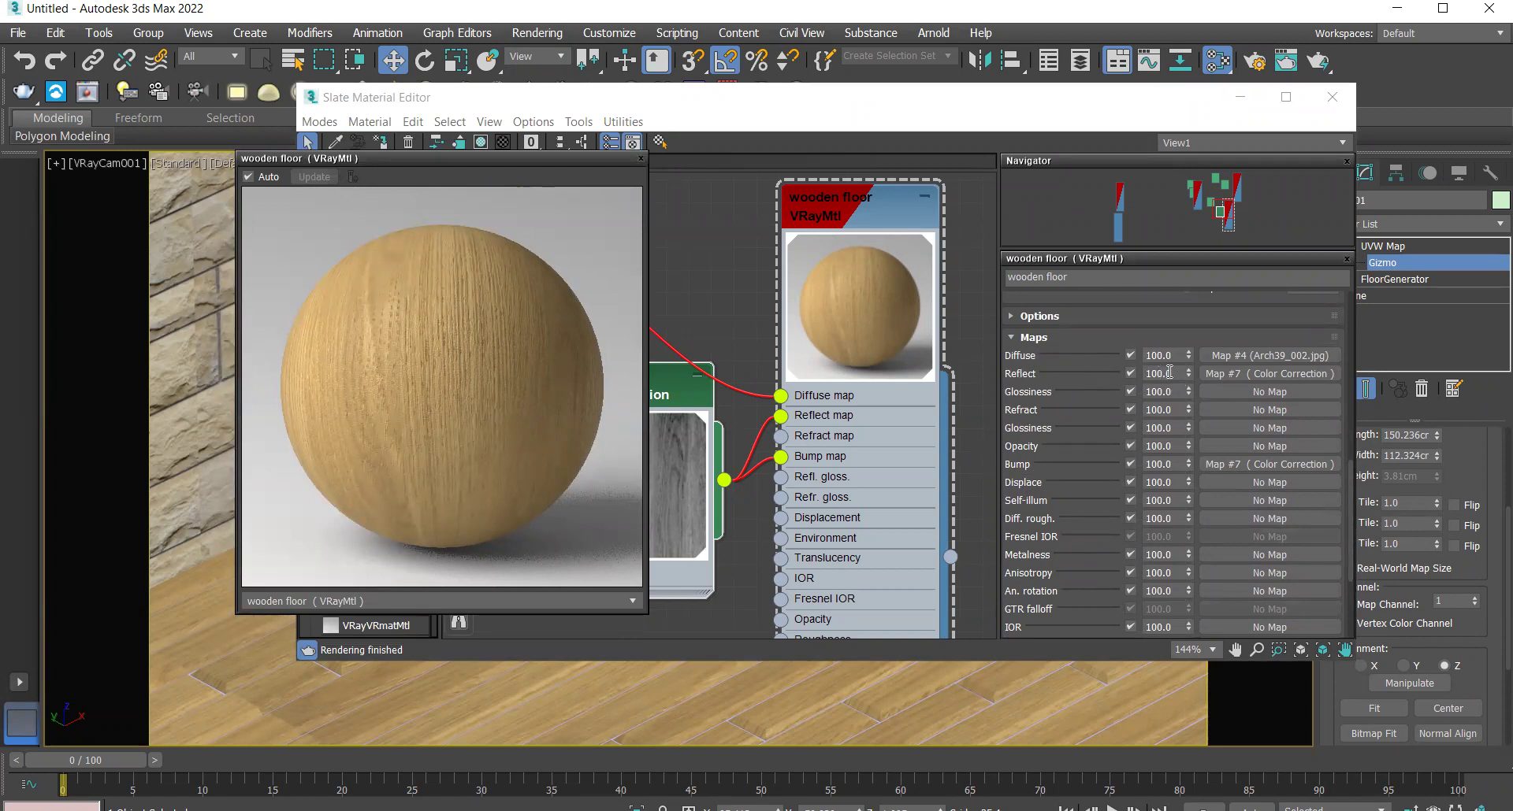
right_click(1304, 378)
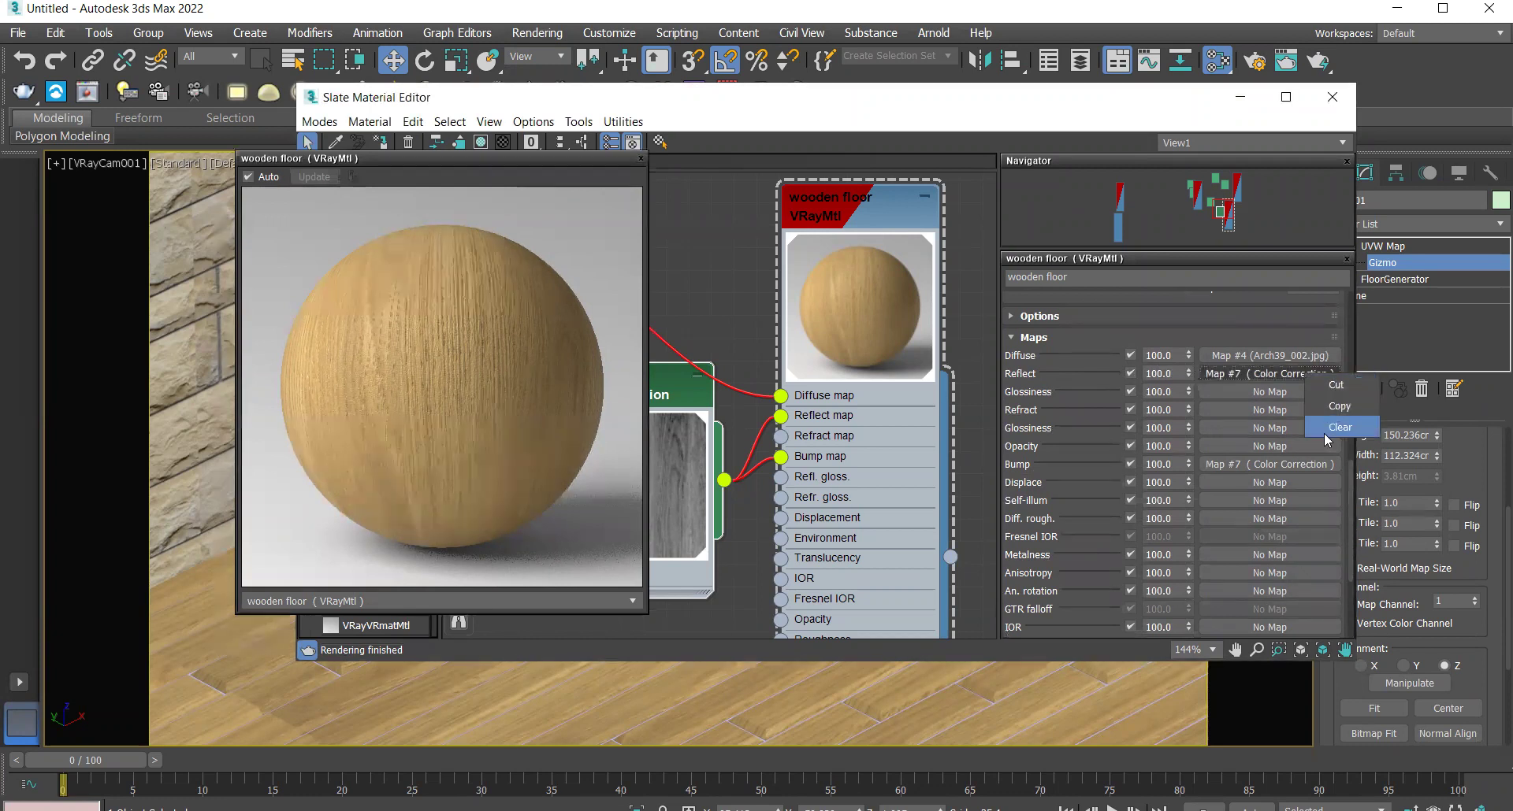
scroll(1185, 333, "up", 5)
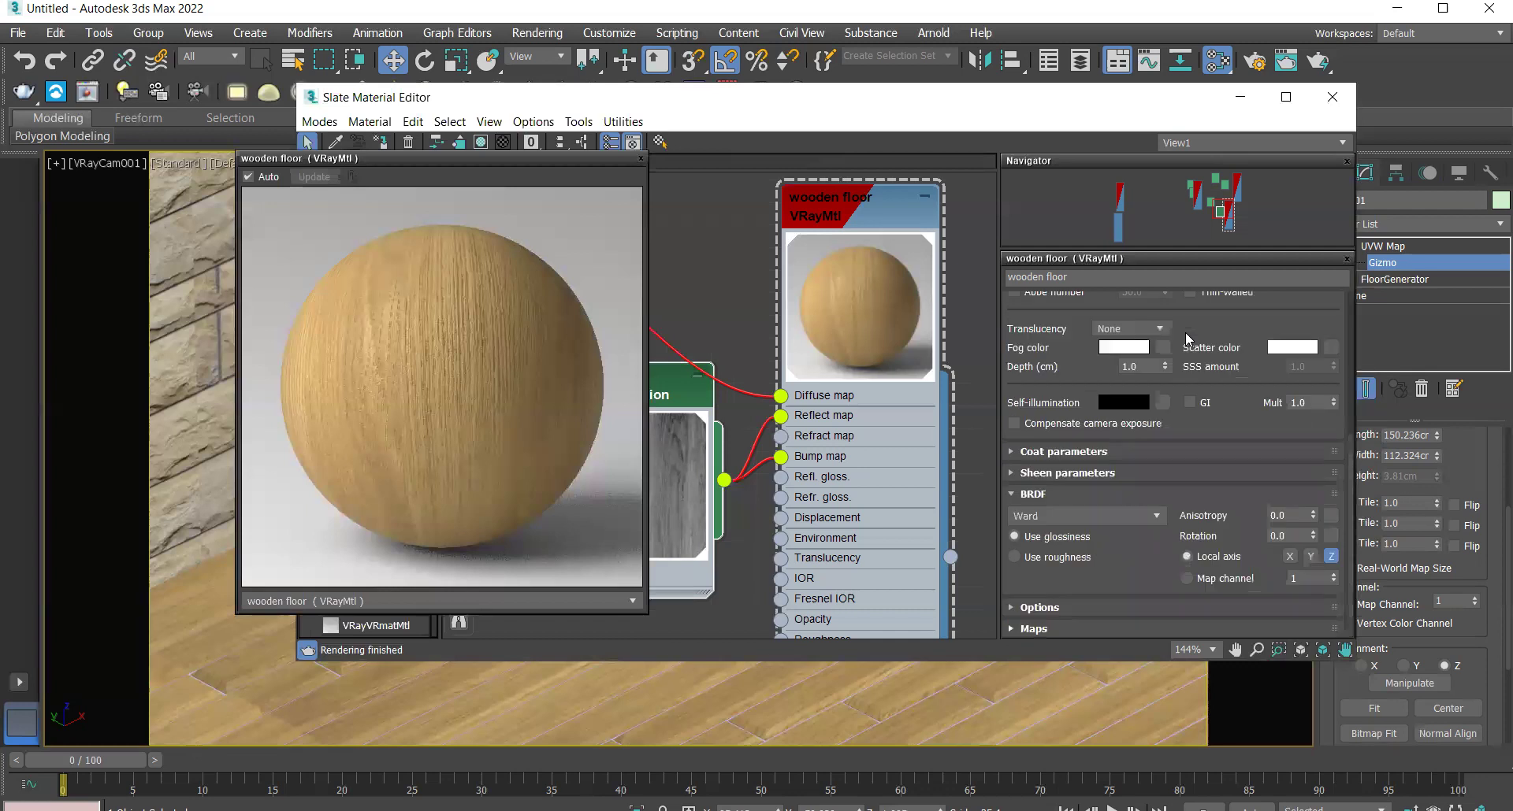
scroll(1261, 583, "down", 7)
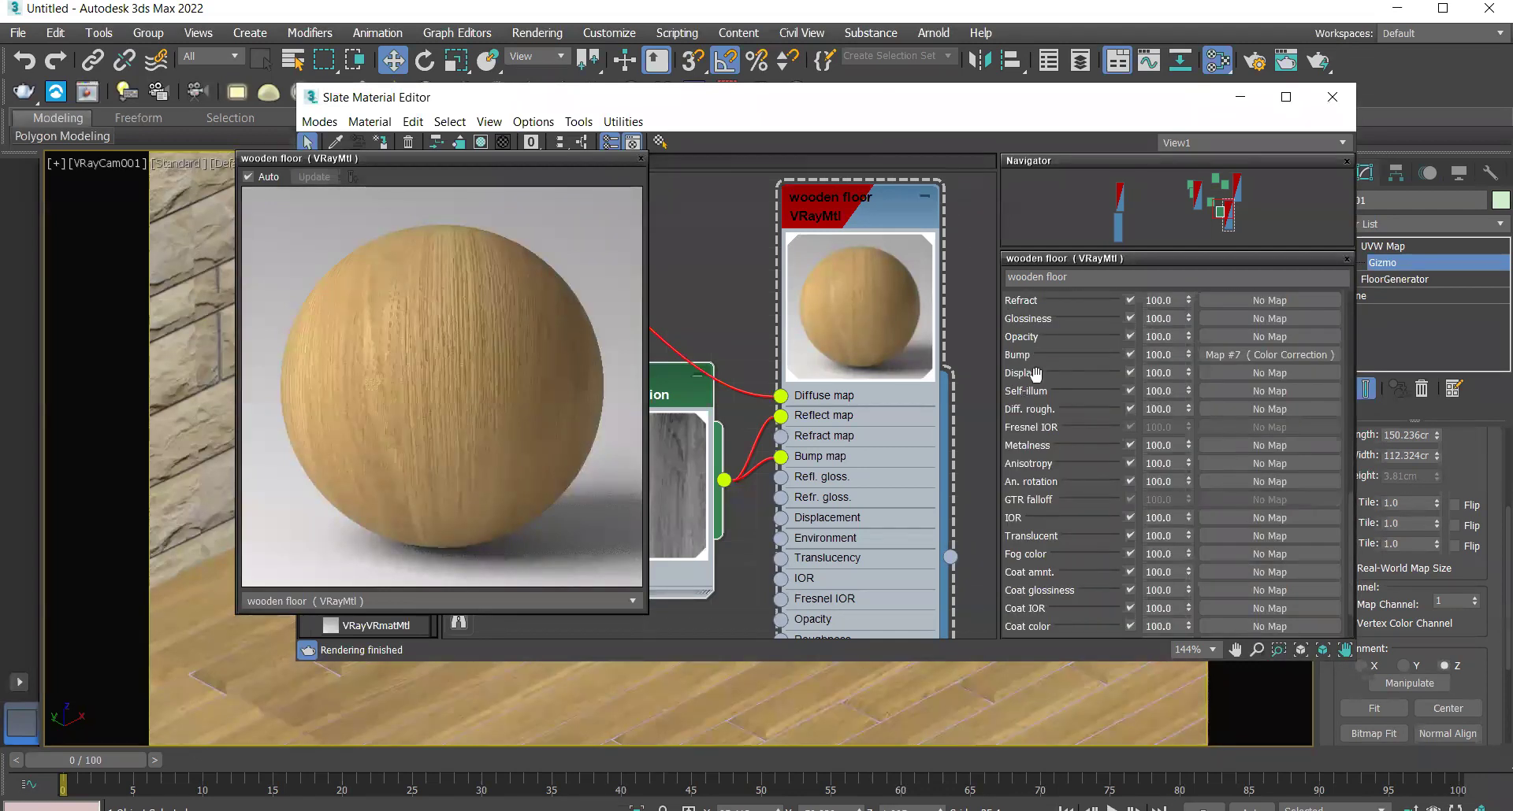
scroll(1341, 412, "up", 5)
scroll(1341, 412, "down", 2)
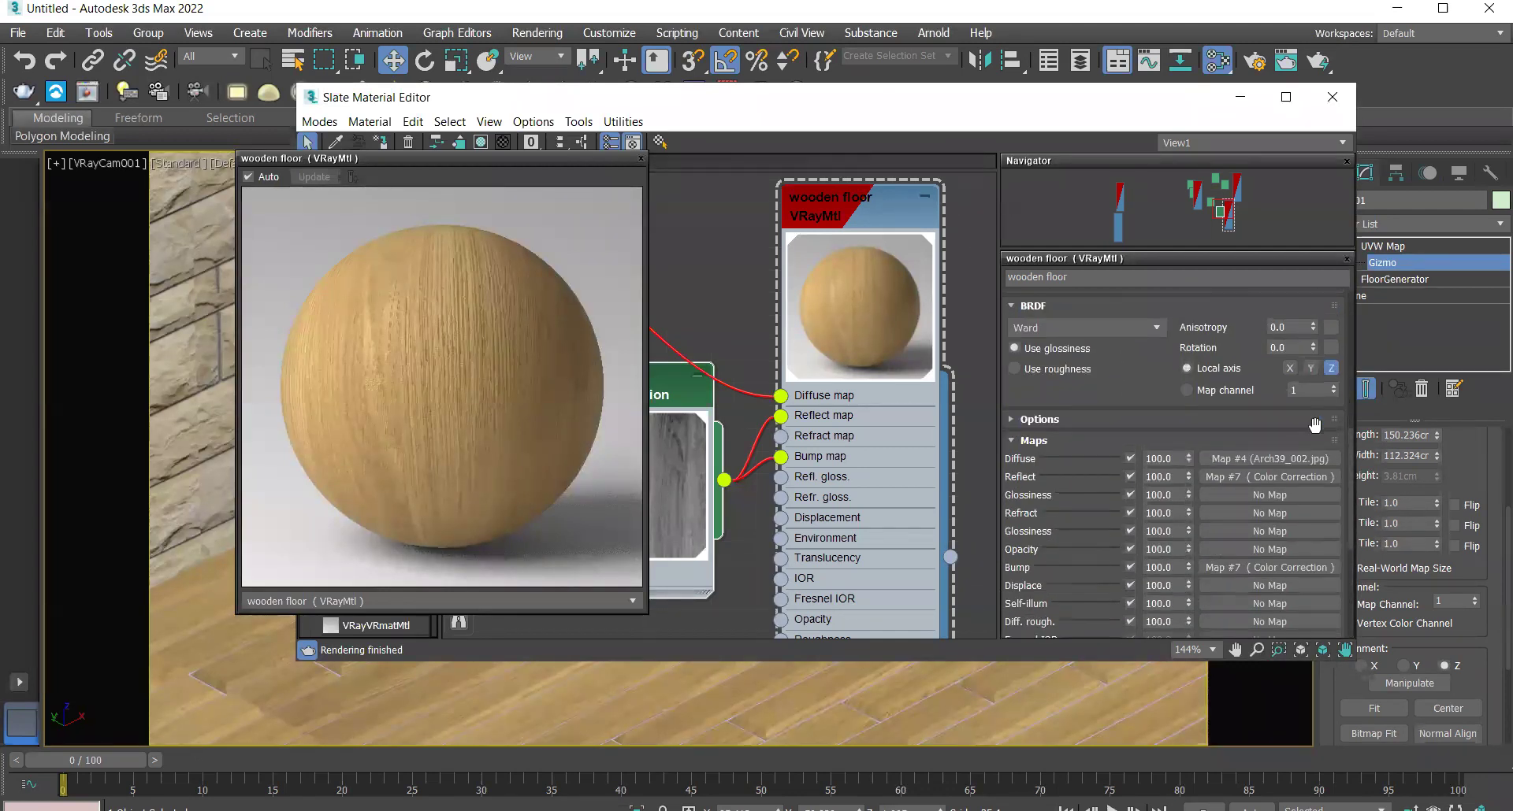
Compare the wooden floor's Reflect map amount at 50 and 100 in the enlarged preview, finishing at 50
left_click(1156, 476)
type("50")
key("Return")
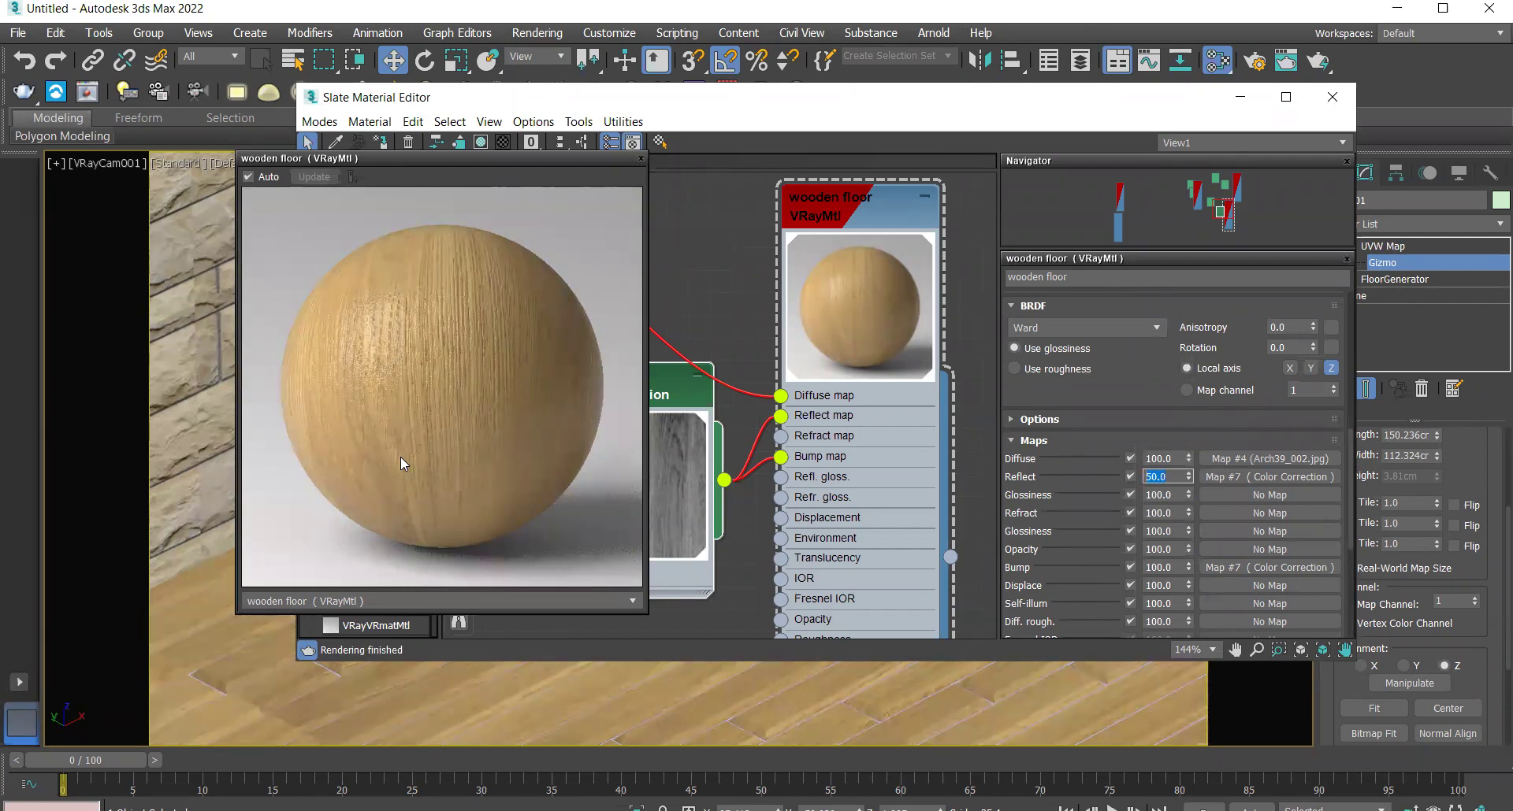
type("100")
key("Return")
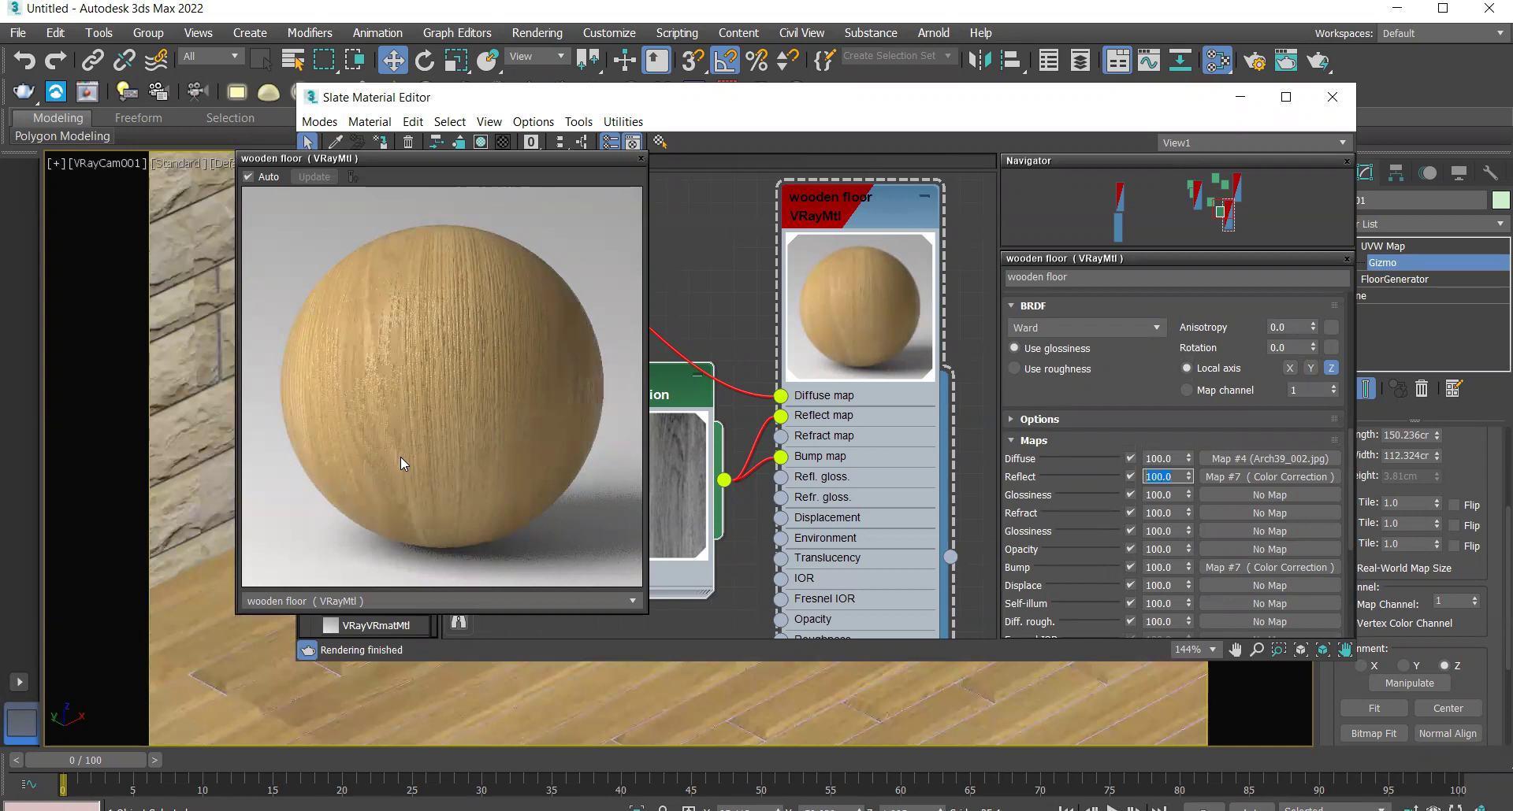
type("50")
key("Return")
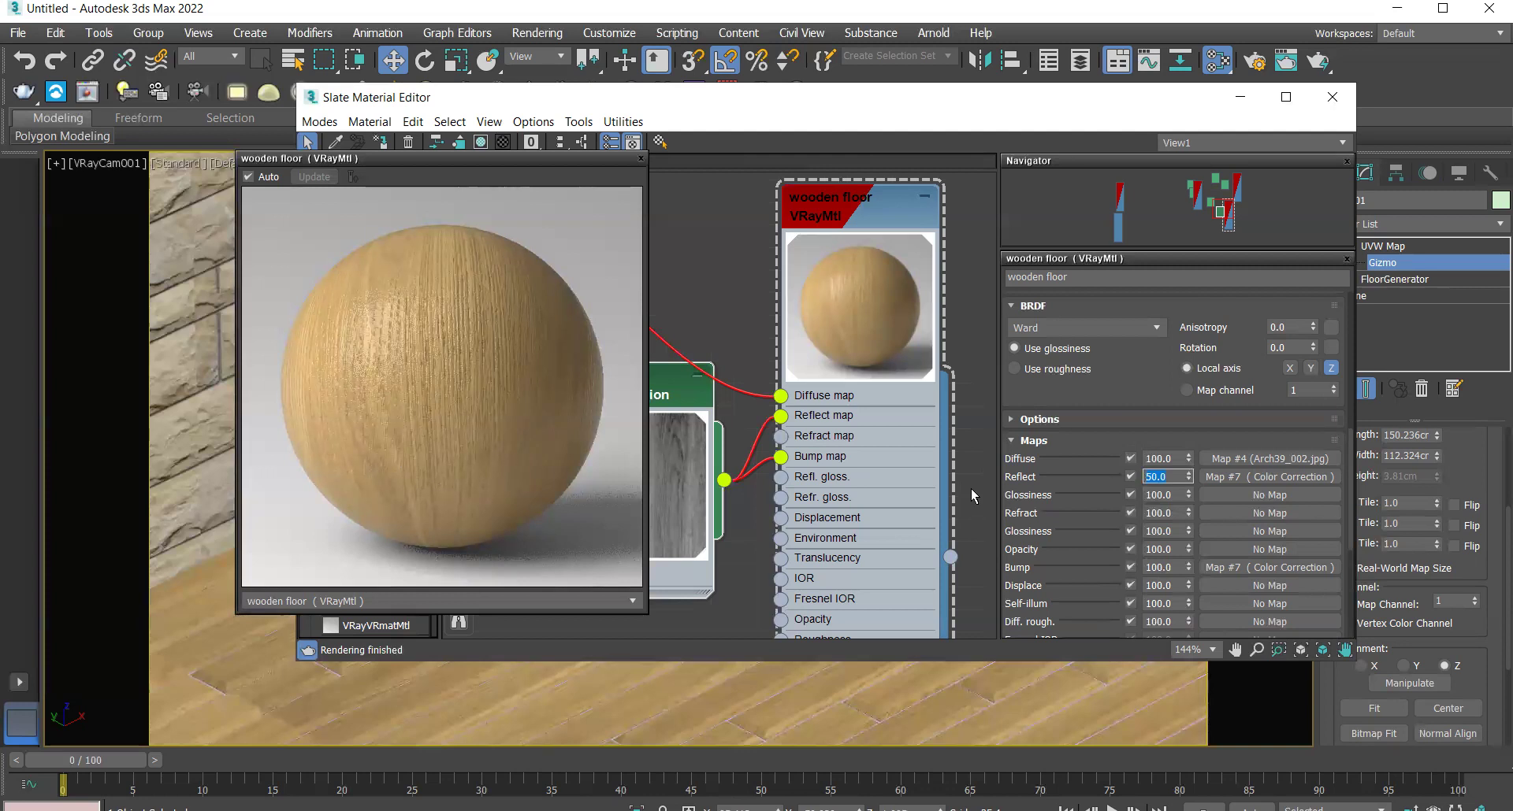
Inspect the Color Correction map's parameters and try Reflect map amounts of 20 and 0 on the wooden floor material
double_click(676, 408)
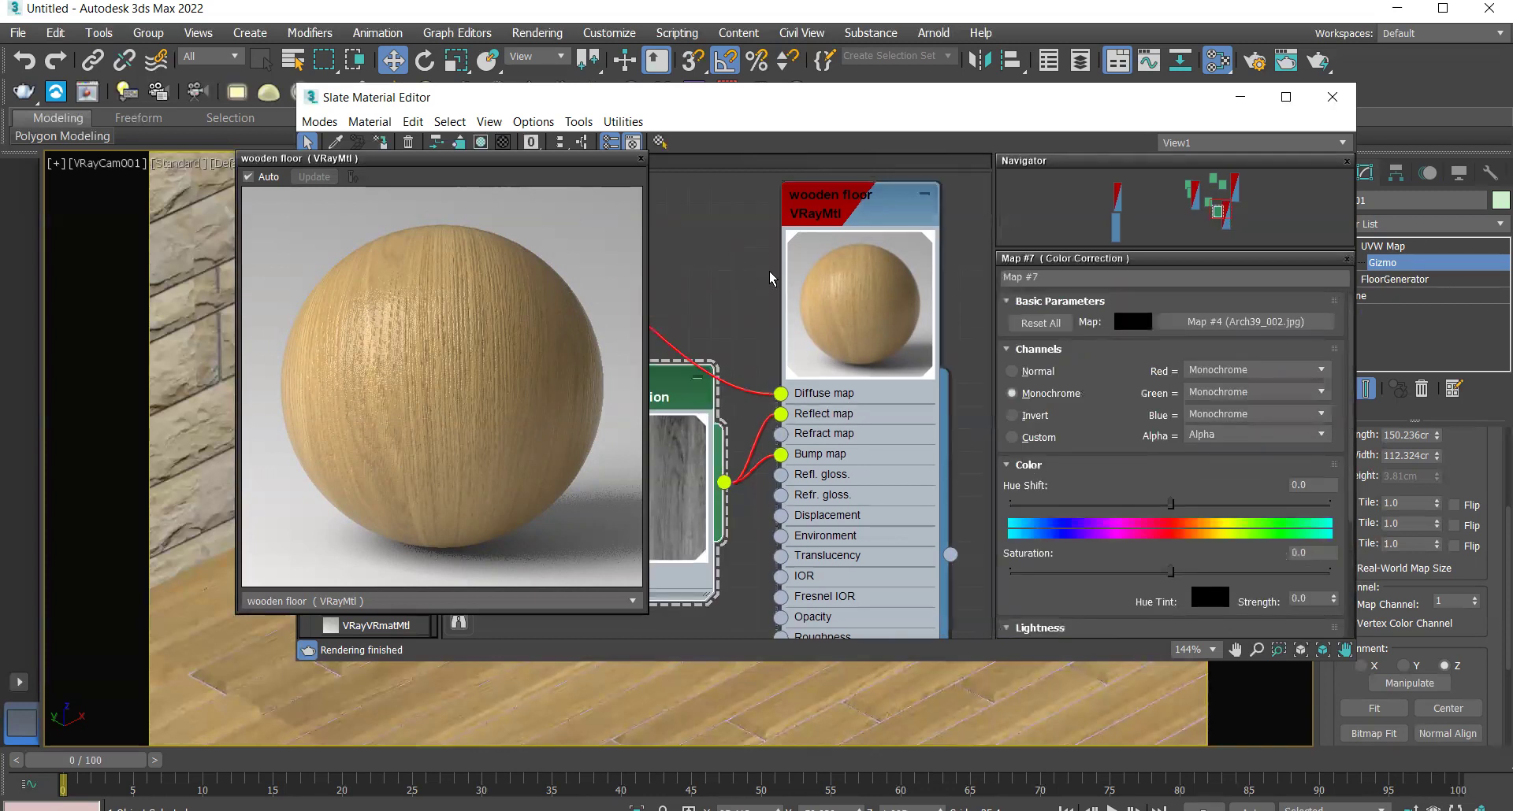
double_click(858, 225)
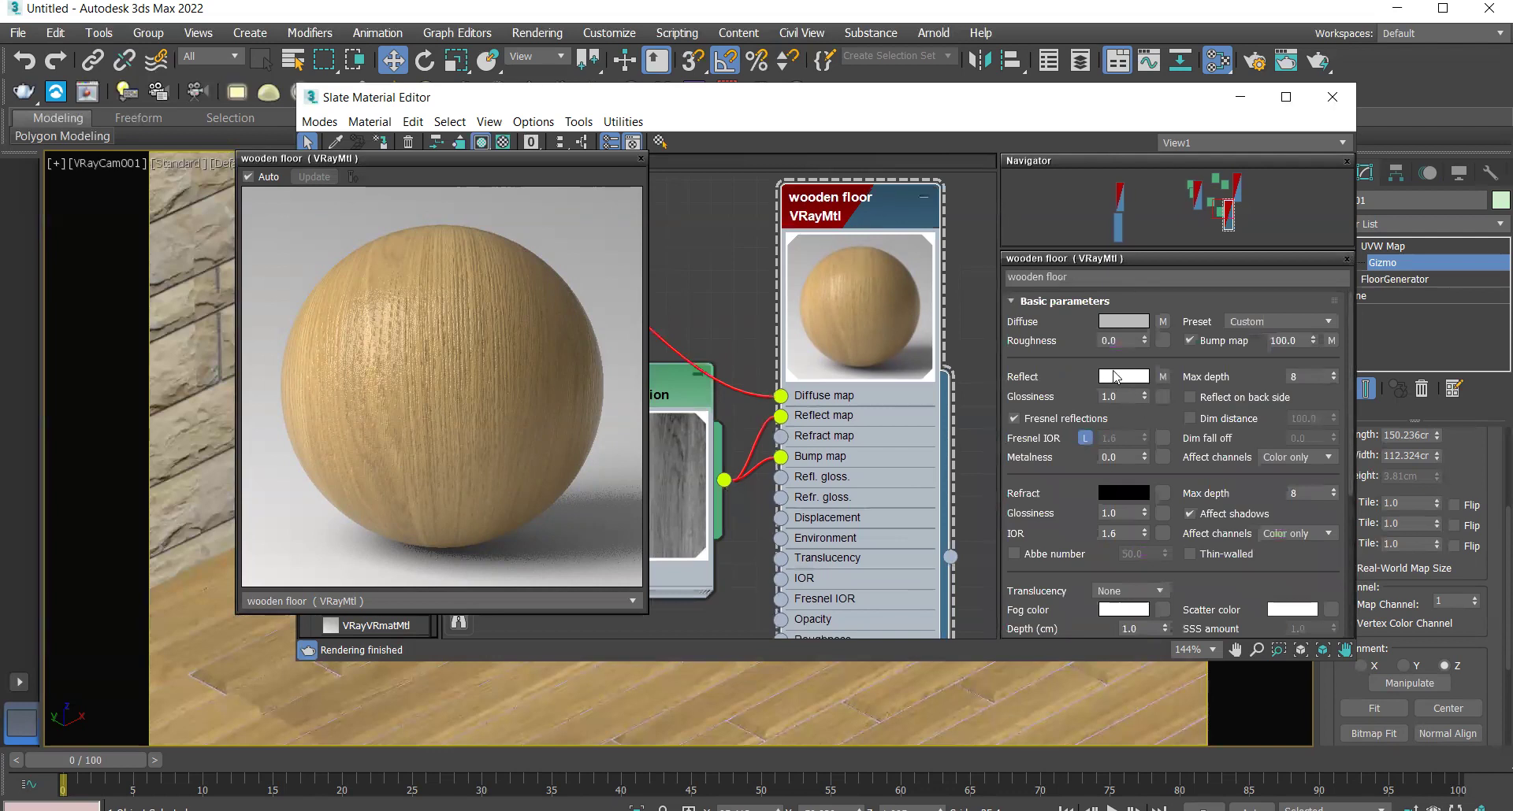
left_click_drag(1350, 470, 1348, 606)
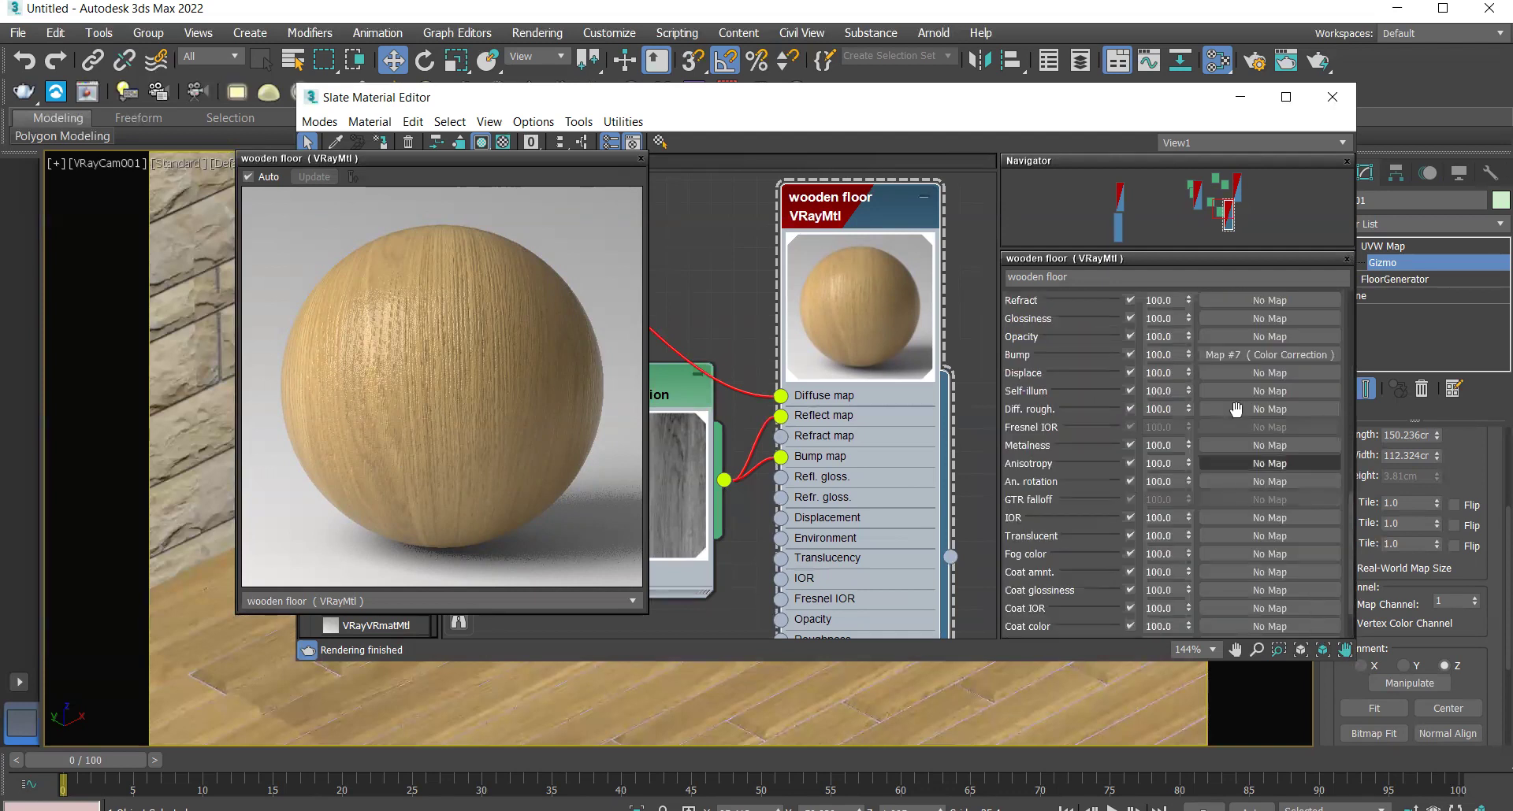
scroll(1296, 406, "up", 3)
left_click(1143, 360)
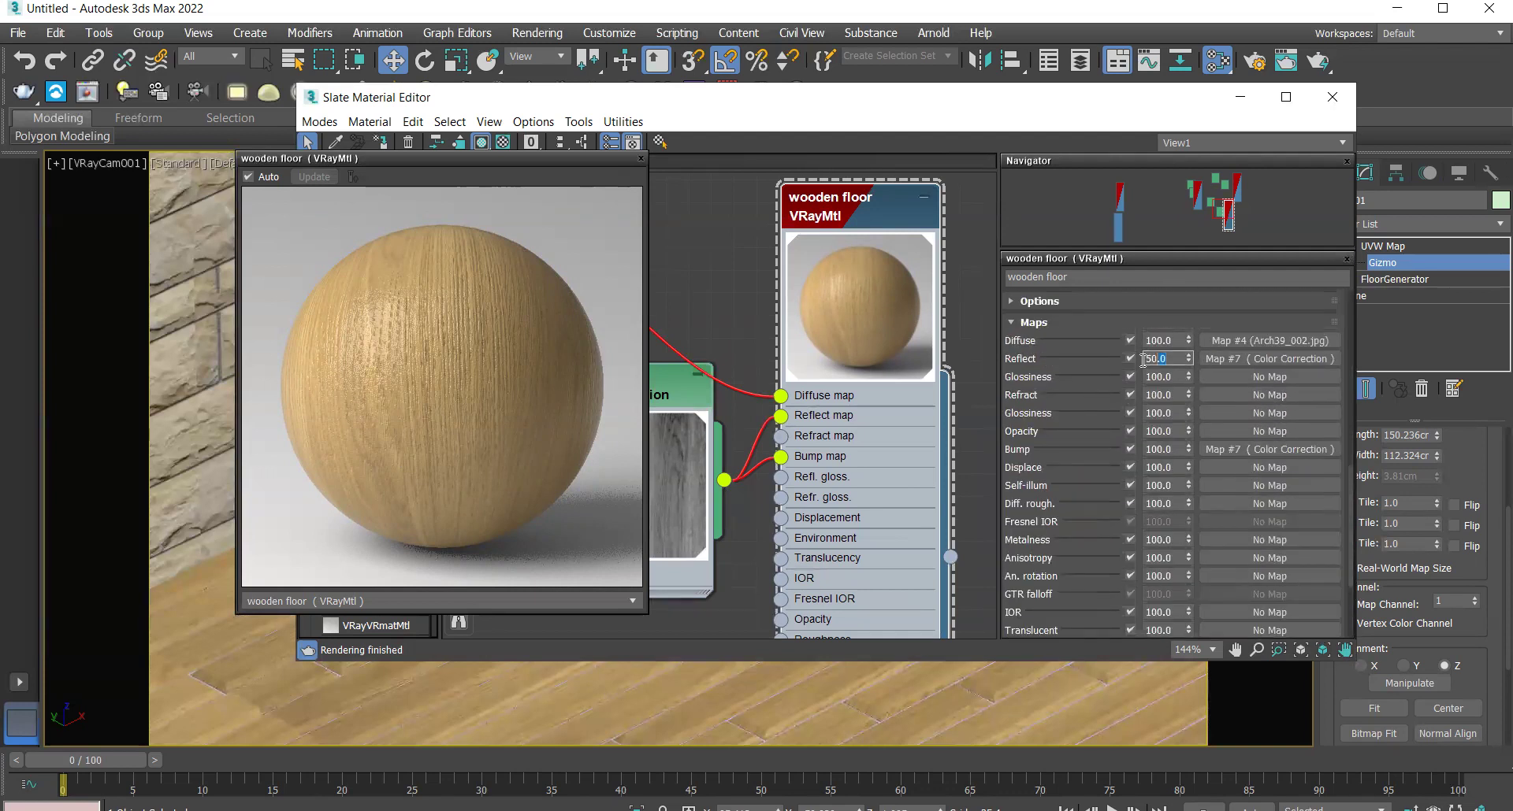
type("20")
key("Return")
type("0")
key("Return")
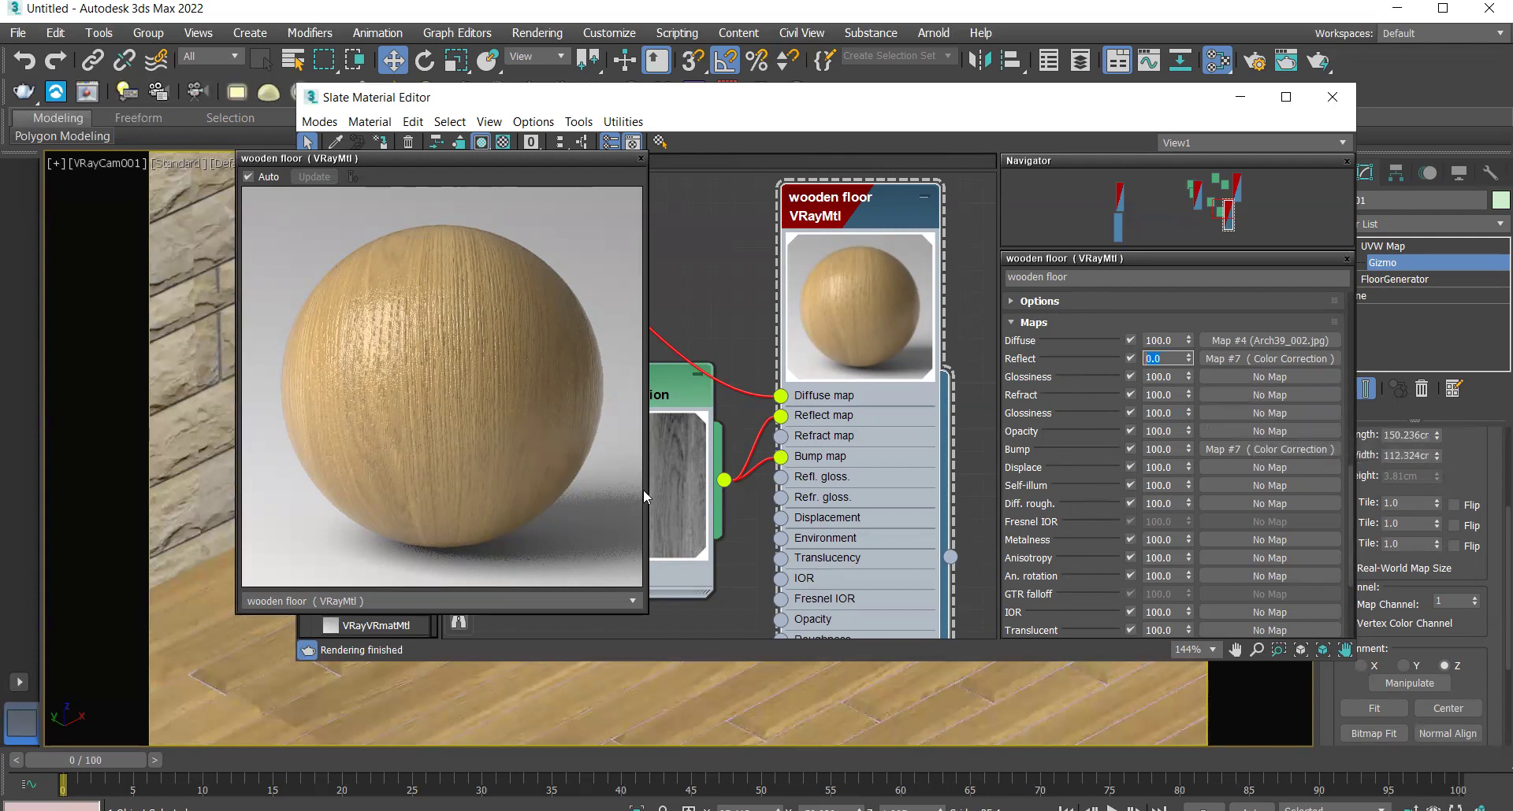
Restore the wooden floor material's Reflect map amount to 100
mouse_move(780, 415)
left_mouse_down()
mouse_move(748, 511)
mouse_move(780, 421)
left_mouse_up()
double_click(1165, 358)
type("100")
key("Return")
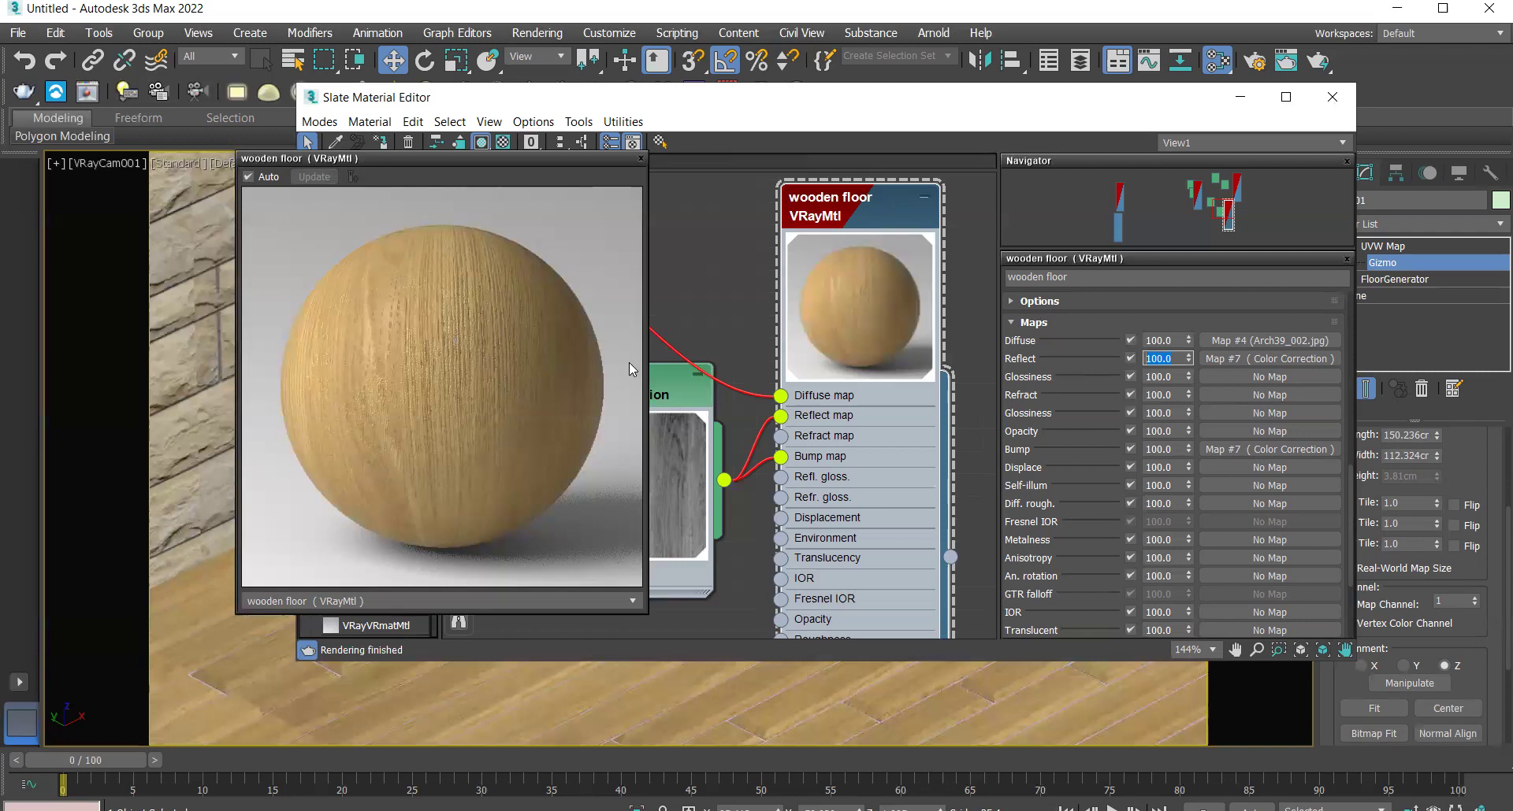
Close the enlarged wooden floor preview and move the Color Correction node slightly up and away from the material node
left_click(640, 159)
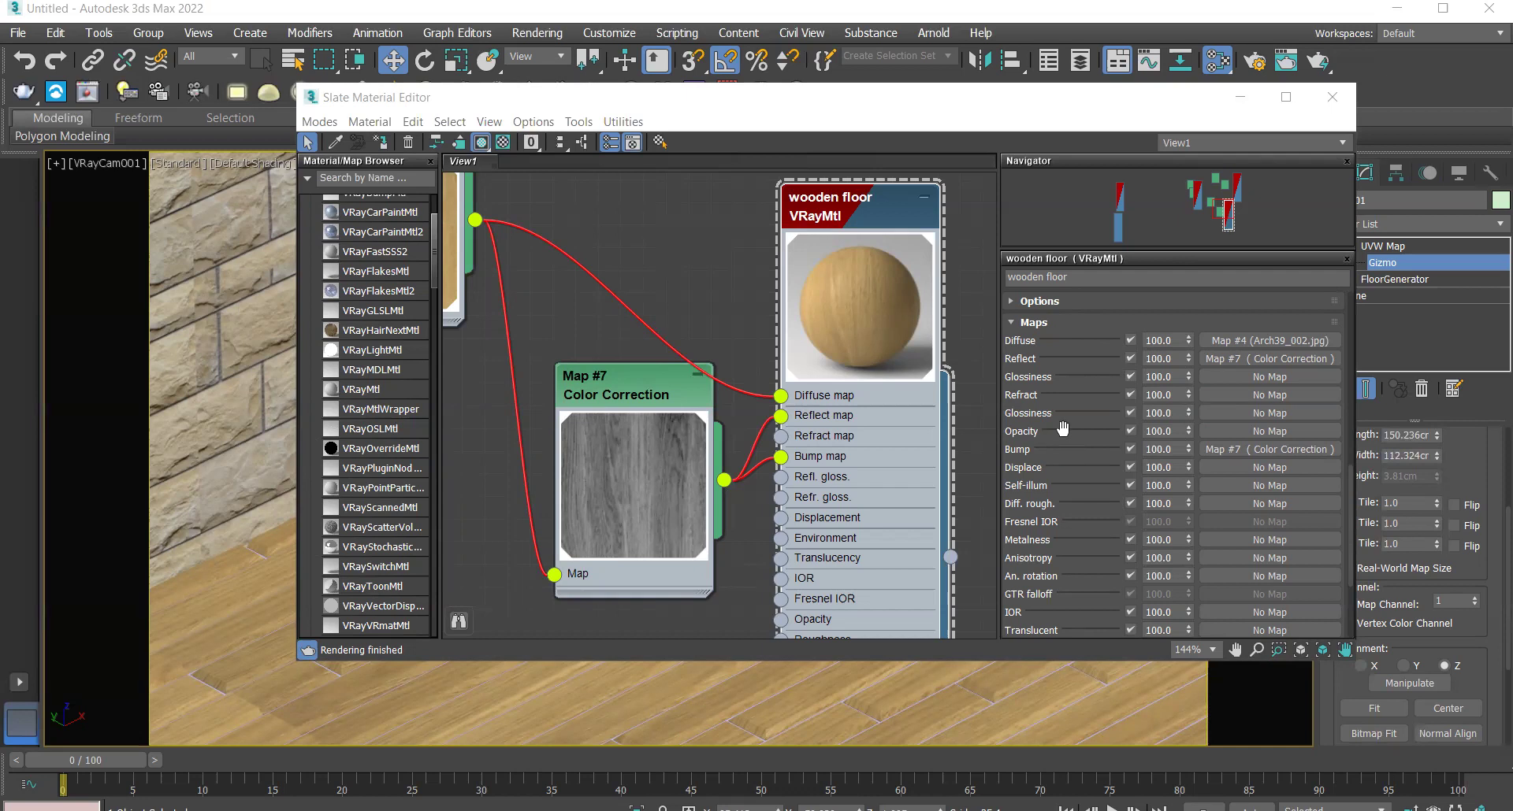
left_click_drag(667, 378, 643, 335)
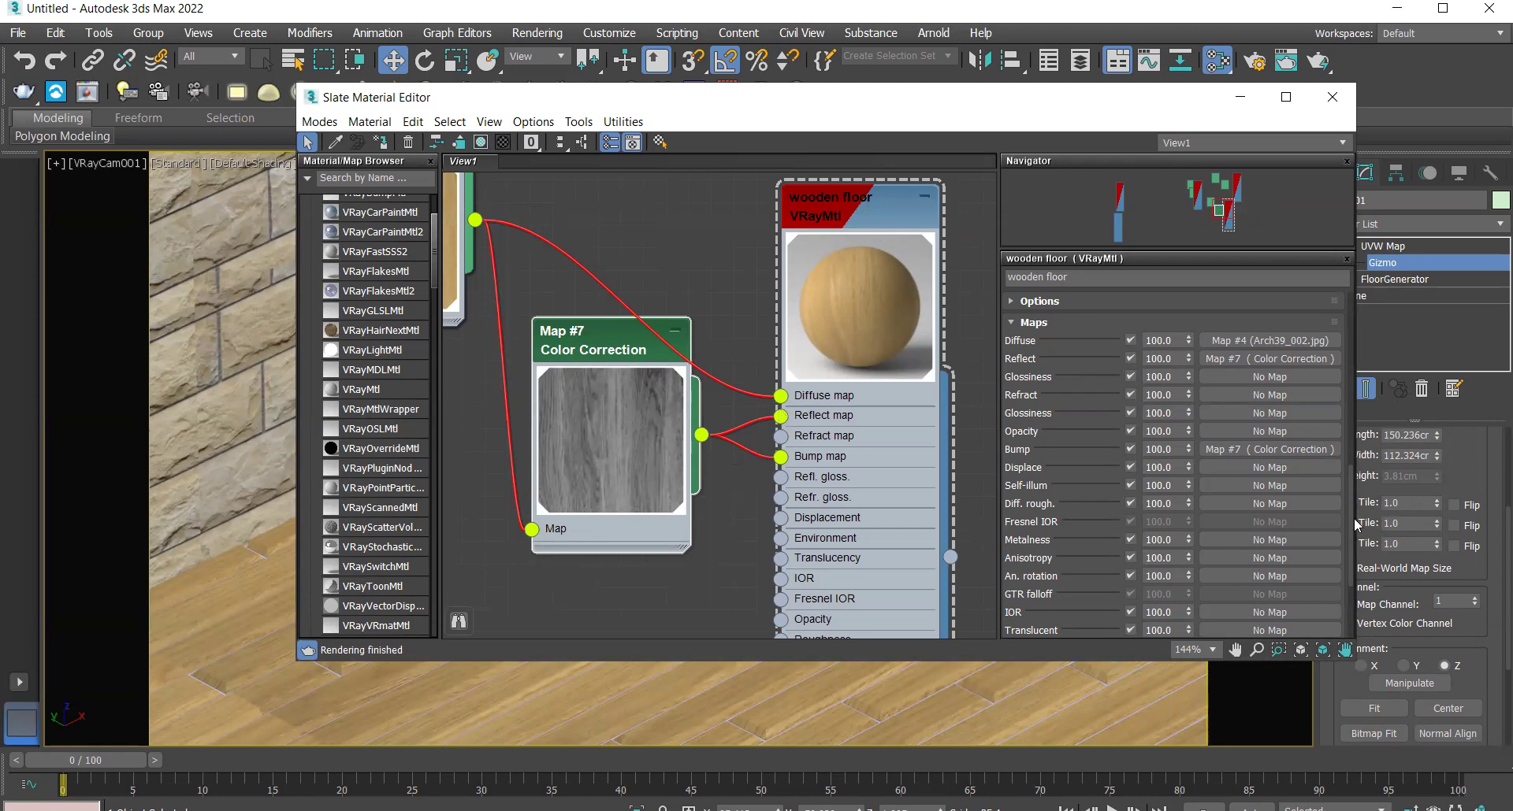
left_click_drag(1349, 528, 1347, 334)
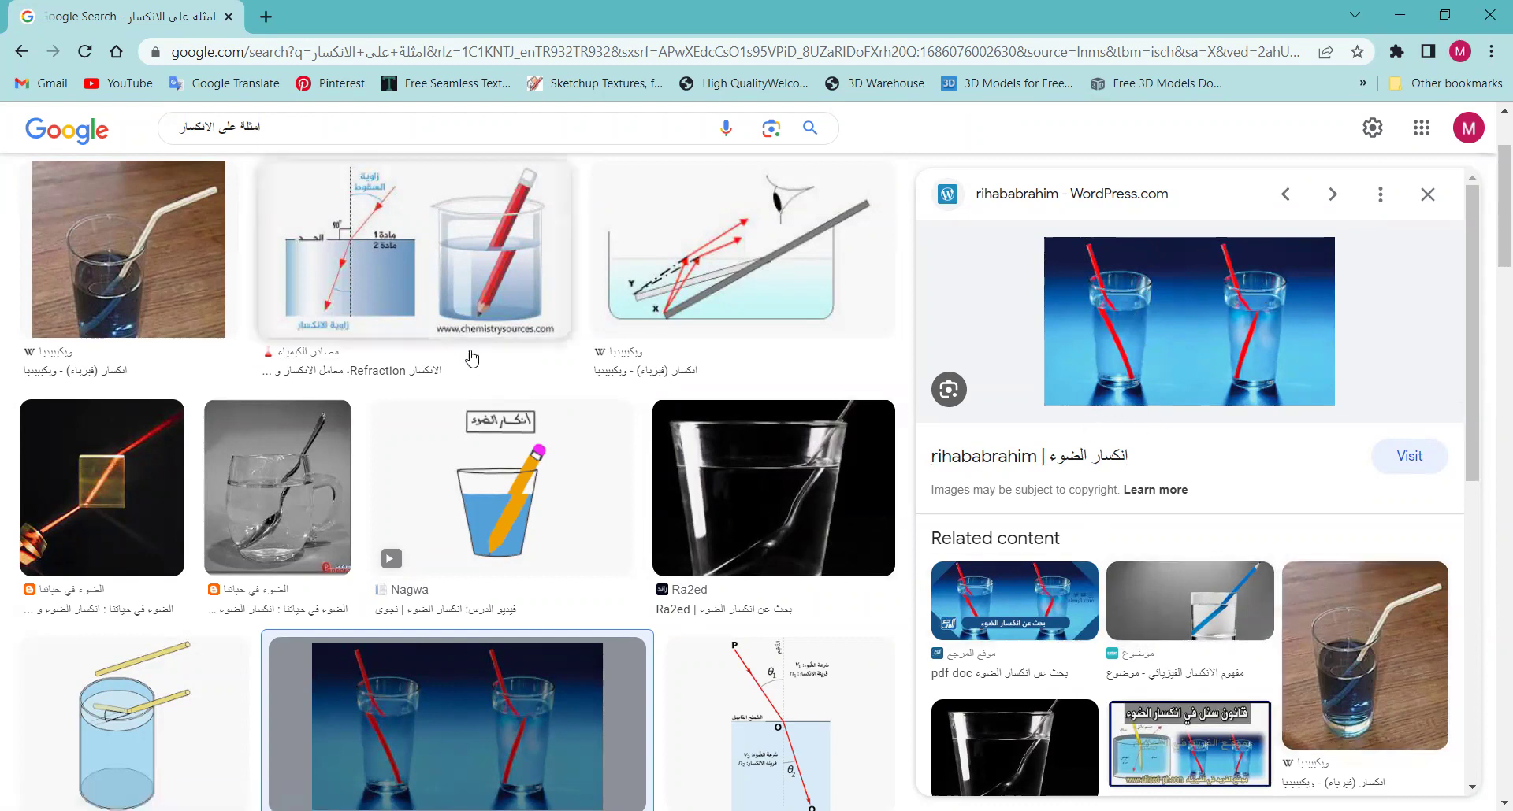
View the refraction diagram of a pencil in water and its related pictures in the Google image results
left_click(483, 311)
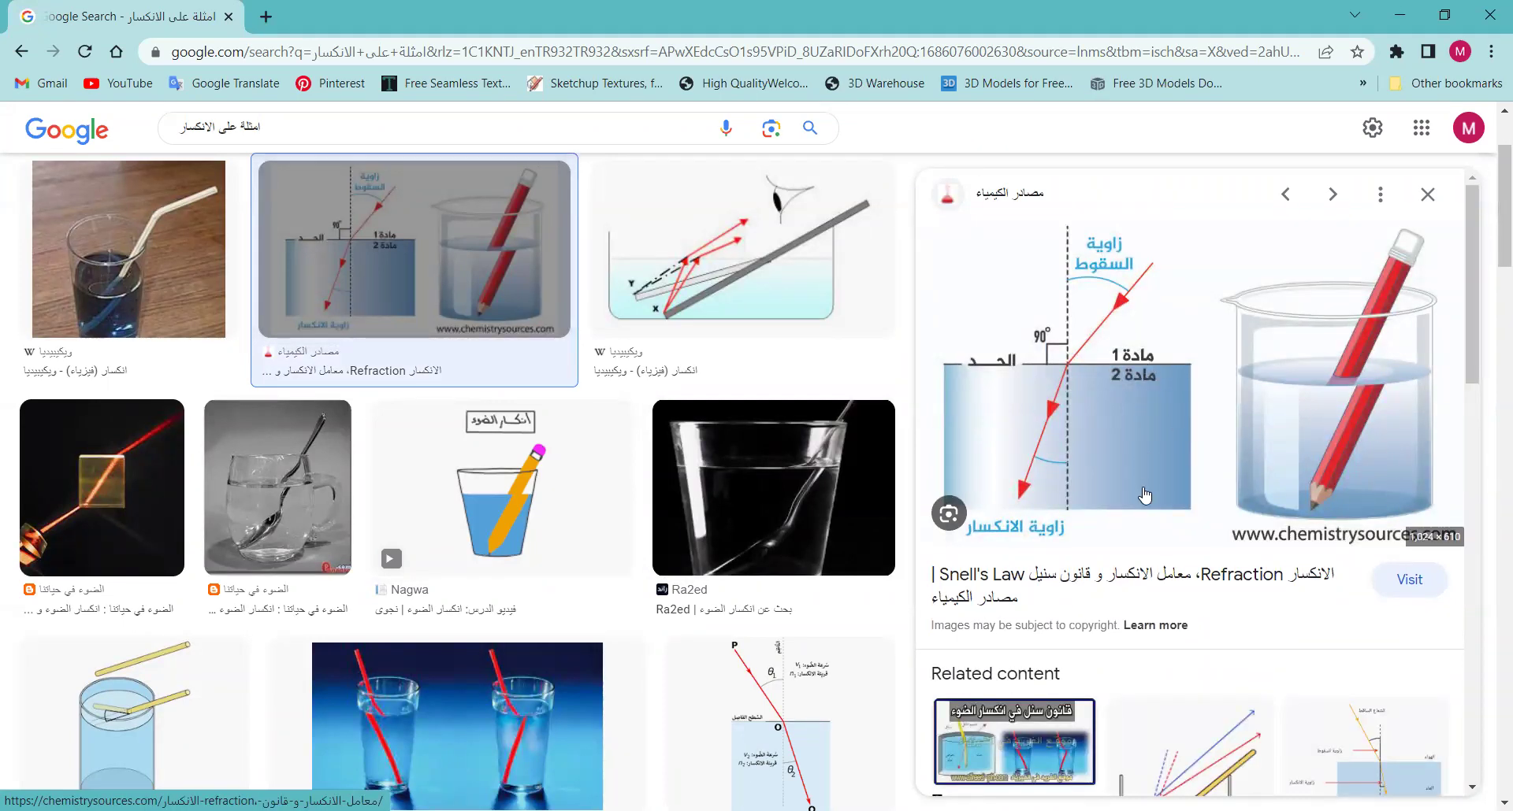
scroll(1344, 653, "down", 6)
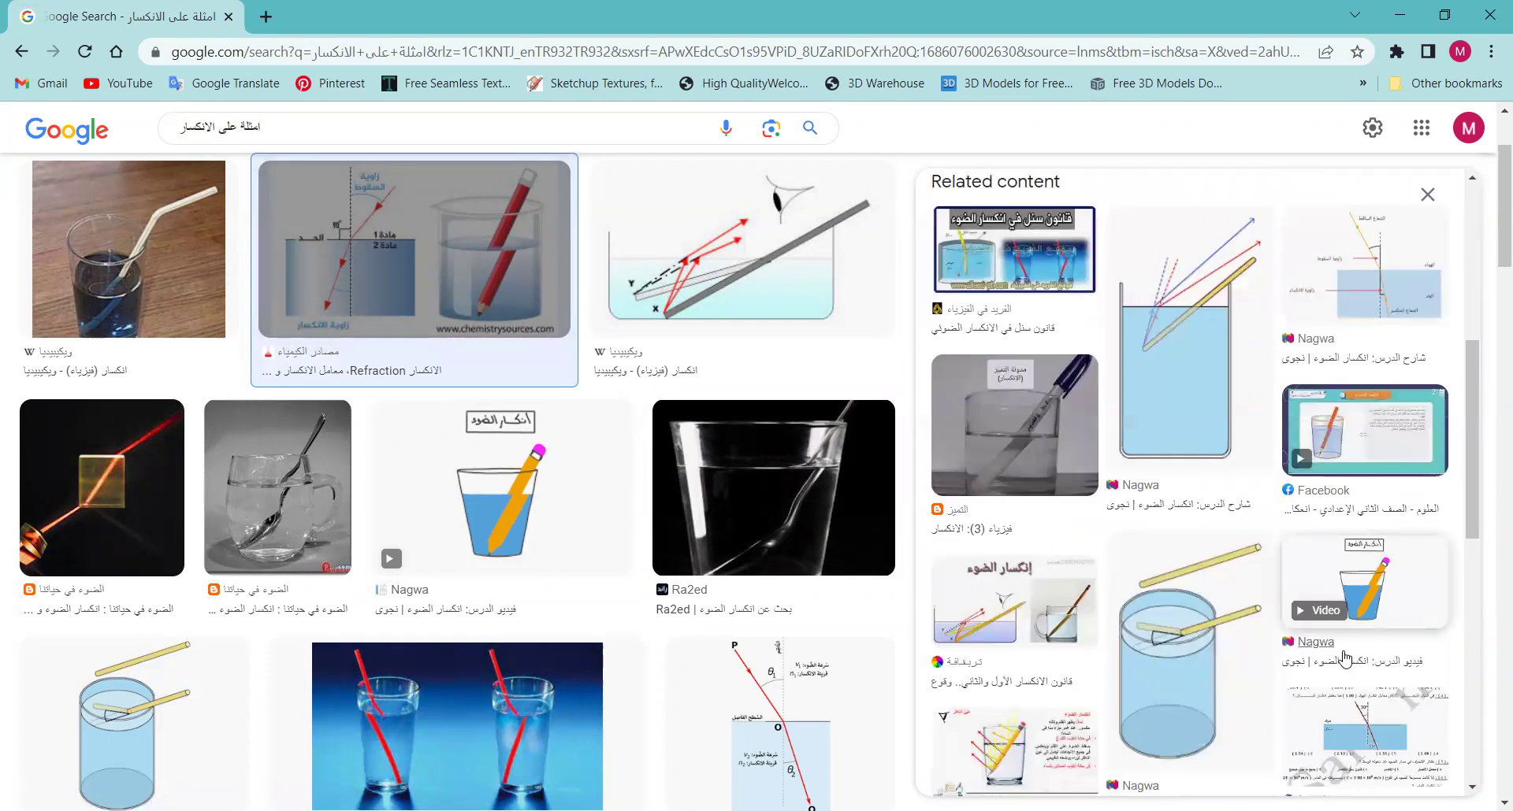
scroll(1345, 658, "down", 6)
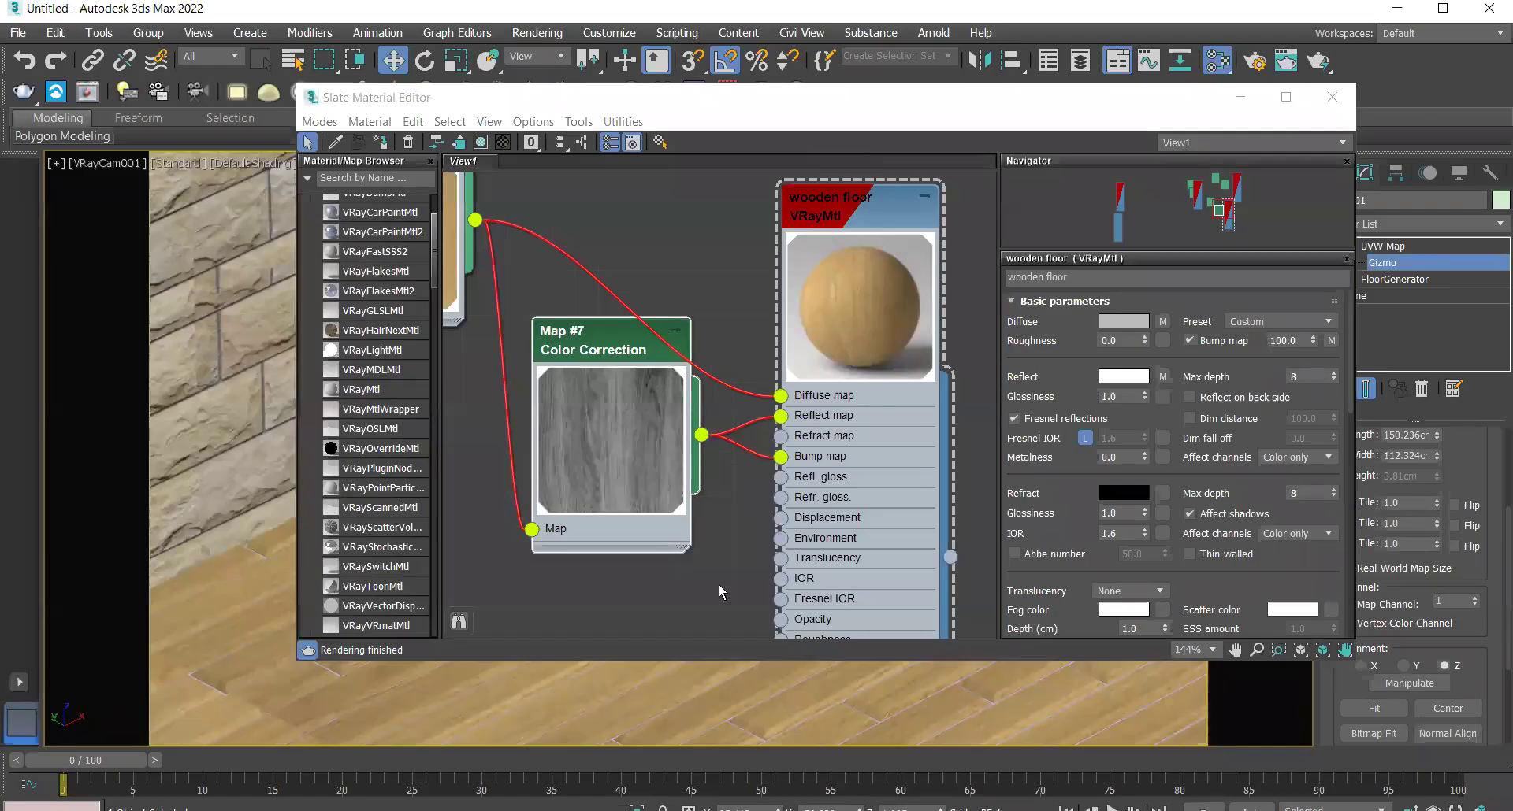
Switch back to 3ds Max and view the wooden floor material's refraction, IOR and translucency parameters
left_click(719, 585)
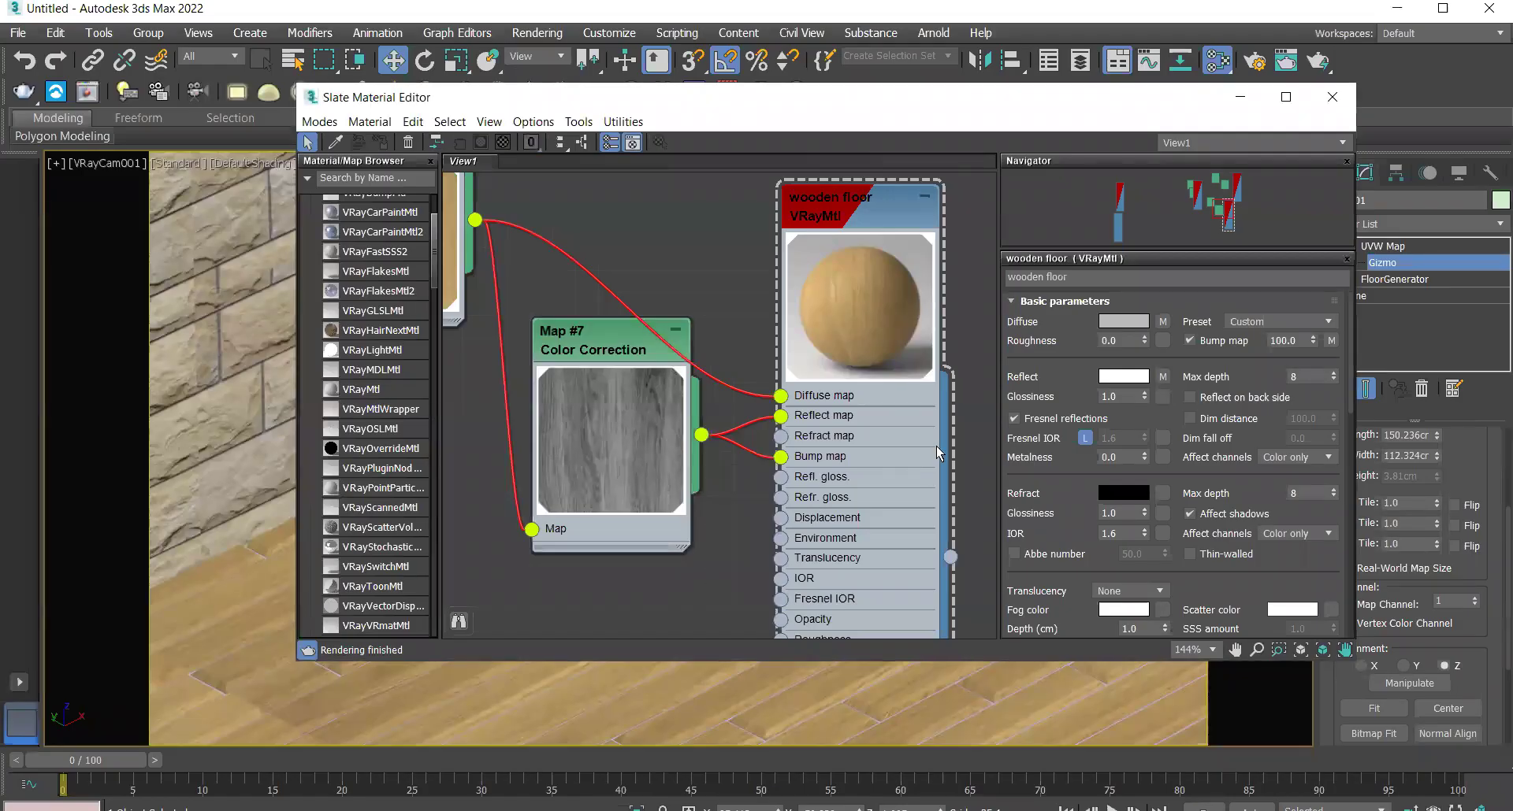
left_click_drag(1045, 492, 1046, 382)
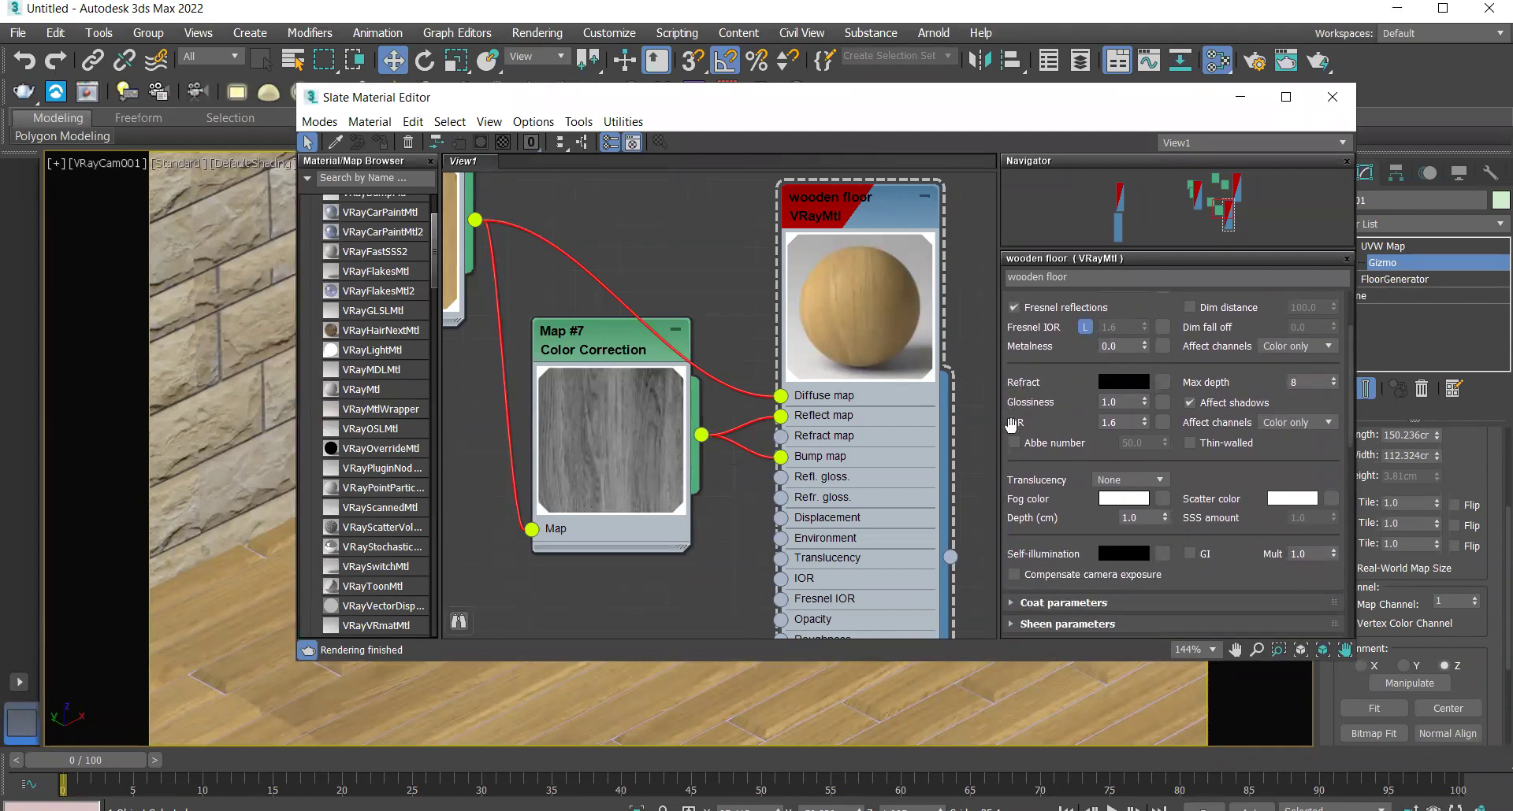
Enter 1.6 as the wooden floor material's refraction IOR
left_click(1127, 424)
left_click_drag(1120, 424, 1092, 422)
type("1.6")
double_click(1110, 423)
left_click(1104, 427)
Switch to the browser and examine the Common Materials table of the Pixel and Poly IOR list, including air and iron
key("alt+Tab")
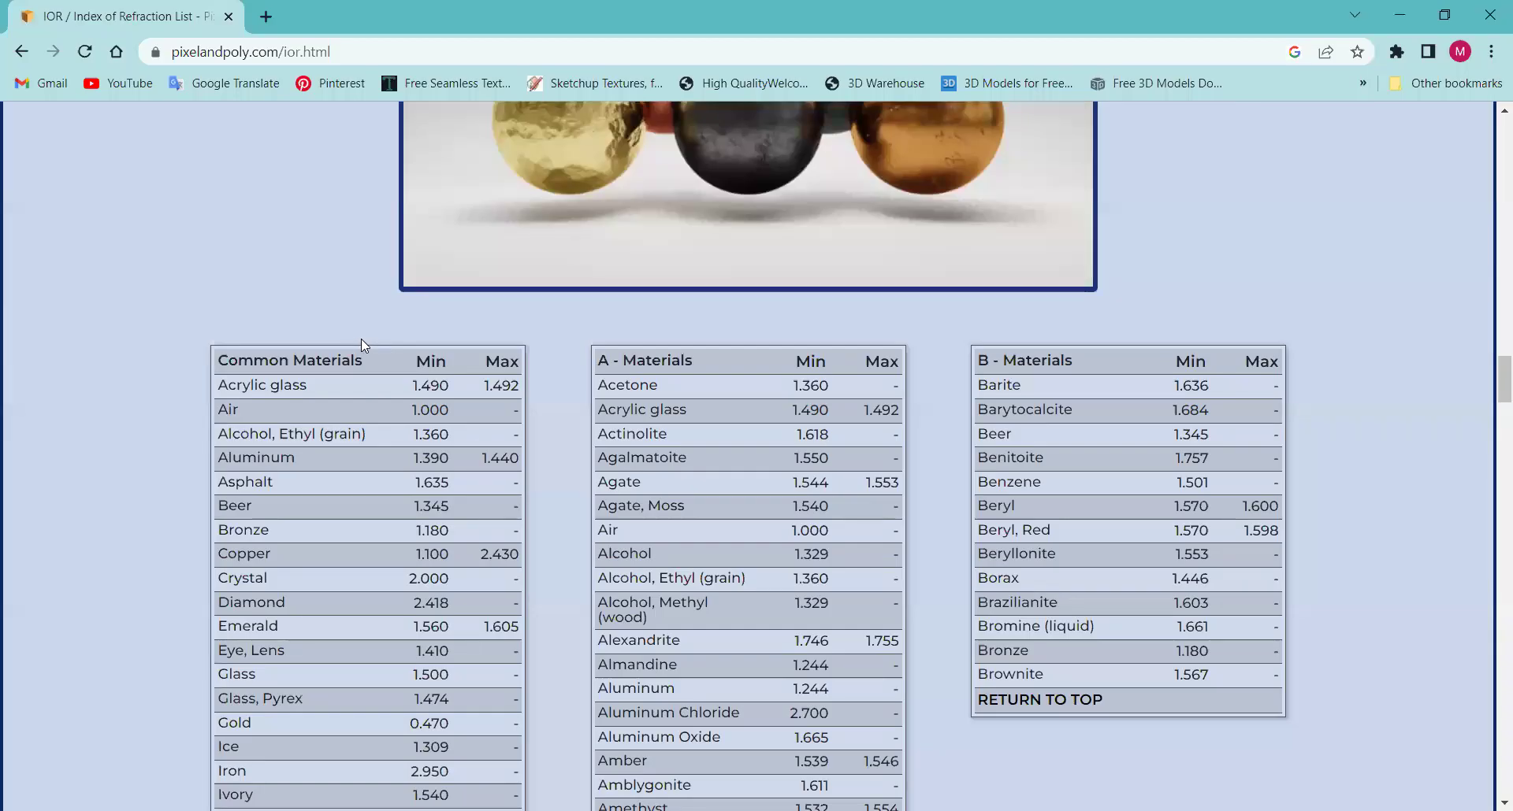
scroll(595, 390, "down", 6)
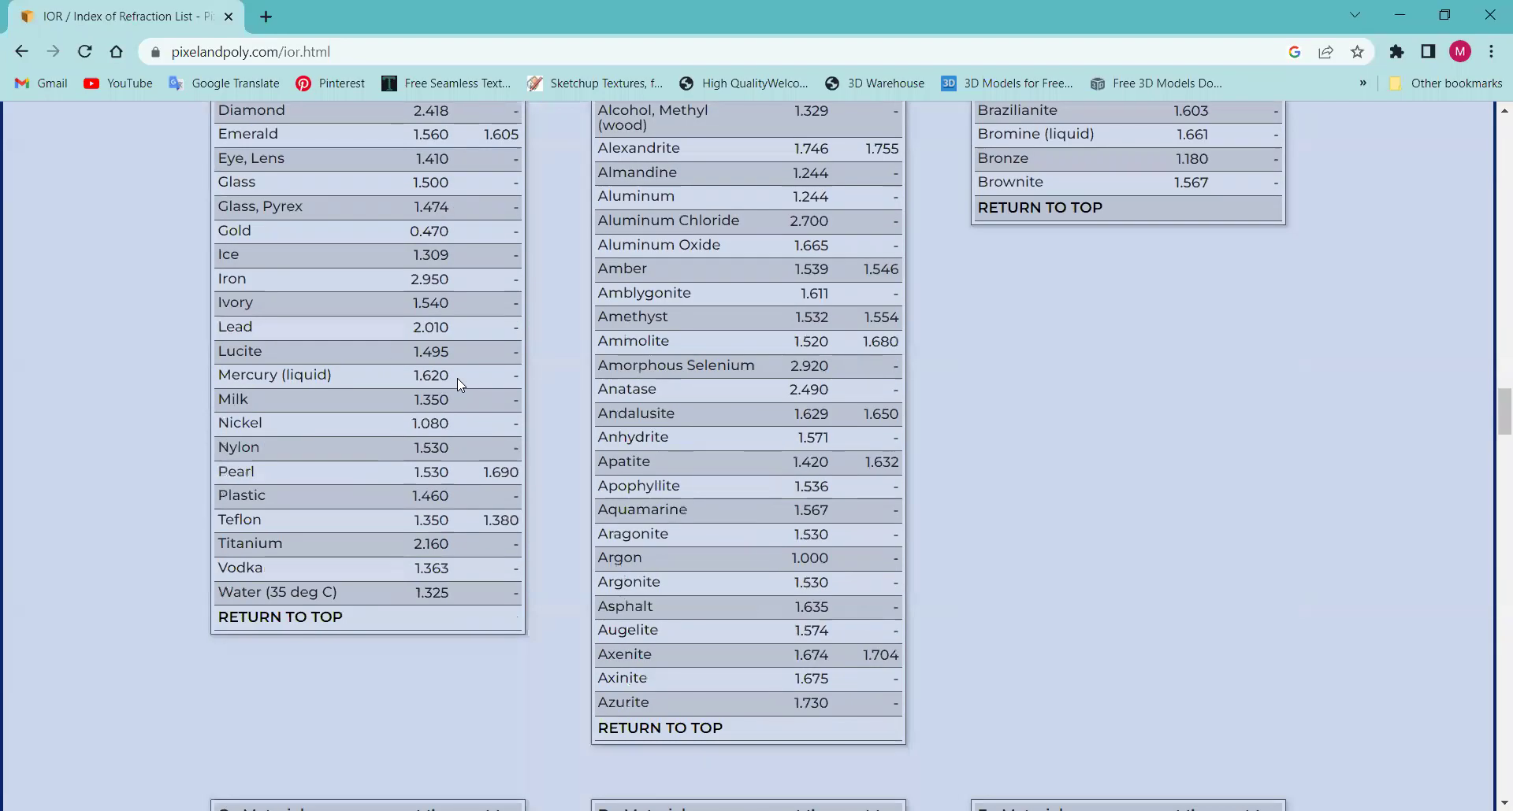
scroll(595, 391, "up", 6)
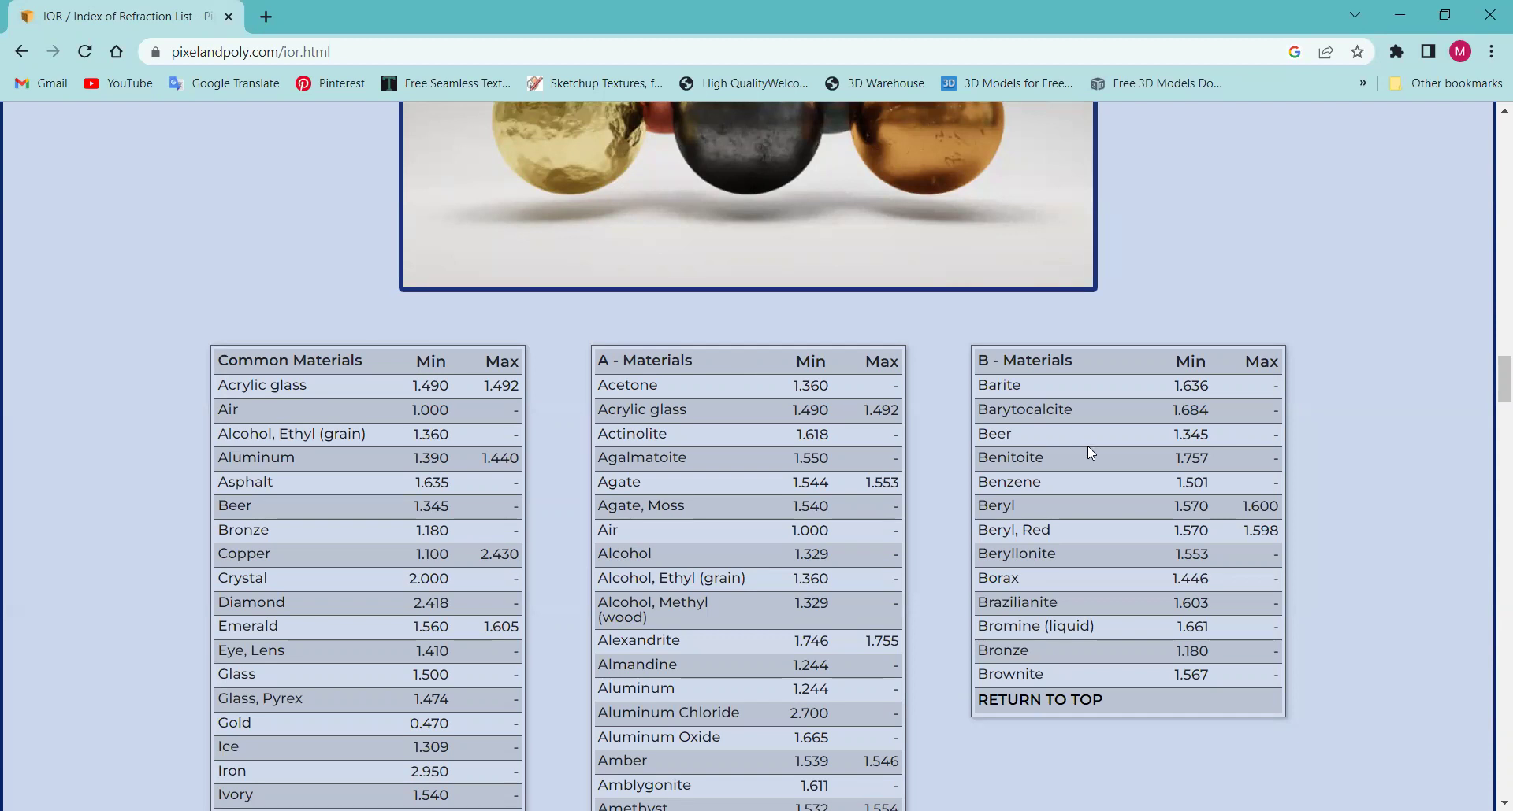
scroll(1491, 392, "down", 1)
scroll(1491, 392, "down", 3)
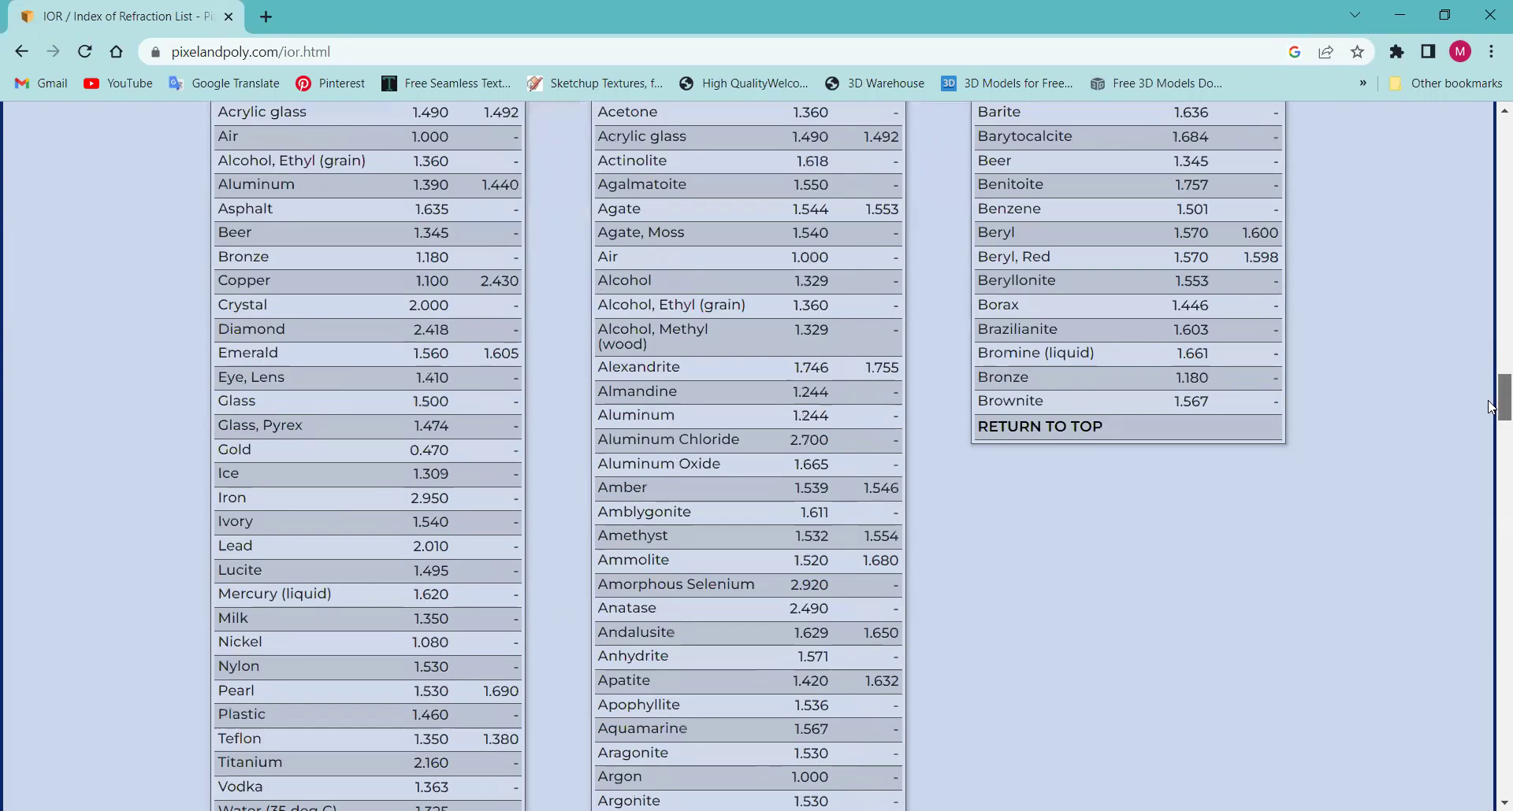
scroll(1491, 392, "up", 2)
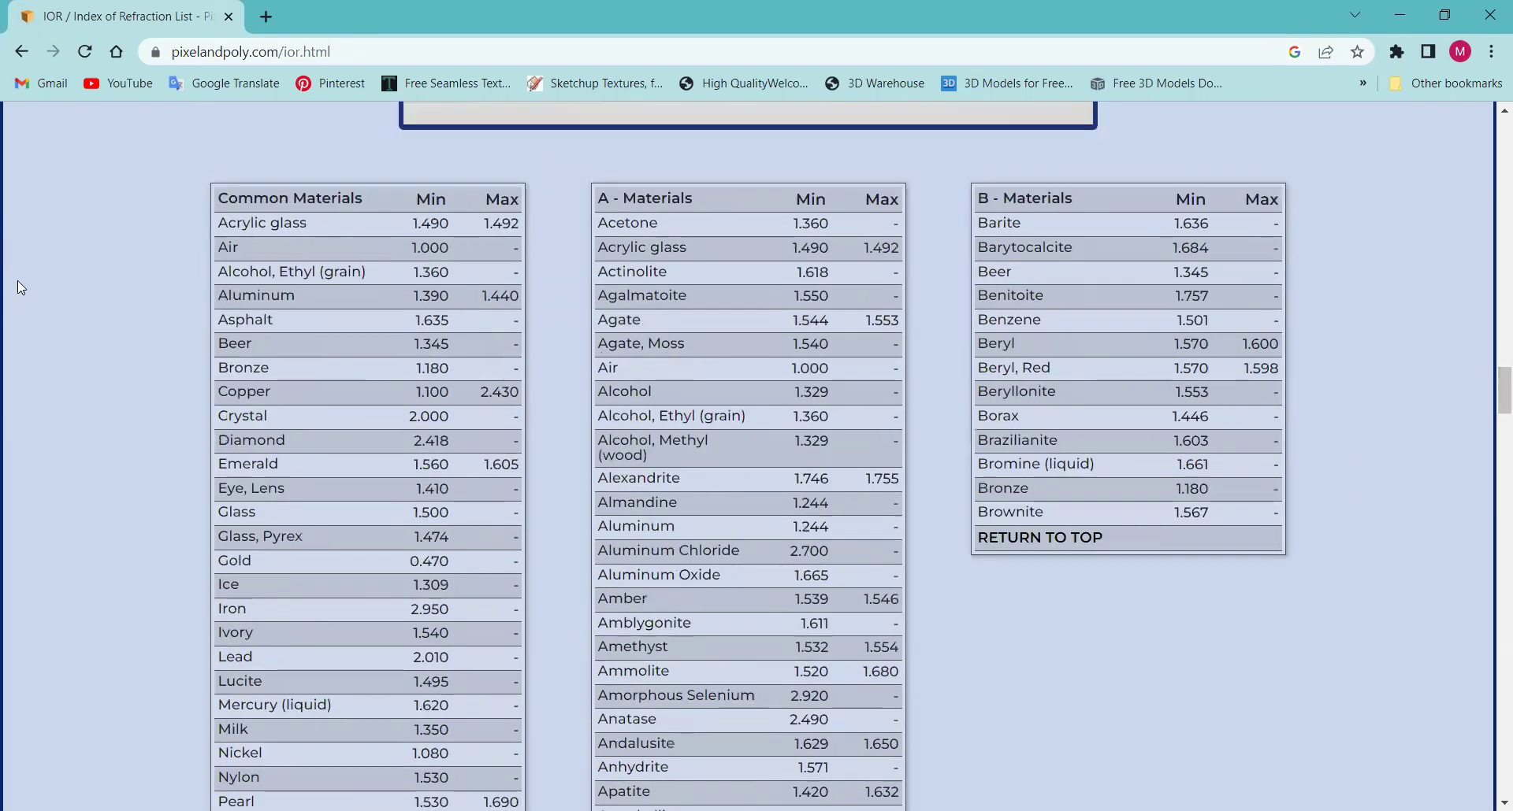
left_click_drag(228, 198, 318, 192)
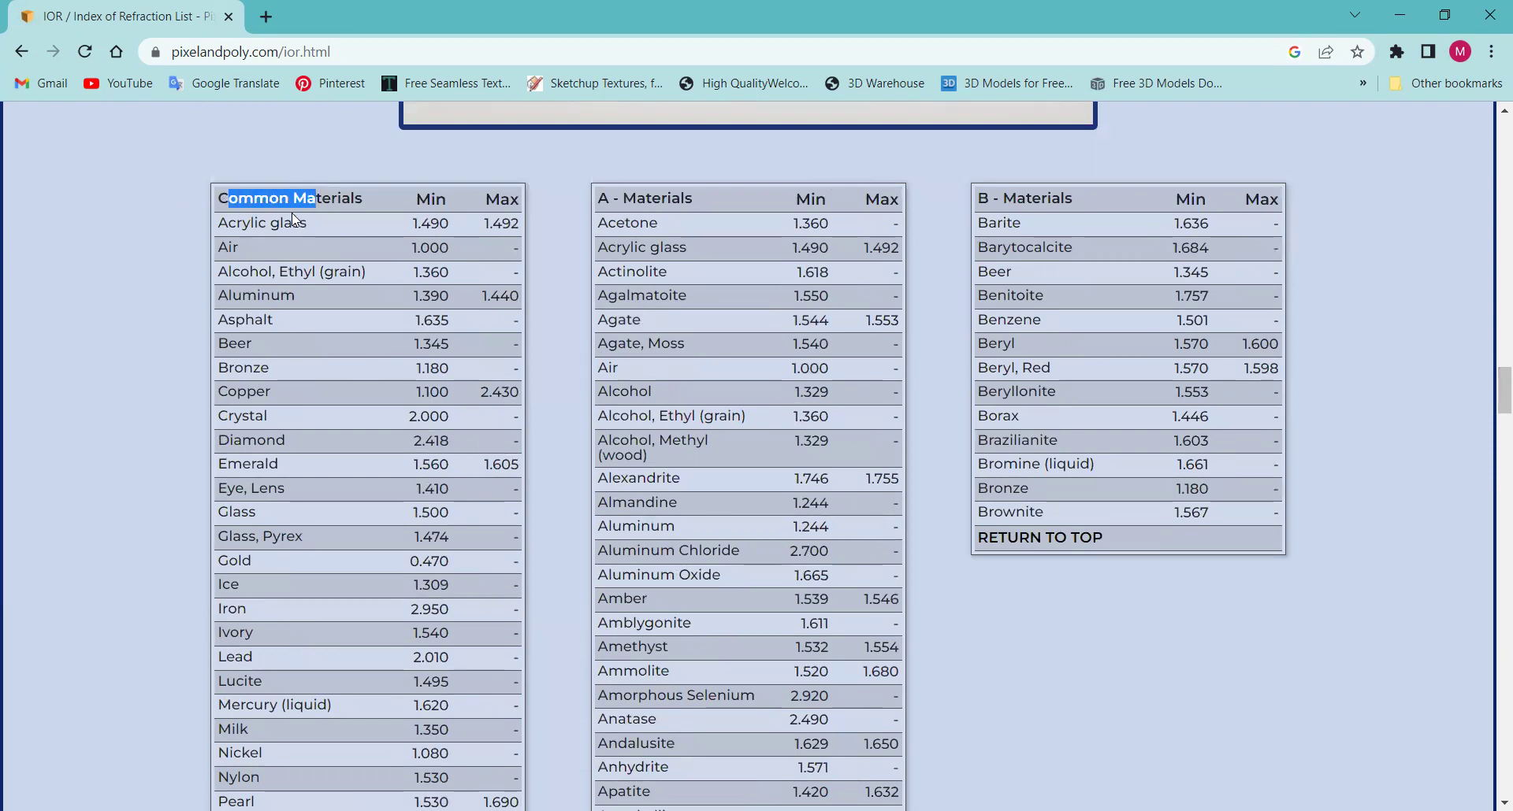
left_click_drag(220, 223, 234, 249)
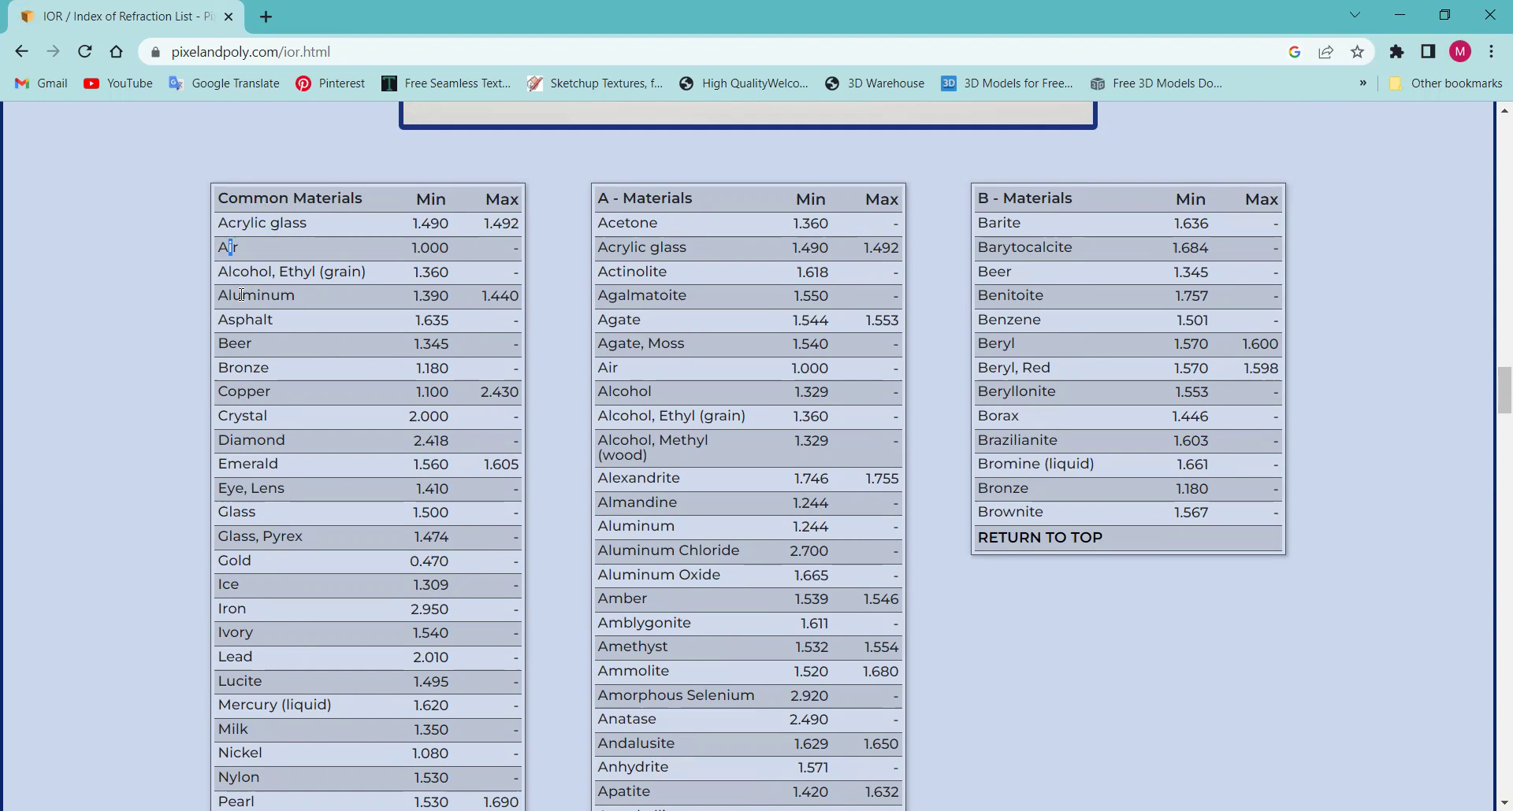
left_click(242, 587)
left_click_drag(217, 609, 237, 612)
Look through the alphabetical material tables of the IOR list down to the Z materials and back up
scroll(237, 651, "down", 5)
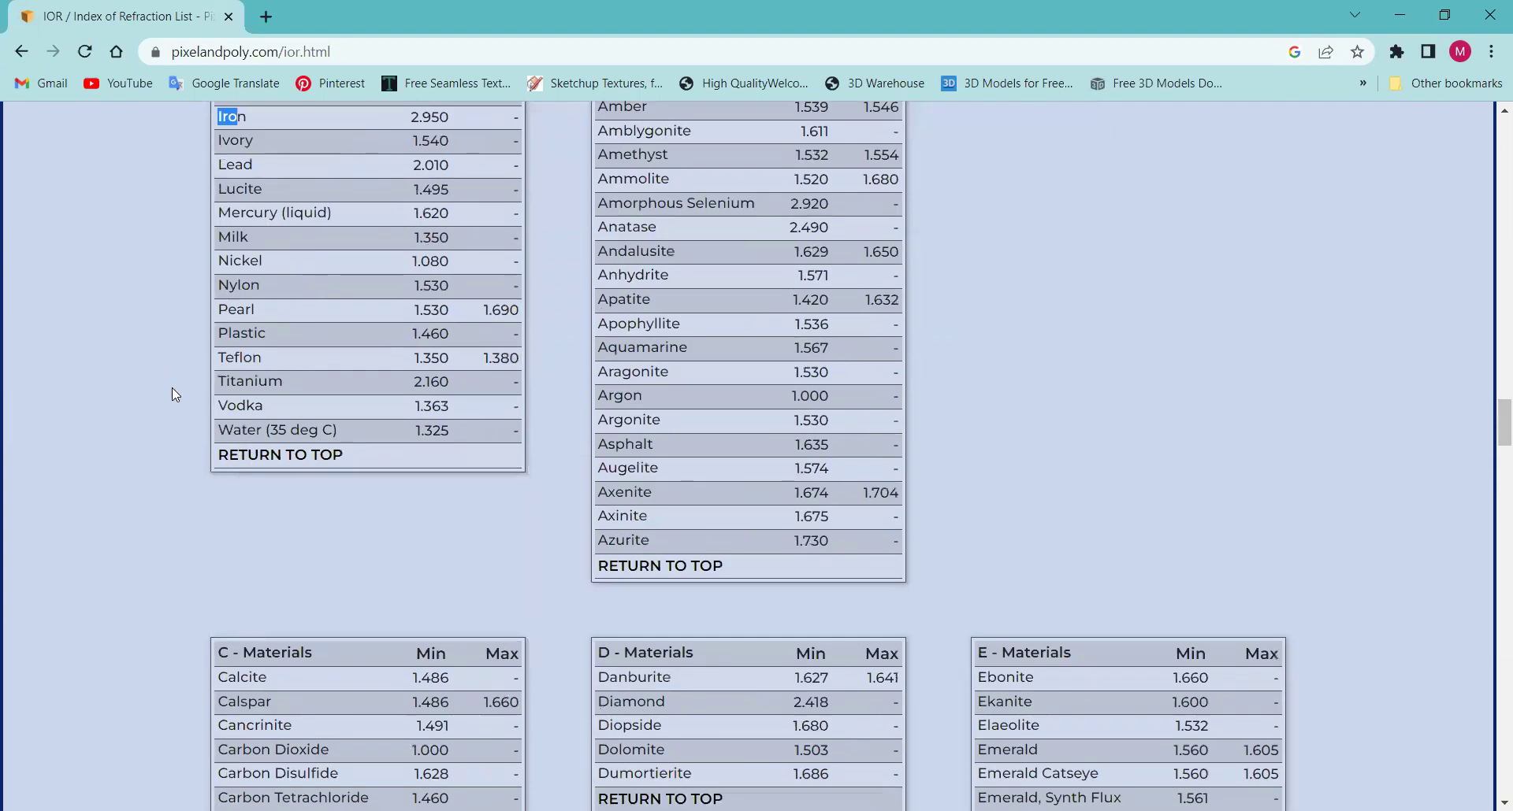
scroll(212, 592, "down", 5)
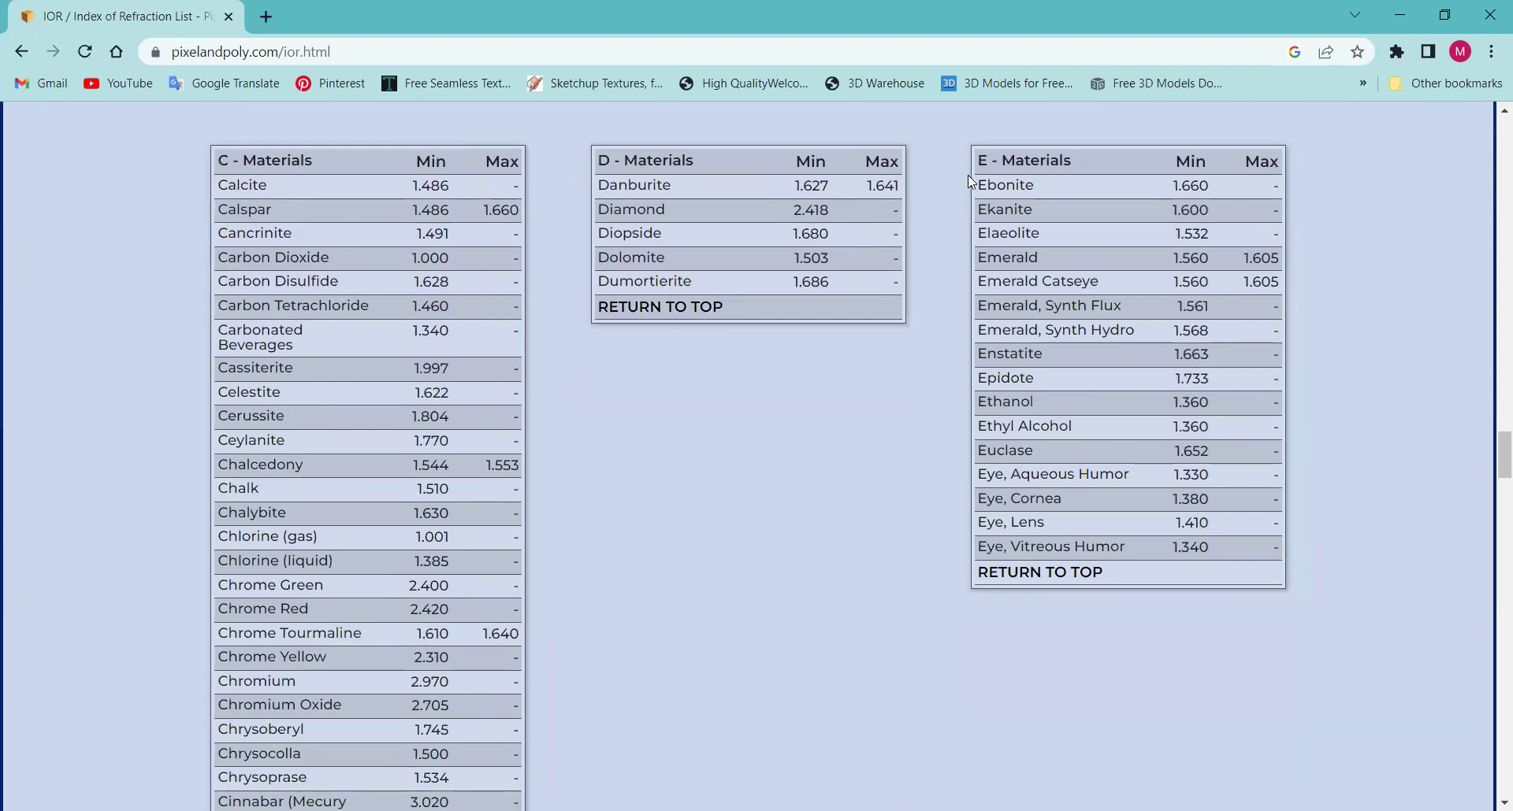
scroll(873, 348, "down", 1)
scroll(874, 352, "down", 20)
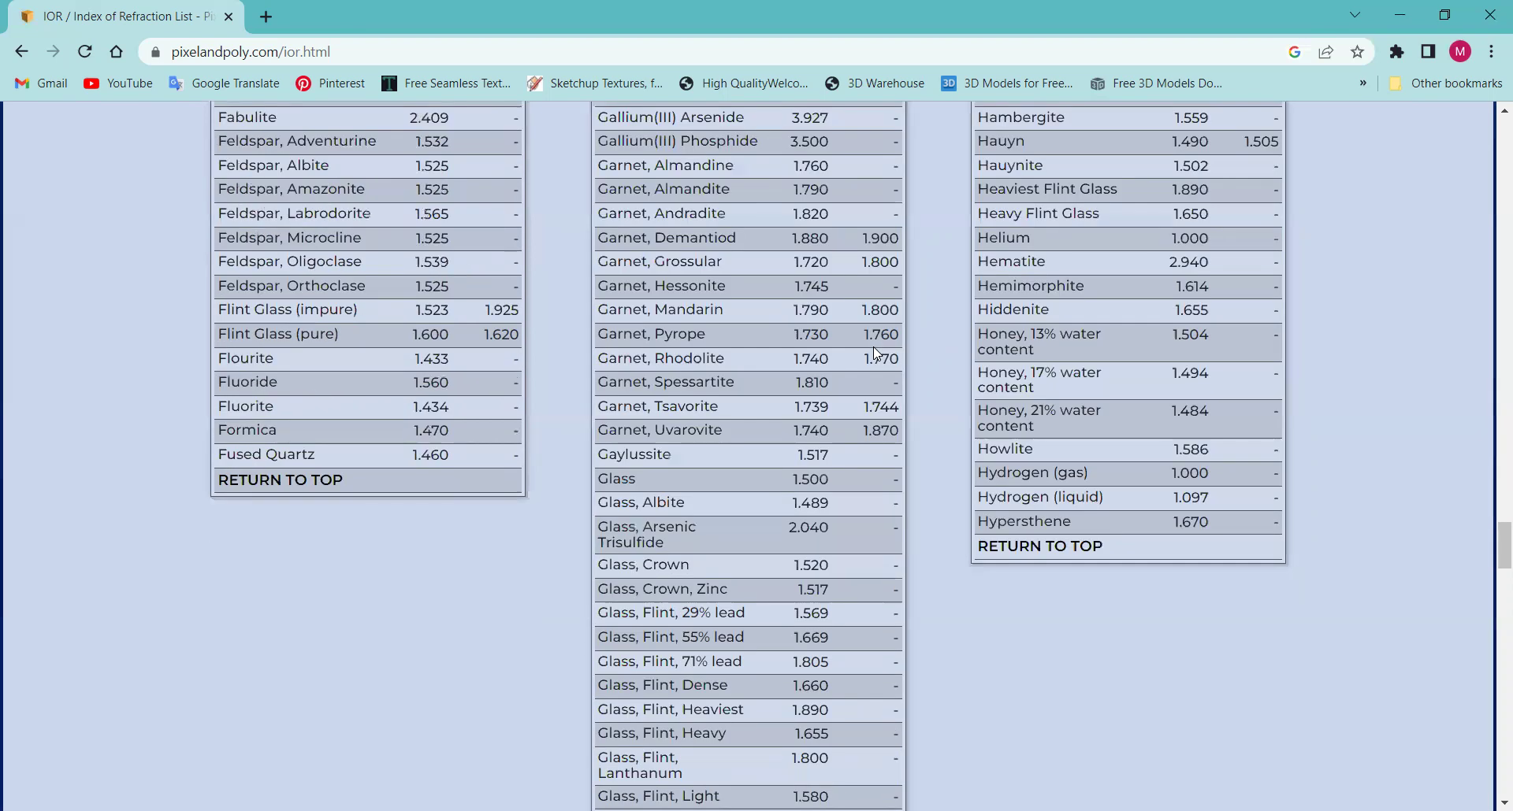
scroll(876, 353, "down", 5)
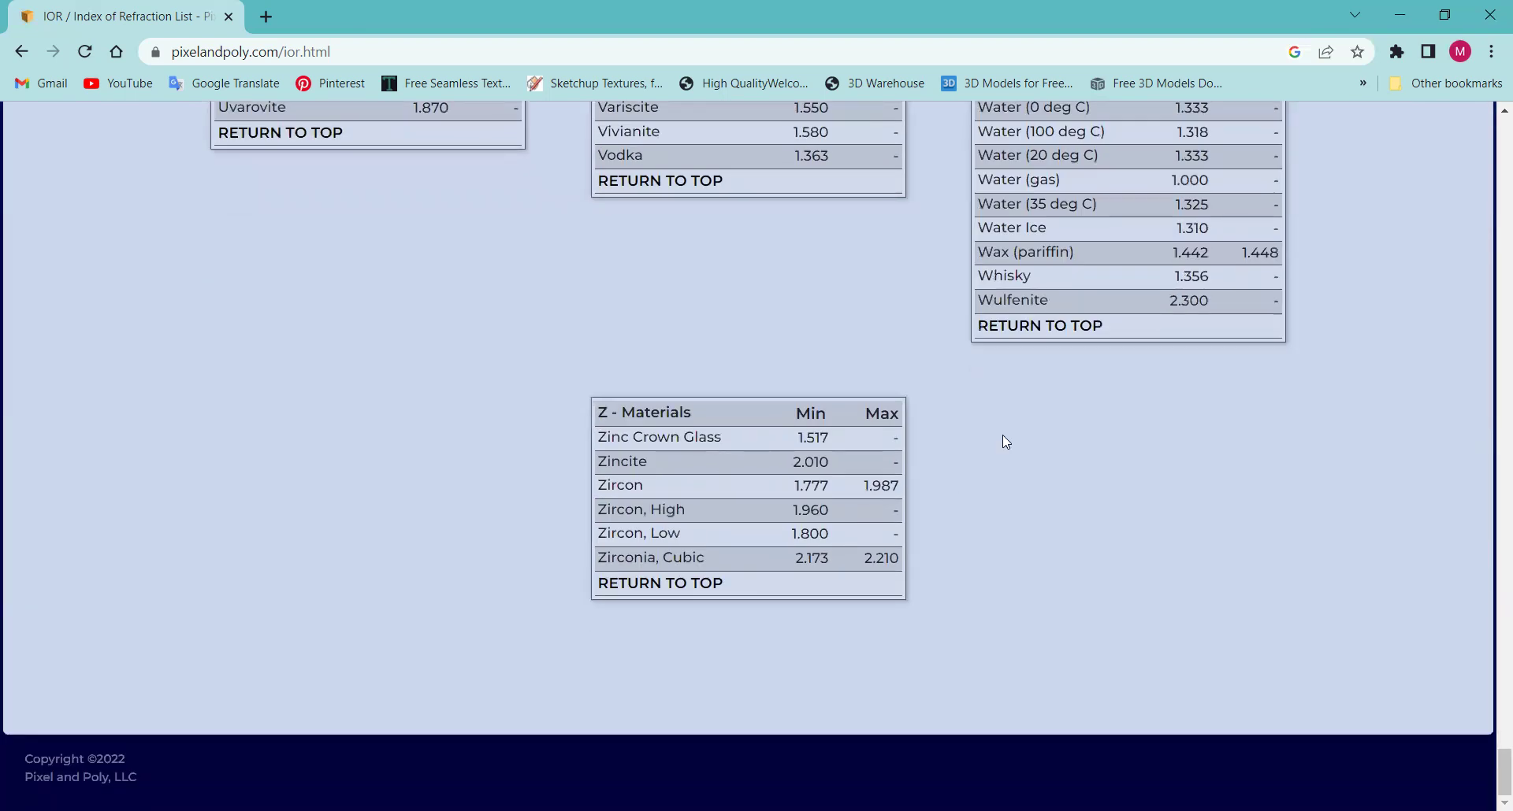
scroll(1006, 442, "up", 6)
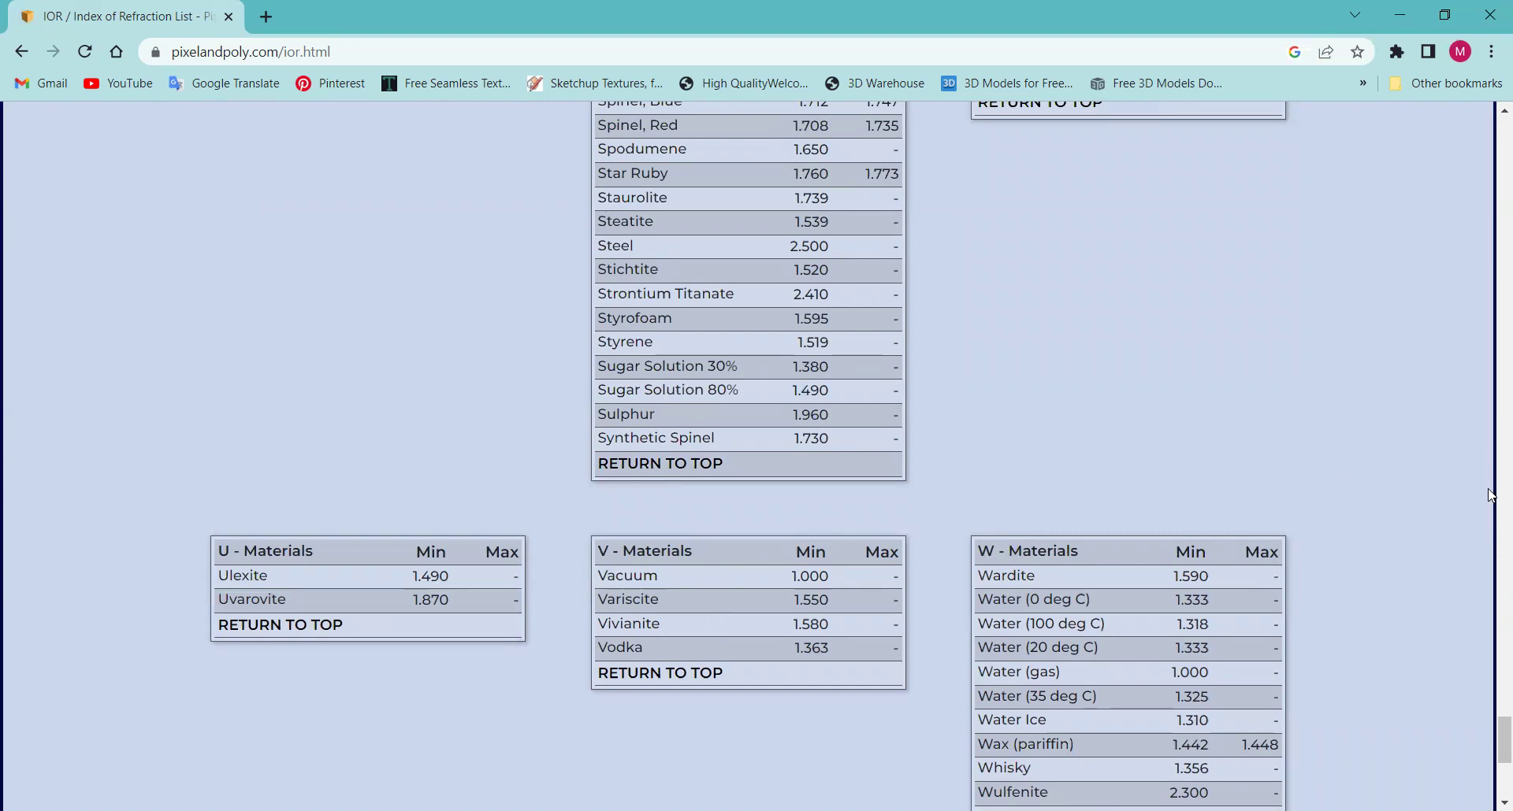
scroll(965, 469, "up", 11)
scroll(966, 457, "up", 5)
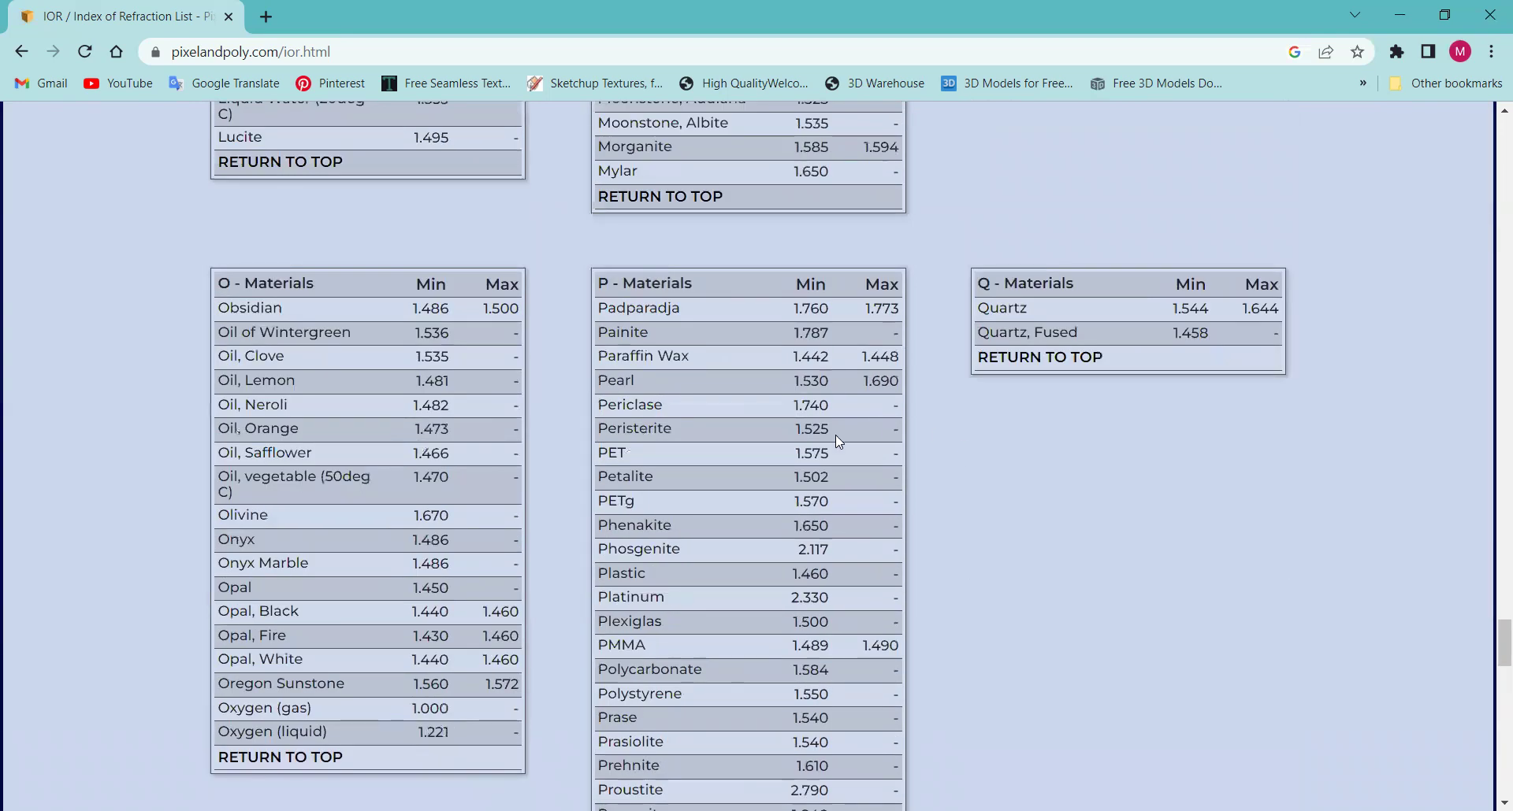
Return to the Google results for "ior index", reopen the Pixel and Poly IOR / Index of Refraction List and highlight its web address
left_click(21, 51)
left_click_drag(239, 145, 135, 156)
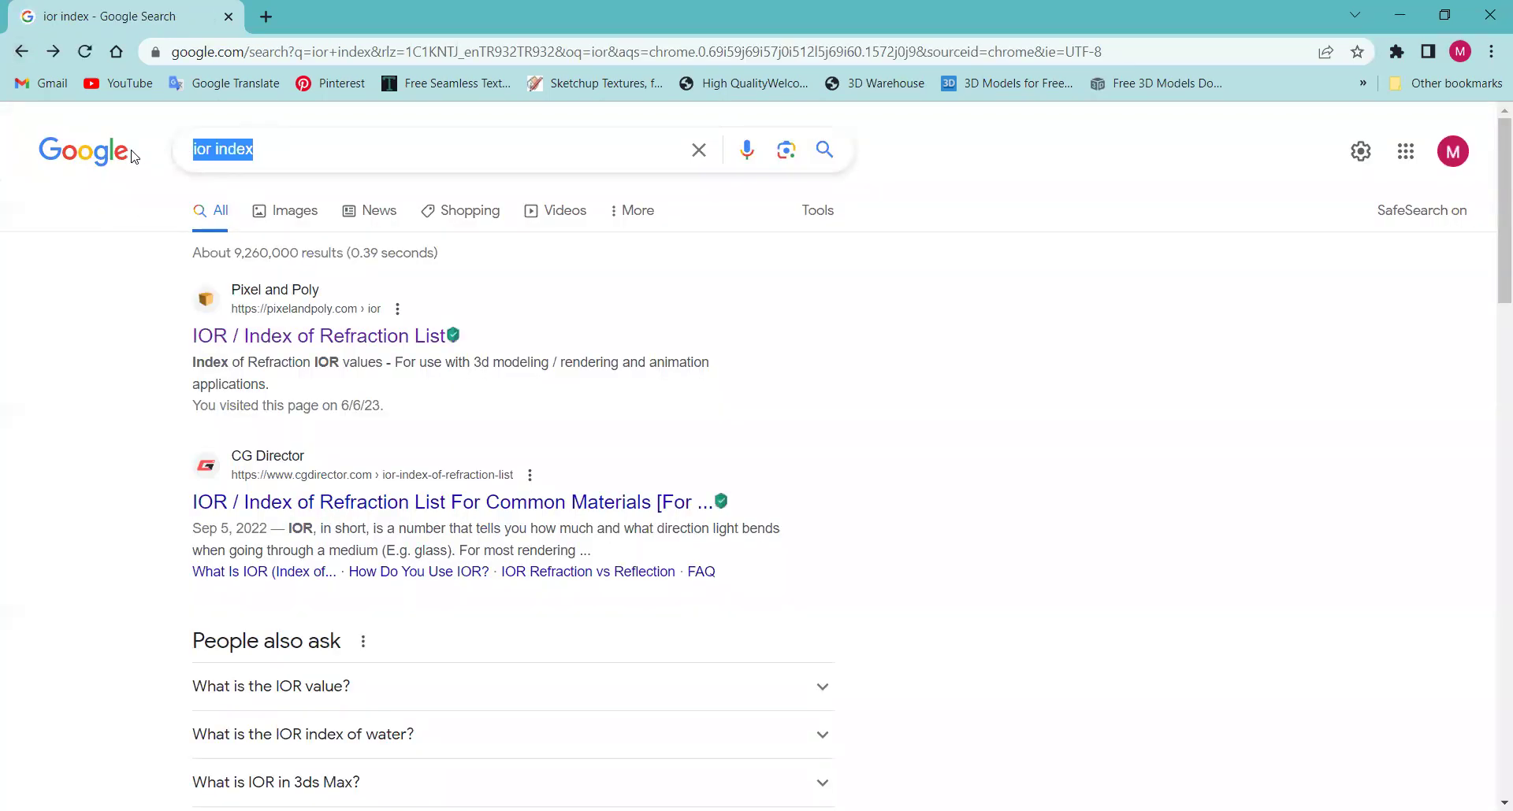
left_click(342, 149)
left_click(4, 445)
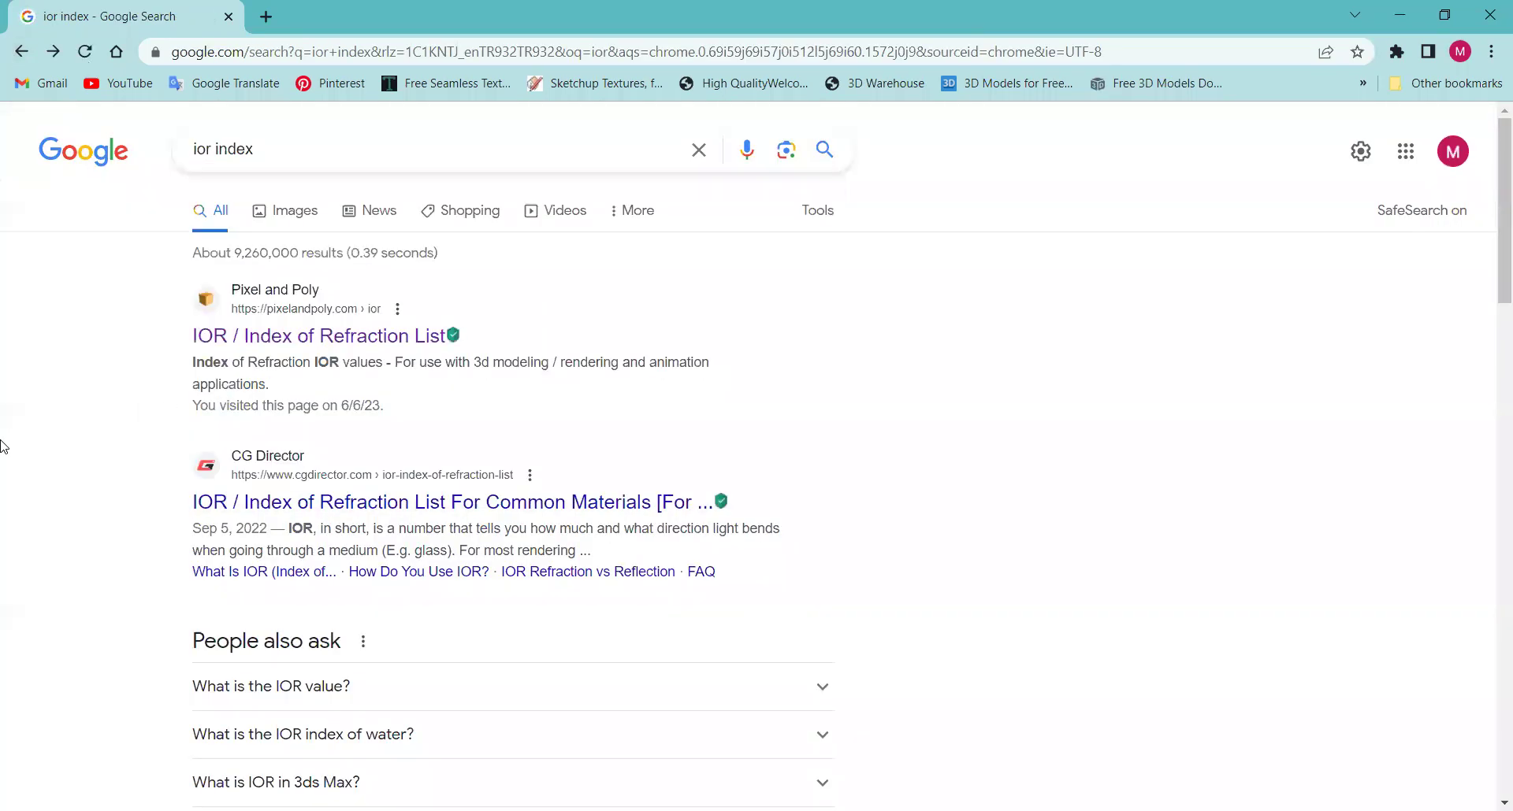
left_click(327, 340)
left_click(497, 52)
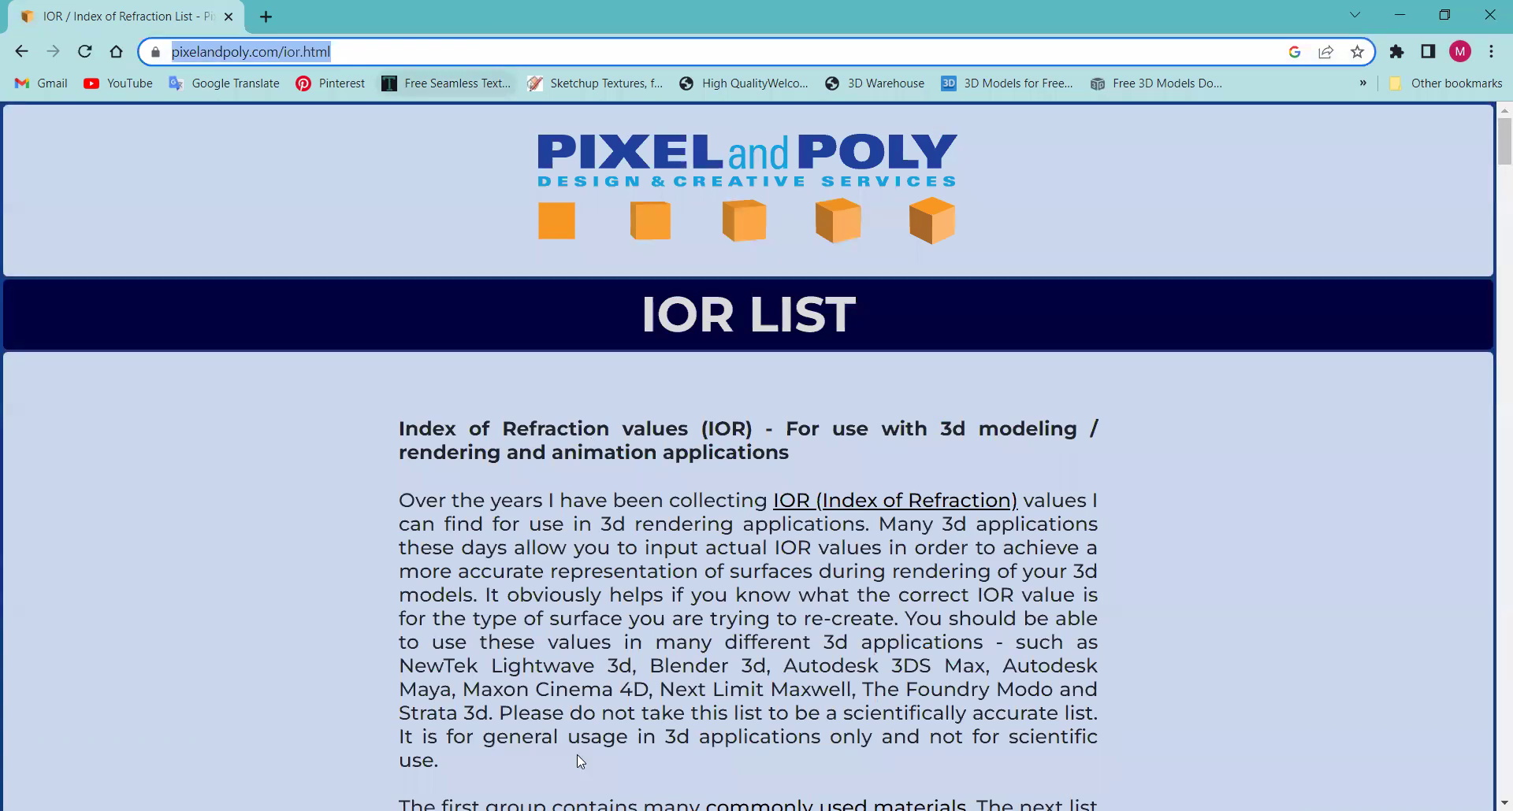
Switch back to 3ds Max and minimize the Slate Material Editor
key("alt+Tab")
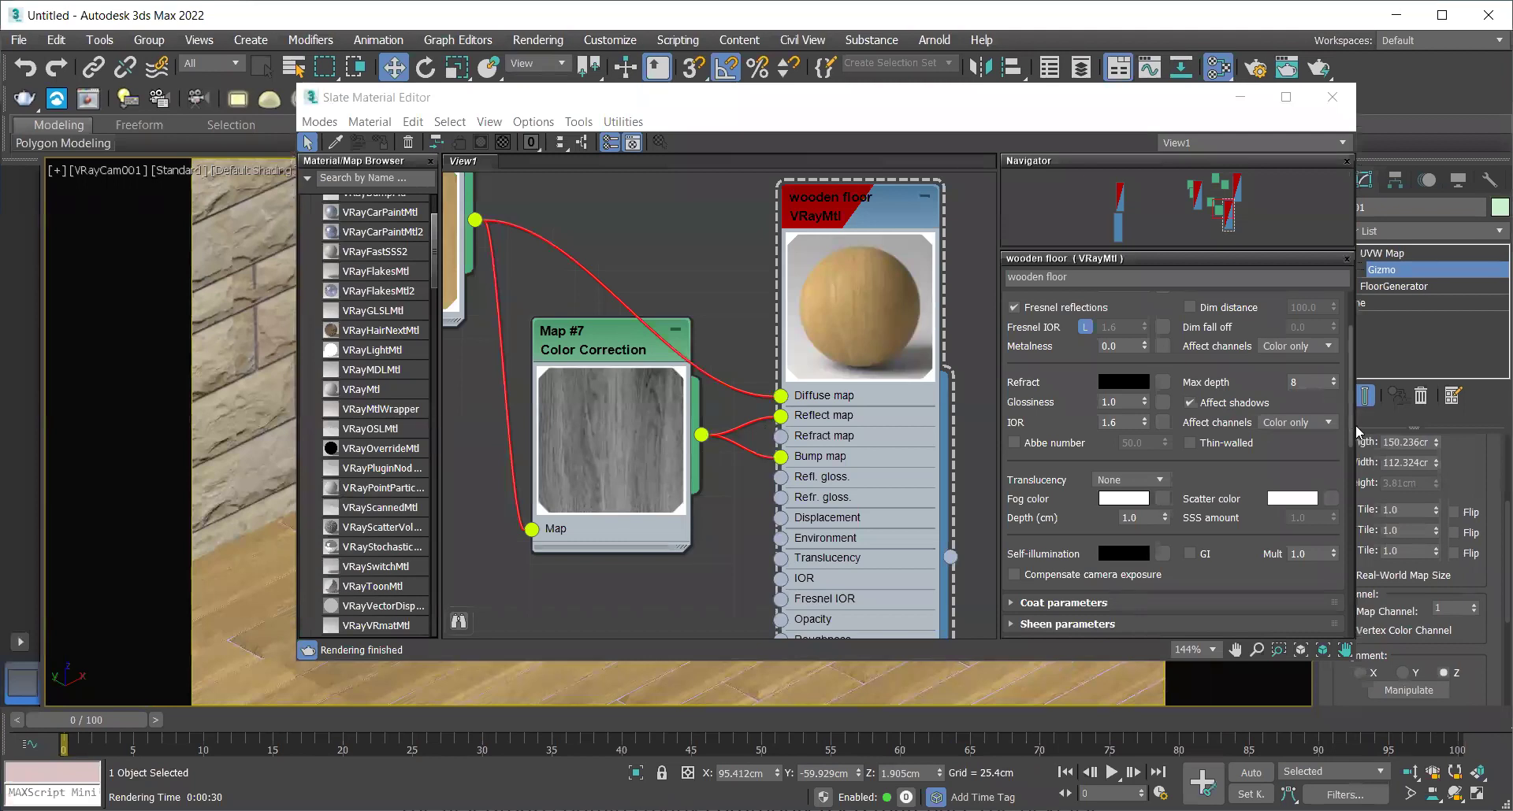
scroll(1353, 429, "up", 1)
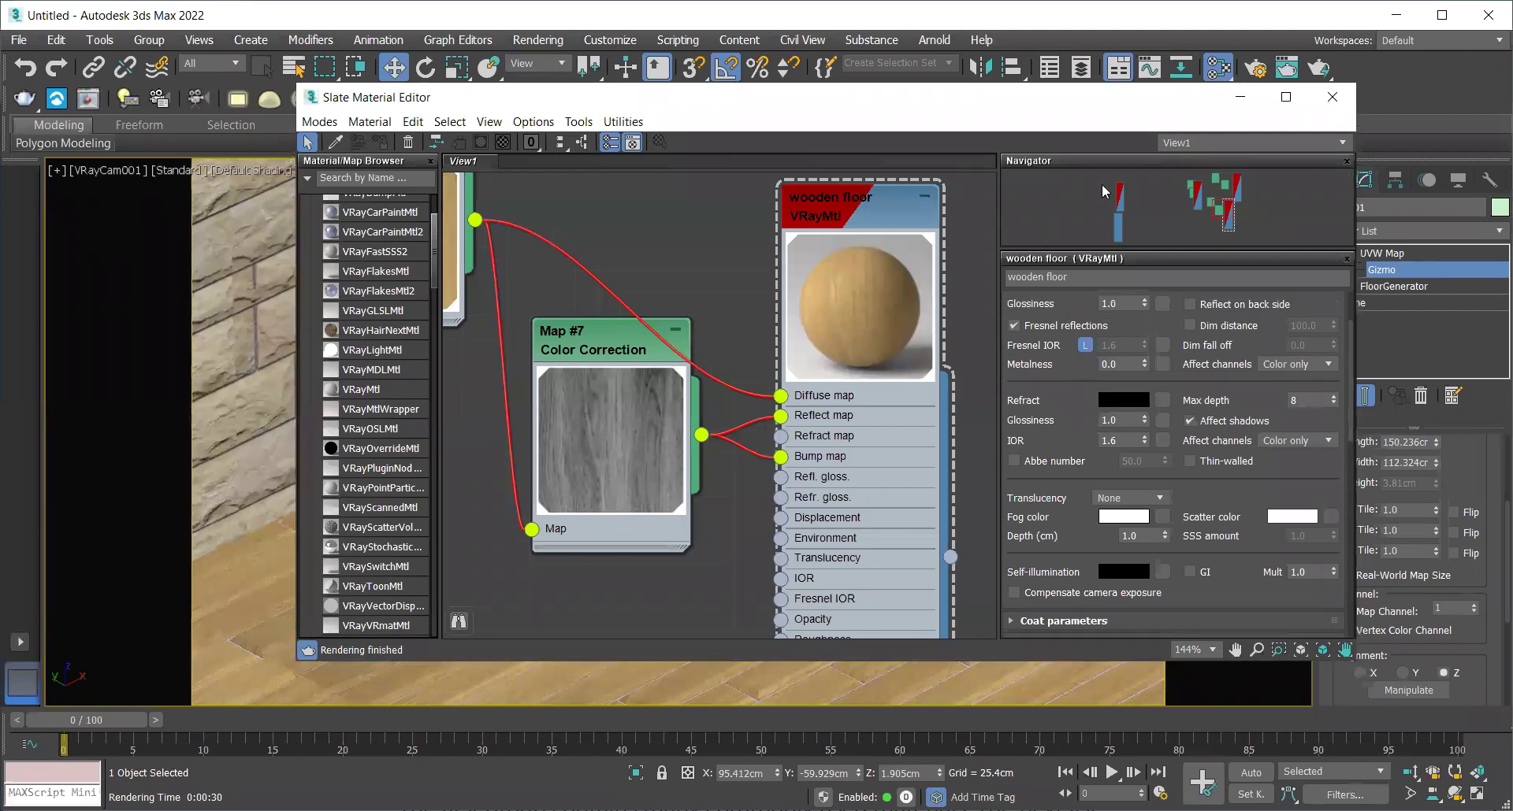
left_click(1243, 98)
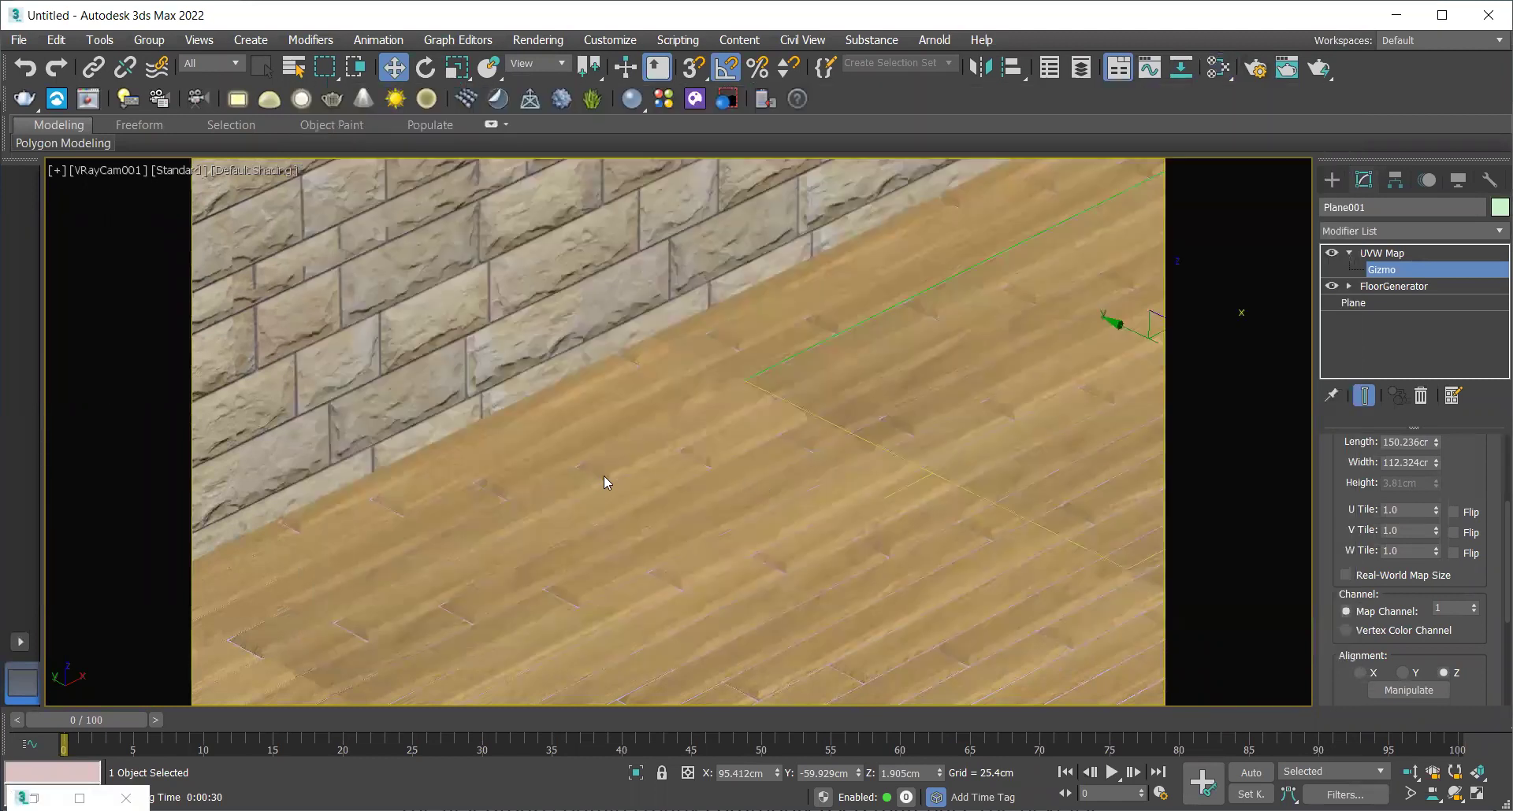
Unhide the scene's hidden objects, including the green sofa
right_click(696, 465)
left_click(775, 348)
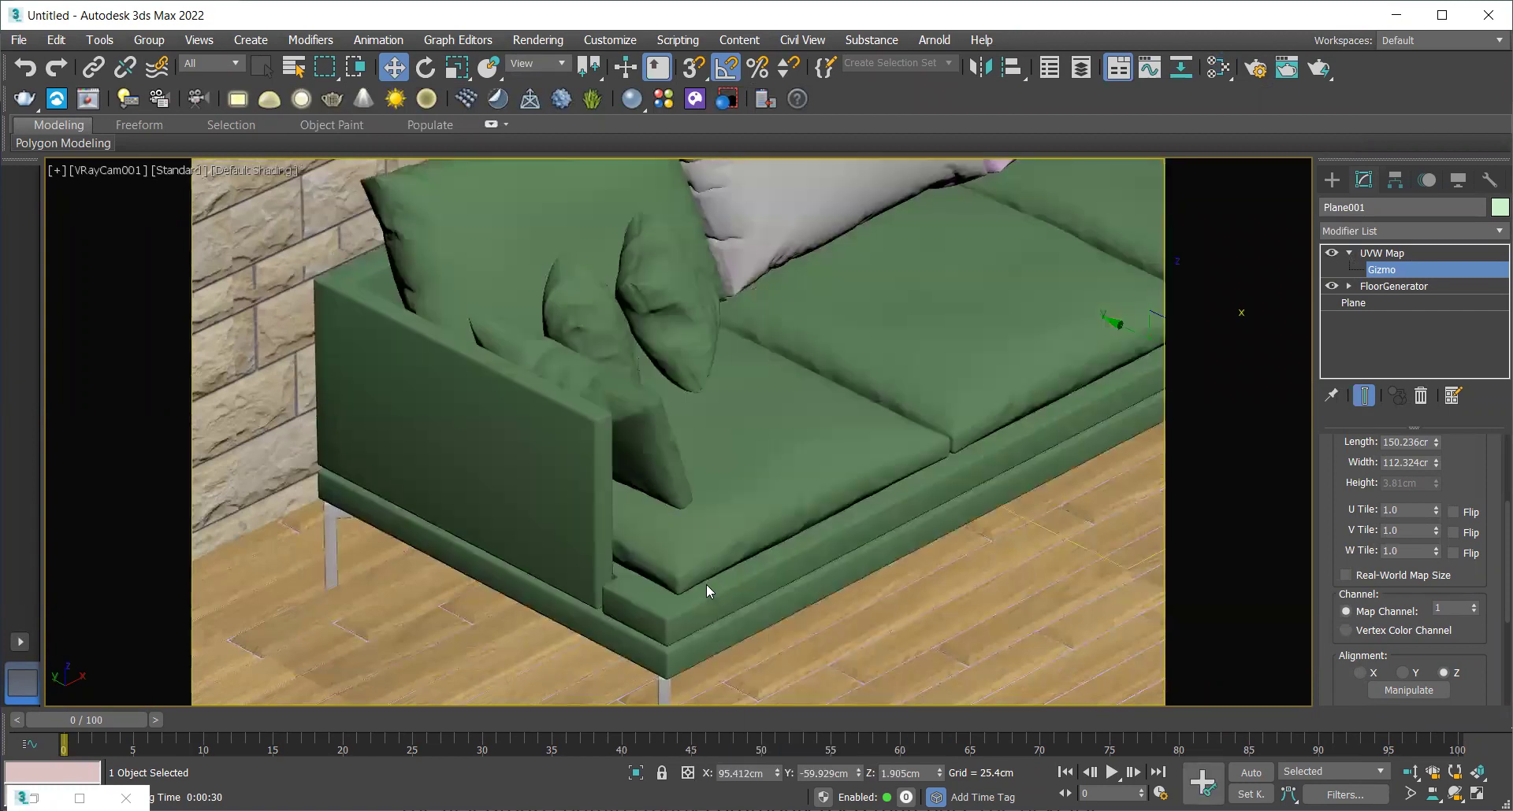
right_click(911, 495)
middle_click_drag(769, 513, 296, 478)
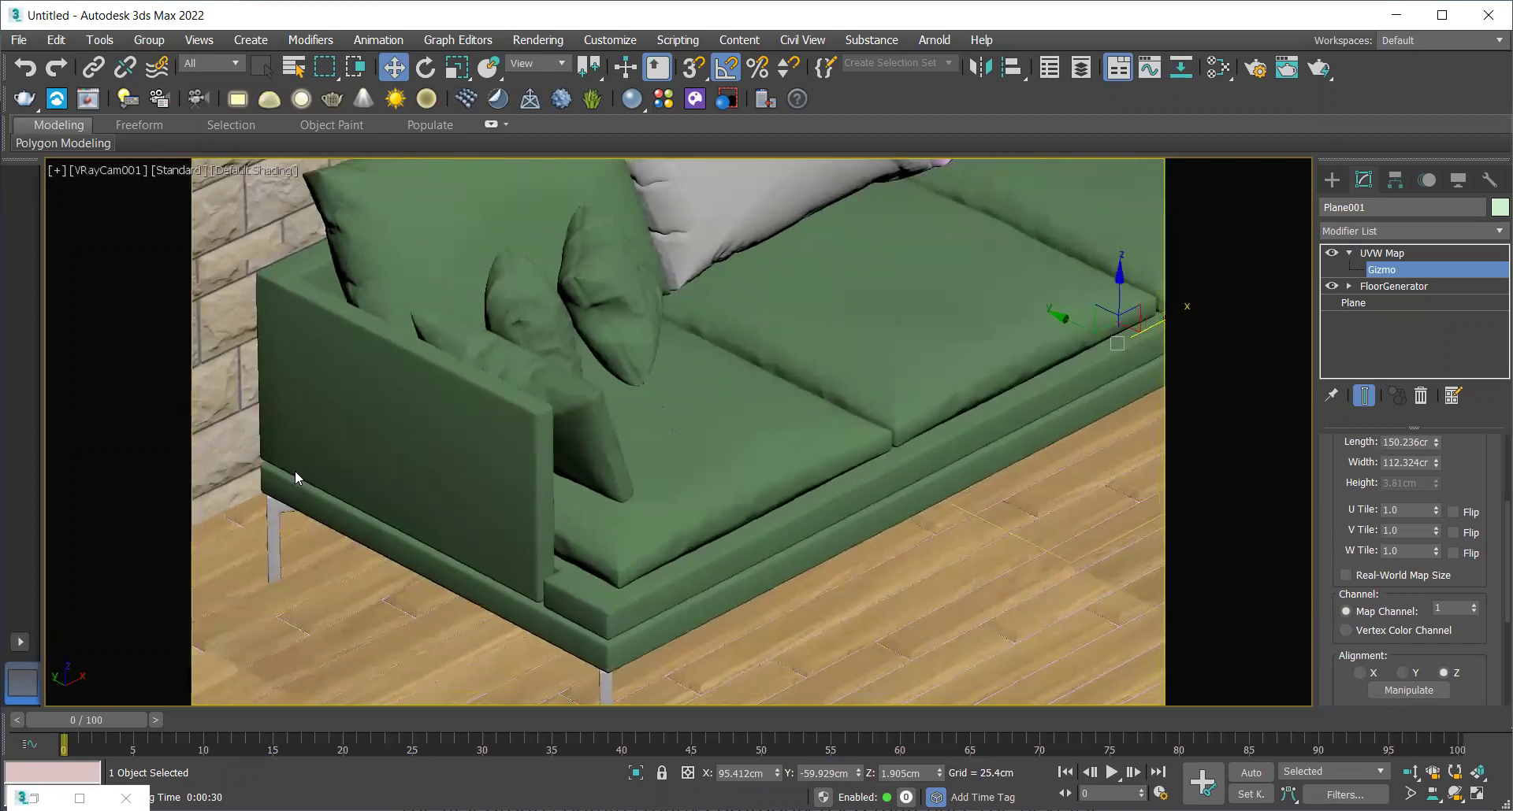
key("ctrl+z")
Show all four viewports and clone the VRayCam001 camera as a copy named VRayCam002, placed closer to the sofa in the Top view
key("alt+w")
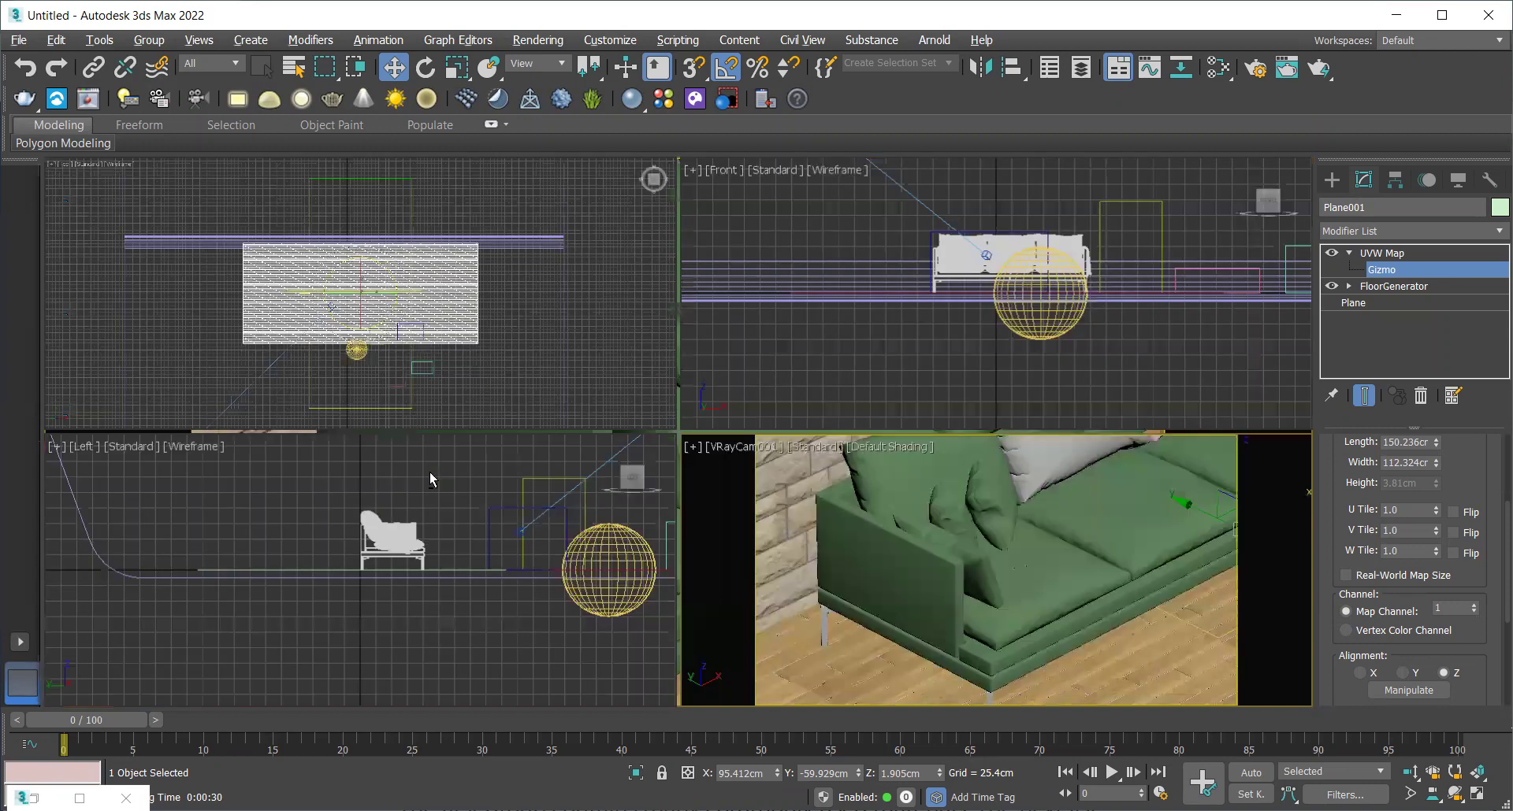
left_click(761, 447)
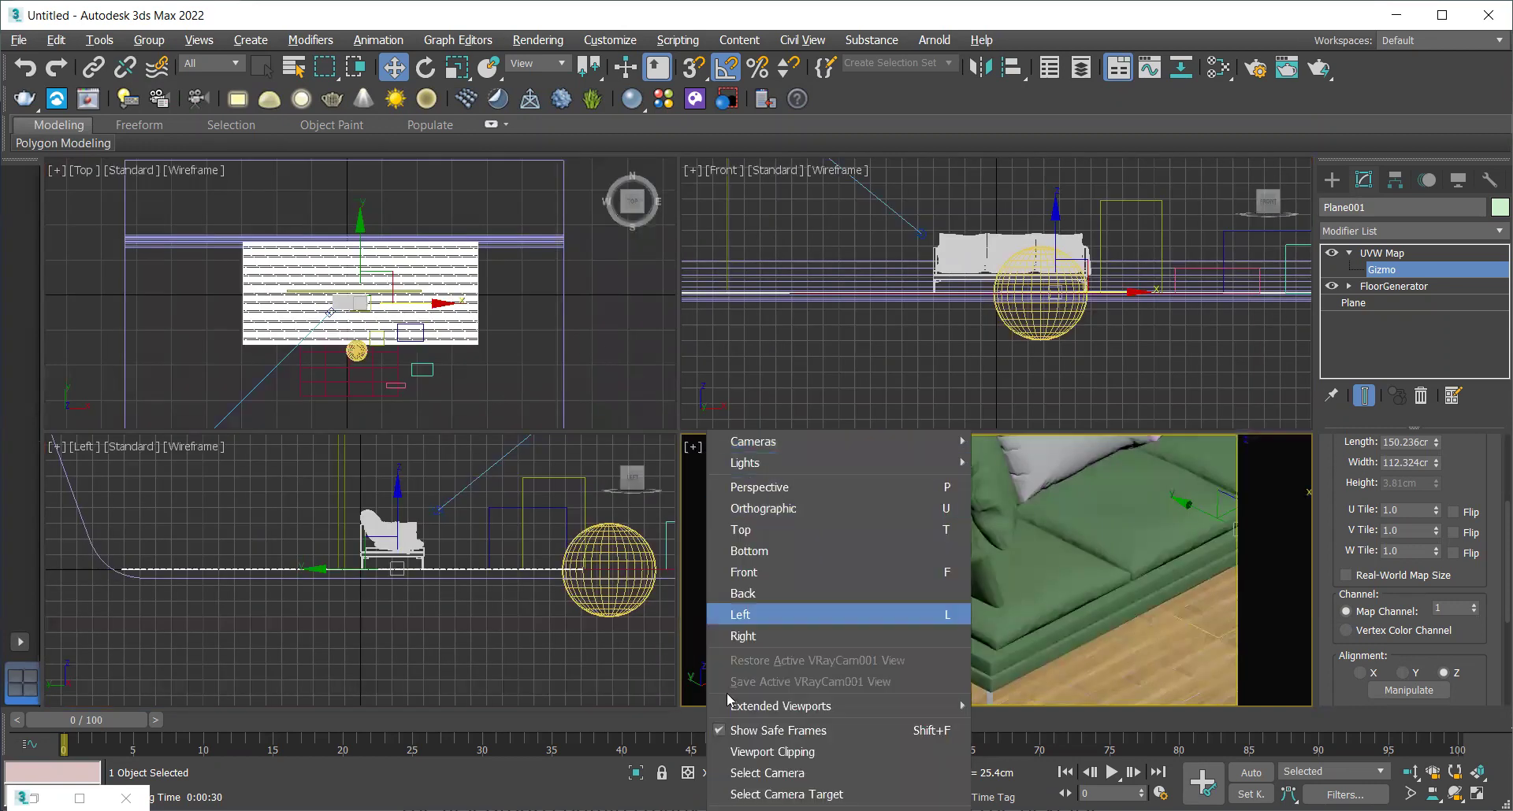
left_click(768, 773)
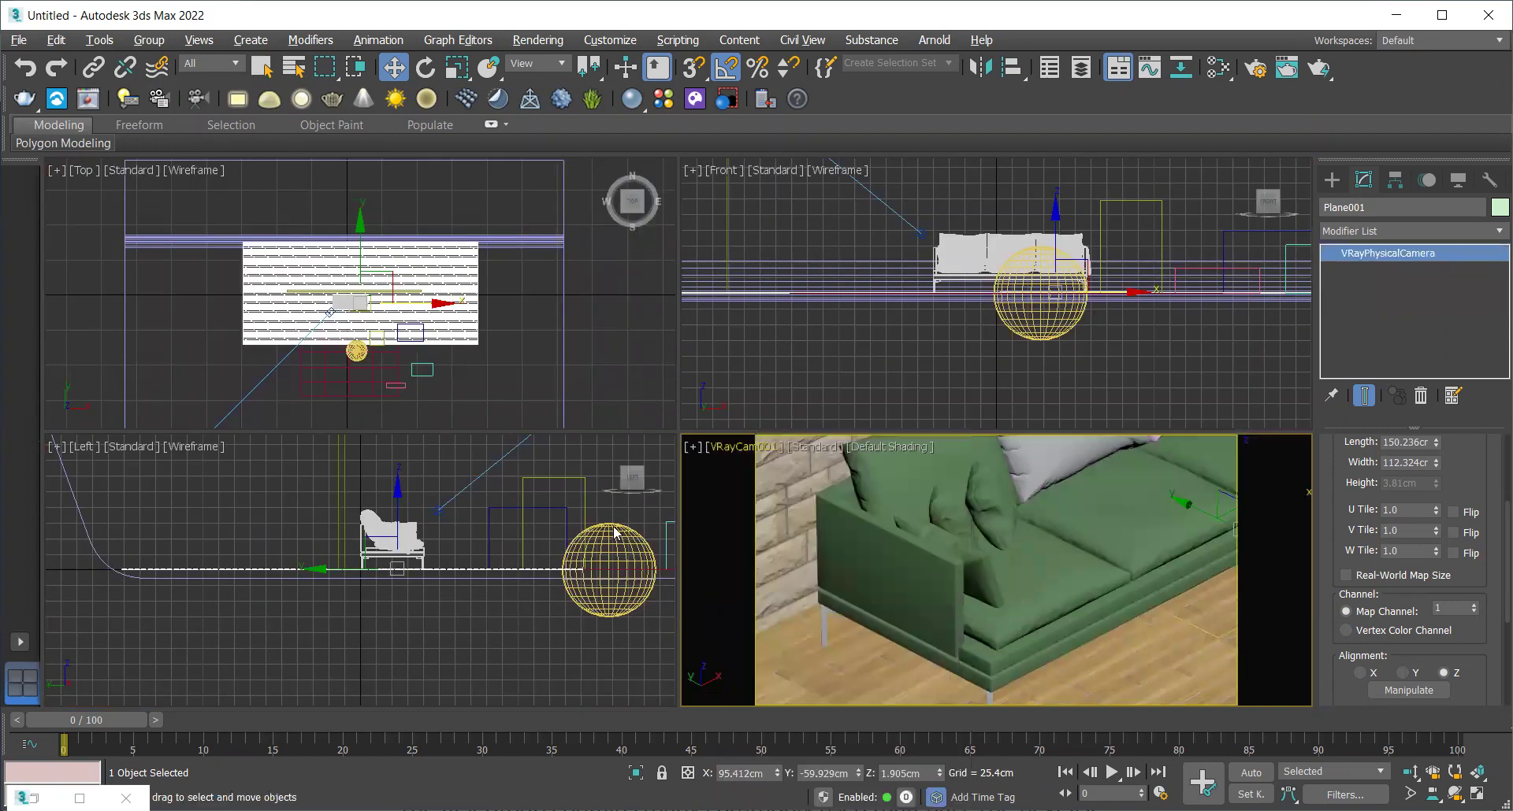
scroll(327, 201, "down", 3)
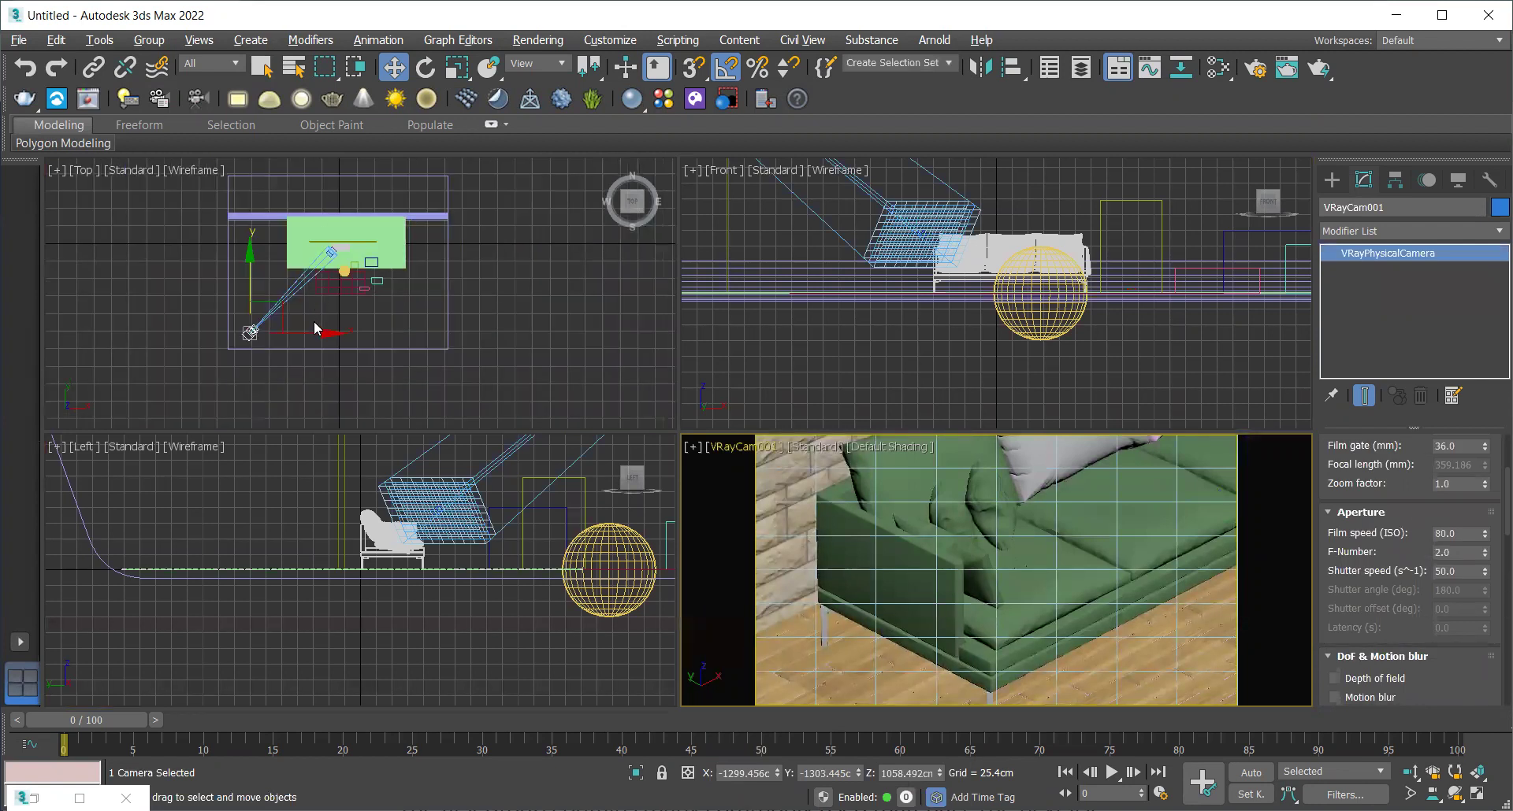
mouse_move(249, 335)
left_mouse_down("shift")
mouse_move(296, 326)
mouse_move(297, 293)
left_mouse_up("shift")
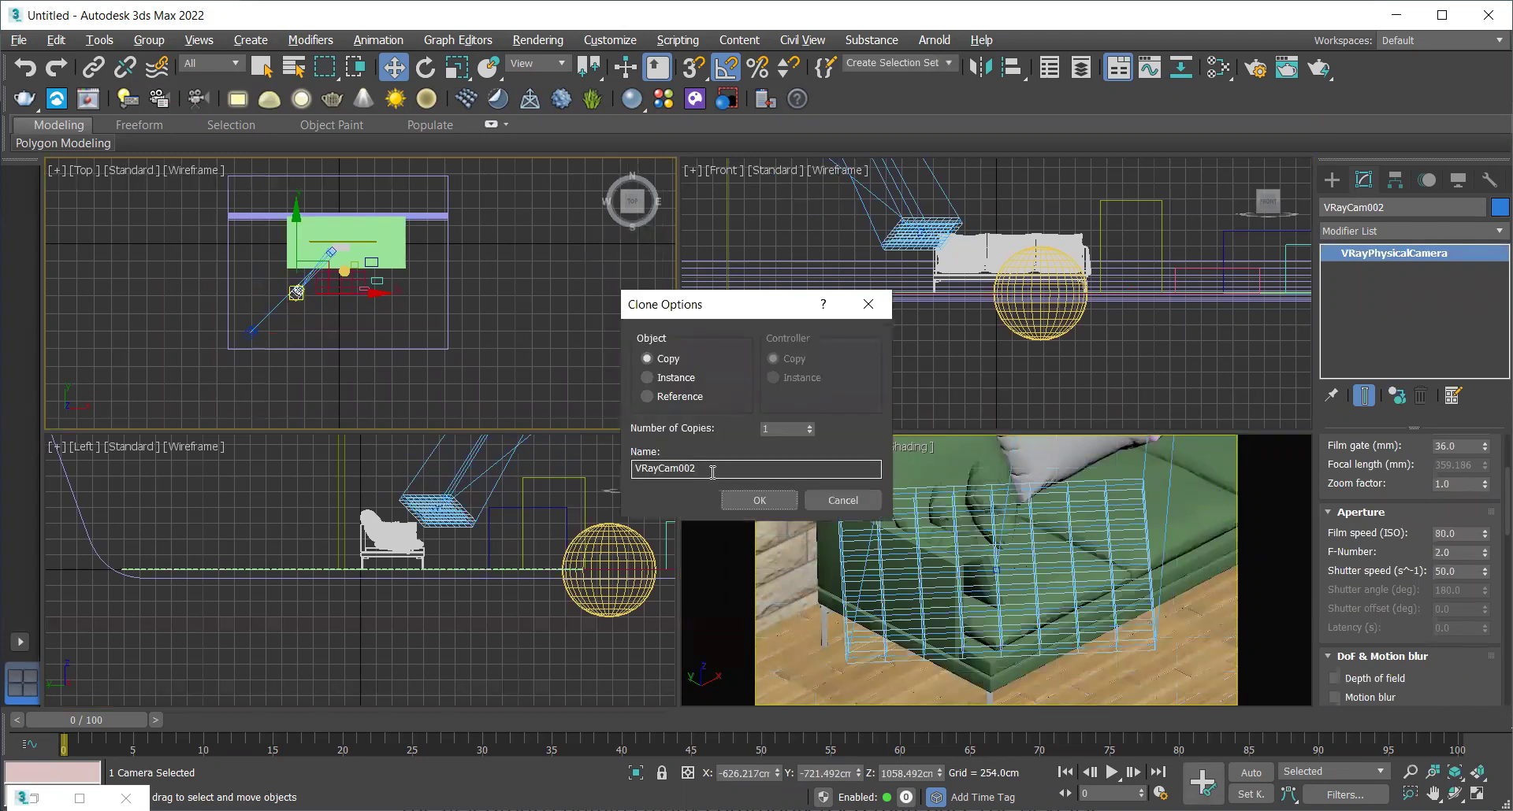
left_click(754, 501)
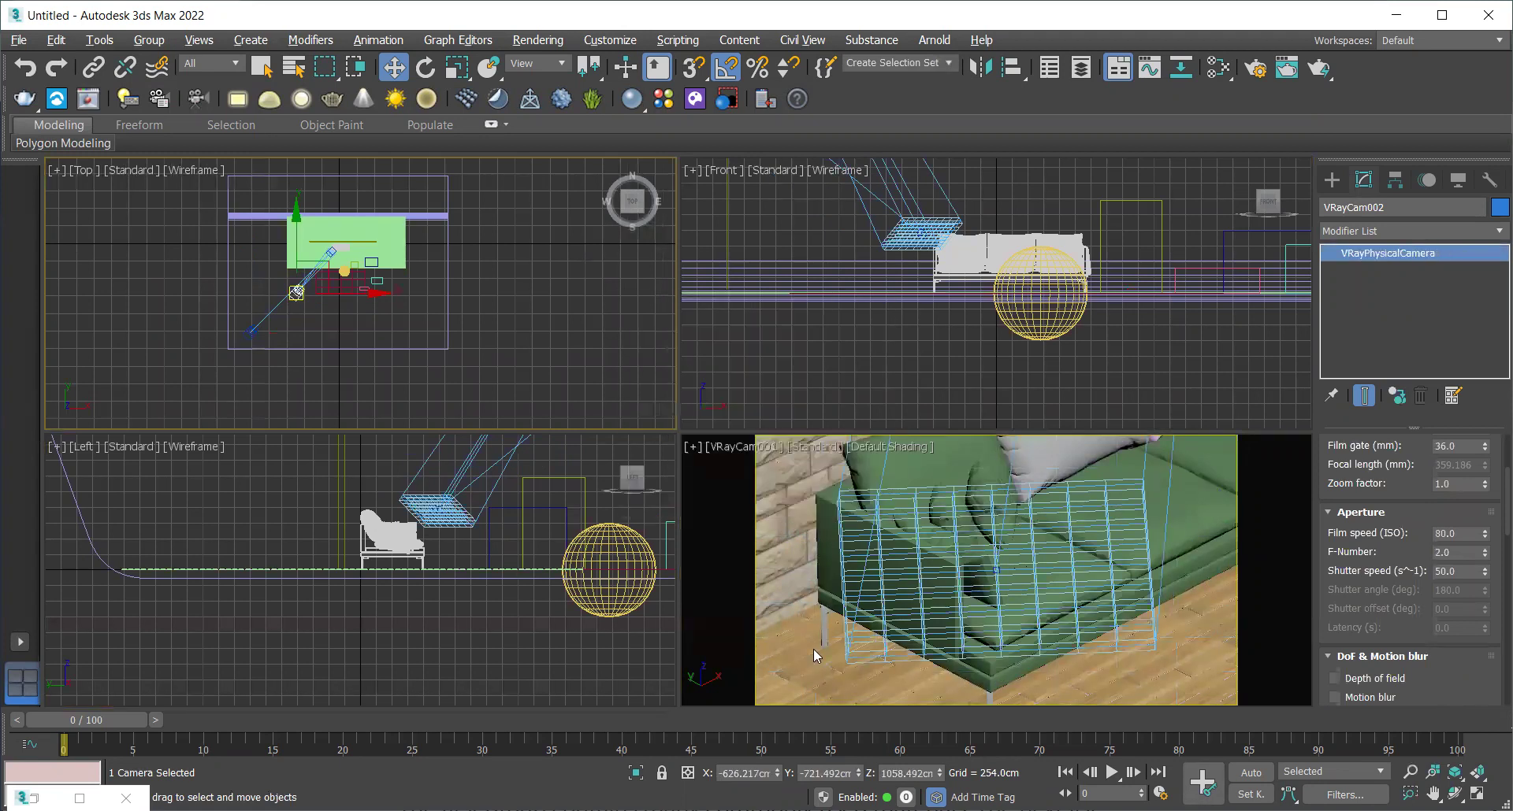
Switch the camera viewport to look through VRayCam002
left_click(805, 504)
key("c")
left_click(687, 290)
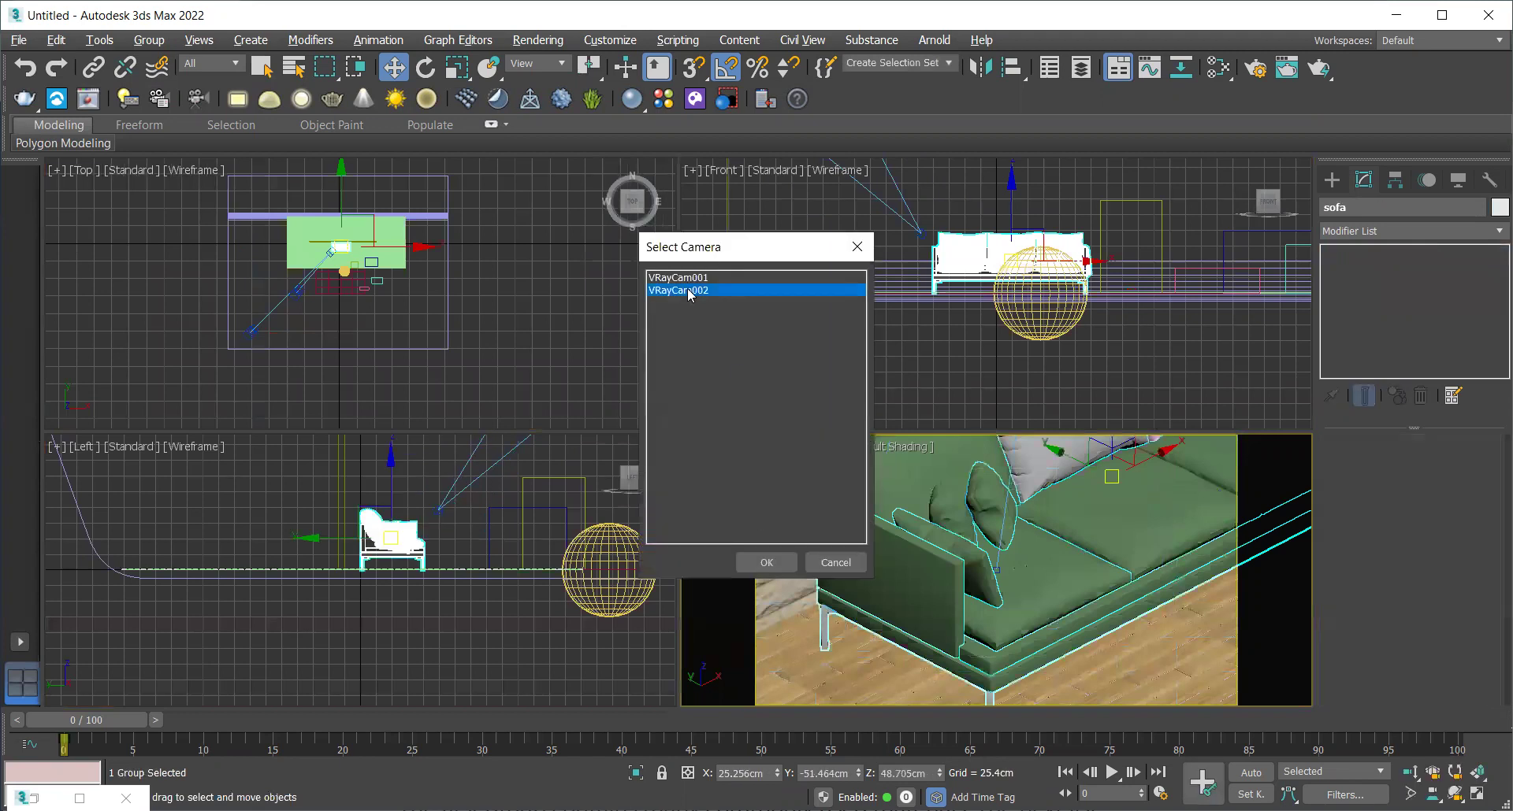
double_click(687, 291)
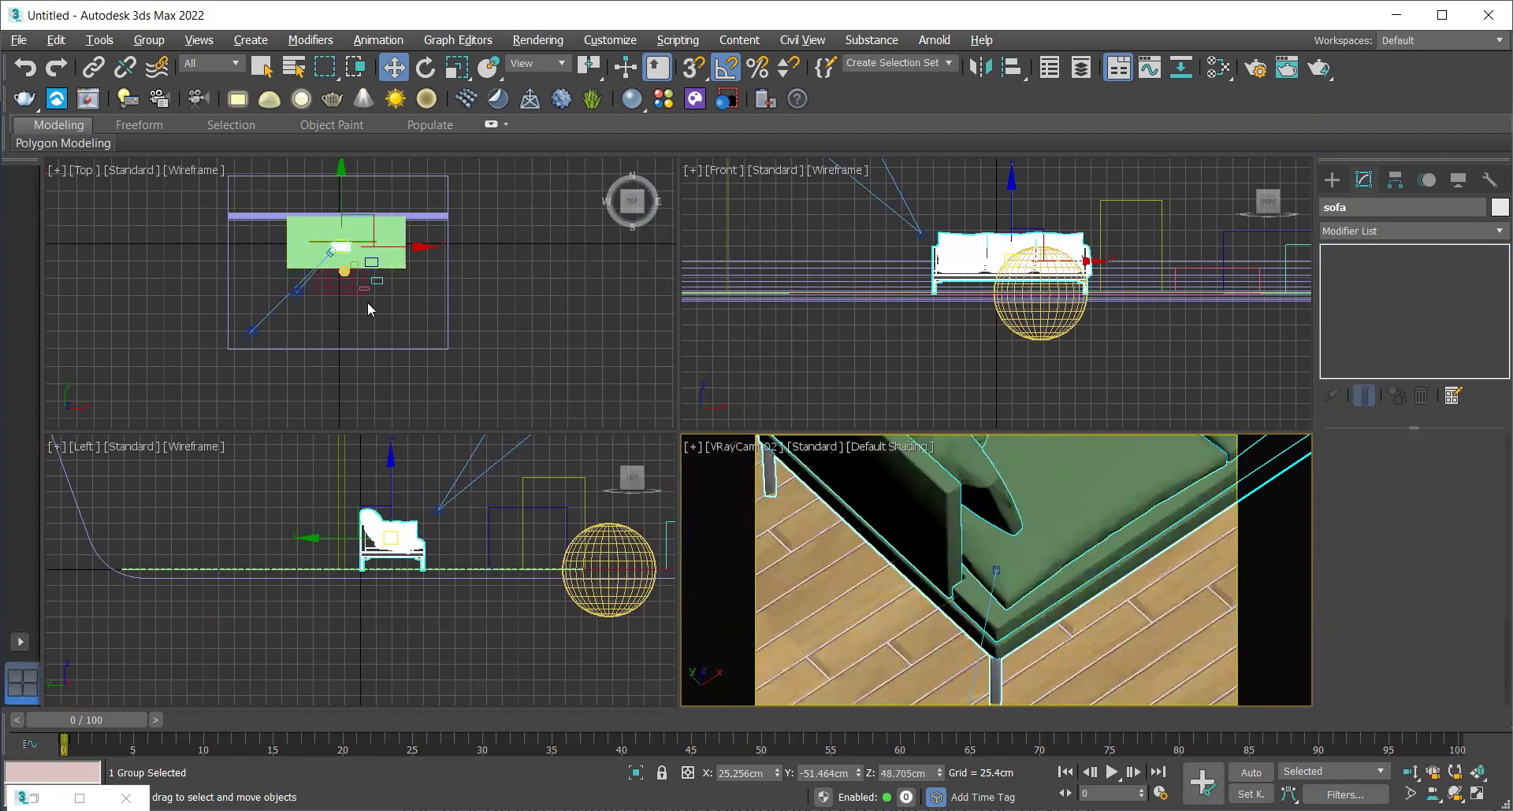
In the Top view, move VRayCam002's target toward the sphere and the camera back to about X -1379, Y -2490 cm
left_click(750, 445)
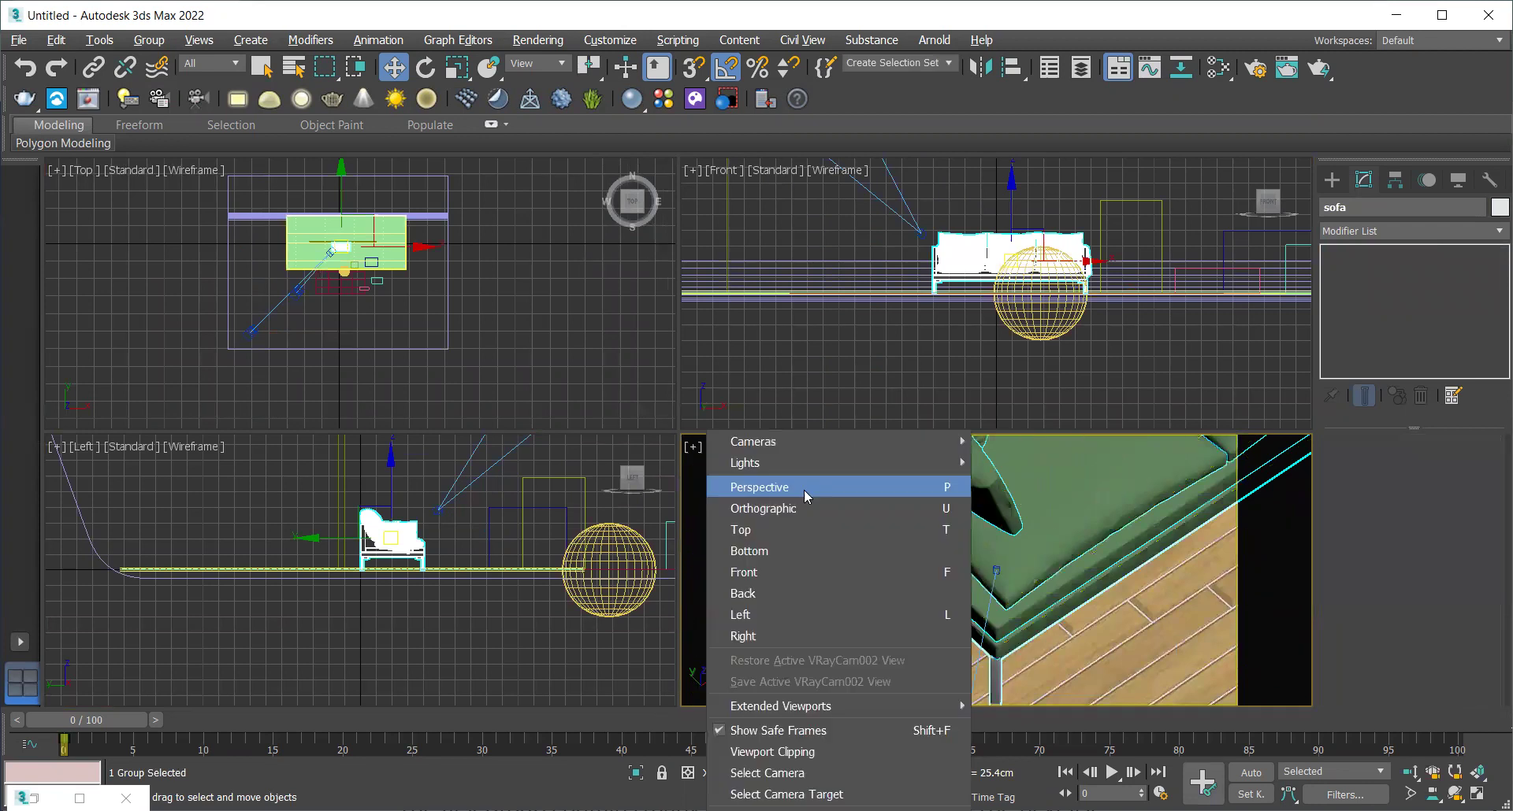
left_click(822, 779)
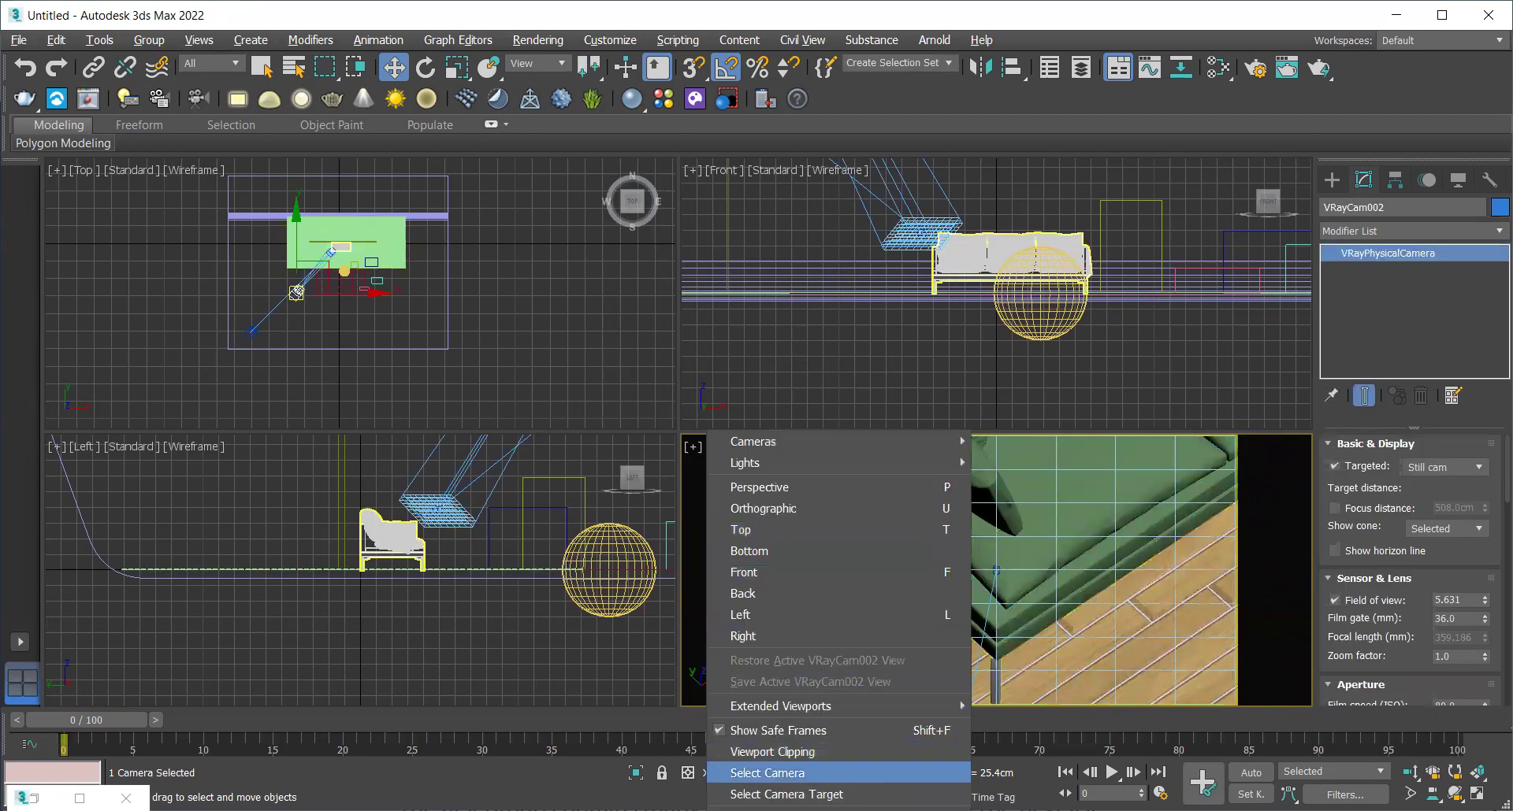
left_click(786, 794)
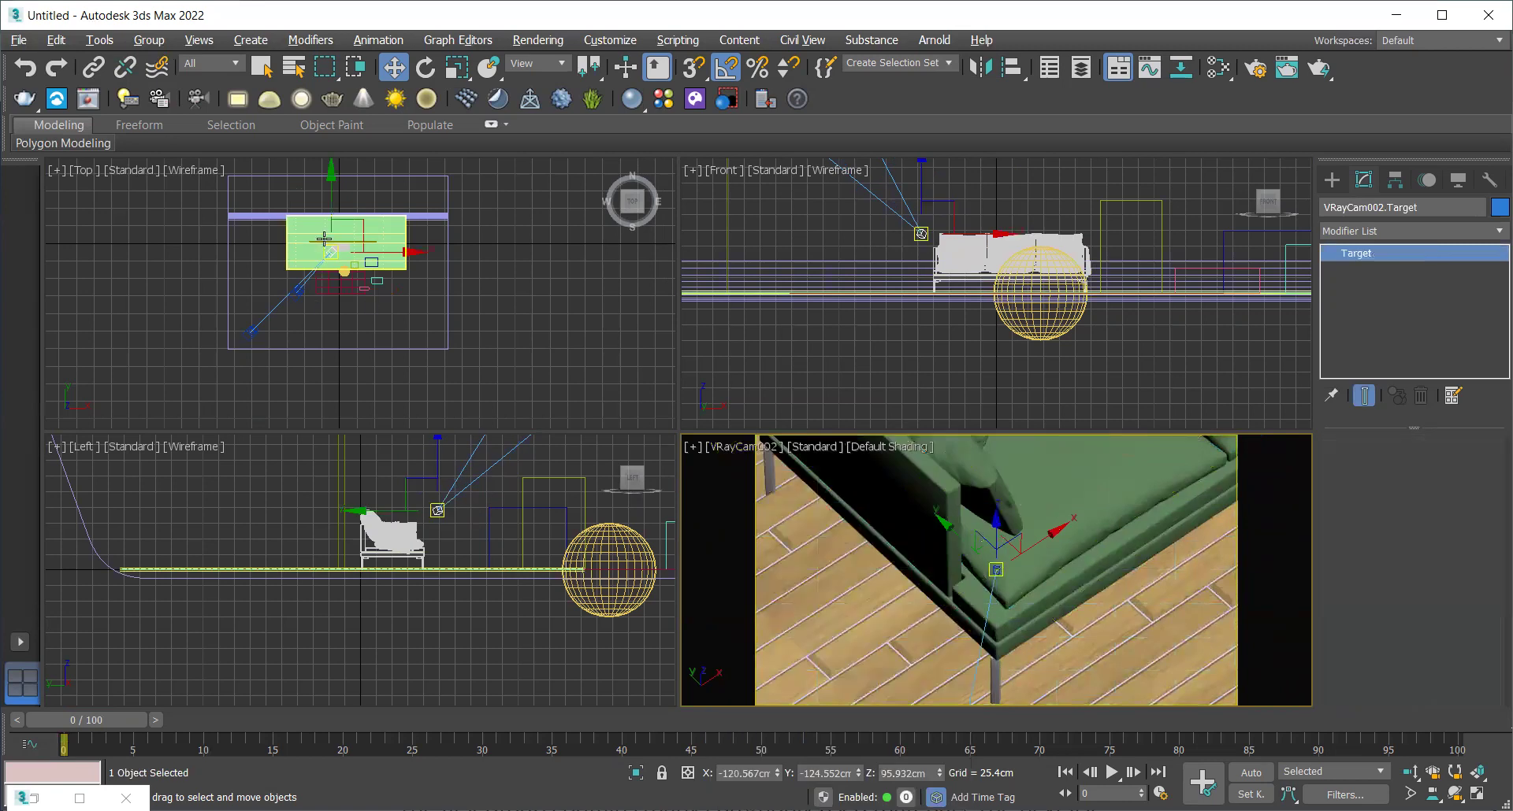
left_click_drag(327, 256, 344, 272)
left_click(296, 288)
left_click_drag(296, 288, 245, 415)
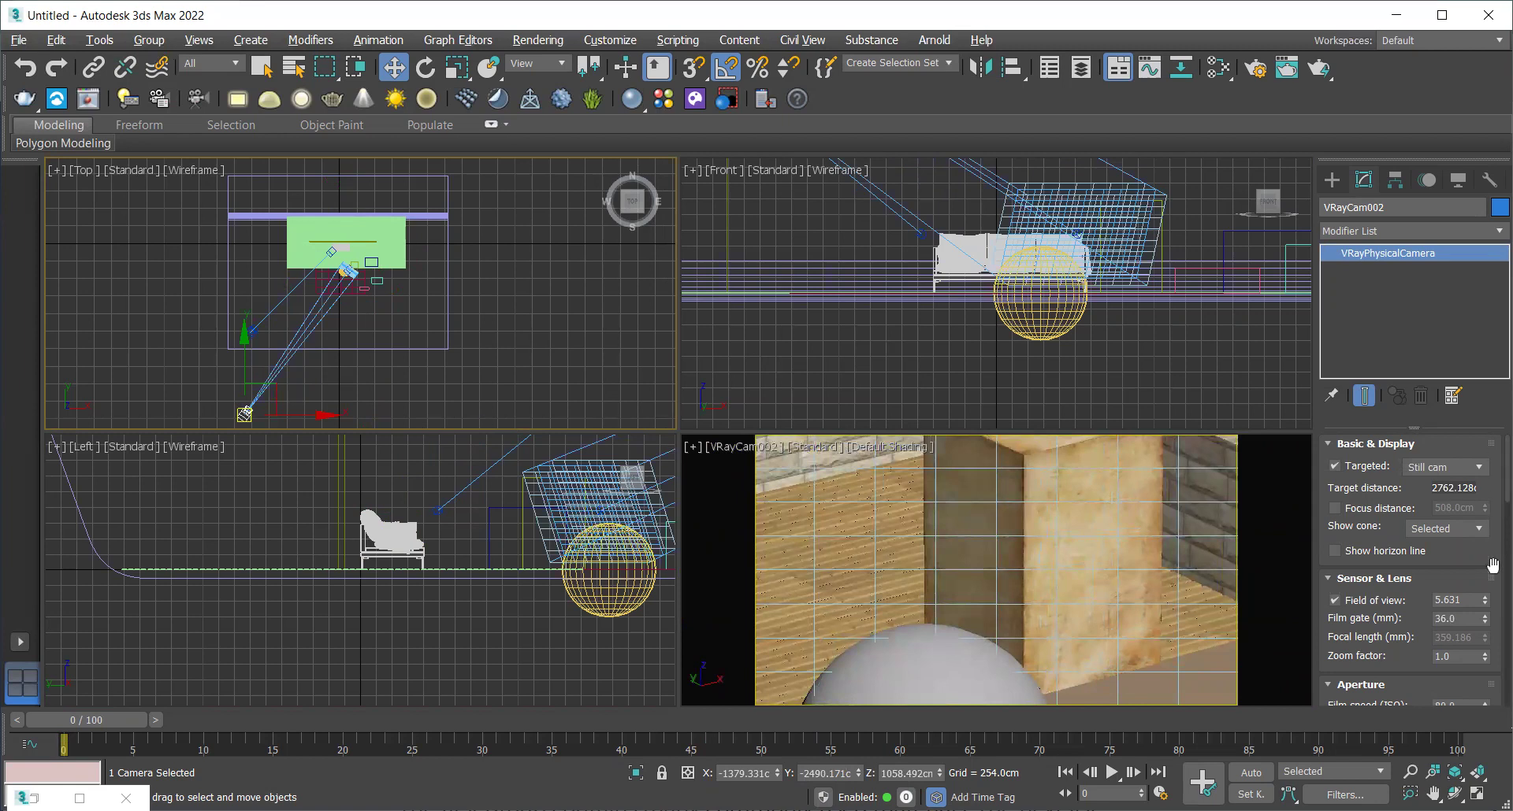
Widen VRayCam002's field of view to 10.631 and move the camera to about X -181, Y -2353 cm in the Top view
left_click_drag(1489, 604, 1489, 599)
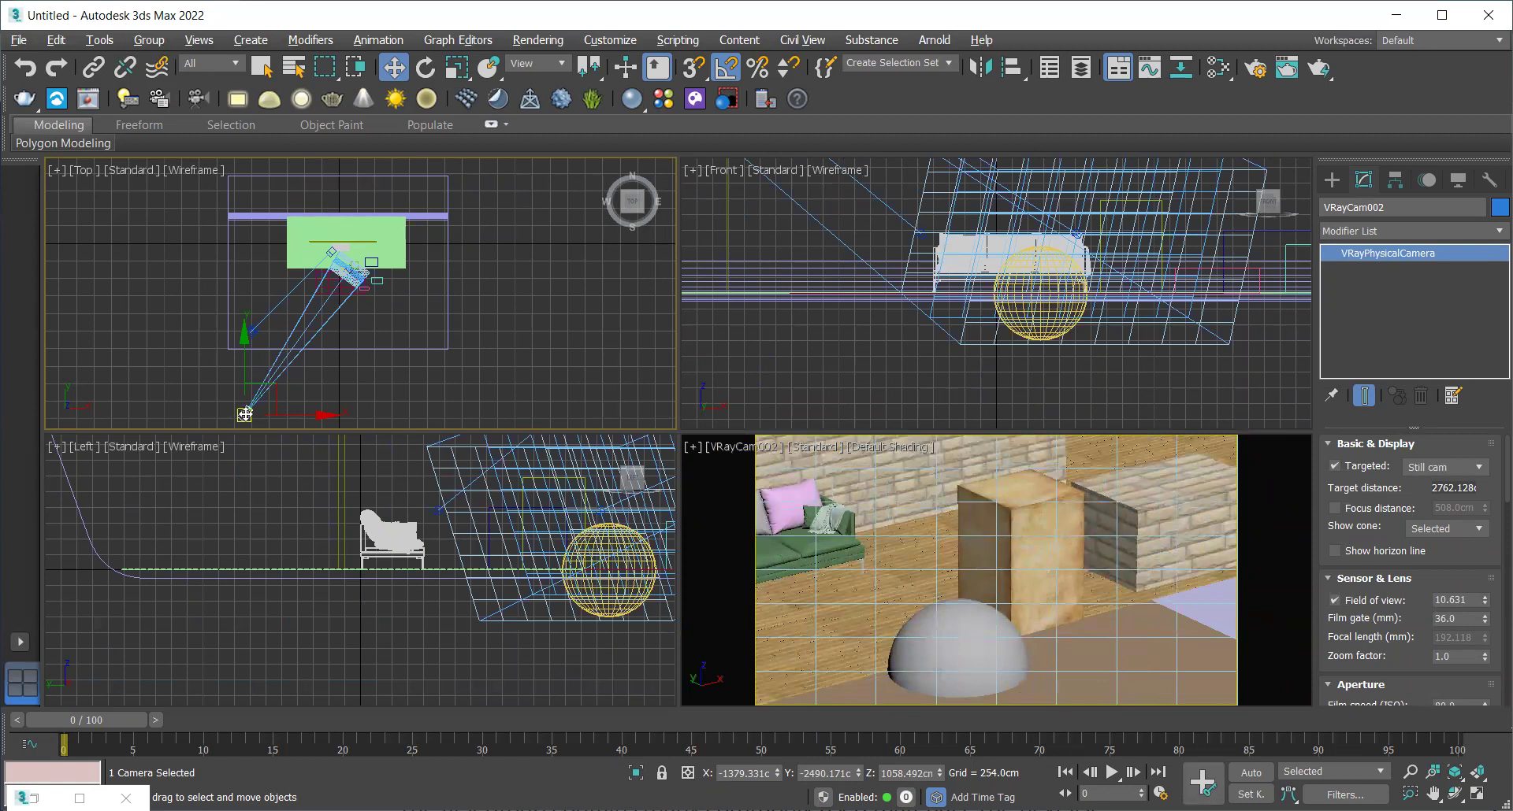
left_click_drag(244, 415, 328, 404)
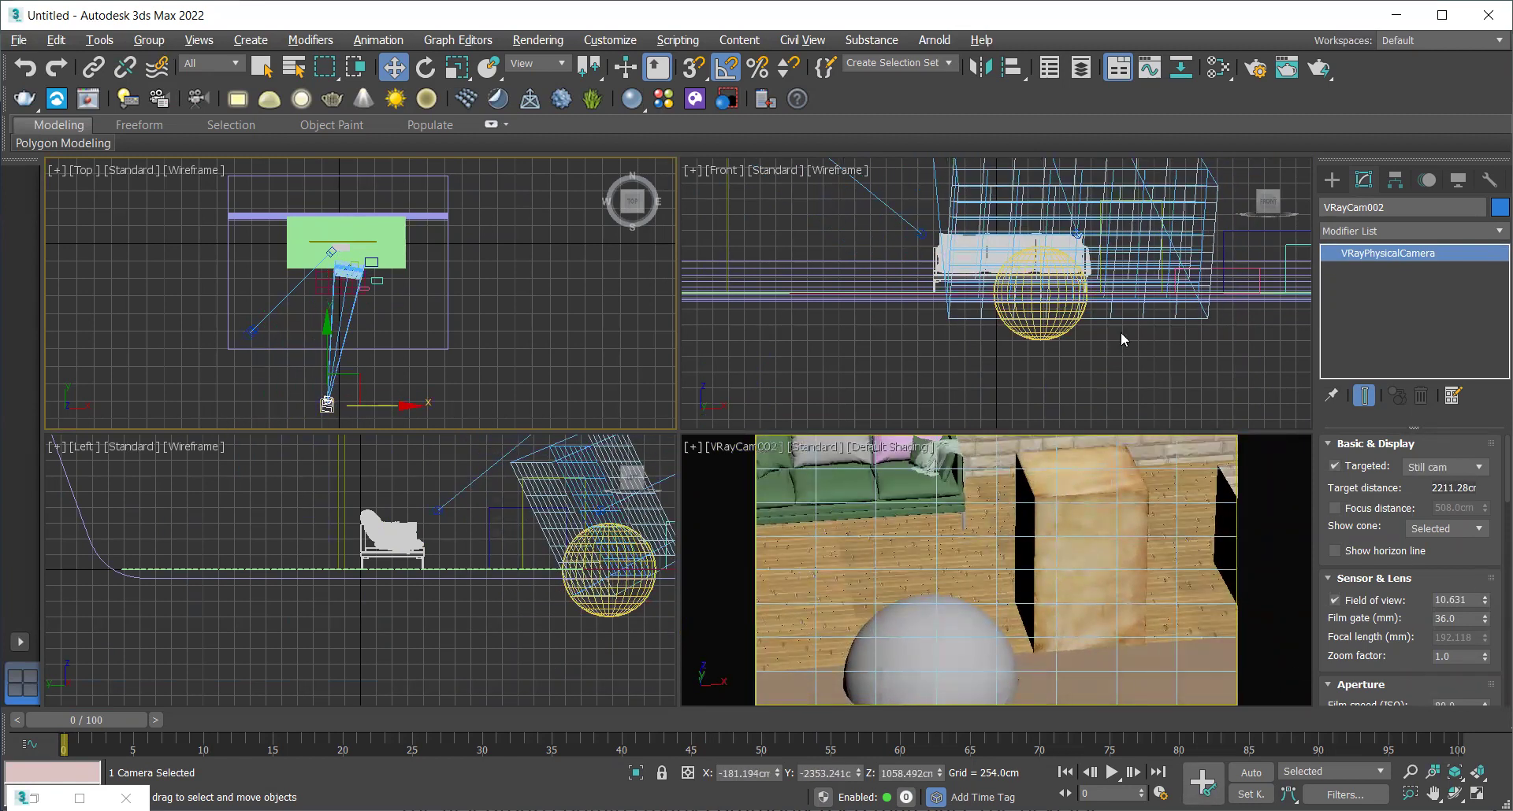
Lower VRayCam002 to about Z 297 cm in the Front view and pan the camera view to frame the whole sphere
middle_click_drag(1122, 339, 1113, 364)
left_click(915, 357)
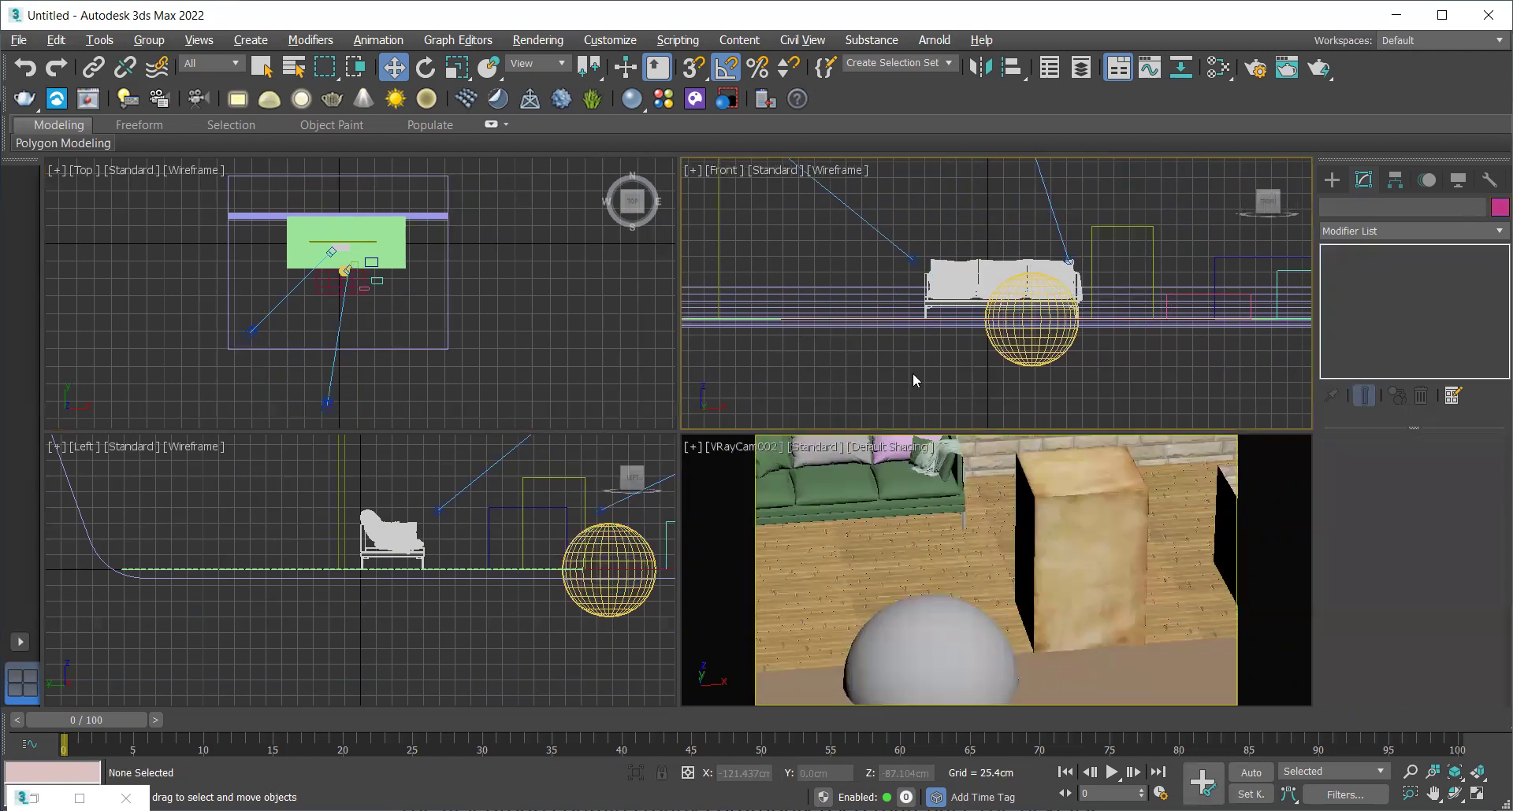
scroll(899, 379, "down", 5)
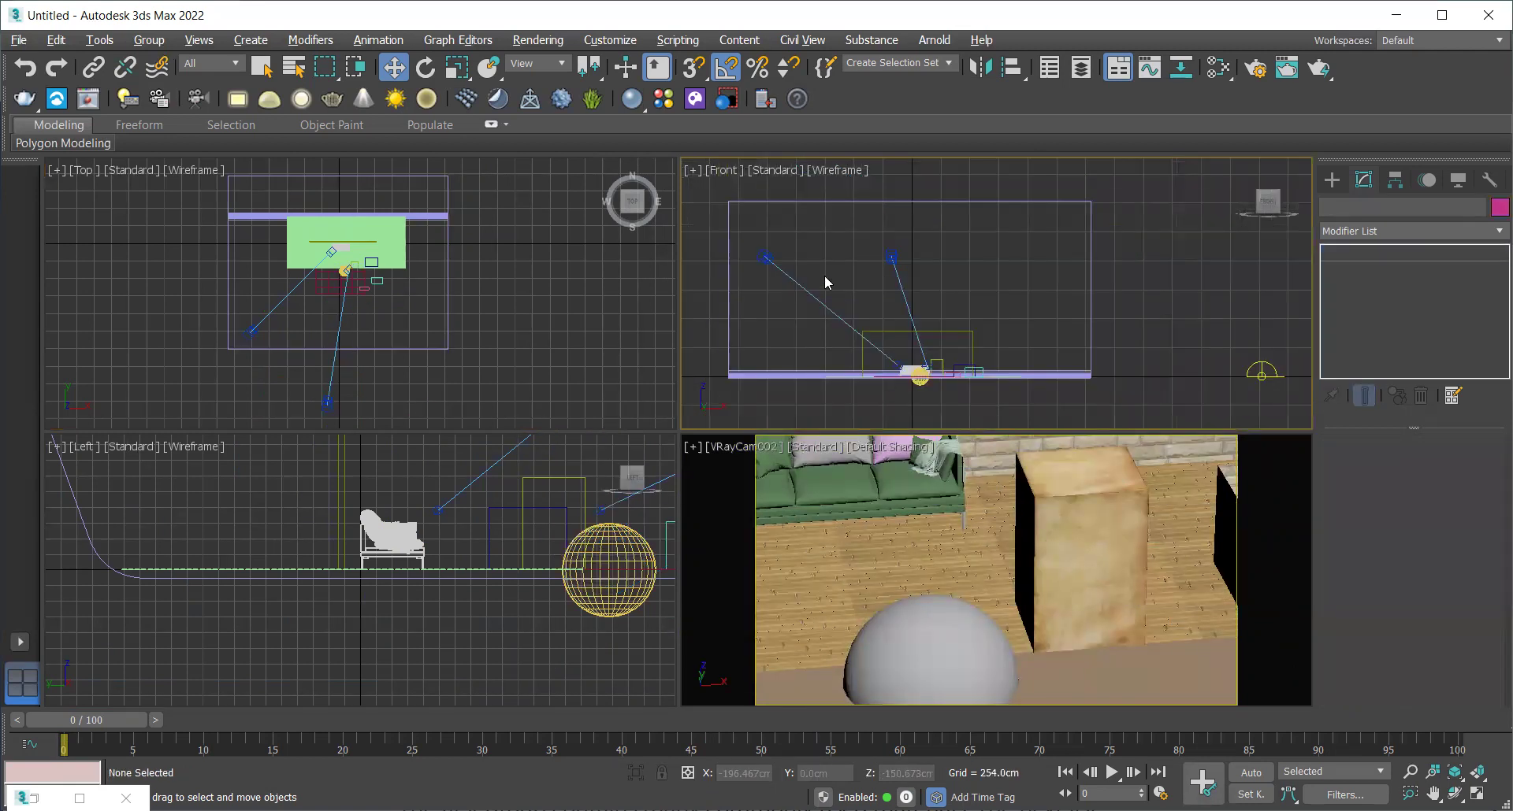
left_click(891, 256)
left_click_drag(880, 221, 880, 308)
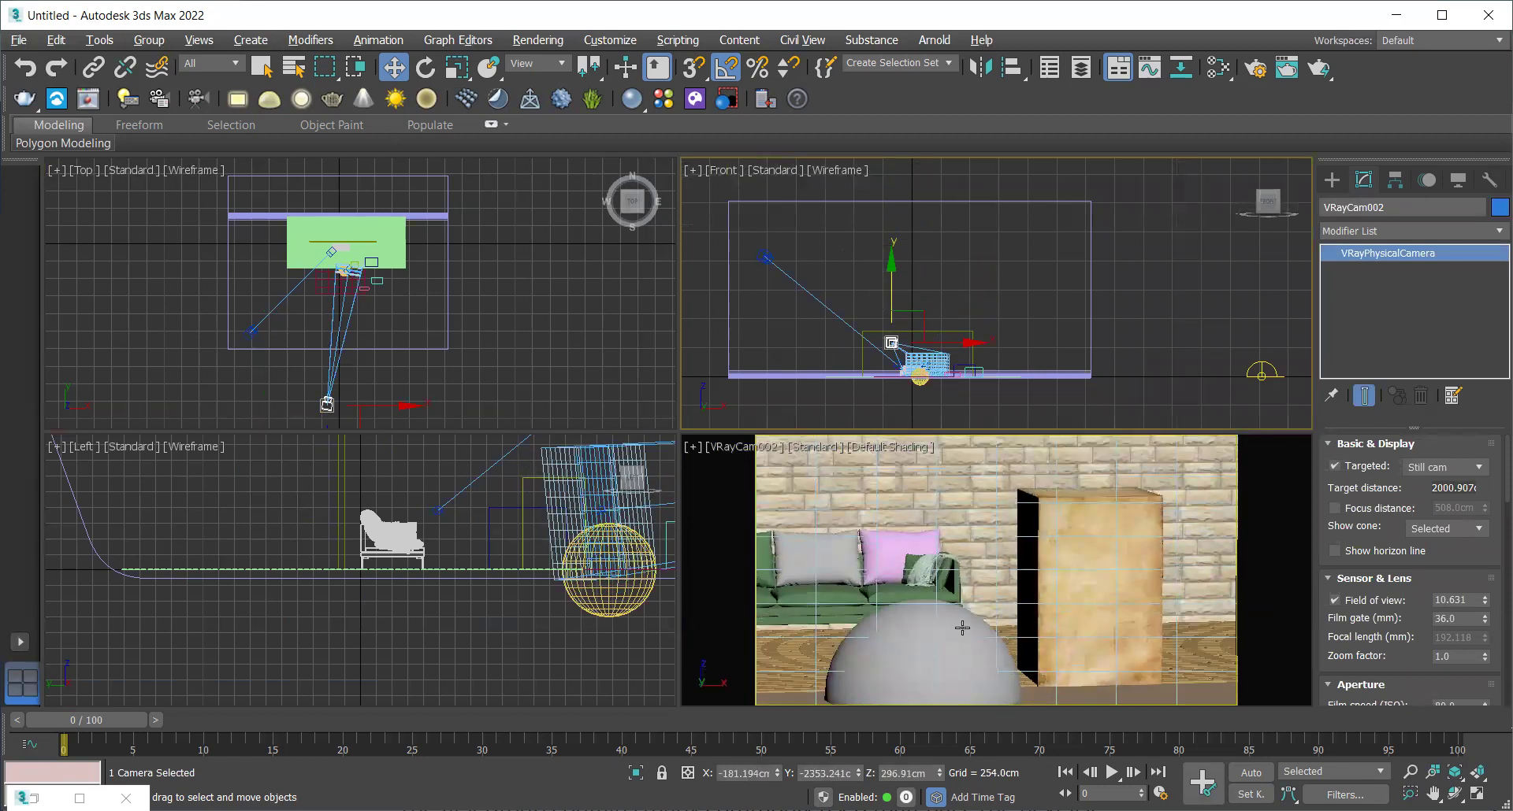
middle_click_drag(1085, 446, 1131, 482)
left_click(1131, 482)
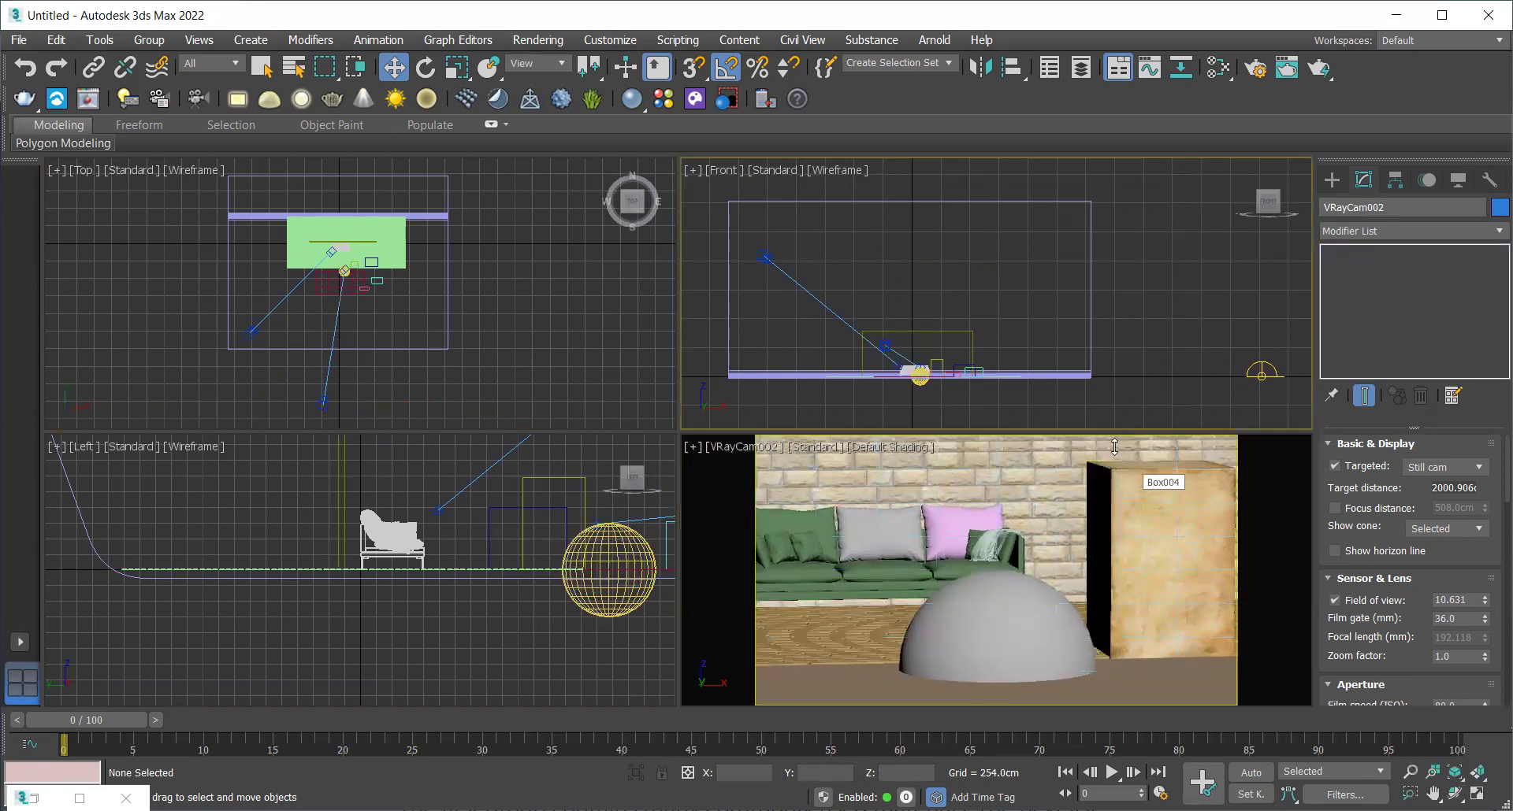
Hide the foreground floor plane and the tall textured box beside the sphere
left_click(1104, 577)
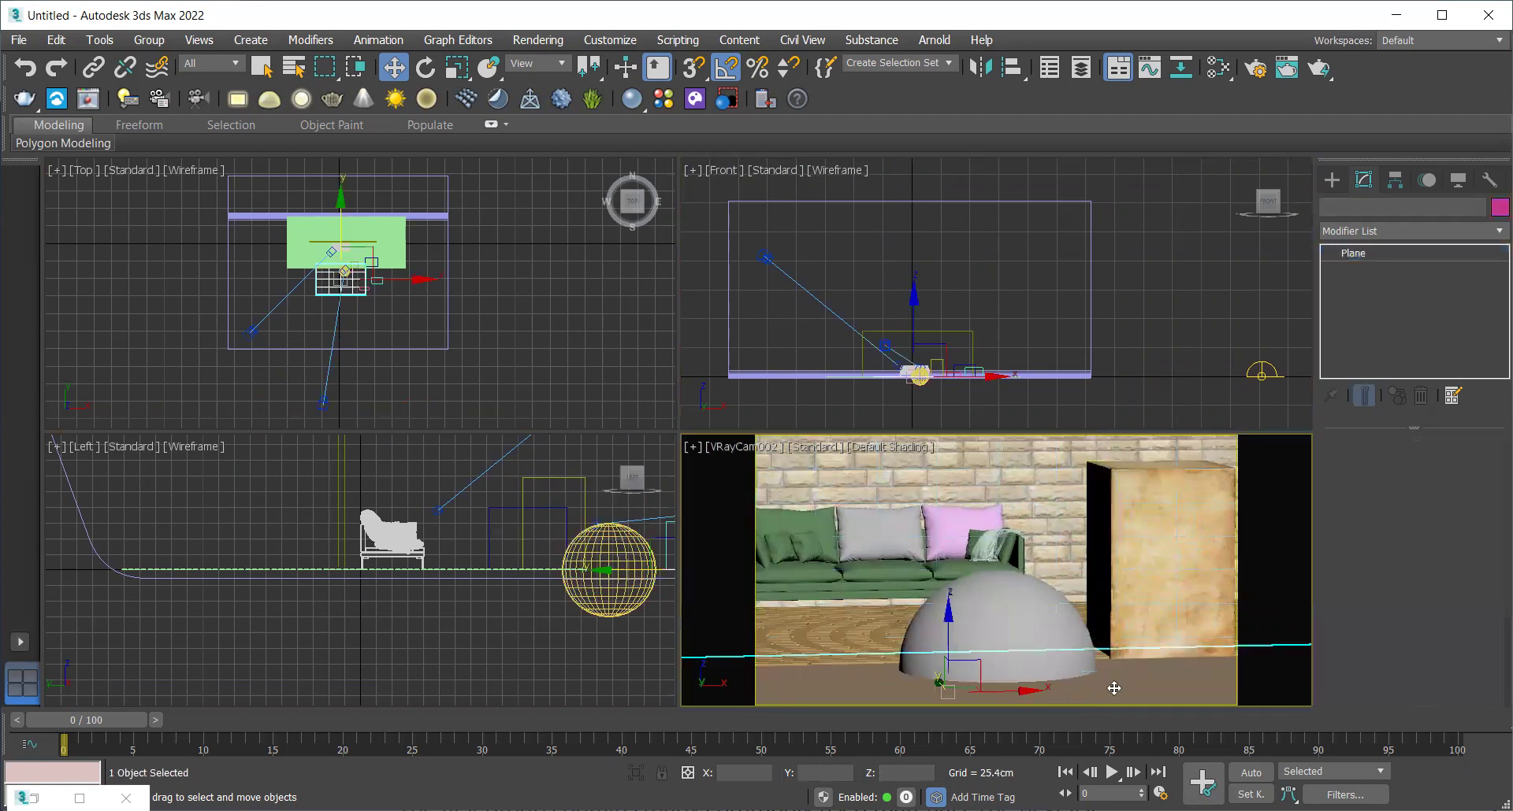
right_click(1171, 700)
mouse_move(1212, 437)
left_click(1174, 606)
right_click(1174, 607)
left_click(1234, 427)
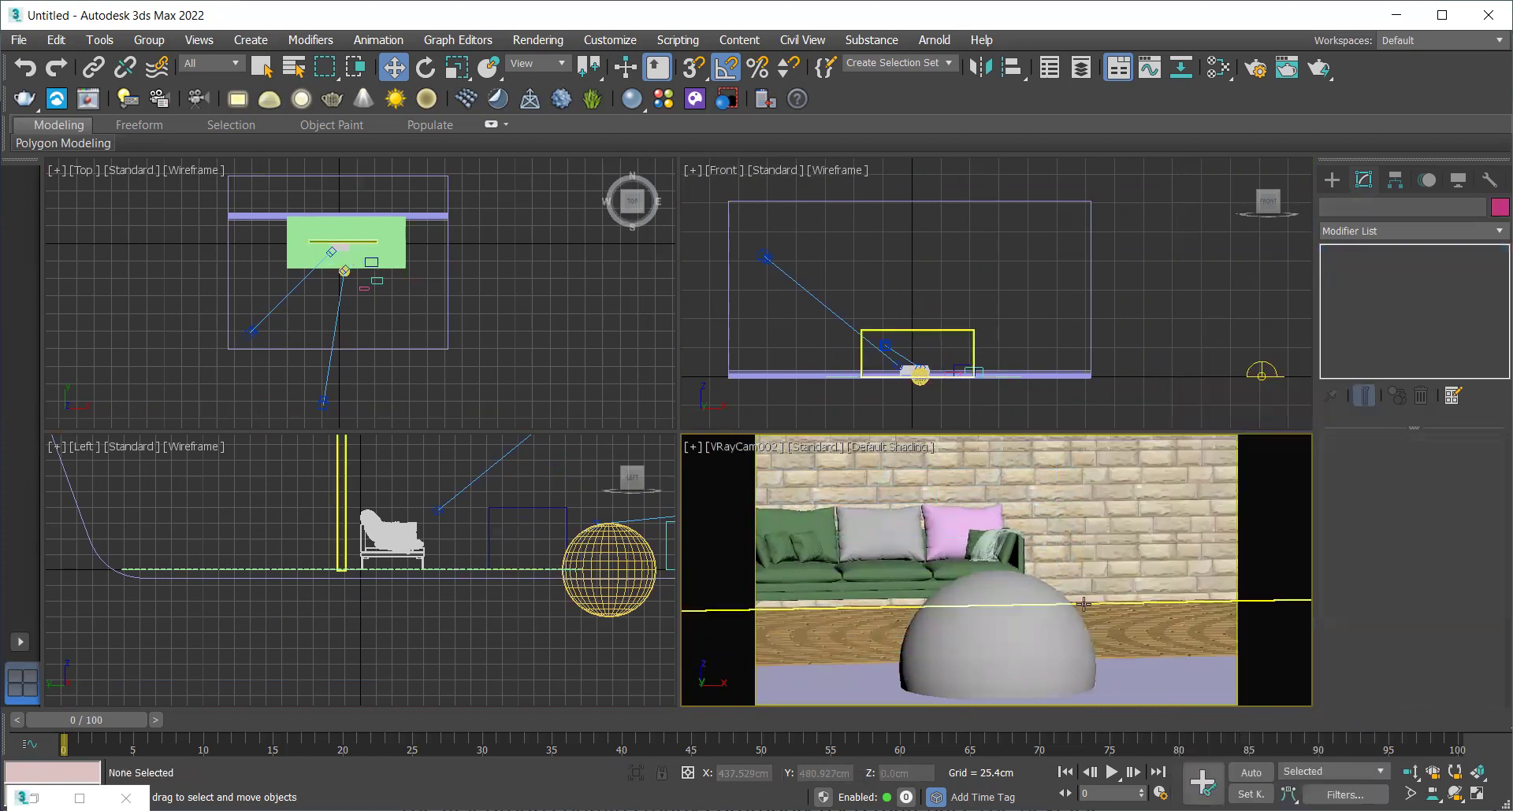
Hide the sofa and the brick wall behind the sphere
left_click(975, 607)
right_click(974, 607)
left_click(1022, 419)
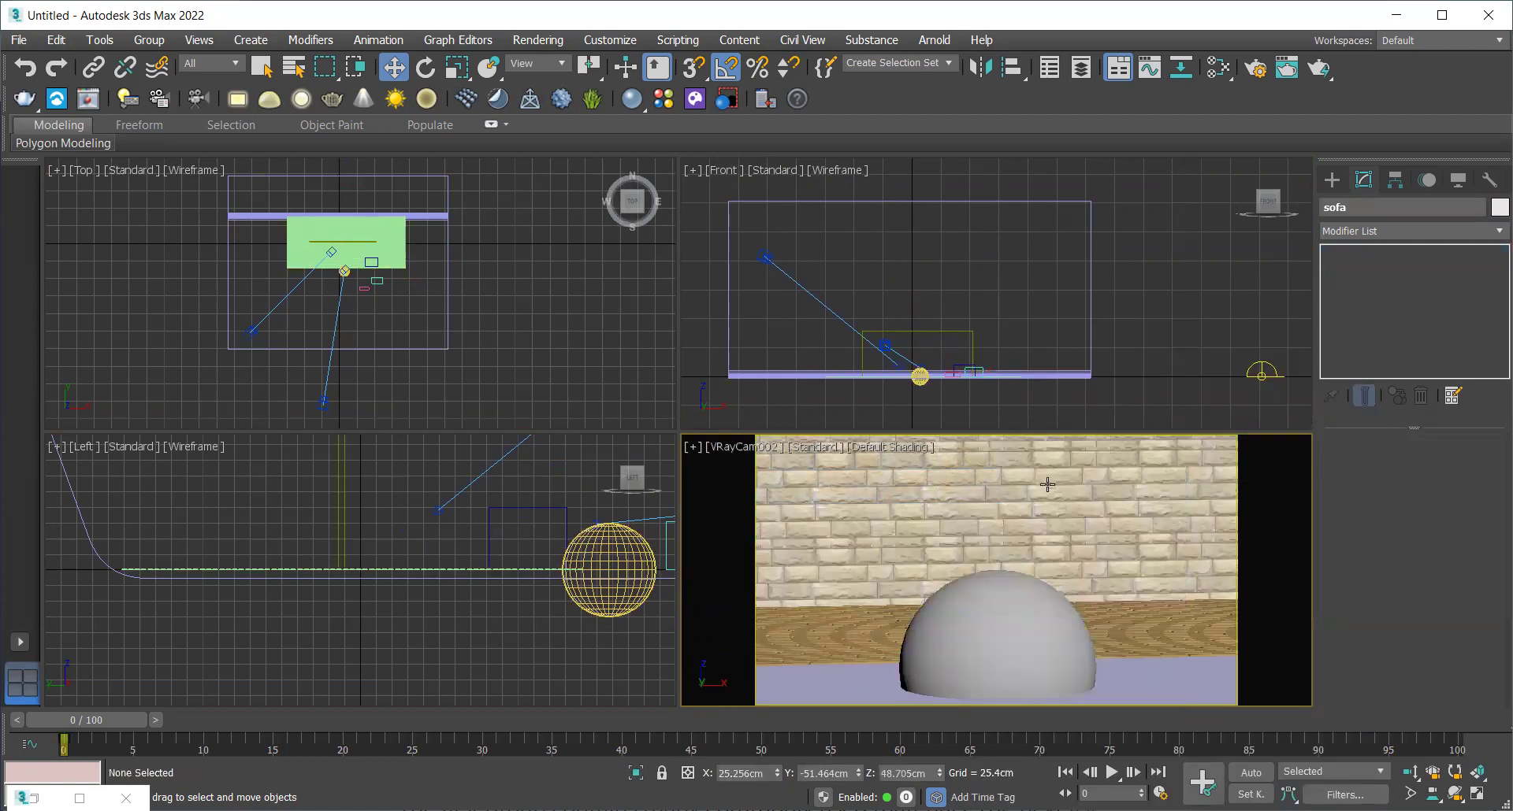
left_click(1074, 498)
right_click(1074, 498)
left_click(1119, 419)
Hide the wooden plank floor, leaving the curved backdrop in the camera view
left_click(1097, 569)
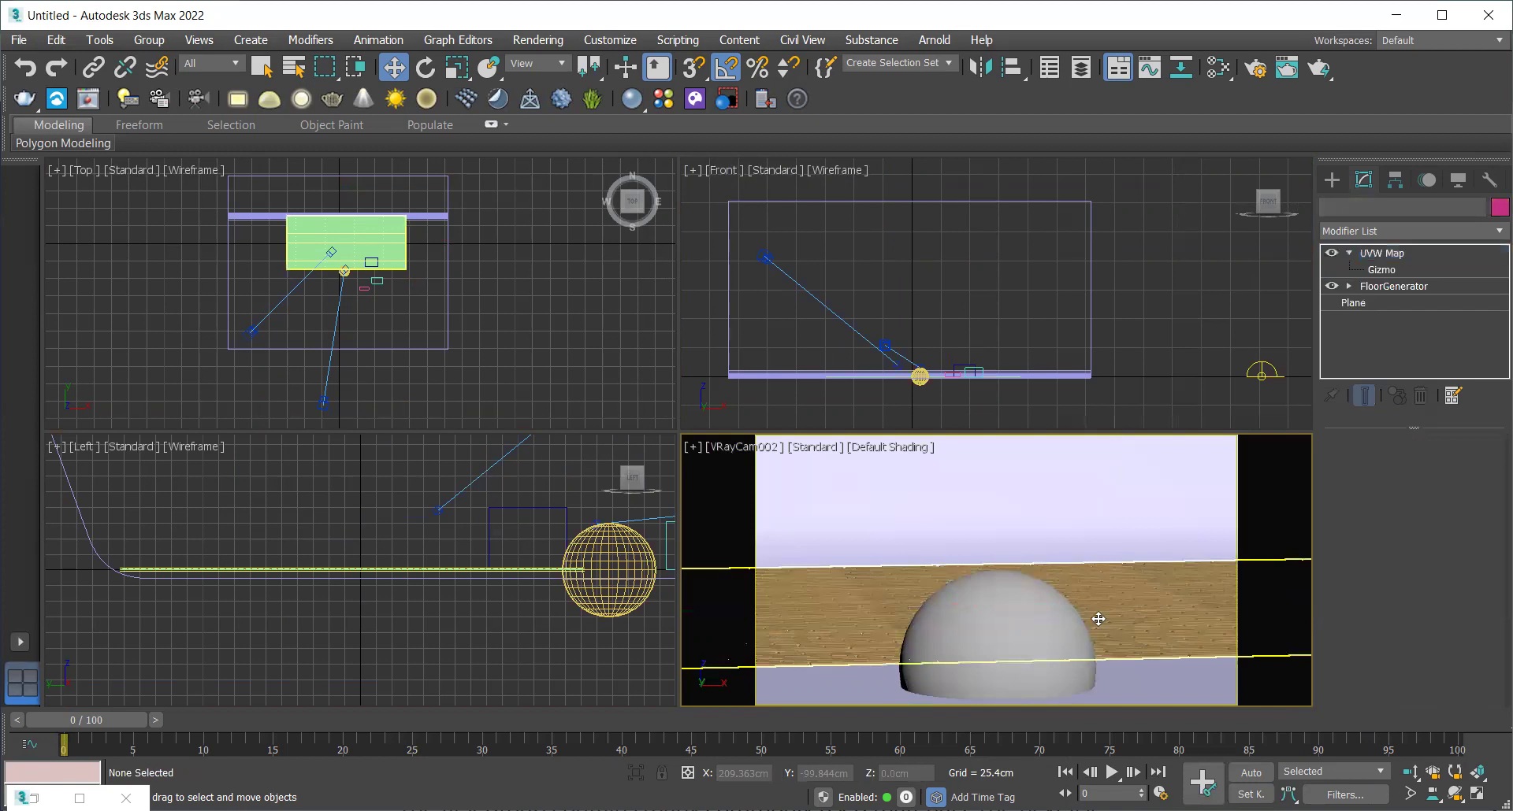
right_click(1099, 487)
left_click(1119, 416)
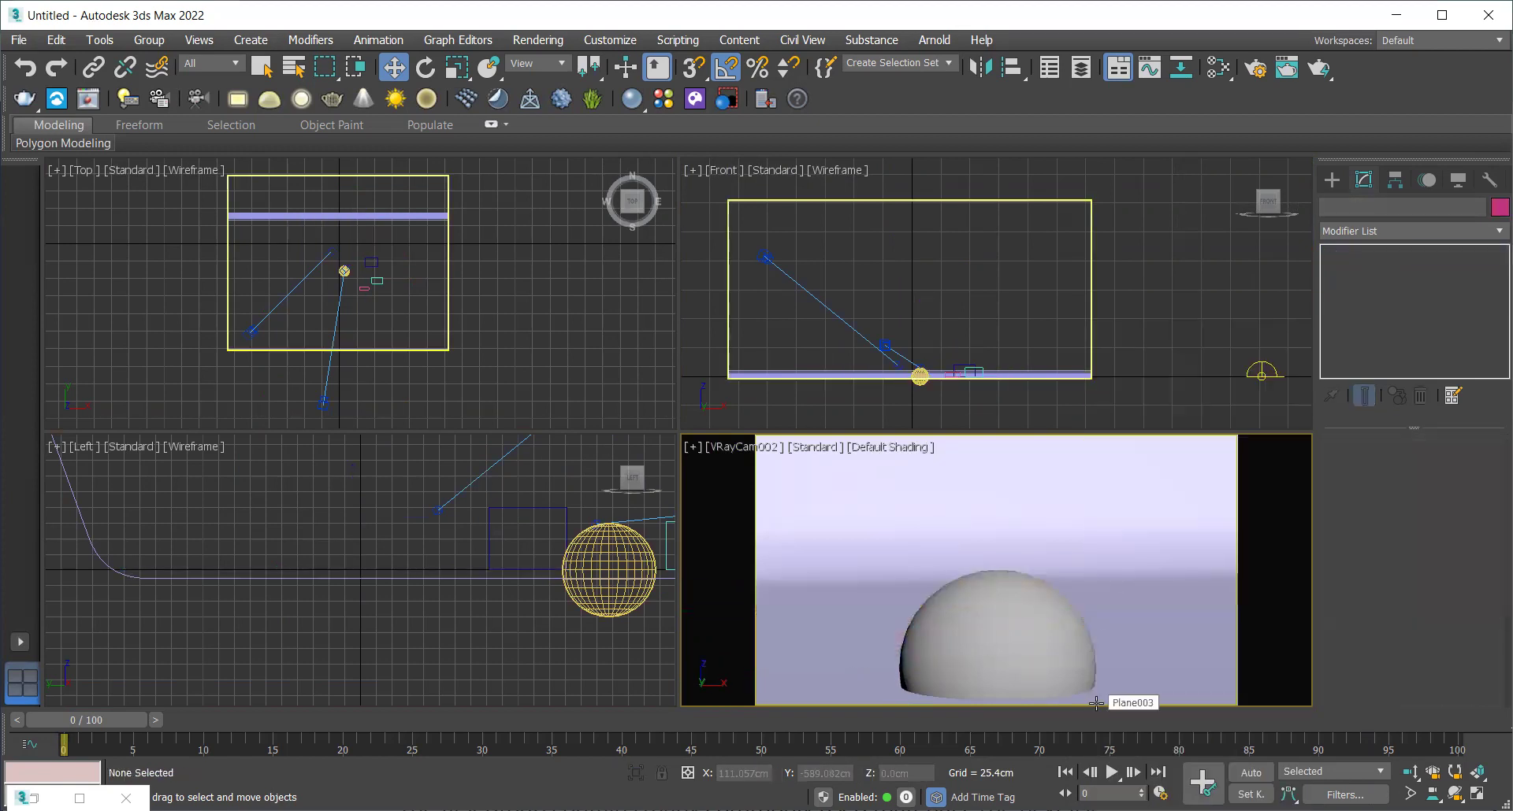
Create a wide box primitive behind the sphere in the Top view
left_click(1331, 181)
left_click(1366, 305)
scroll(349, 291, "up", 3)
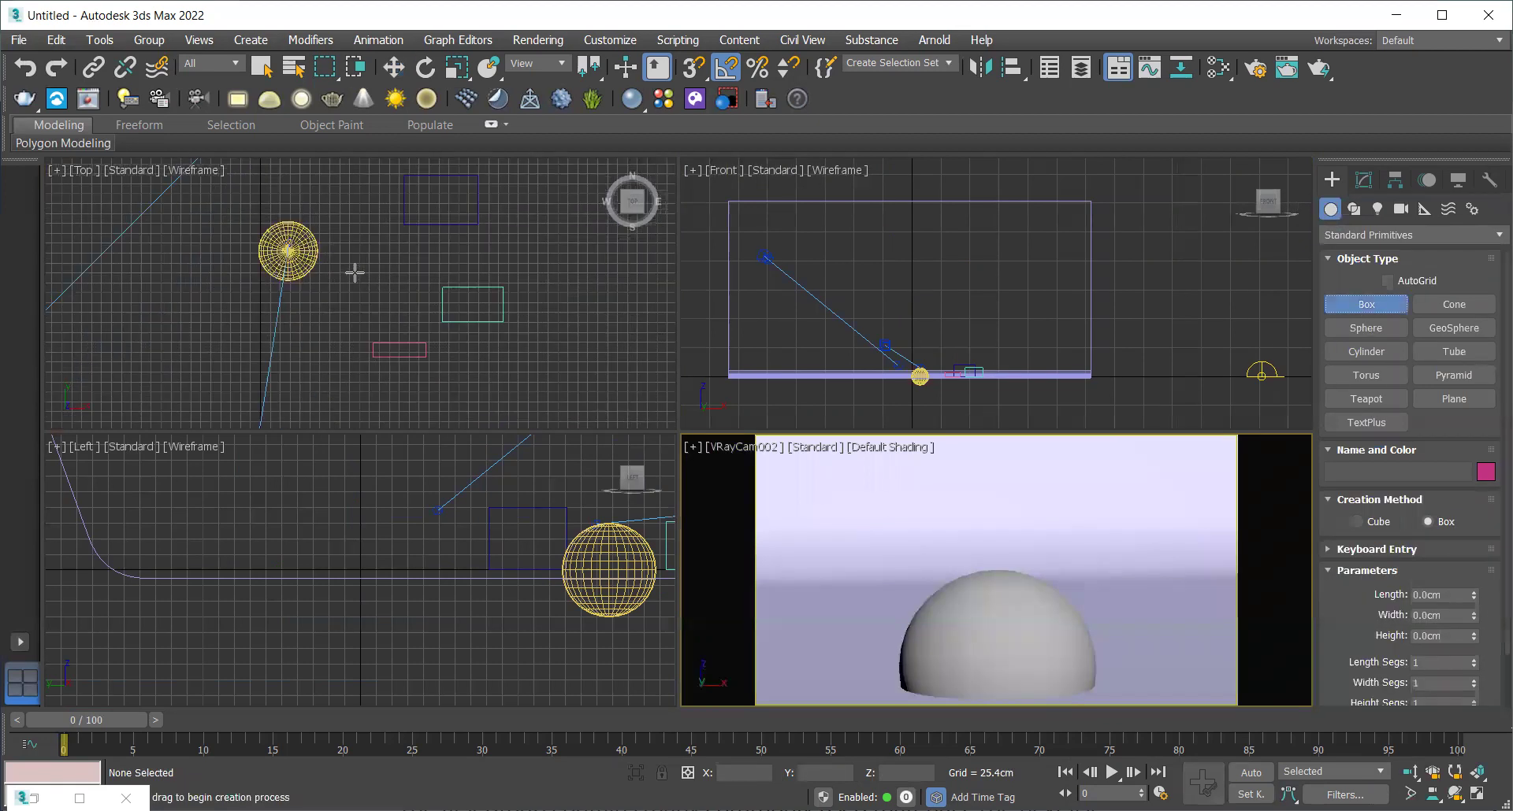
left_click_drag(229, 163, 388, 251)
left_click(332, 210)
Move the new box back behind the sphere to about X 95.7, Y -168.6 cm and leave it selected
key("w")
scroll(367, 344, "down", 2)
left_click_drag(326, 252, 319, 221)
left_click(1130, 370)
left_click(1085, 554)
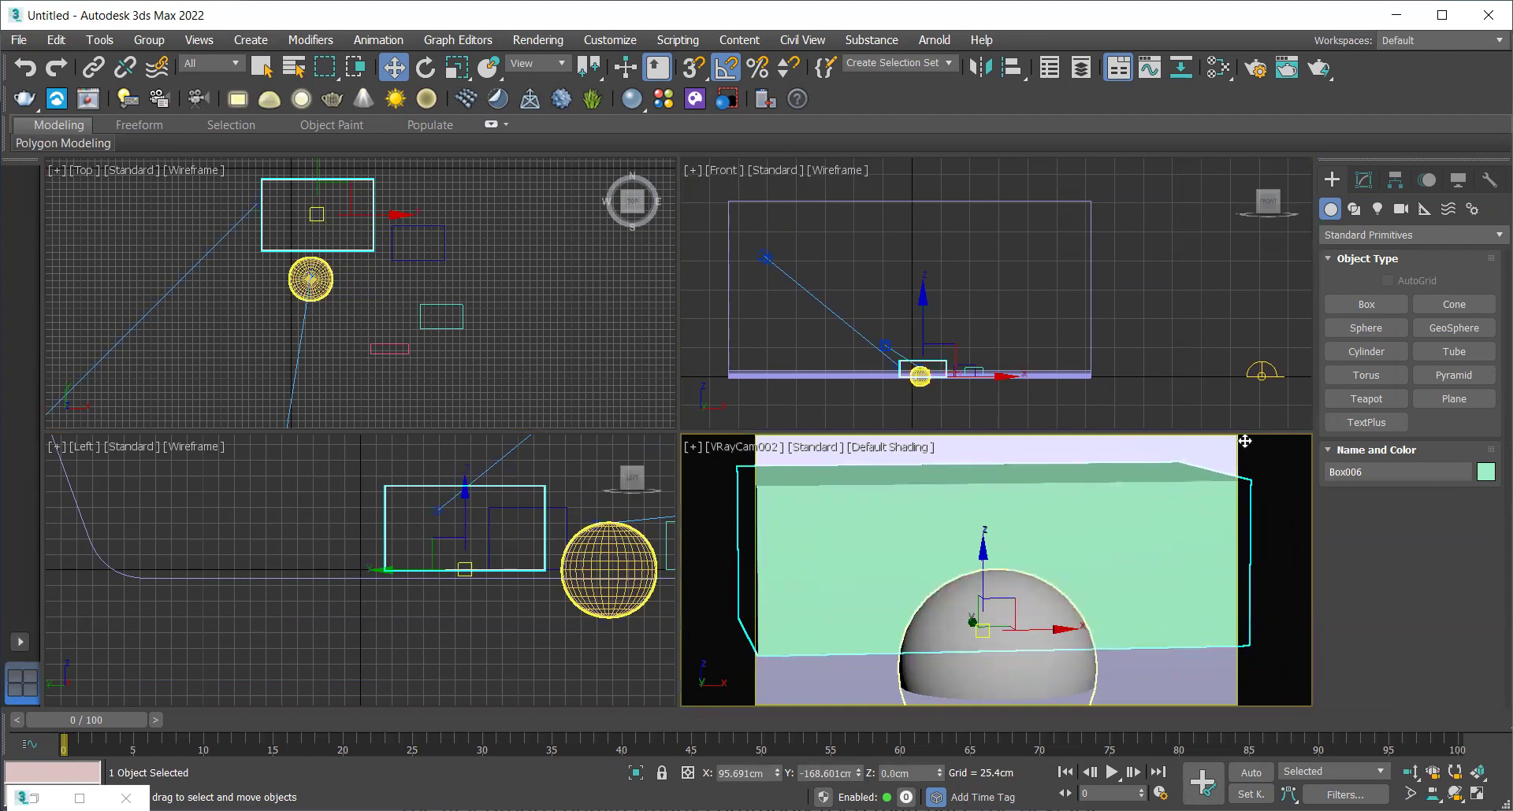
left_click(1116, 390)
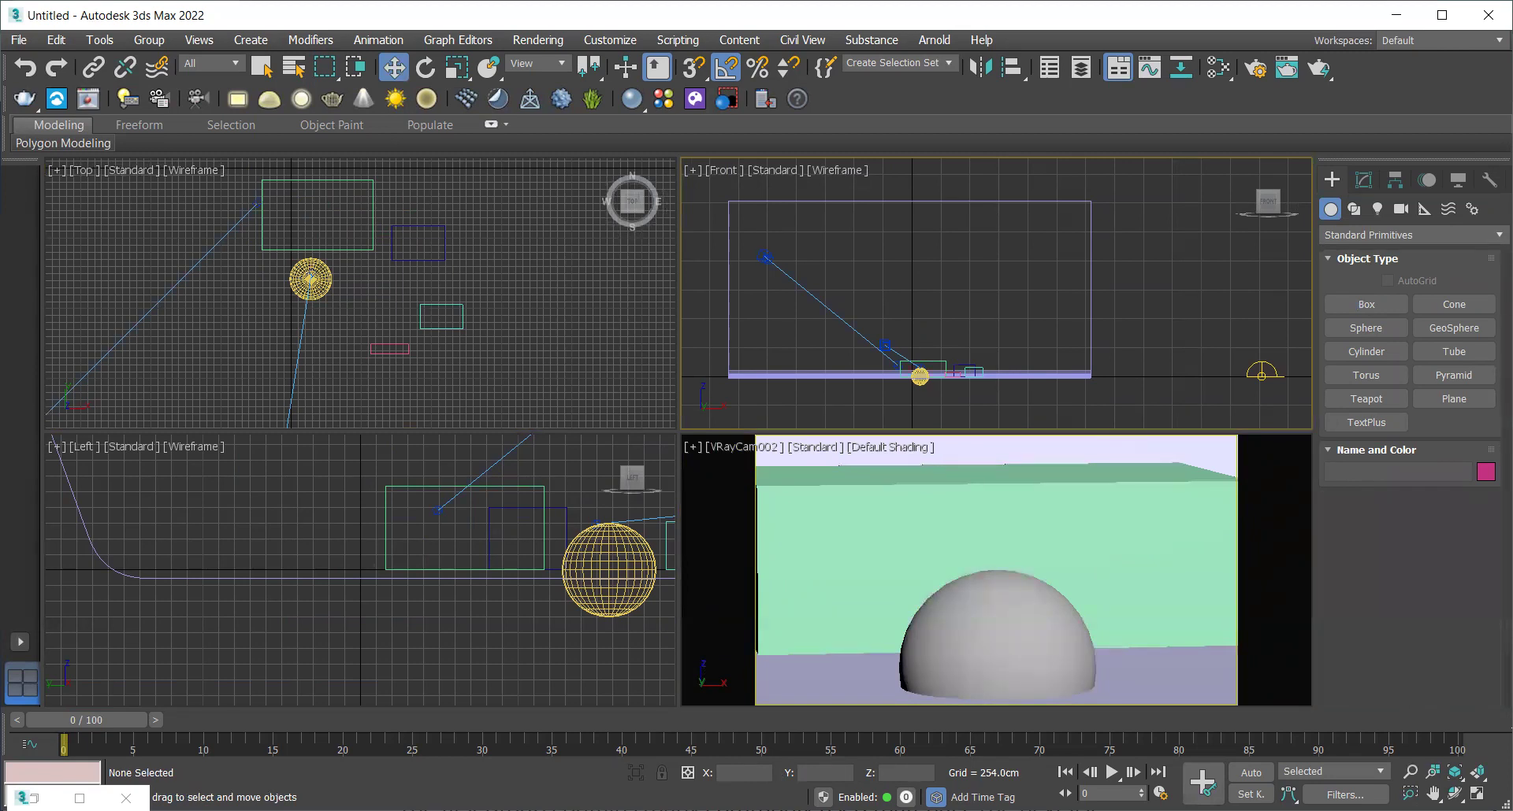
left_click(929, 519)
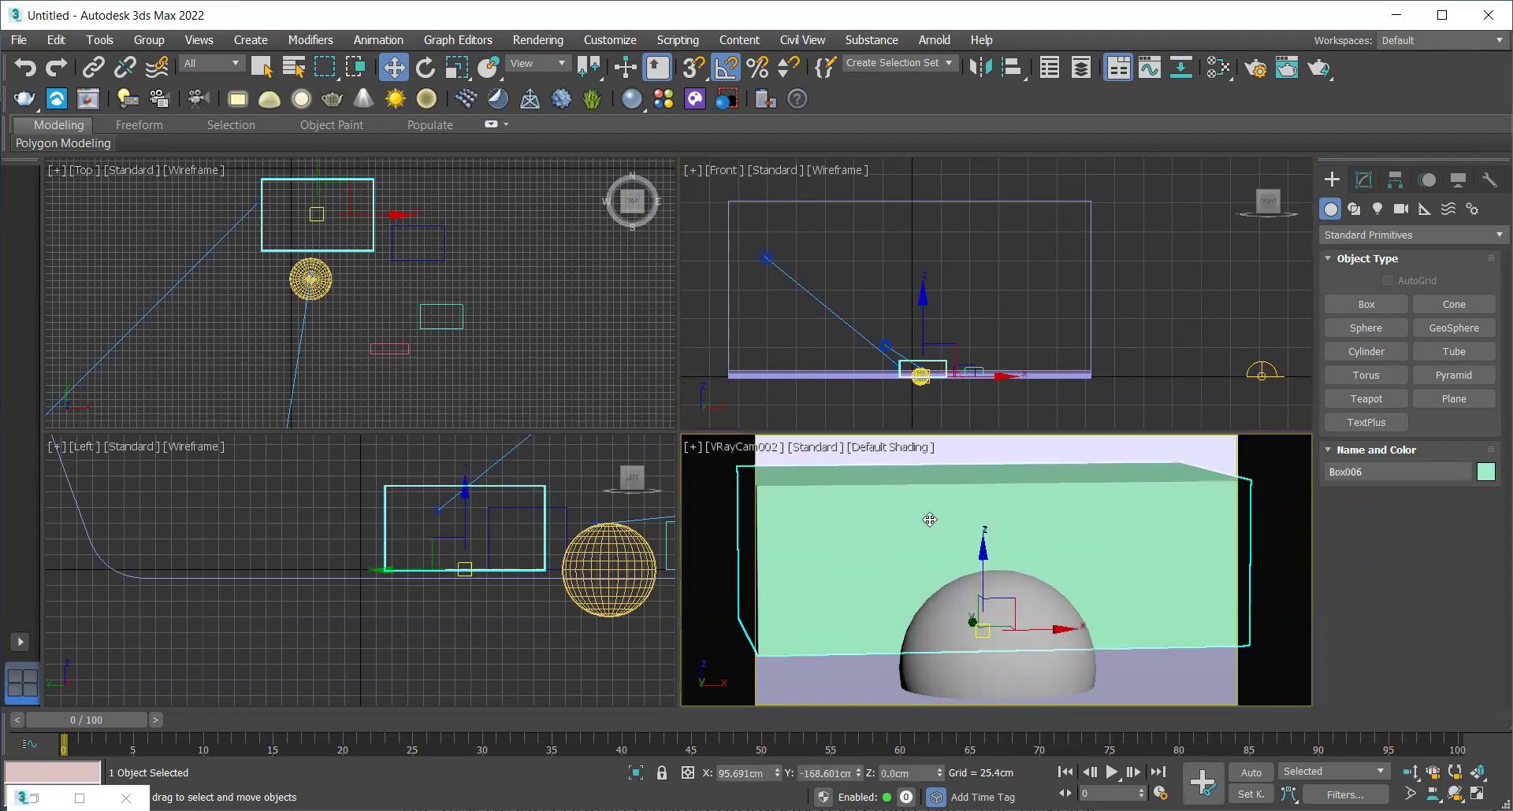
Add a new VRayMtl to the Slate Material Editor and name it Glass
key("m")
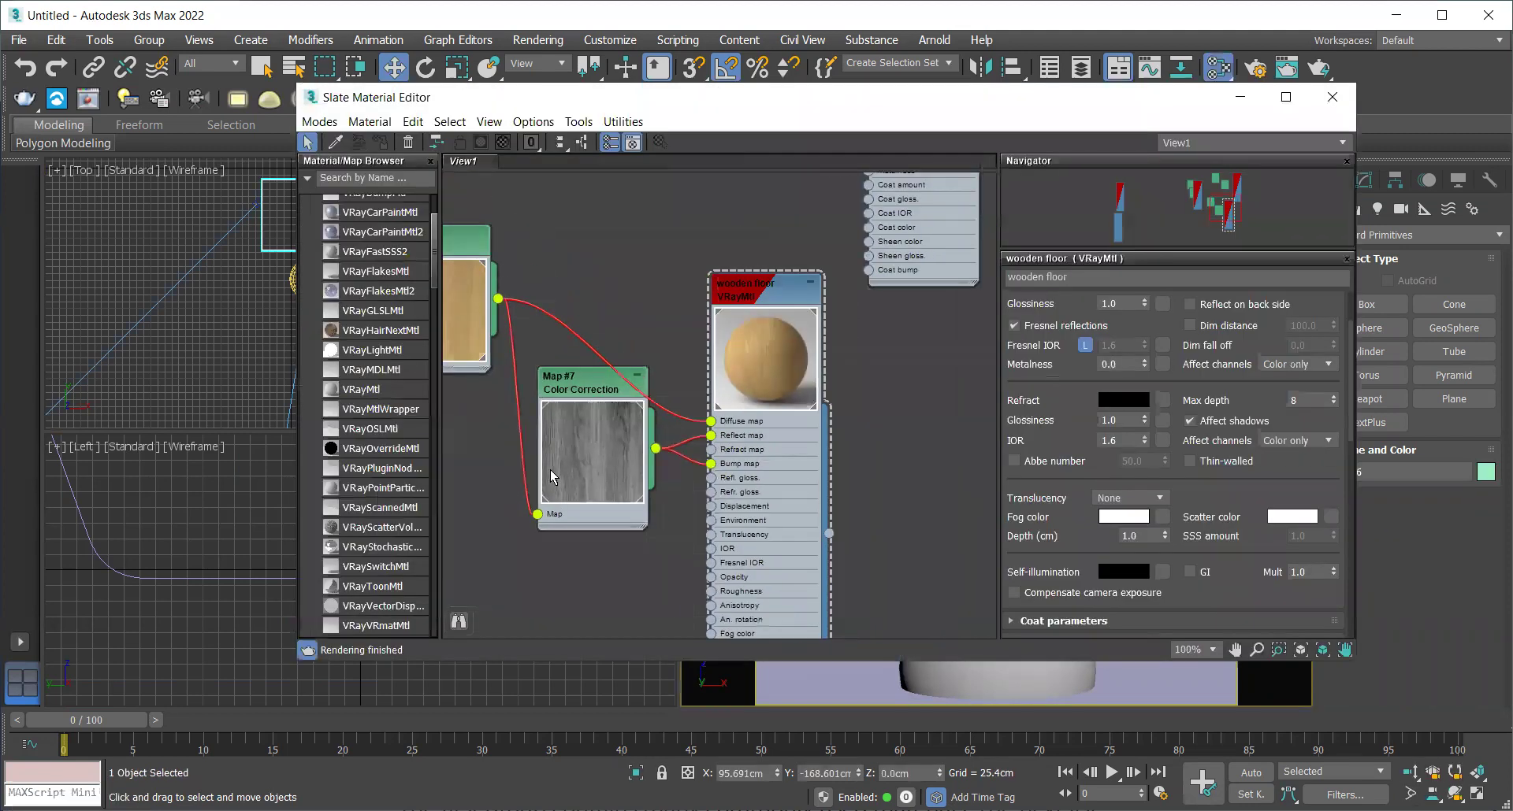
middle_click_drag(834, 426, 688, 423)
scroll(510, 396, "up", 2)
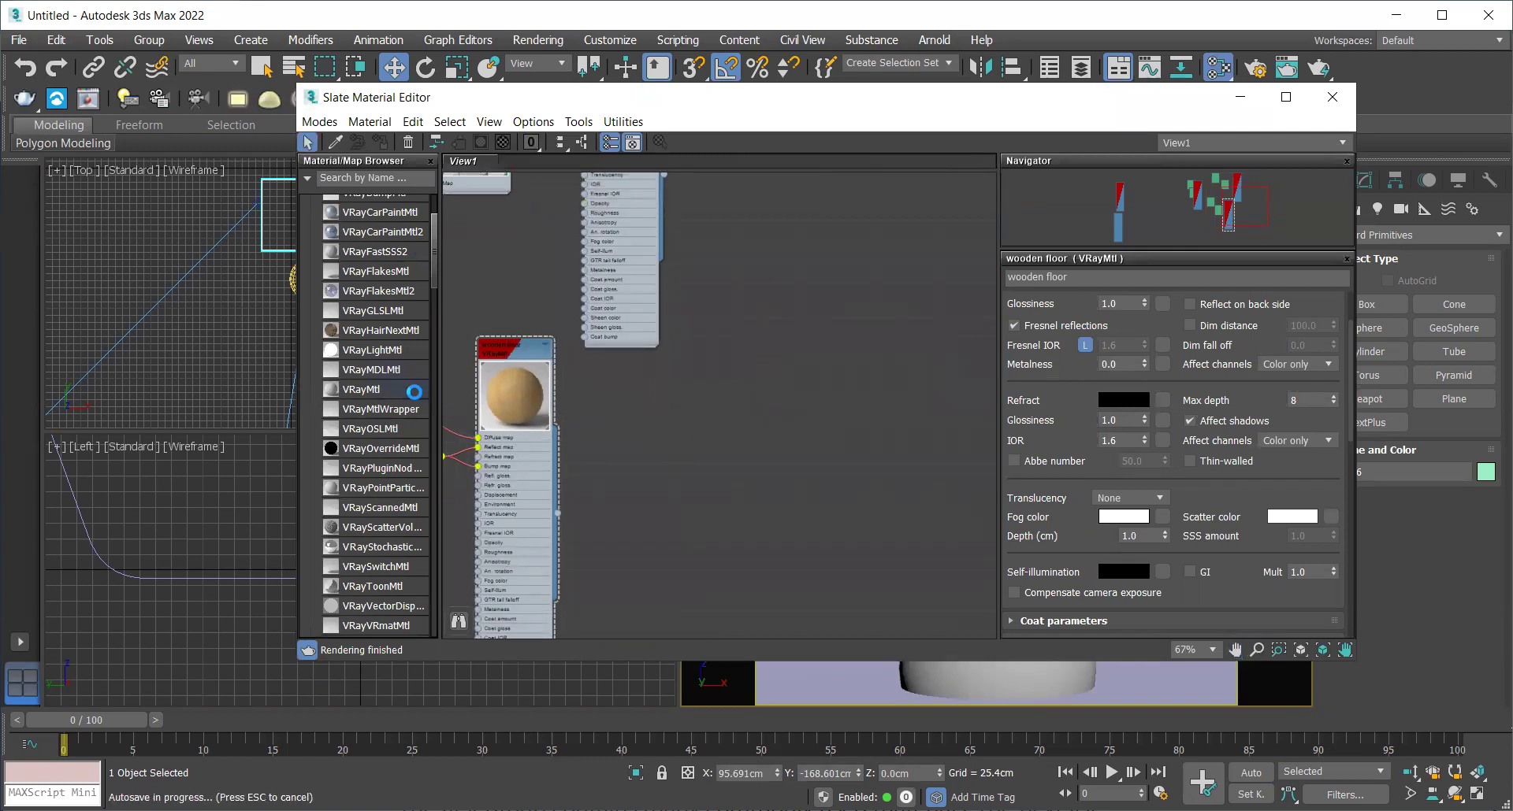
double_click(413, 390)
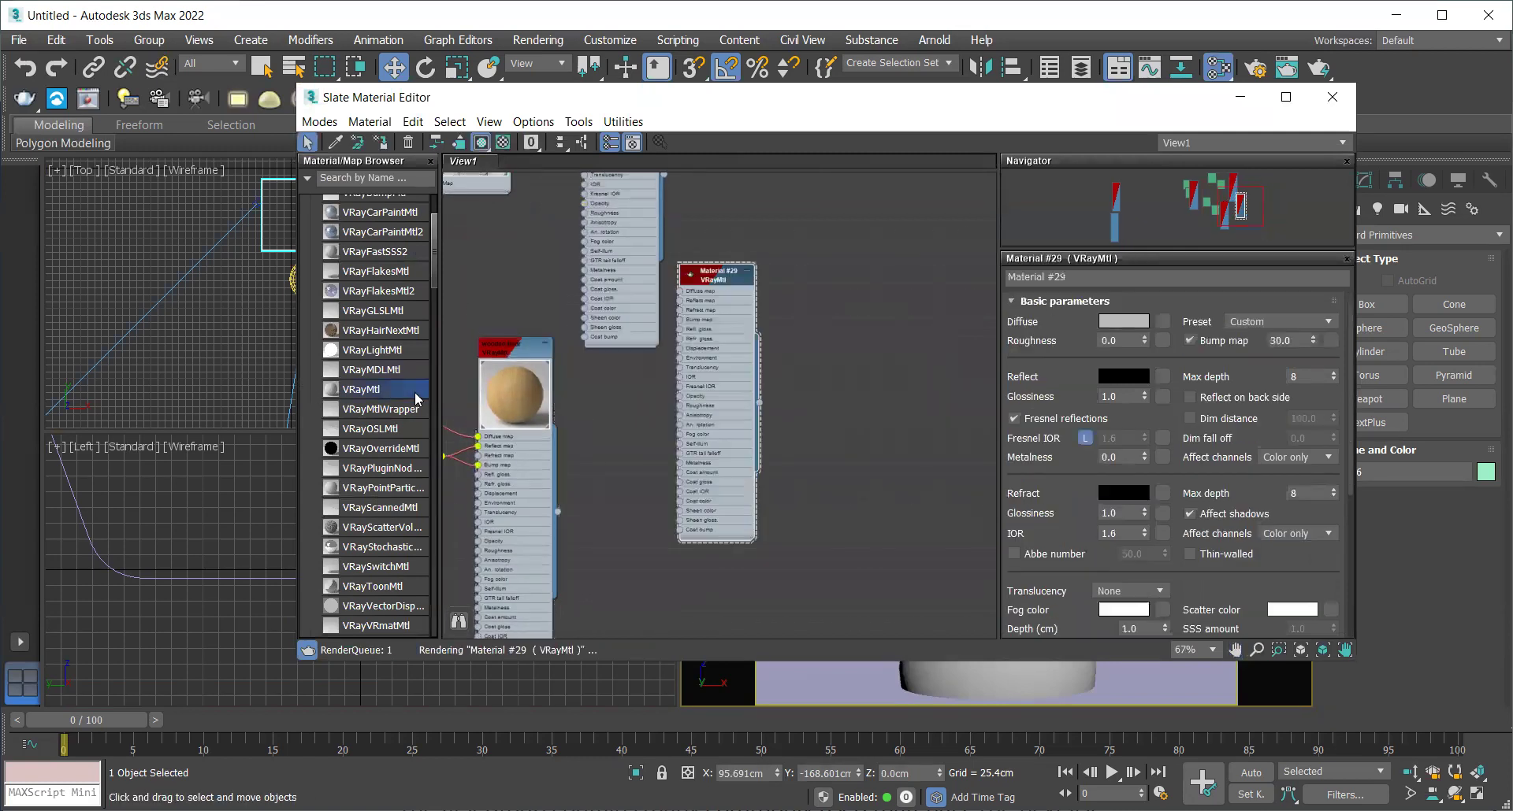
scroll(662, 287, "up", 3)
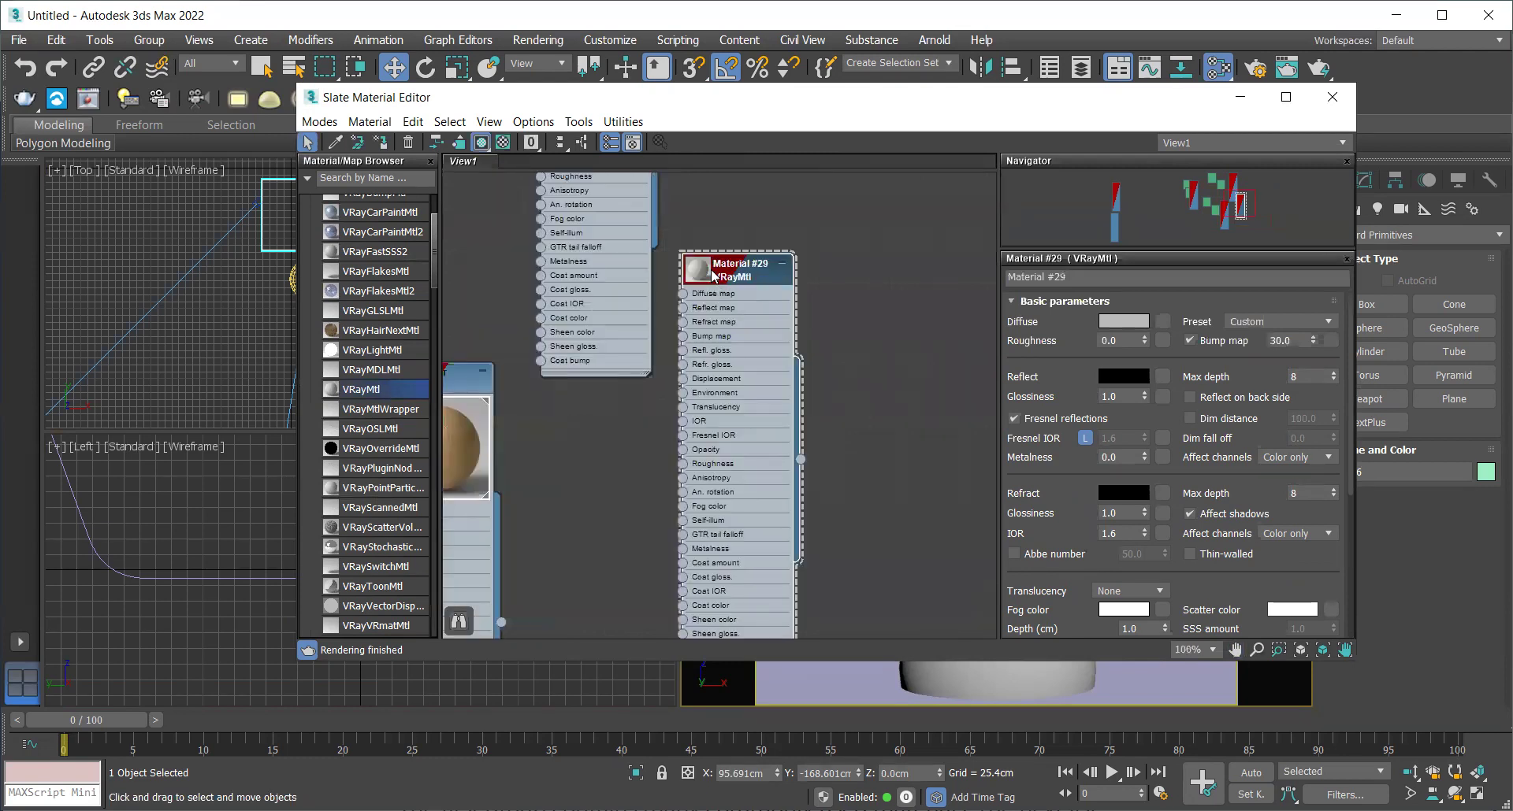
left_click(1117, 278)
type("Glass")
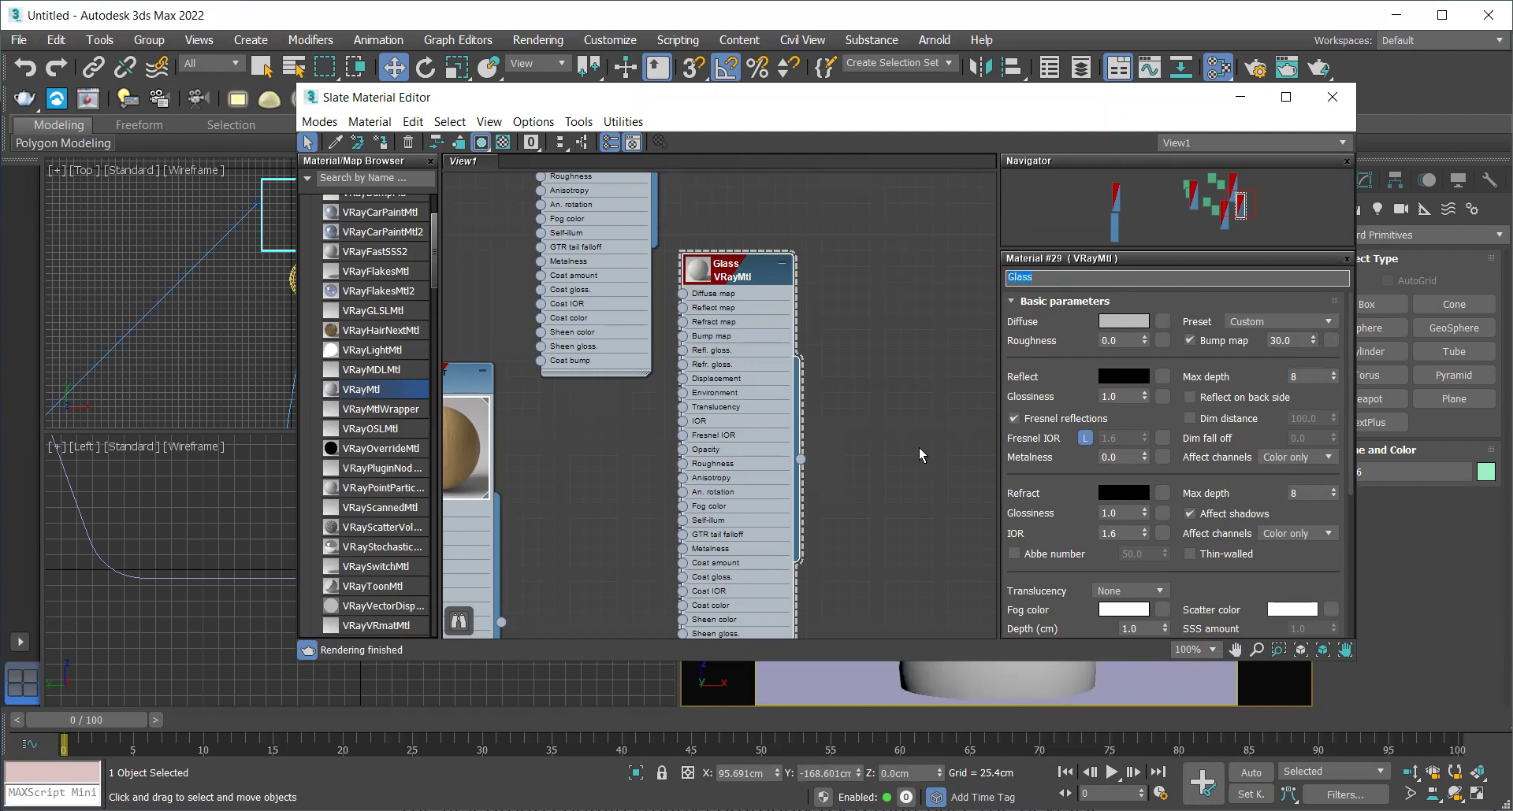
Enlarge the Glass node's preview and assign the material to the sphere in the camera view
double_click(698, 269)
left_click_drag(717, 315, 840, 313)
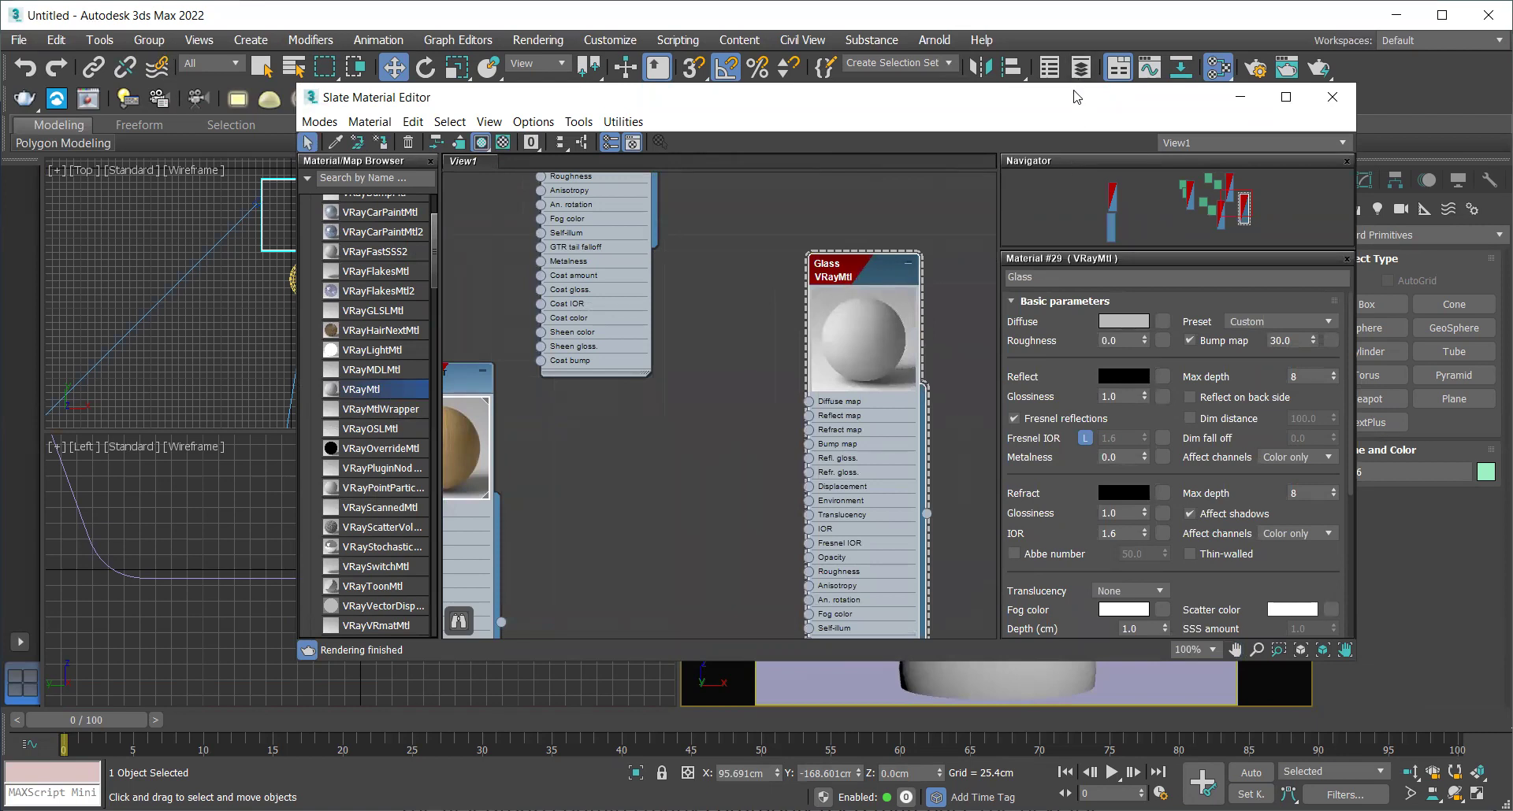
left_click_drag(788, 96, 141, 97)
left_click_drag(281, 520, 979, 608)
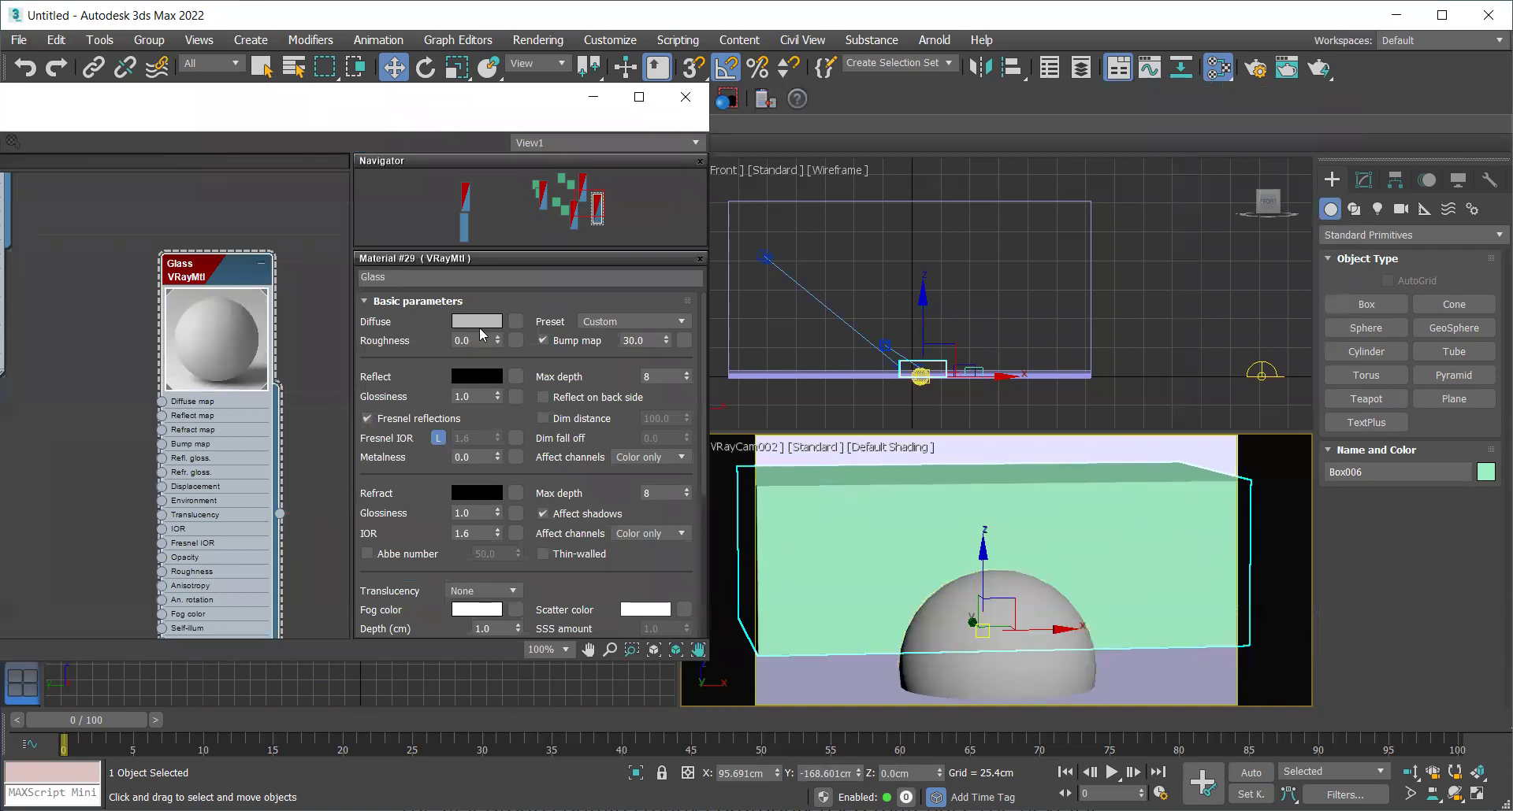
Set the Glass material's diffuse color to blue-violet, RGB 38, 33, 218
left_click(477, 322)
left_click(353, 162)
left_click_drag(323, 146, 349, 163)
left_click(400, 197)
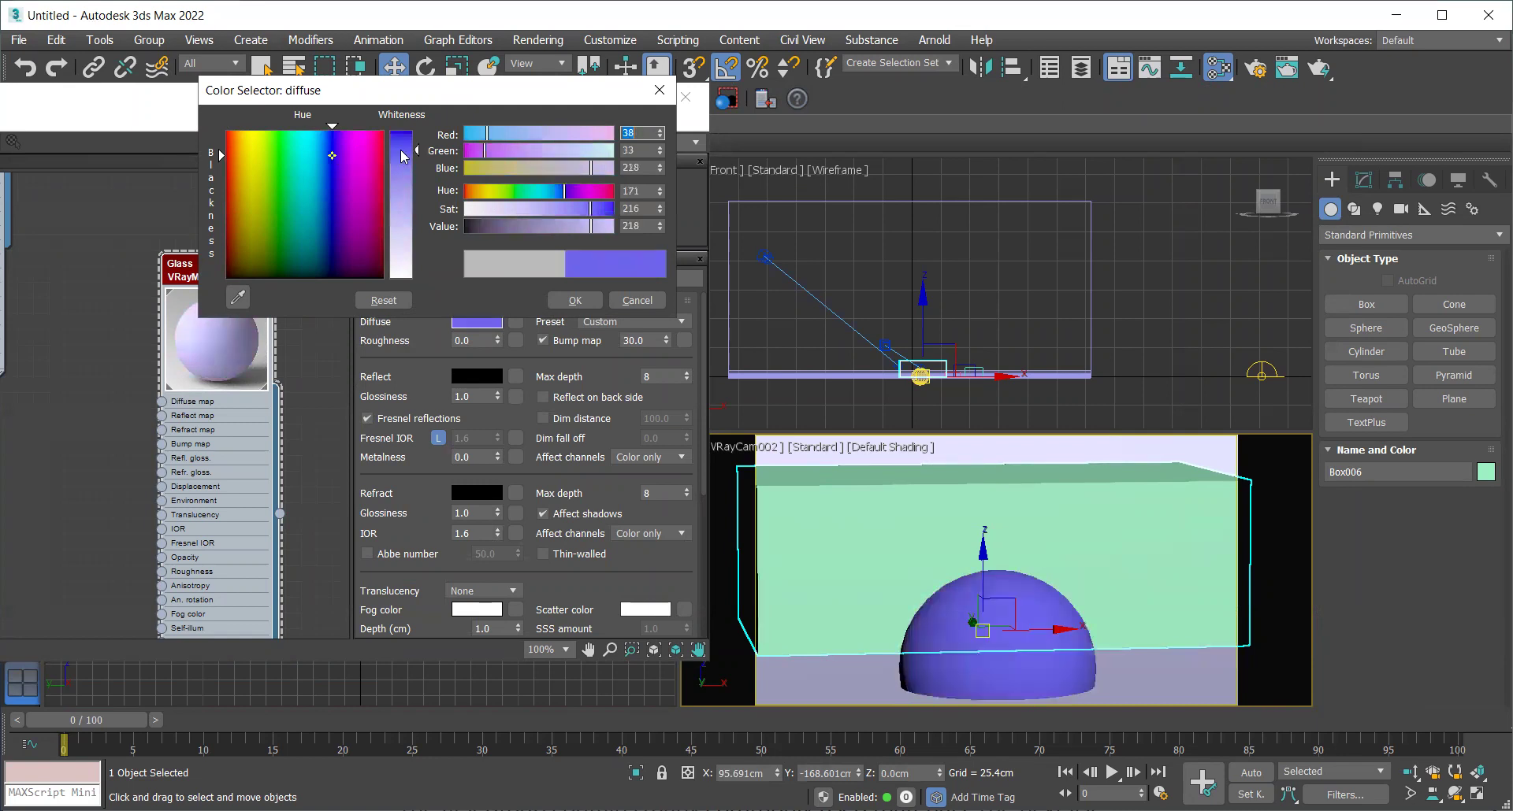
left_click(575, 300)
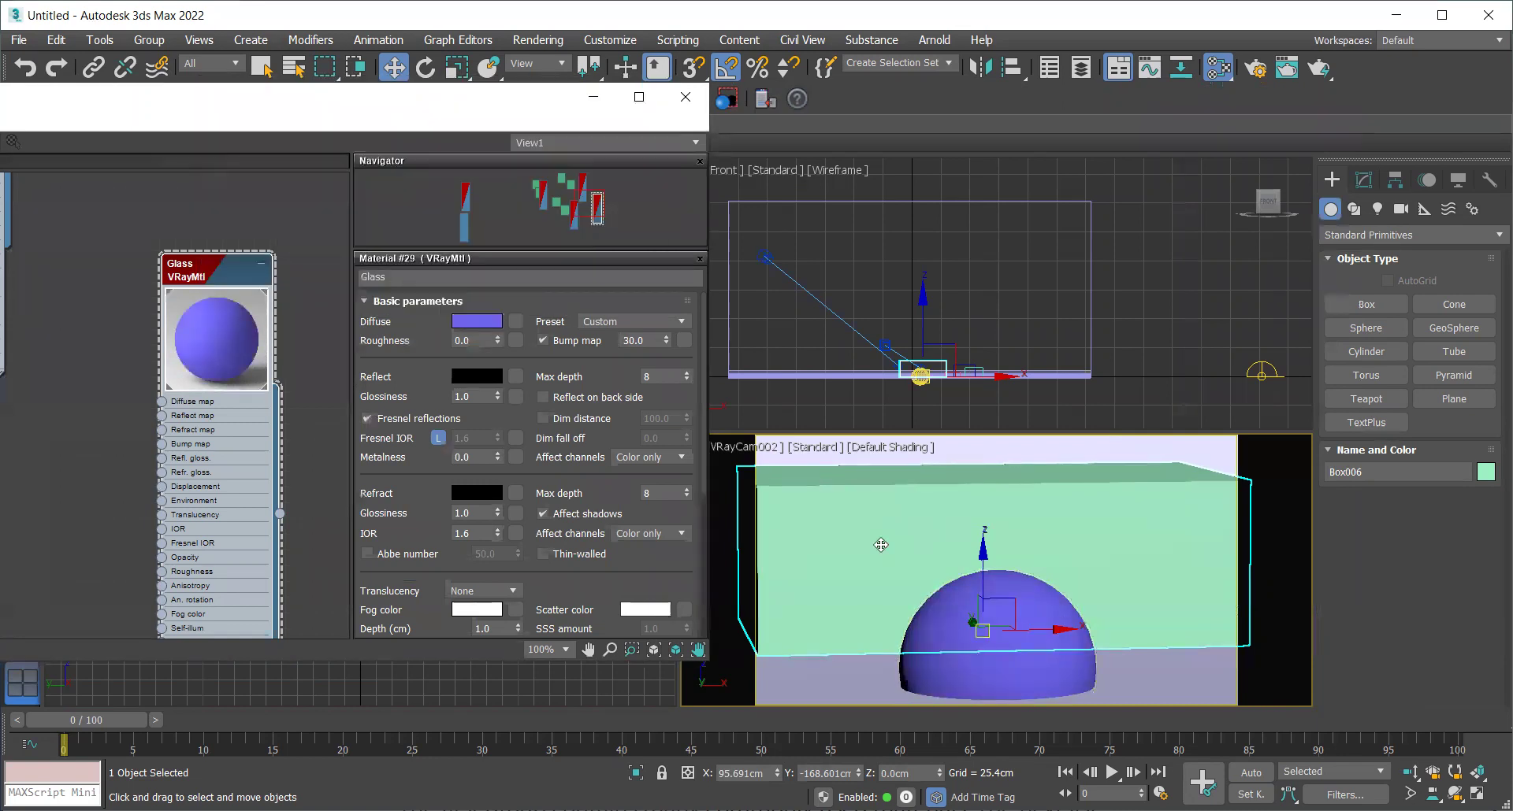
Render the full VRayCam002 view without the region restriction and inspect the sphere
key("shift+q")
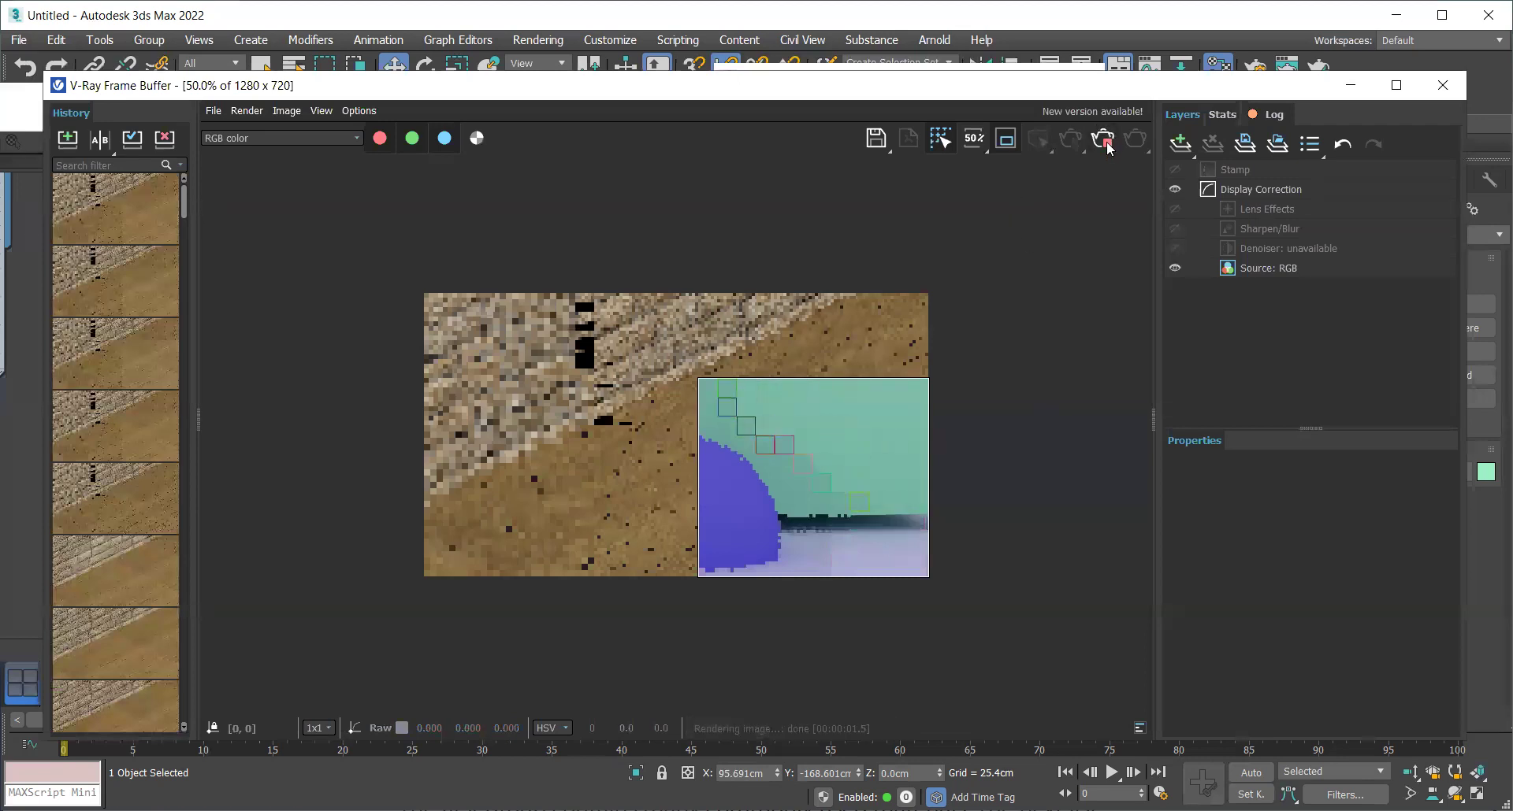
key("shift+q")
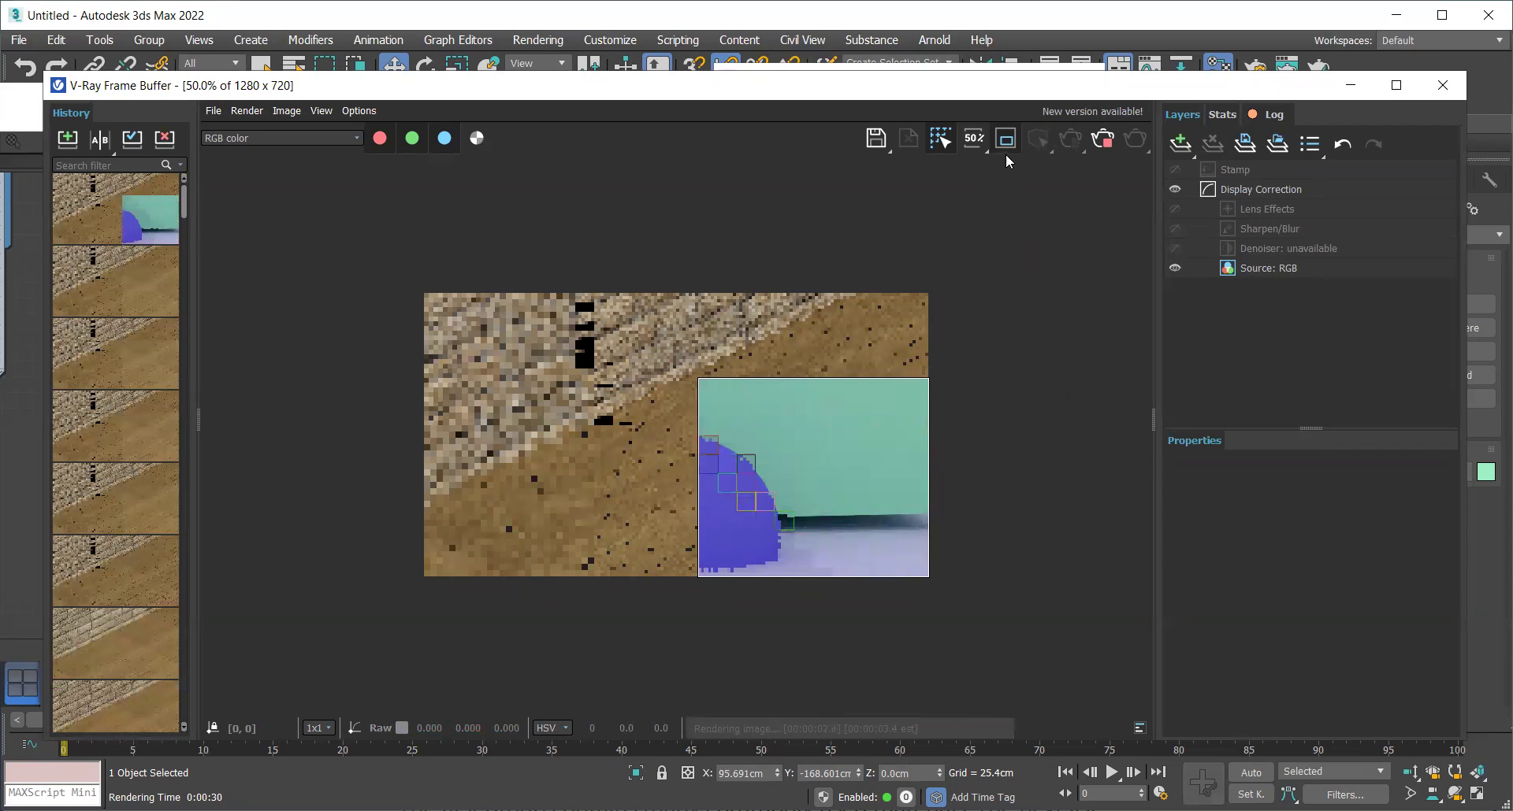
left_click(1102, 141)
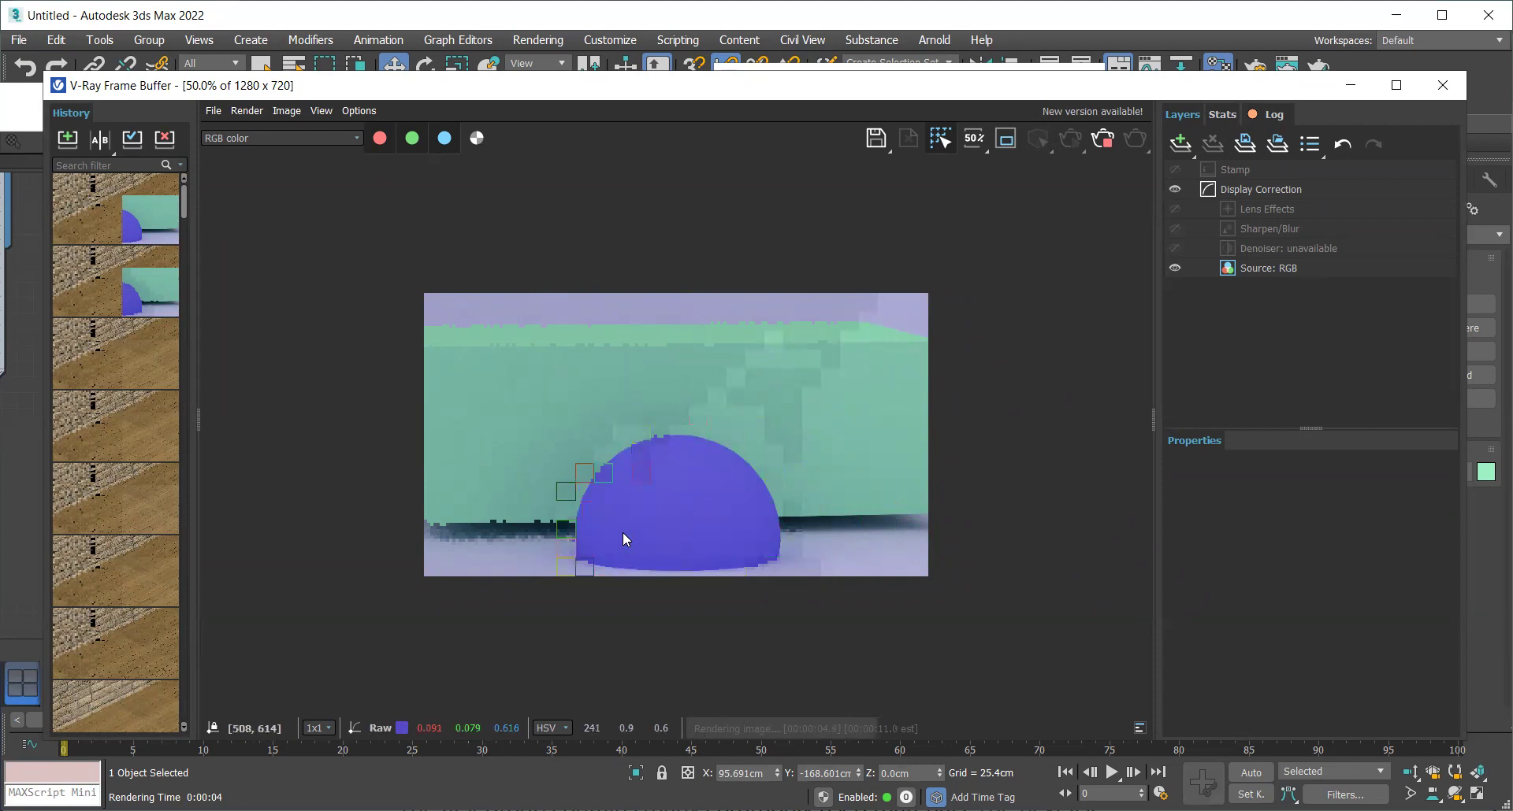
scroll(626, 536, "up", 1)
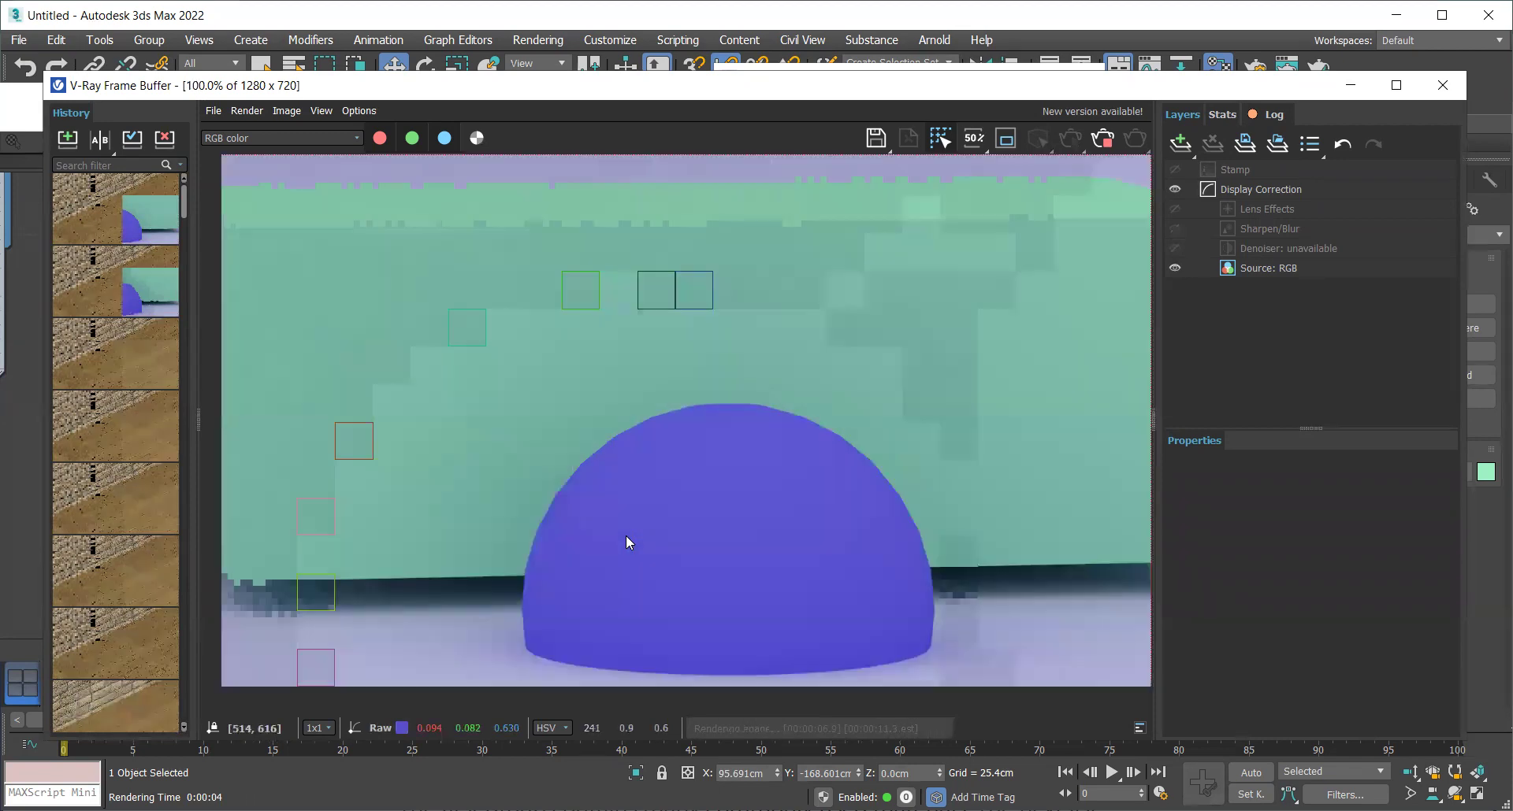
scroll(642, 479, "down", 1)
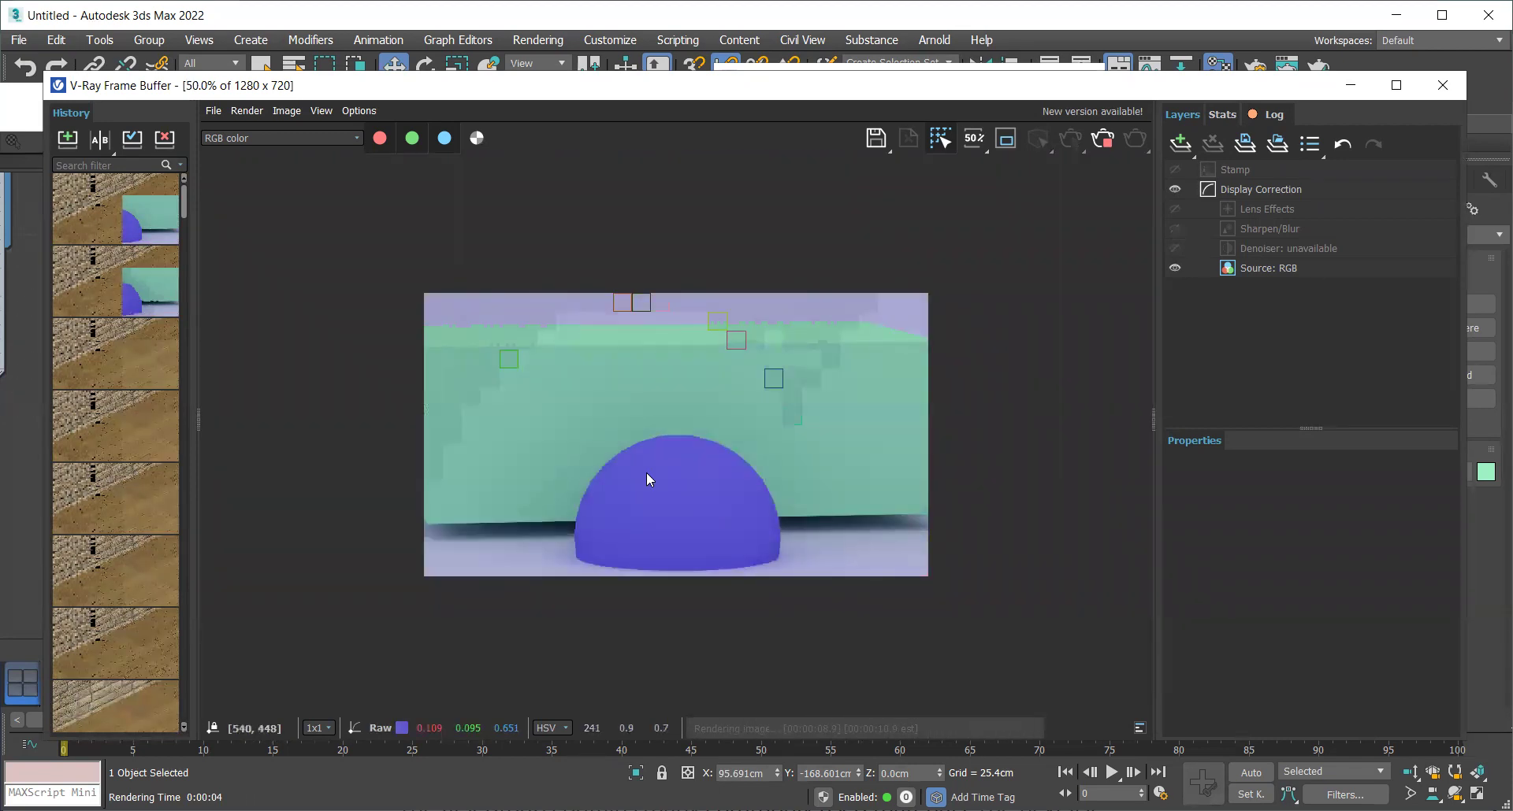
Enable region rendering, draw the region around the sphere and minimize the frame buffer
left_click(1006, 140)
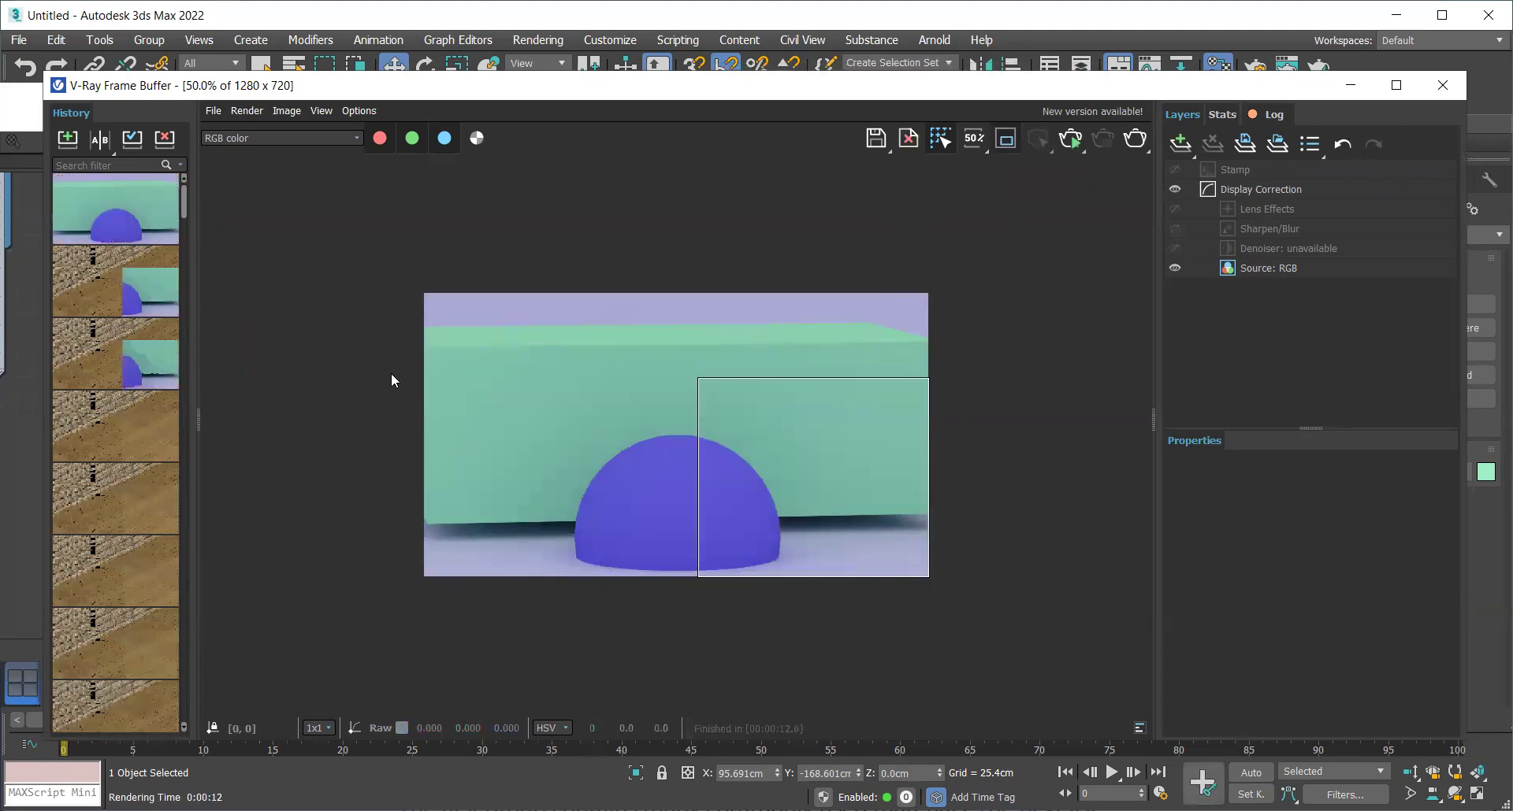
left_click_drag(543, 309, 807, 651)
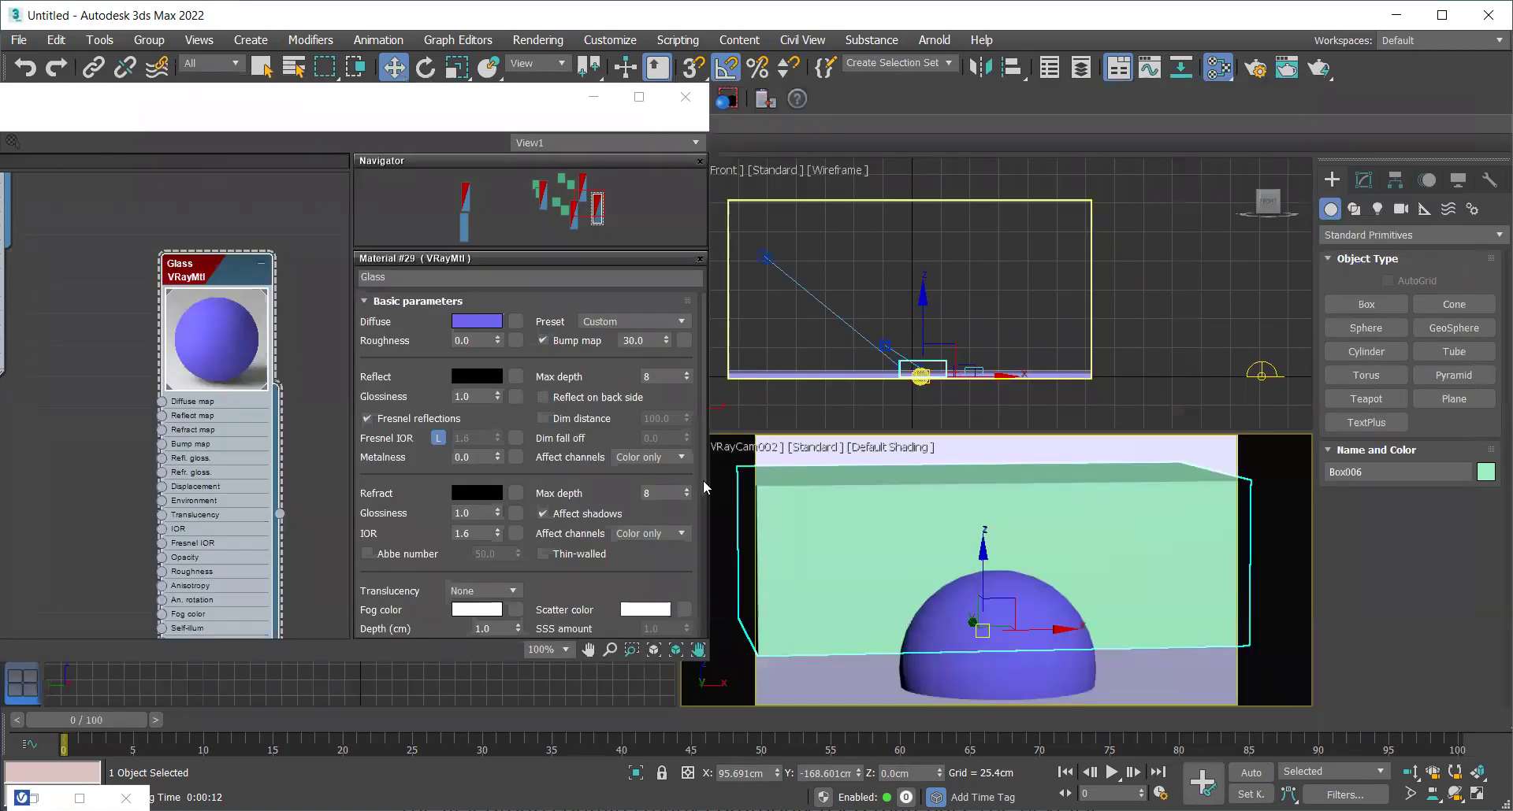
left_click(1350, 85)
Set the Glass material's reflection color to white (RGB 255)
left_click_drag(688, 82, 953, 55)
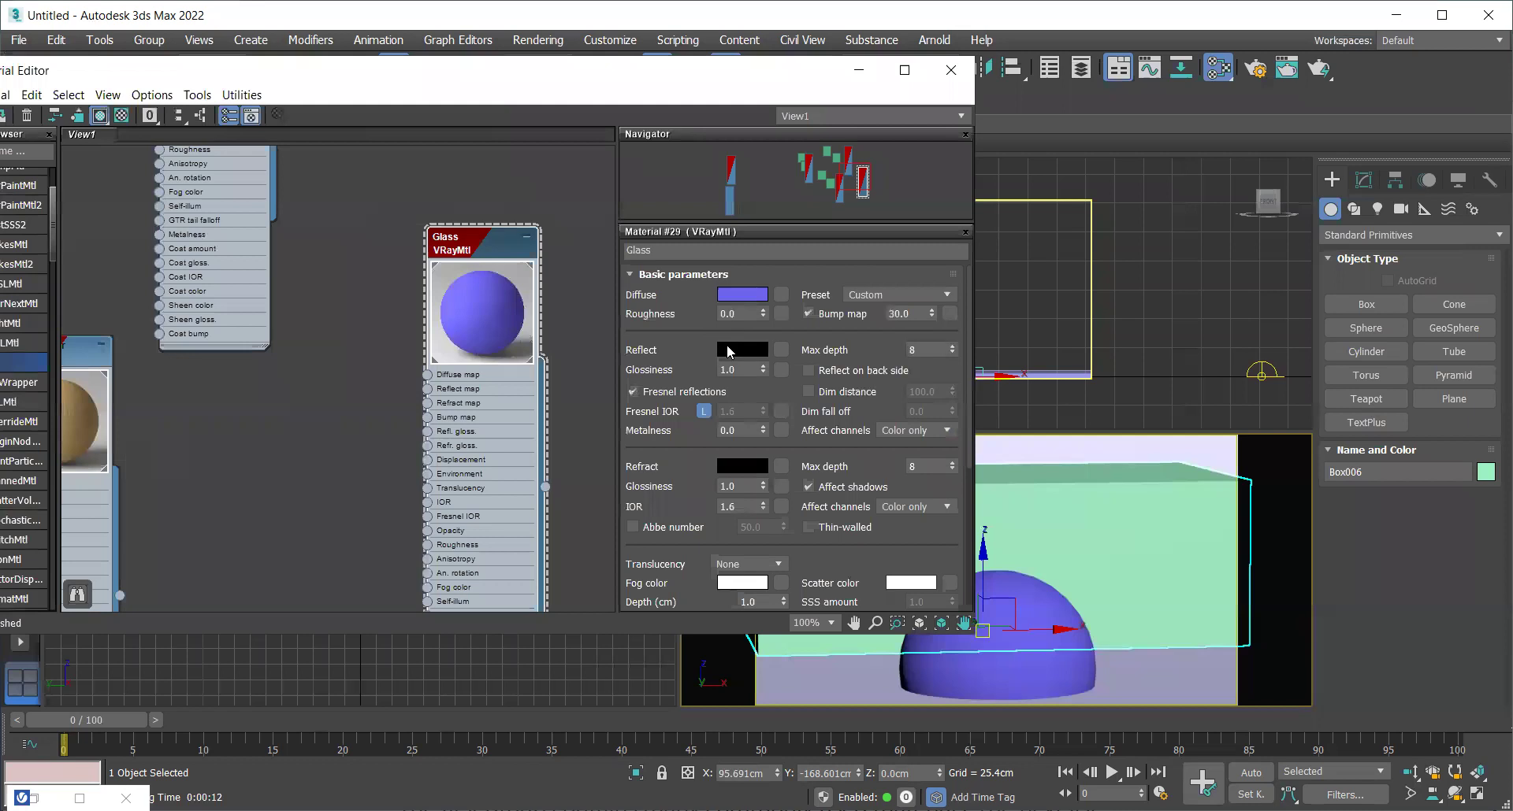
left_click(726, 347)
left_click_drag(406, 236, 406, 279)
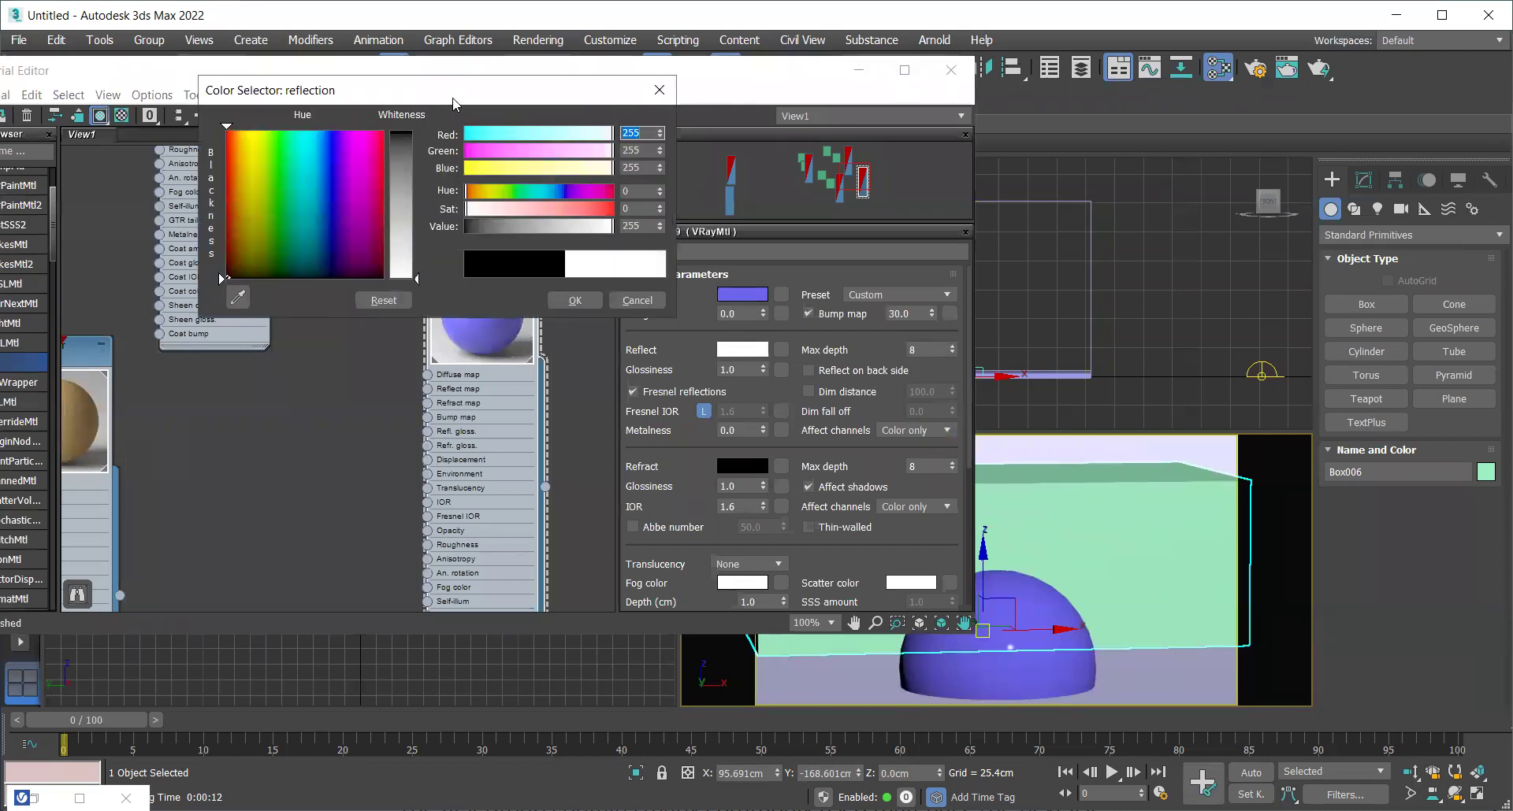
left_click_drag(454, 100, 976, 70)
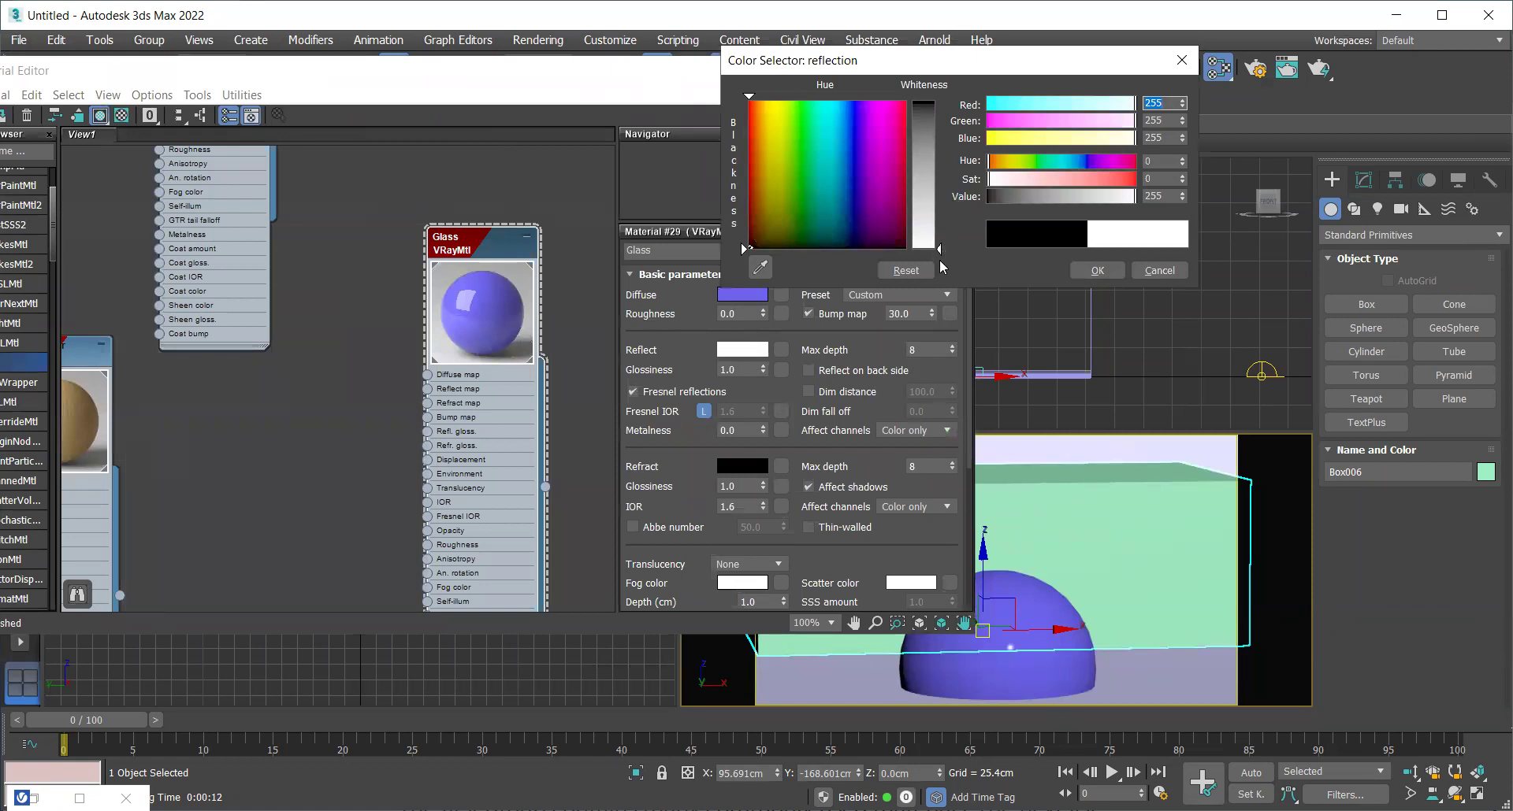
left_click(1097, 271)
Set the Glass material's refraction color to white and minimize the material editor
left_click(751, 466)
left_click_drag(930, 165, 938, 247)
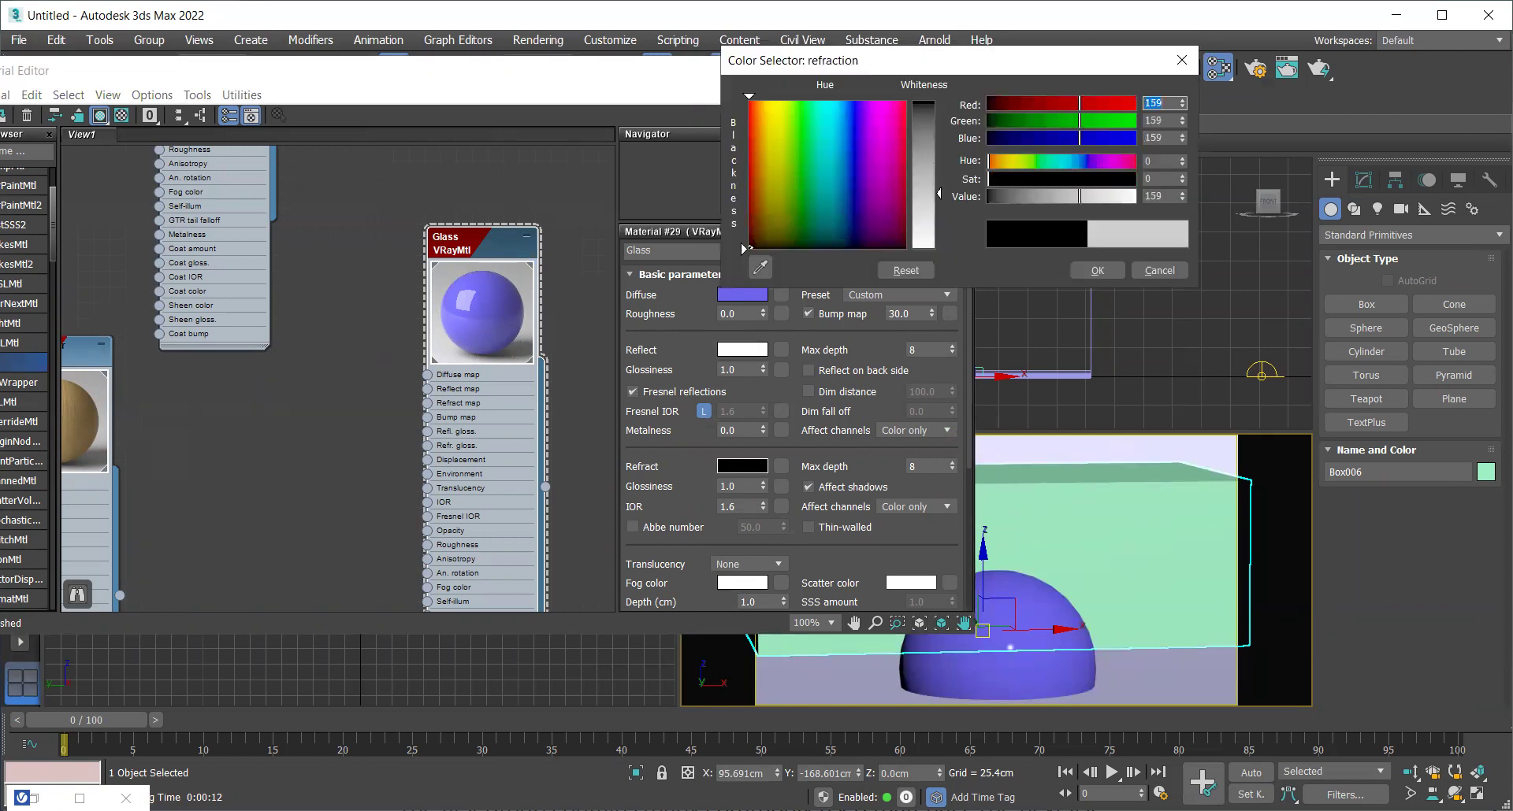
left_click(1099, 271)
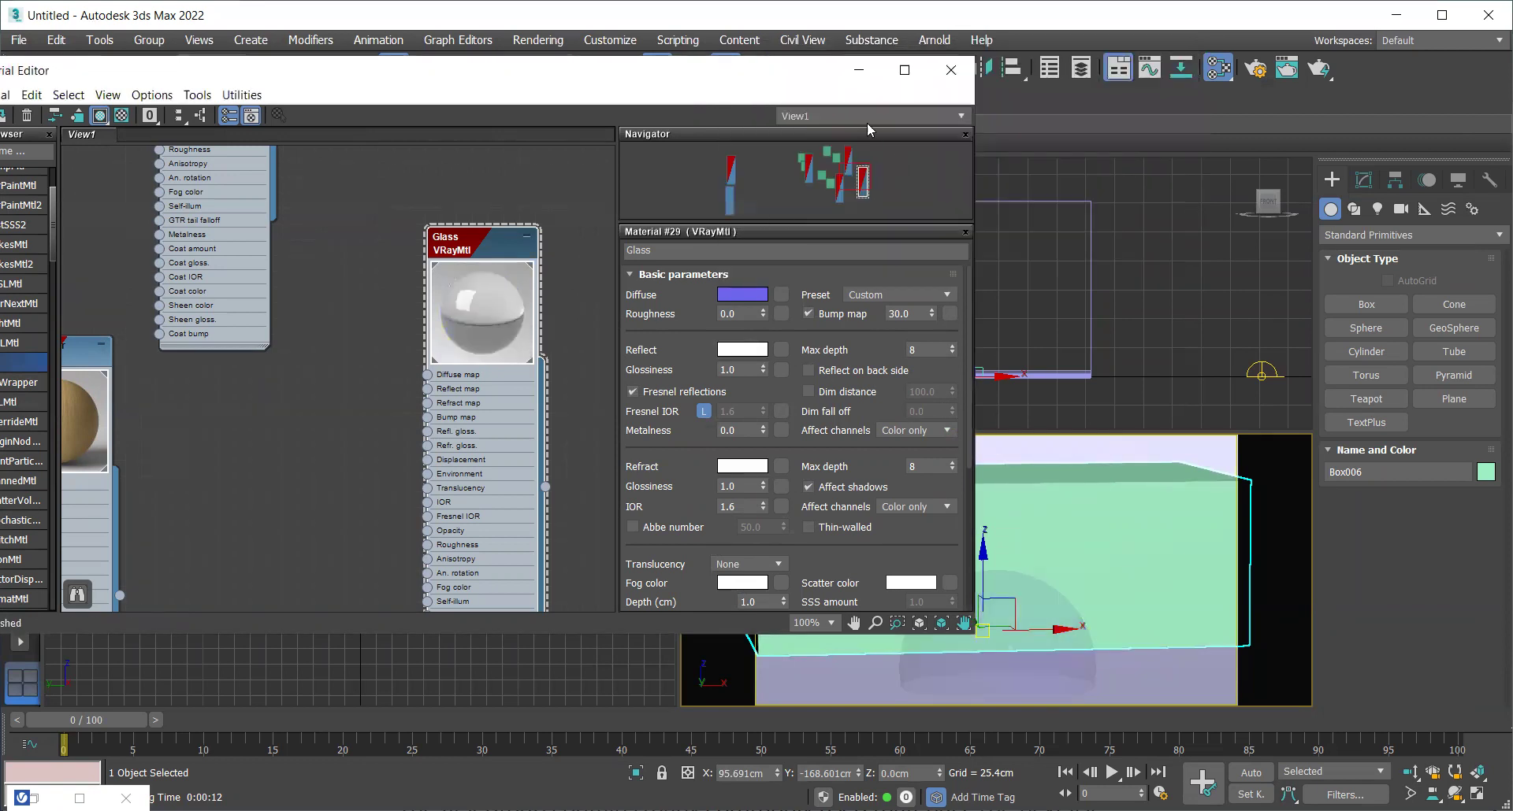
left_click(859, 70)
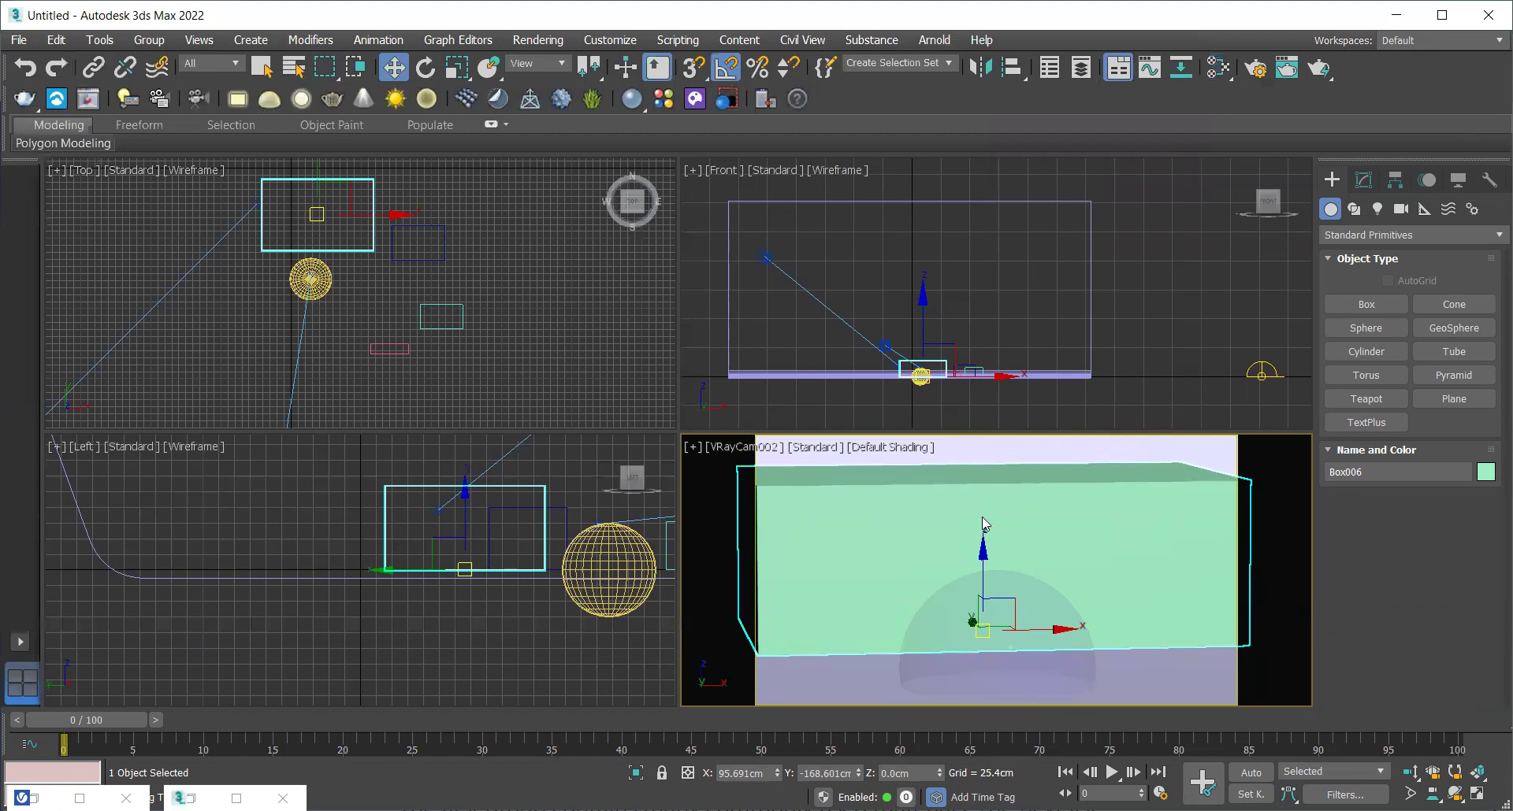
Render the region around the glass sphere and minimize the frame buffer
key("shift+q")
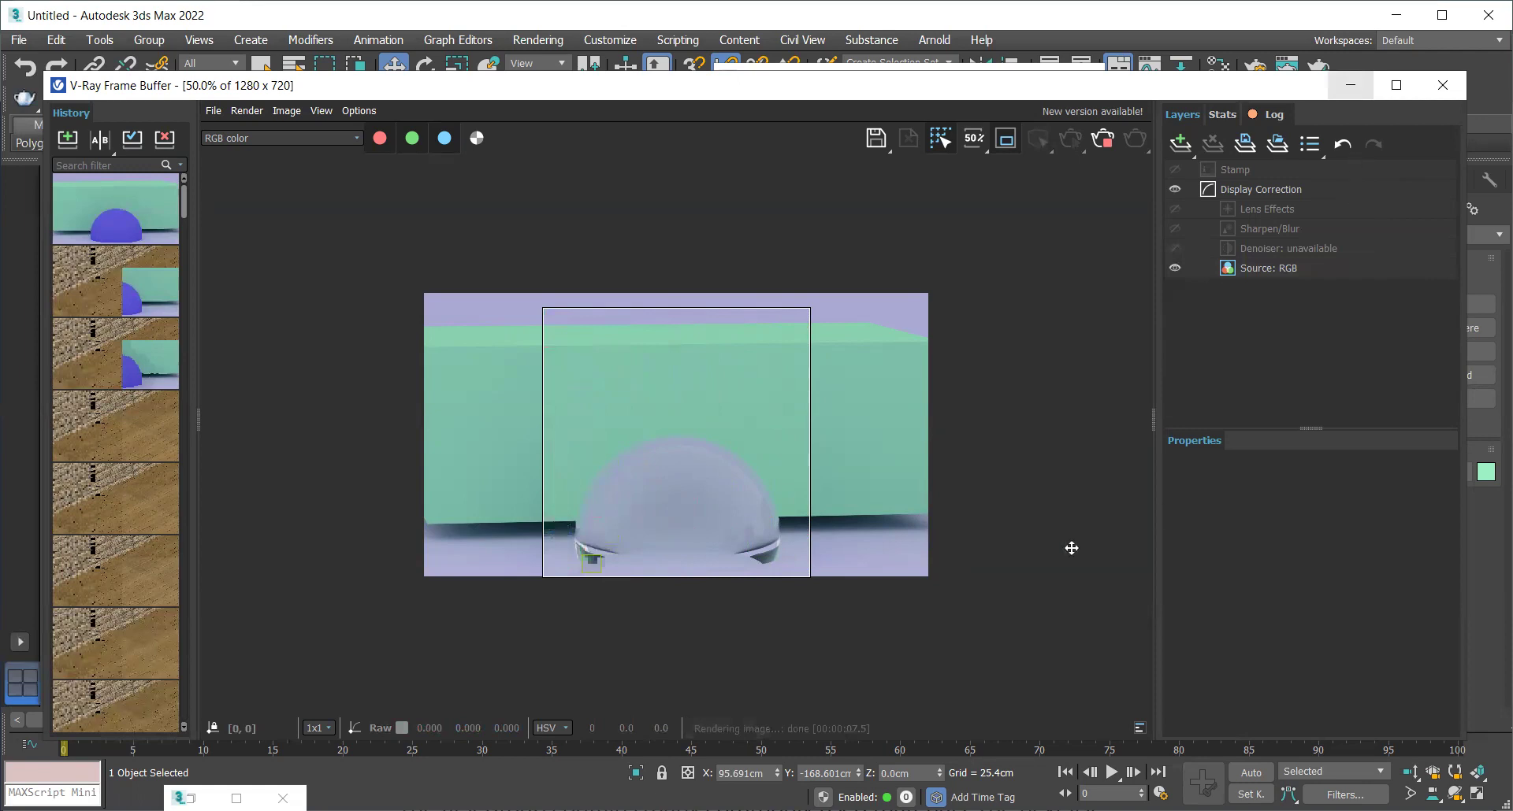
left_click(1350, 86)
Raise the sphere to about Z 59.7 cm, shift it to about X 111.4 cm and render the region again
left_click_drag(999, 608, 1008, 531)
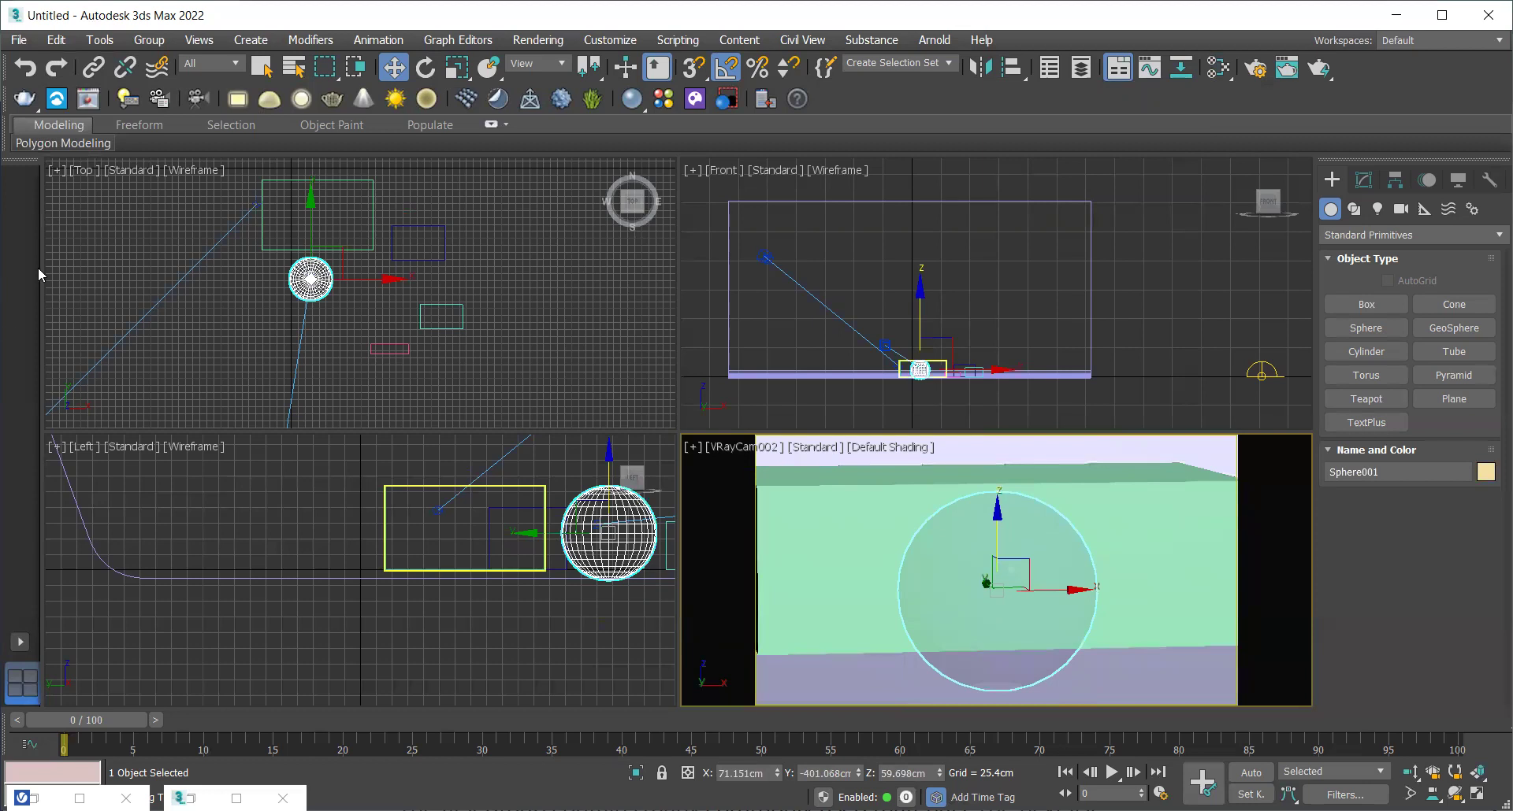
left_click_drag(329, 277, 344, 284)
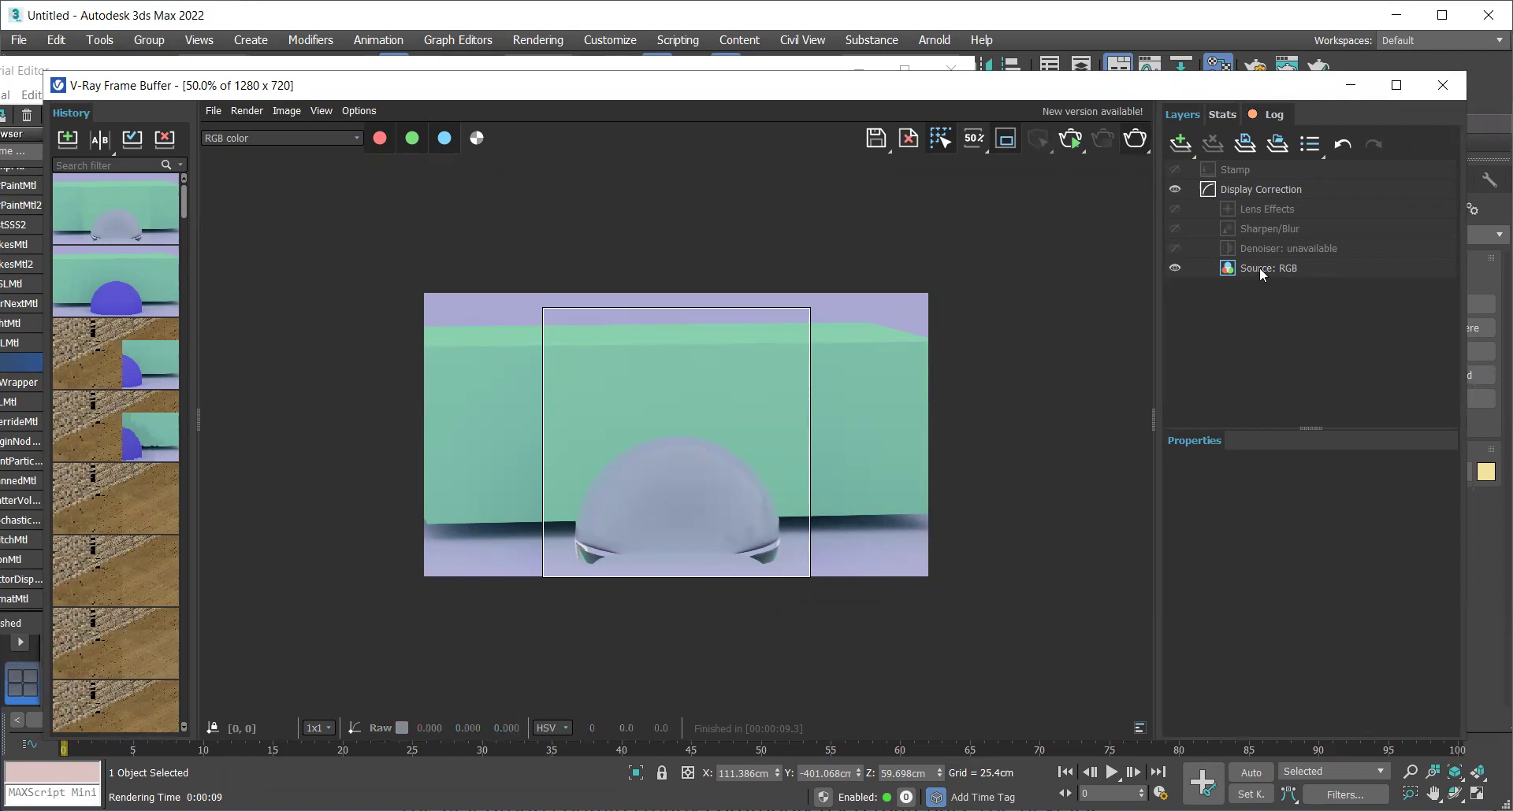
key("shift+q")
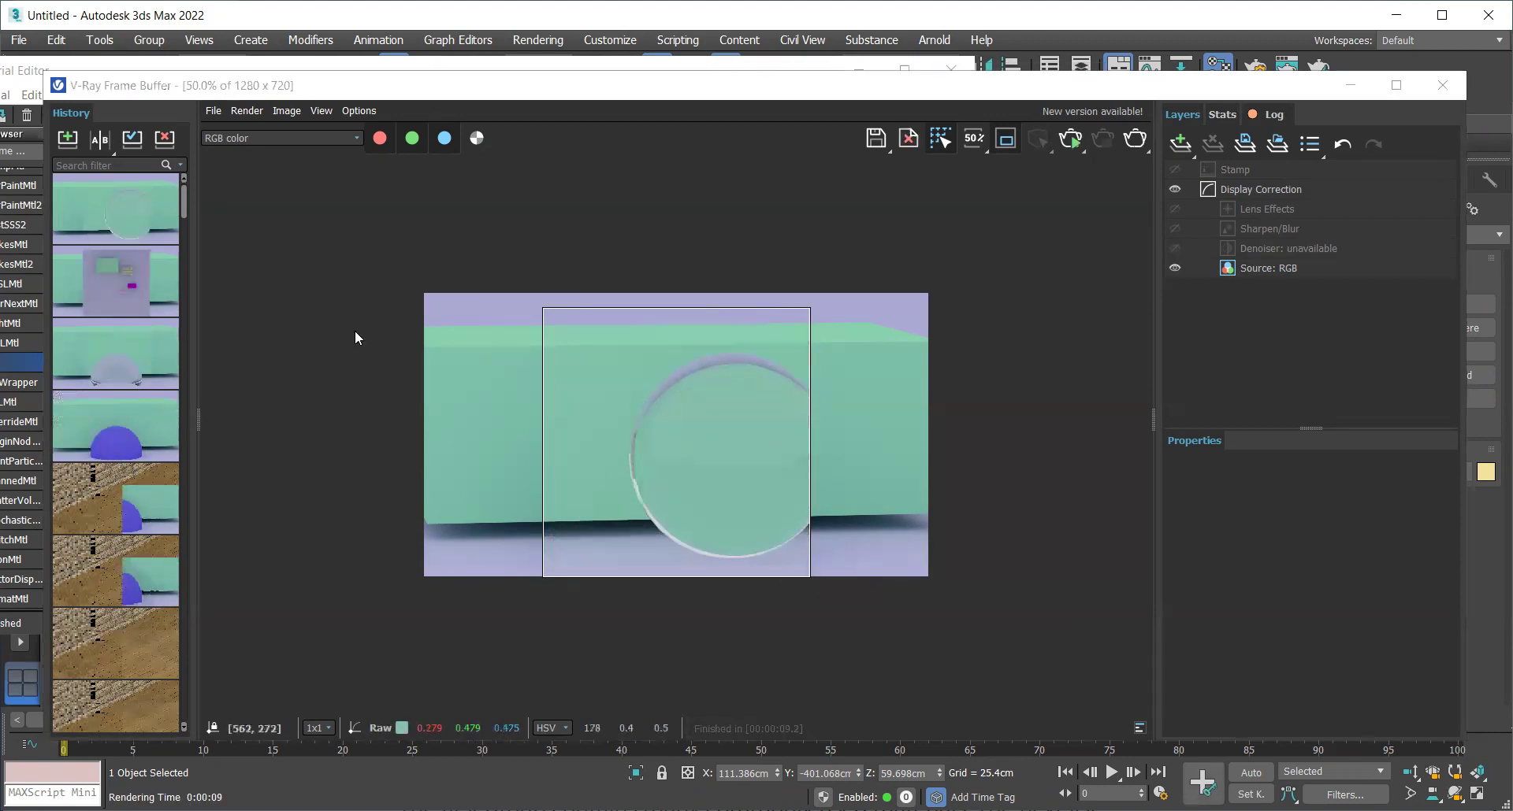
Compare the newest render with the earlier glass and opaque blue sphere renders in the history, and minimize the frame buffer
double_click(109, 386)
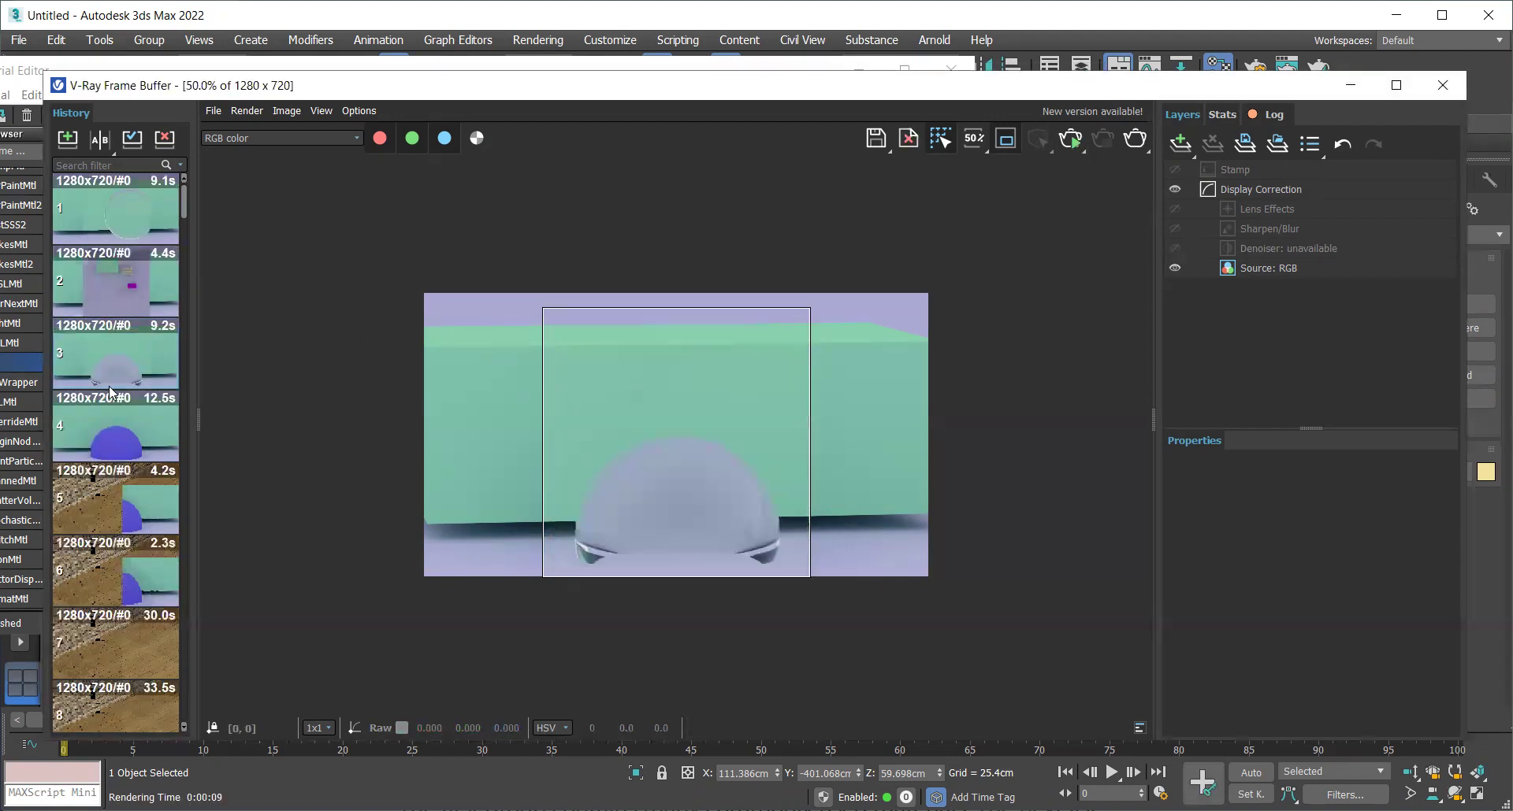
double_click(125, 437)
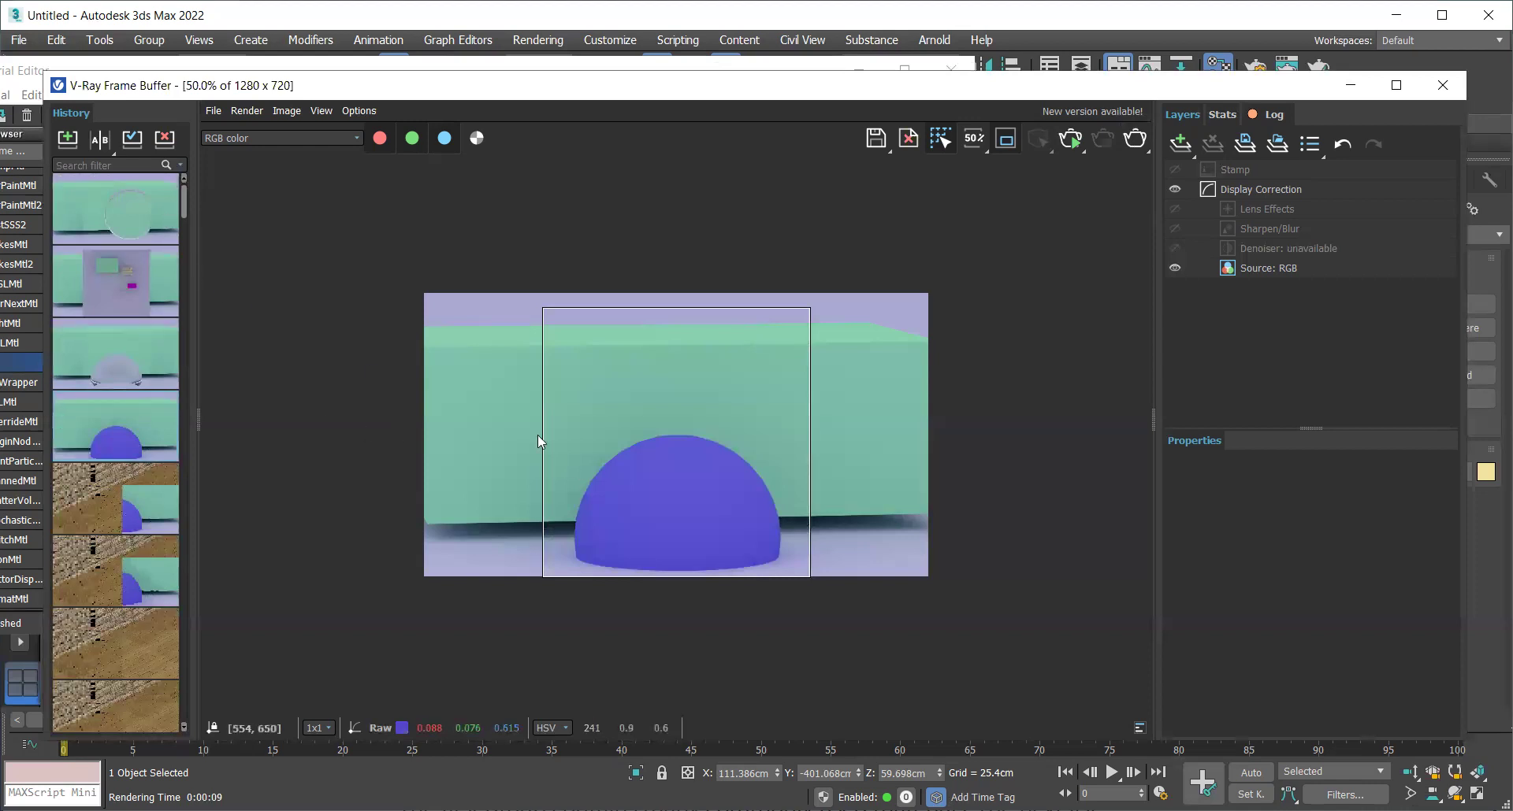
double_click(148, 218)
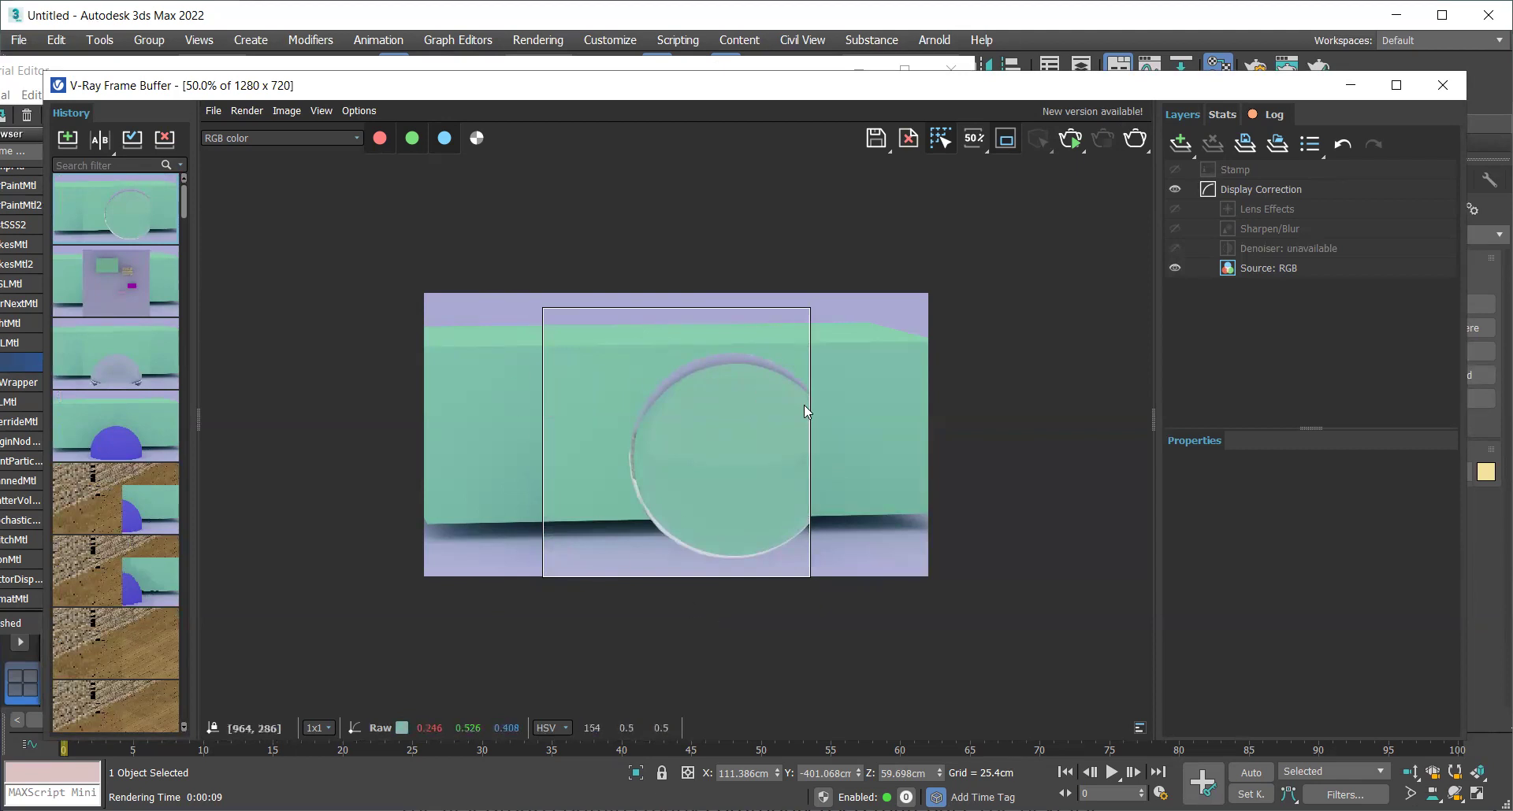
left_click(1349, 84)
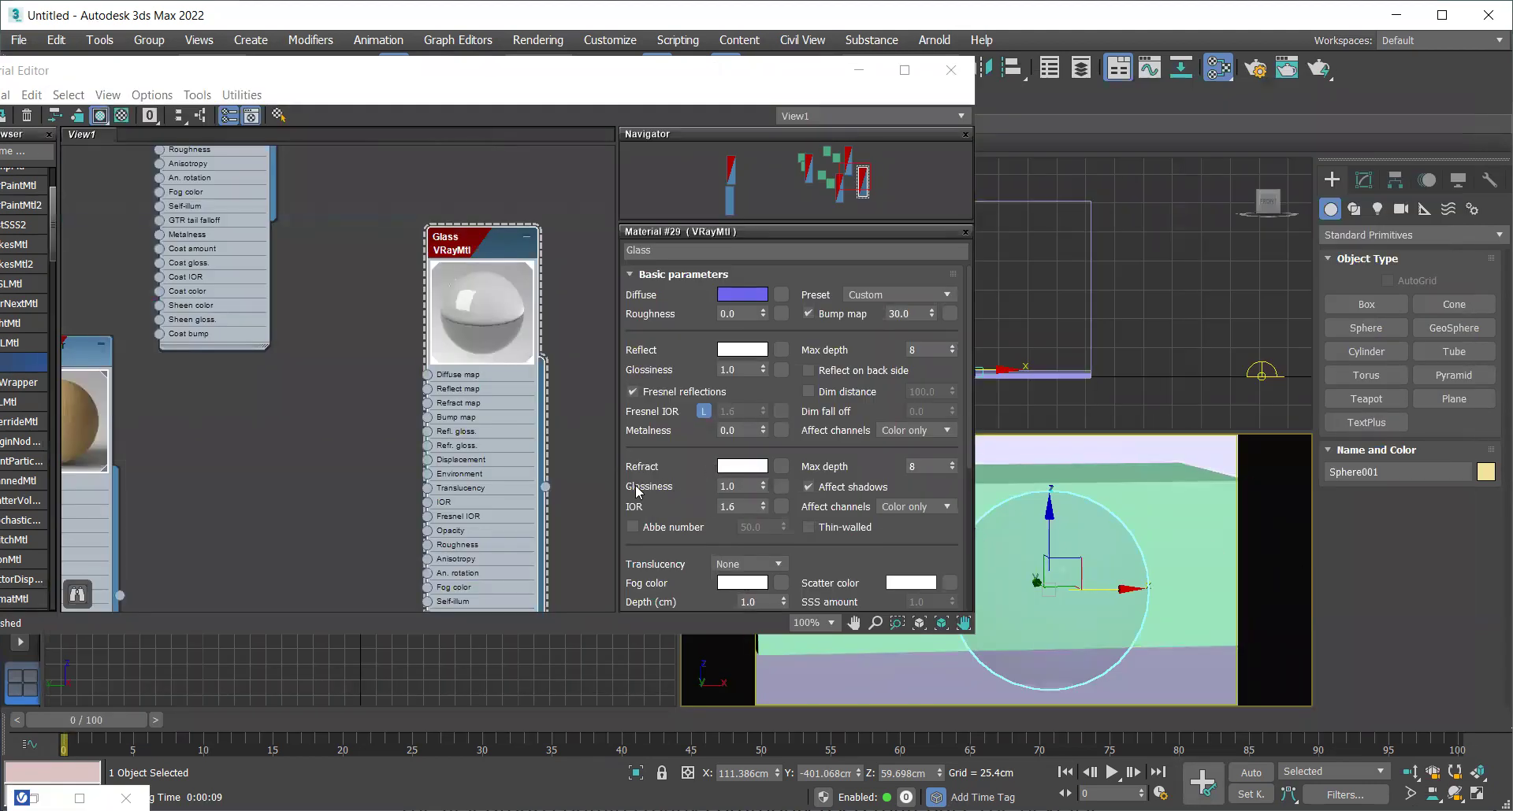
Add a new VRayMtl node beside the Glass material in the Slate view
scroll(496, 473, "down", 1)
scroll(496, 467, "down", 3)
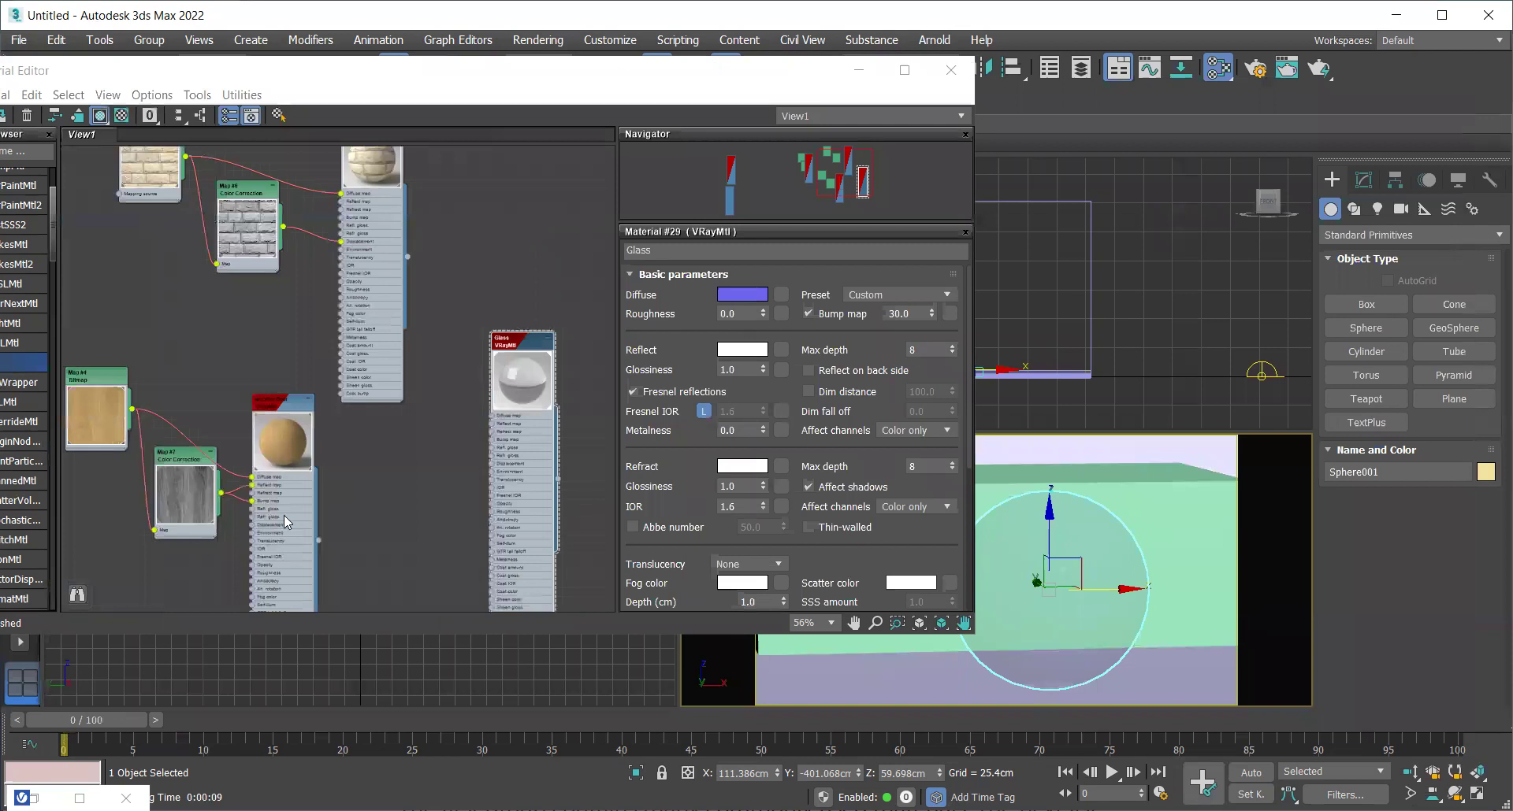
scroll(246, 536, "up", 5)
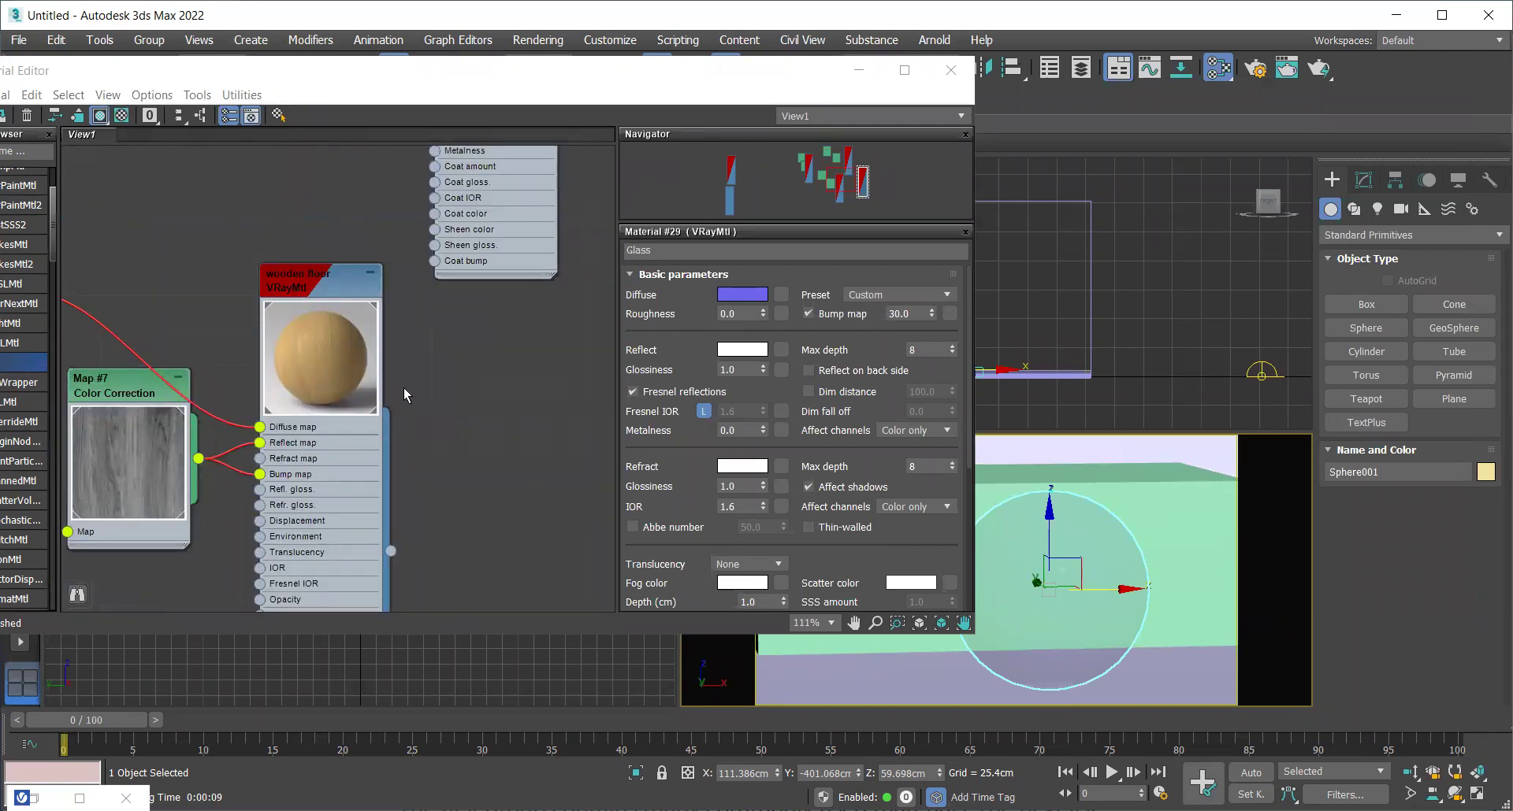
scroll(404, 387, "down", 3)
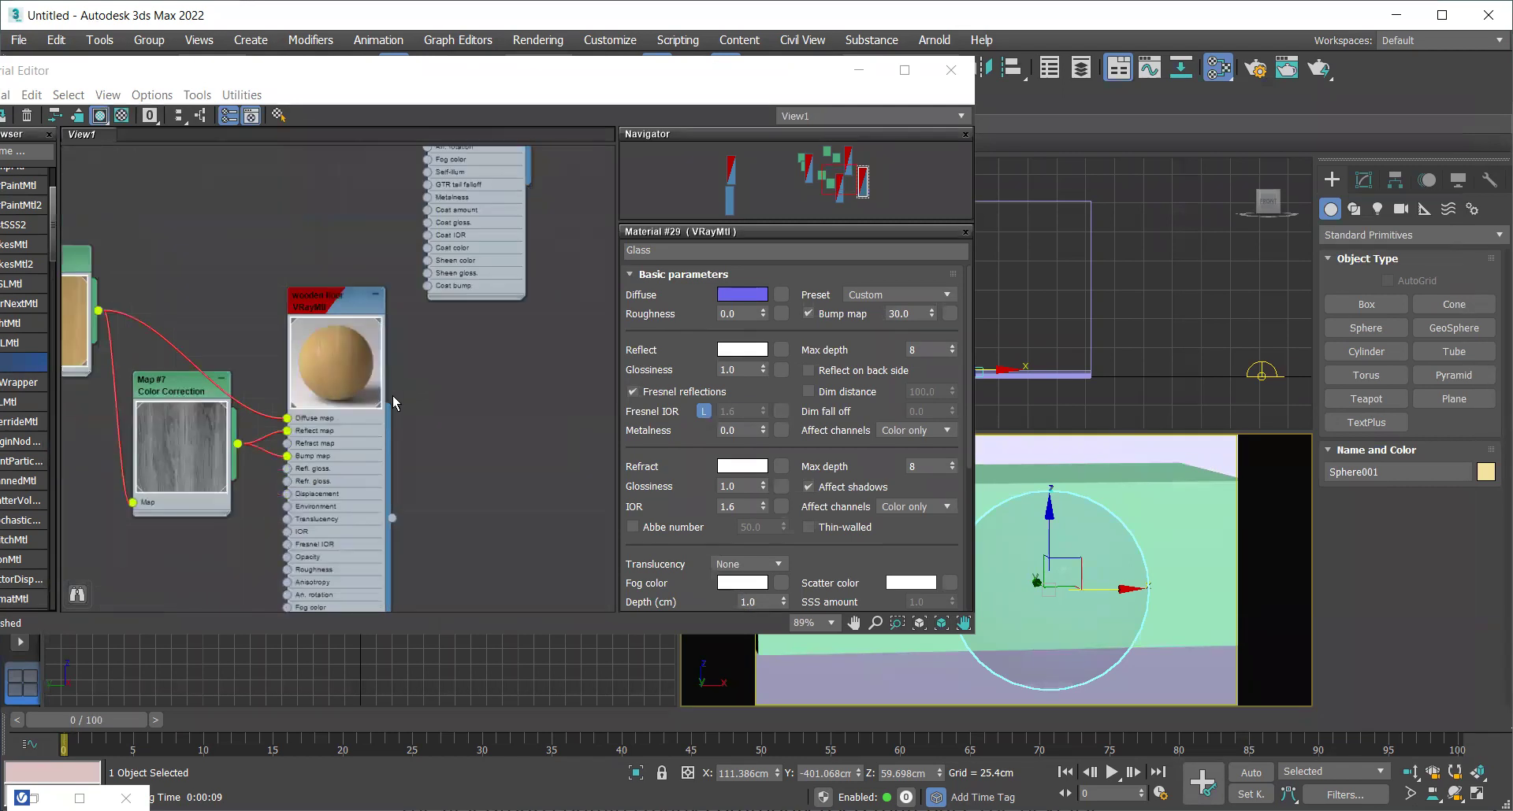
scroll(234, 348, "down", 5)
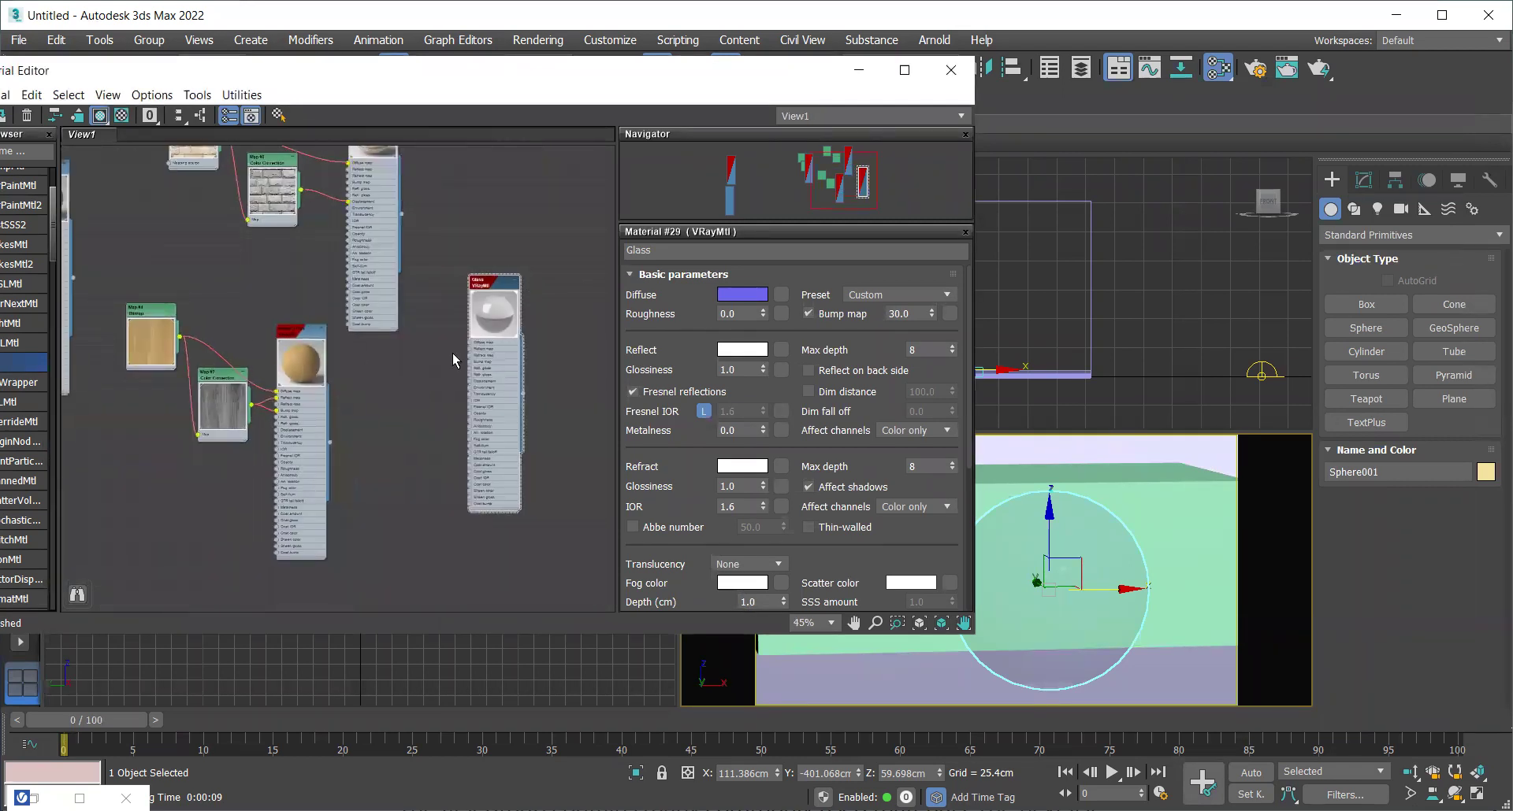
scroll(452, 353, "down", 5)
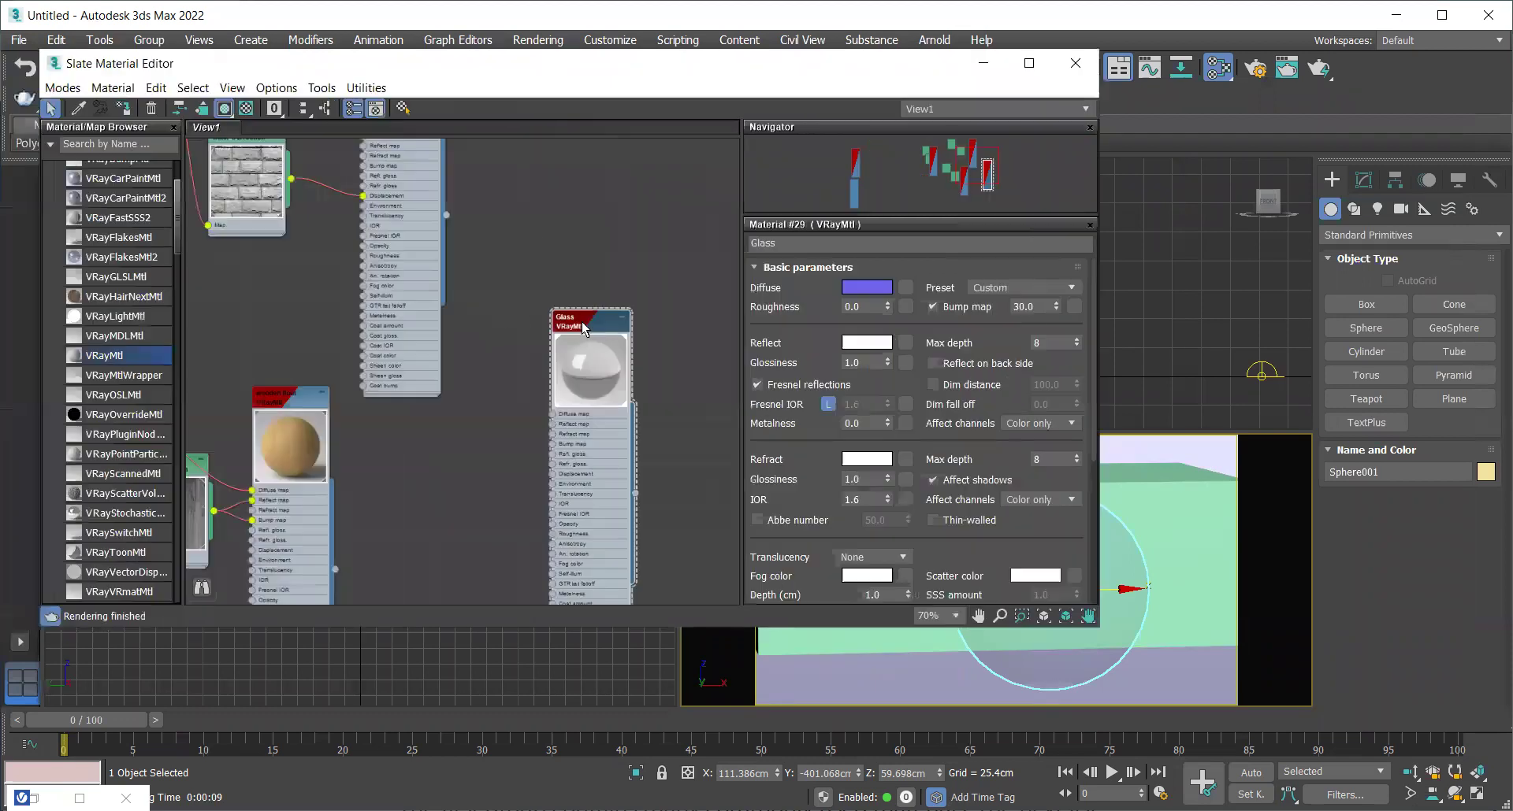
scroll(404, 356, "down", 5)
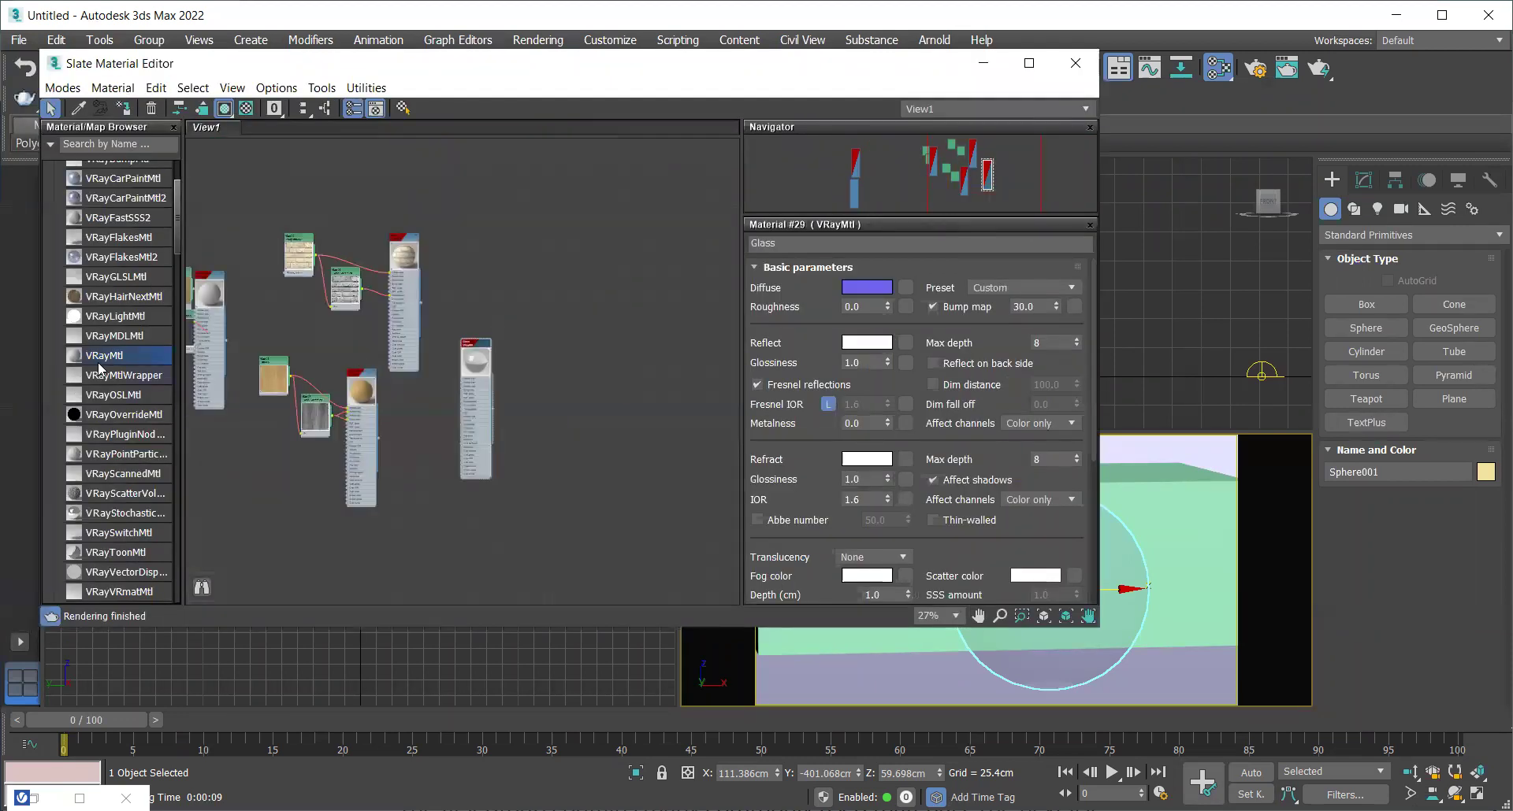
left_click_drag(109, 351, 537, 415)
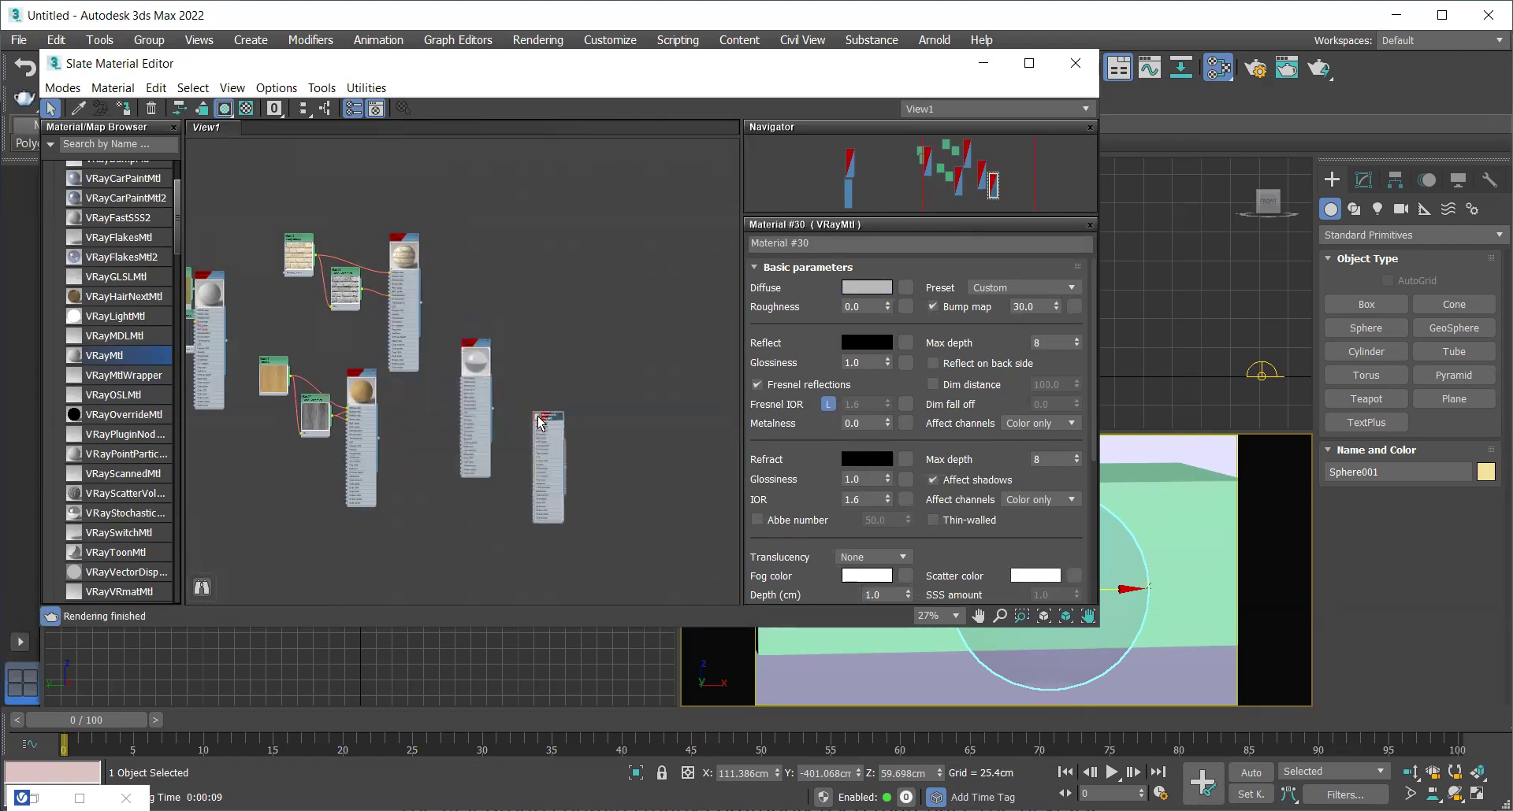
scroll(537, 414, "up", 5)
scroll(540, 414, "down", 6)
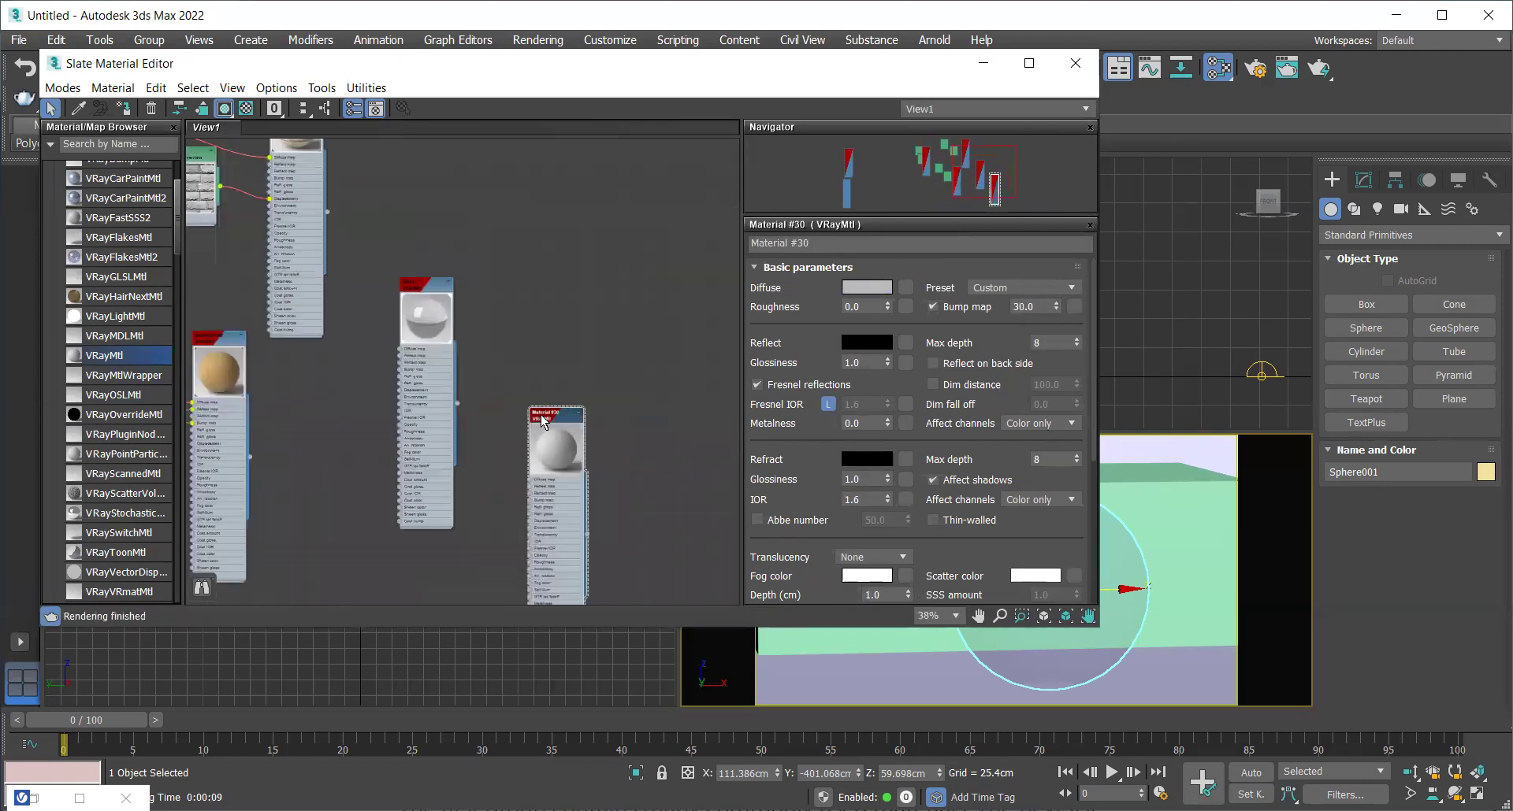
Examine how the maps connect to the wooden floor material's diffuse, reflect and bump slots
scroll(474, 405, "up", 4)
double_click(413, 353)
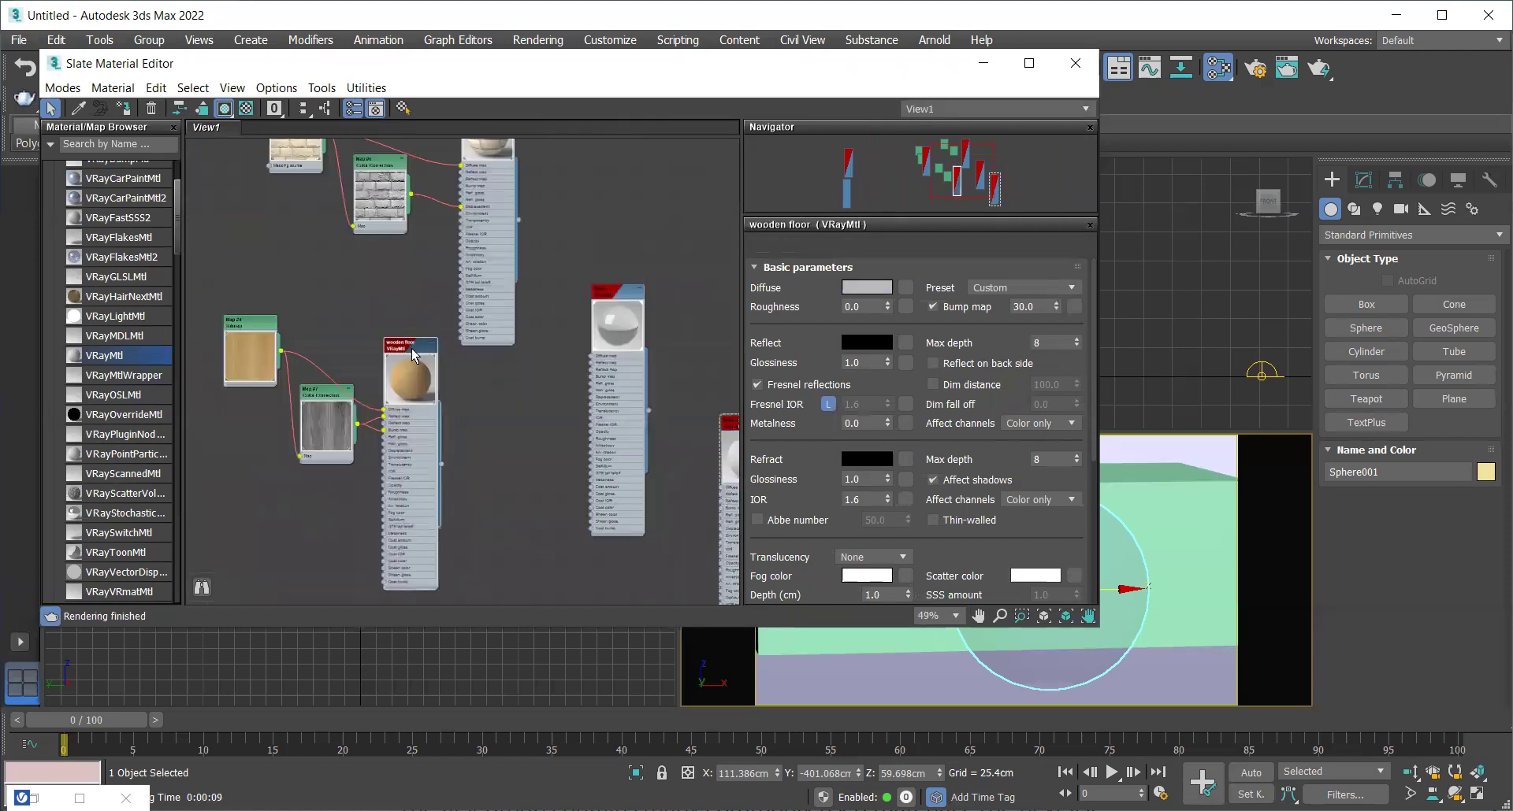
scroll(366, 438, "up", 2)
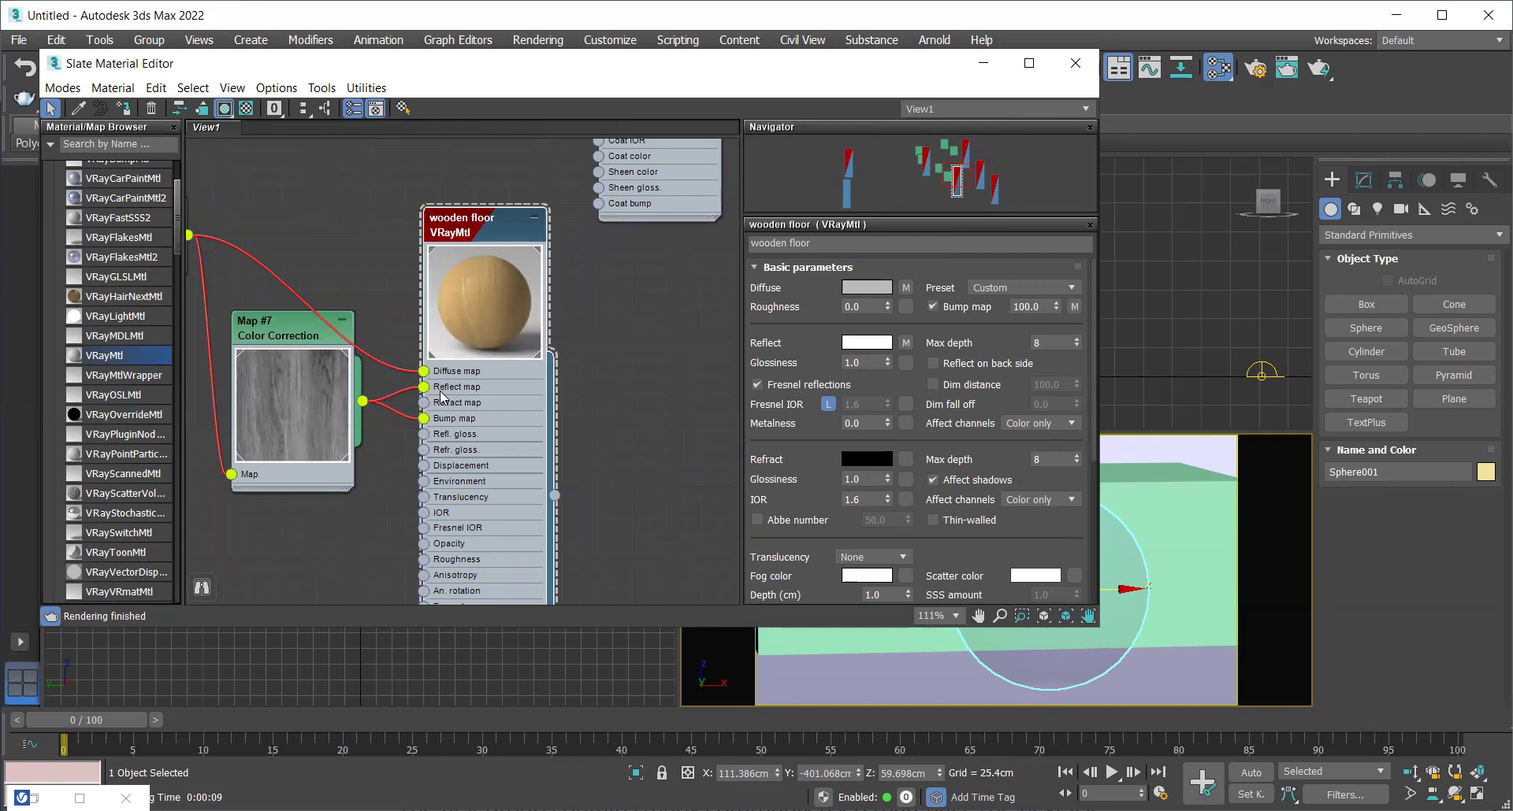
scroll(298, 388, "down", 5)
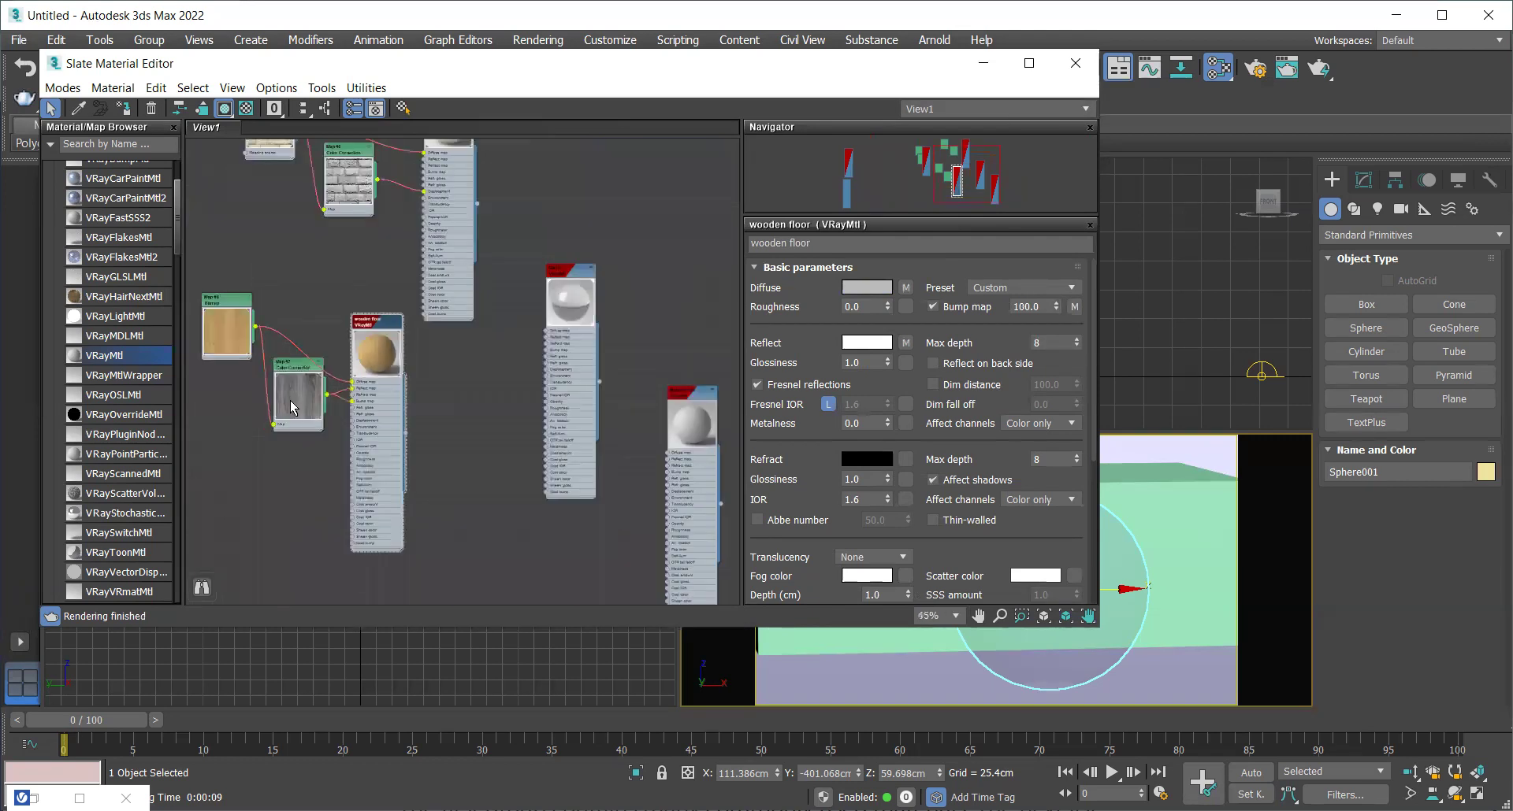
scroll(293, 407, "down", 2)
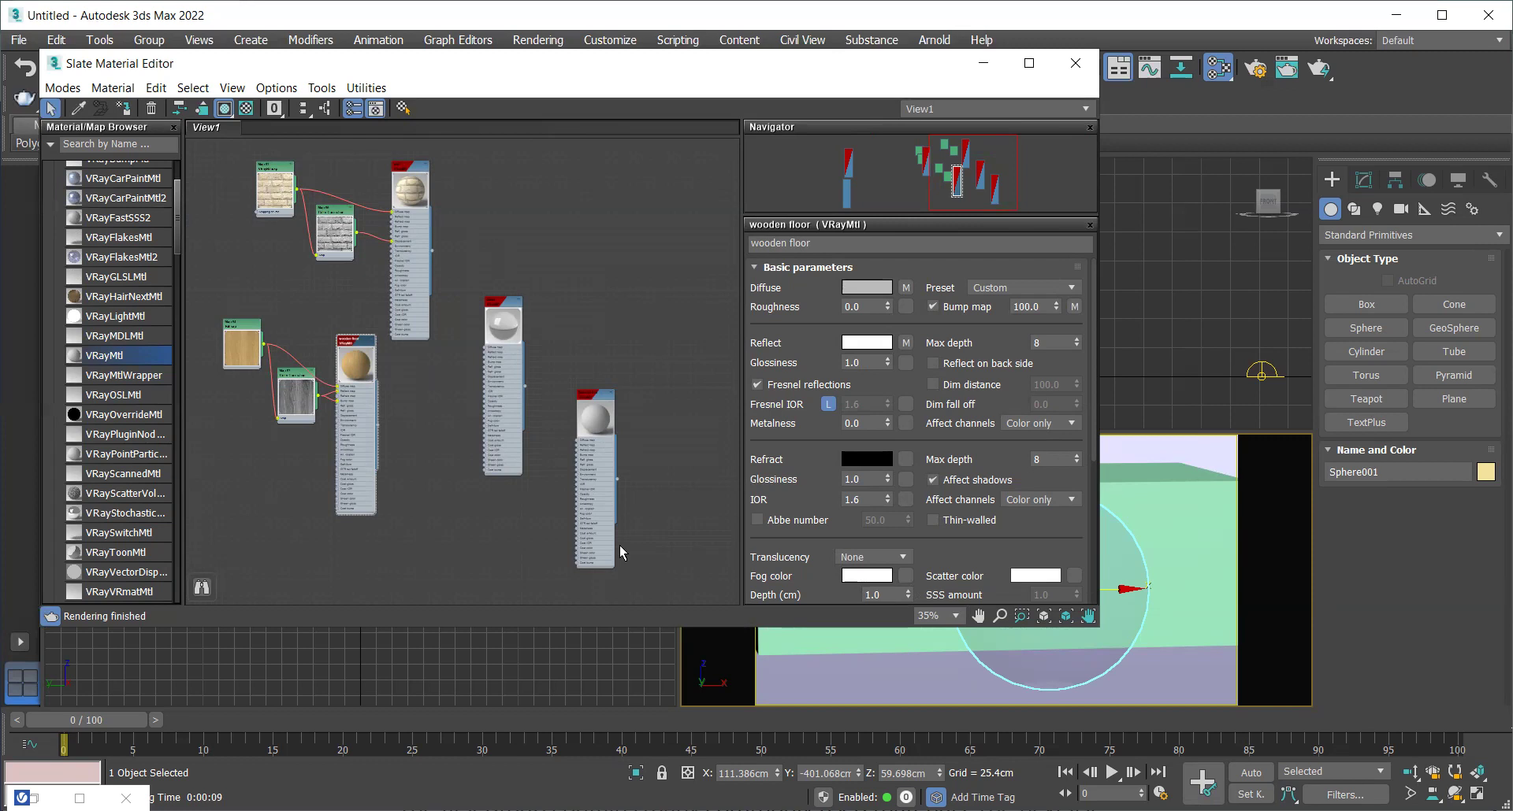
scroll(619, 546, "up", 3)
scroll(554, 475, "up", 2)
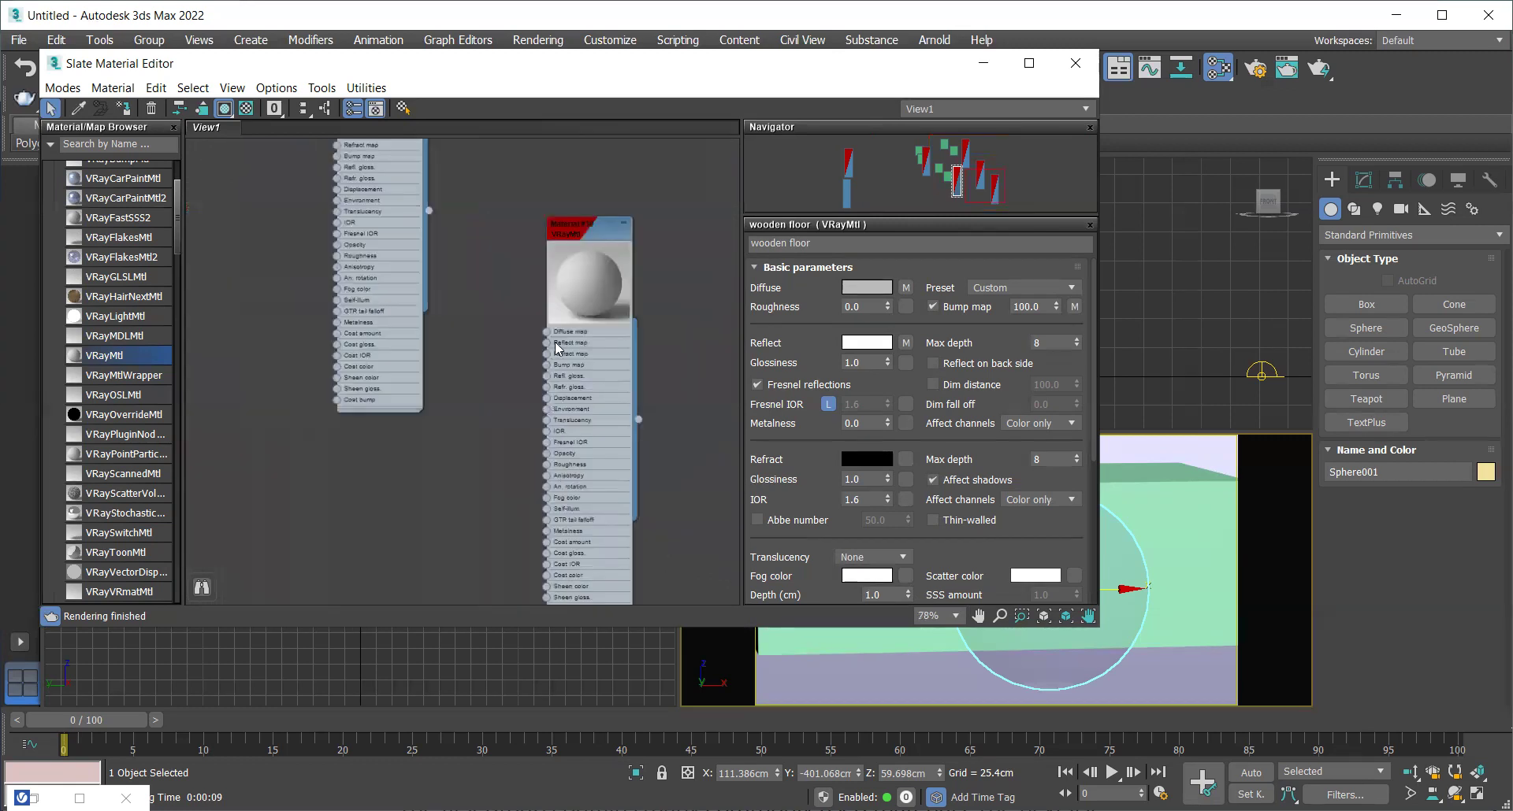
Resize the box behind the sphere to about 117.8 cm length, 441.6 cm width and 291.9 cm height
left_click(1195, 516)
left_click(984, 63)
left_click(1363, 180)
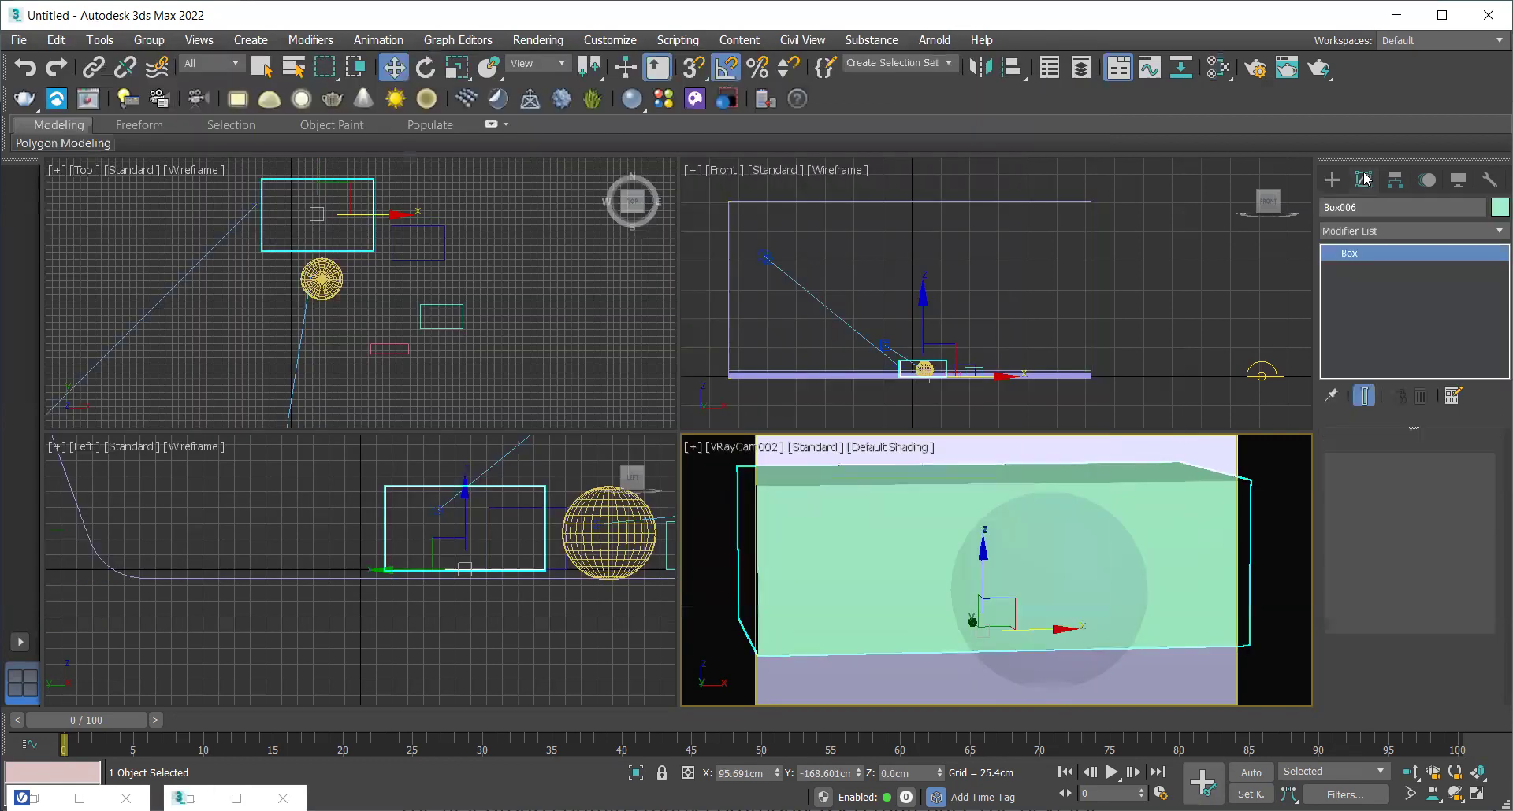
mouse_move(1472, 468)
left_mouse_down()
mouse_move(1467, 504)
mouse_move(1464, 352)
mouse_move(1470, 496)
left_mouse_up()
left_click(1194, 591)
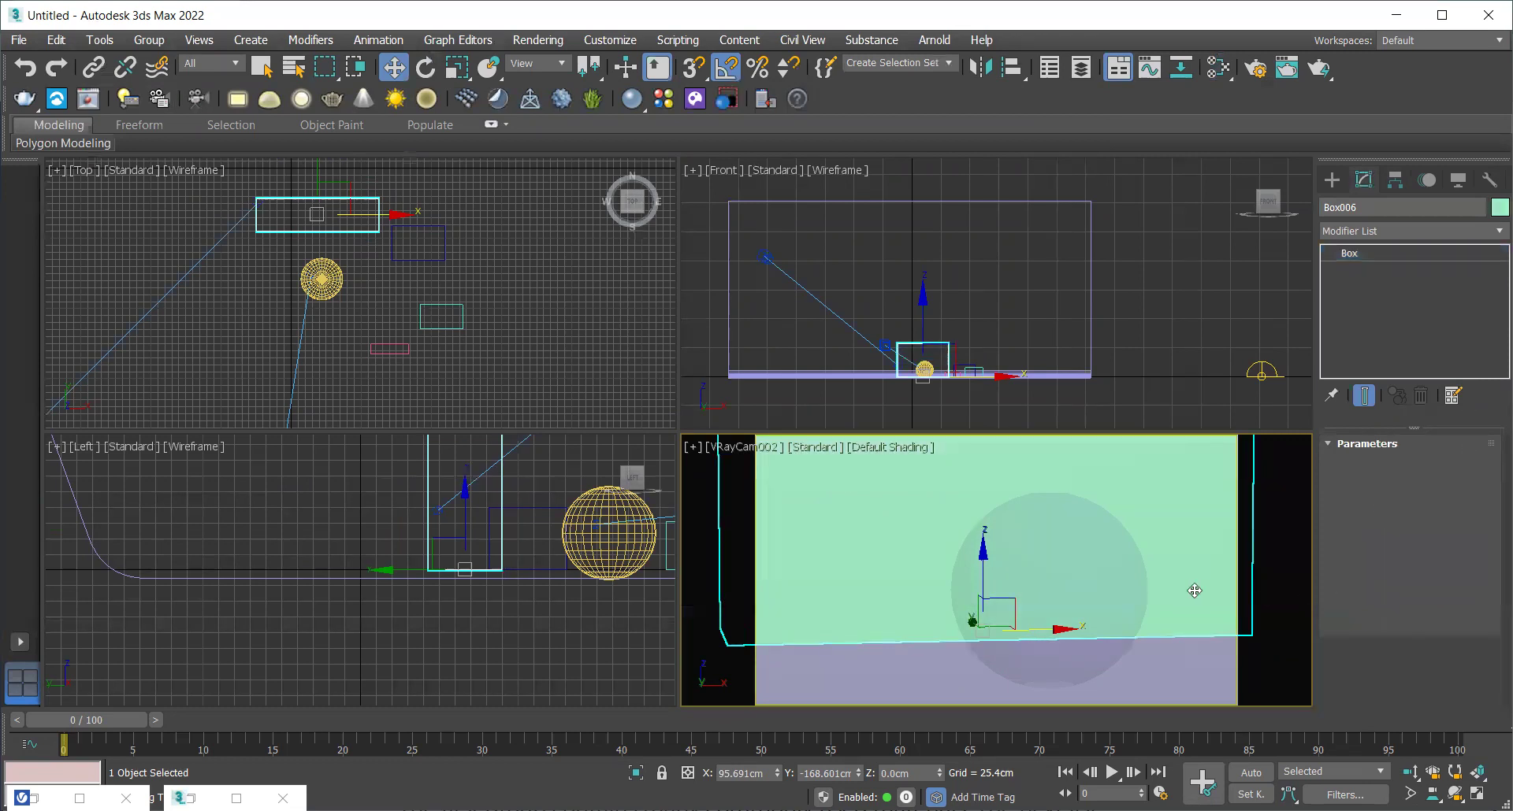
left_click(1026, 654)
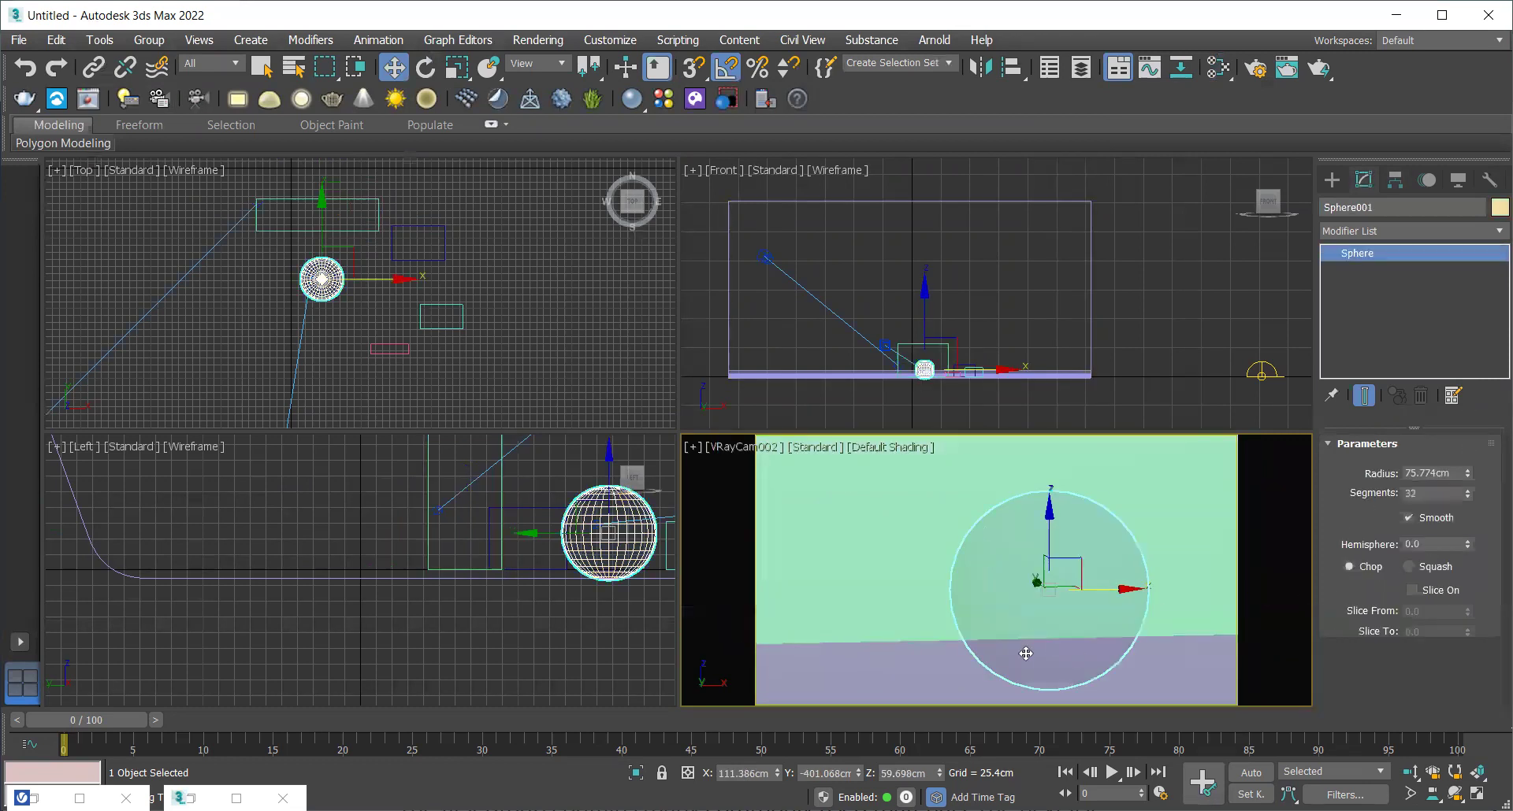
left_click(834, 595)
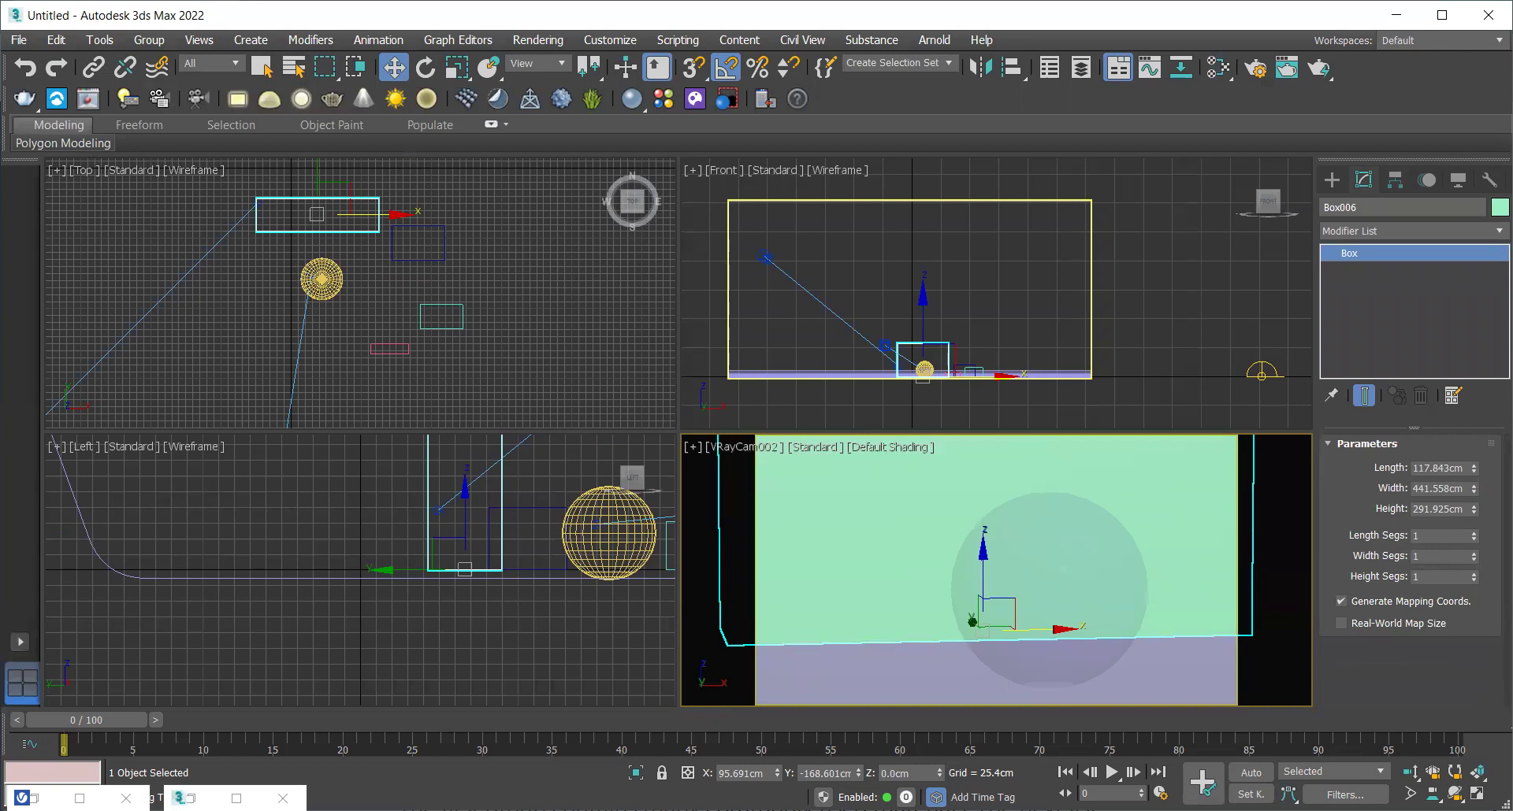
Rename the new VRayMtl as wallpaper
key("m")
left_click(582, 232)
scroll(727, 223, "up", 2)
left_click(761, 242)
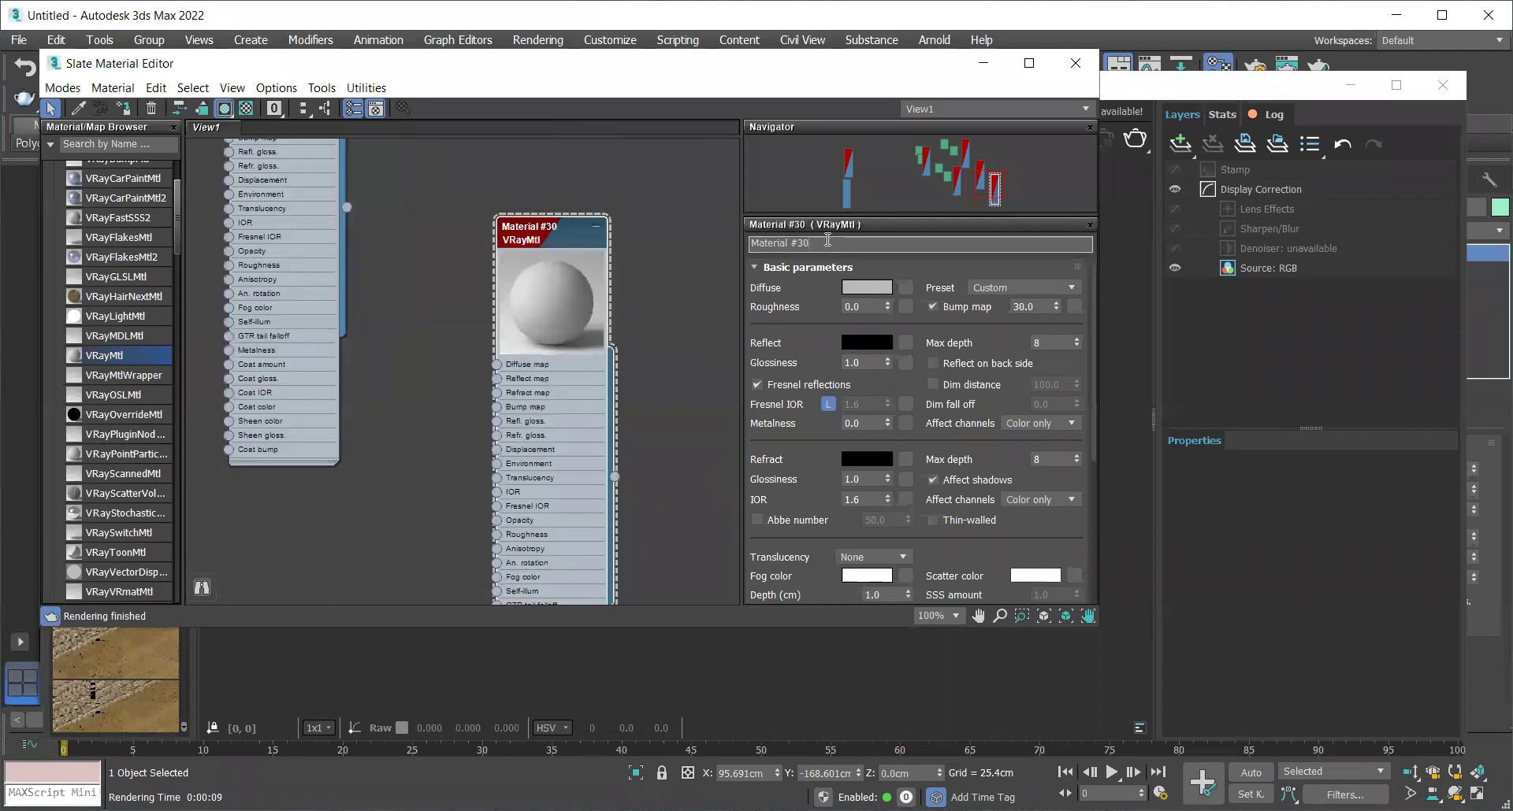
key("BackSpace")
type("wallpape")
left_click(704, 338)
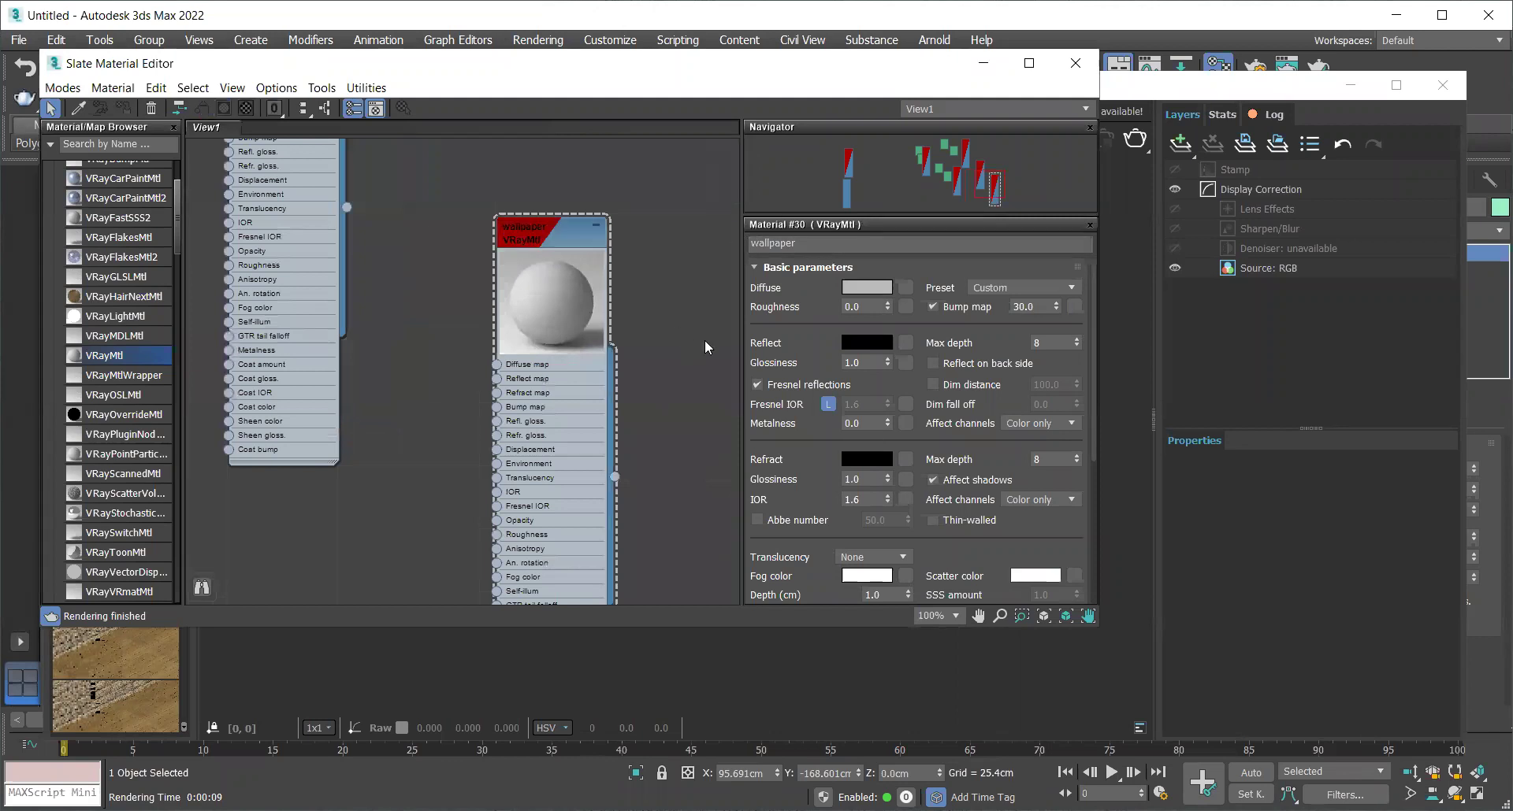
Set the wallpaper material's diffuse color to a light peach tone
left_click(867, 287)
mouse_move(900, 168)
left_mouse_down()
mouse_move(890, 111)
mouse_move(765, 106)
left_mouse_up()
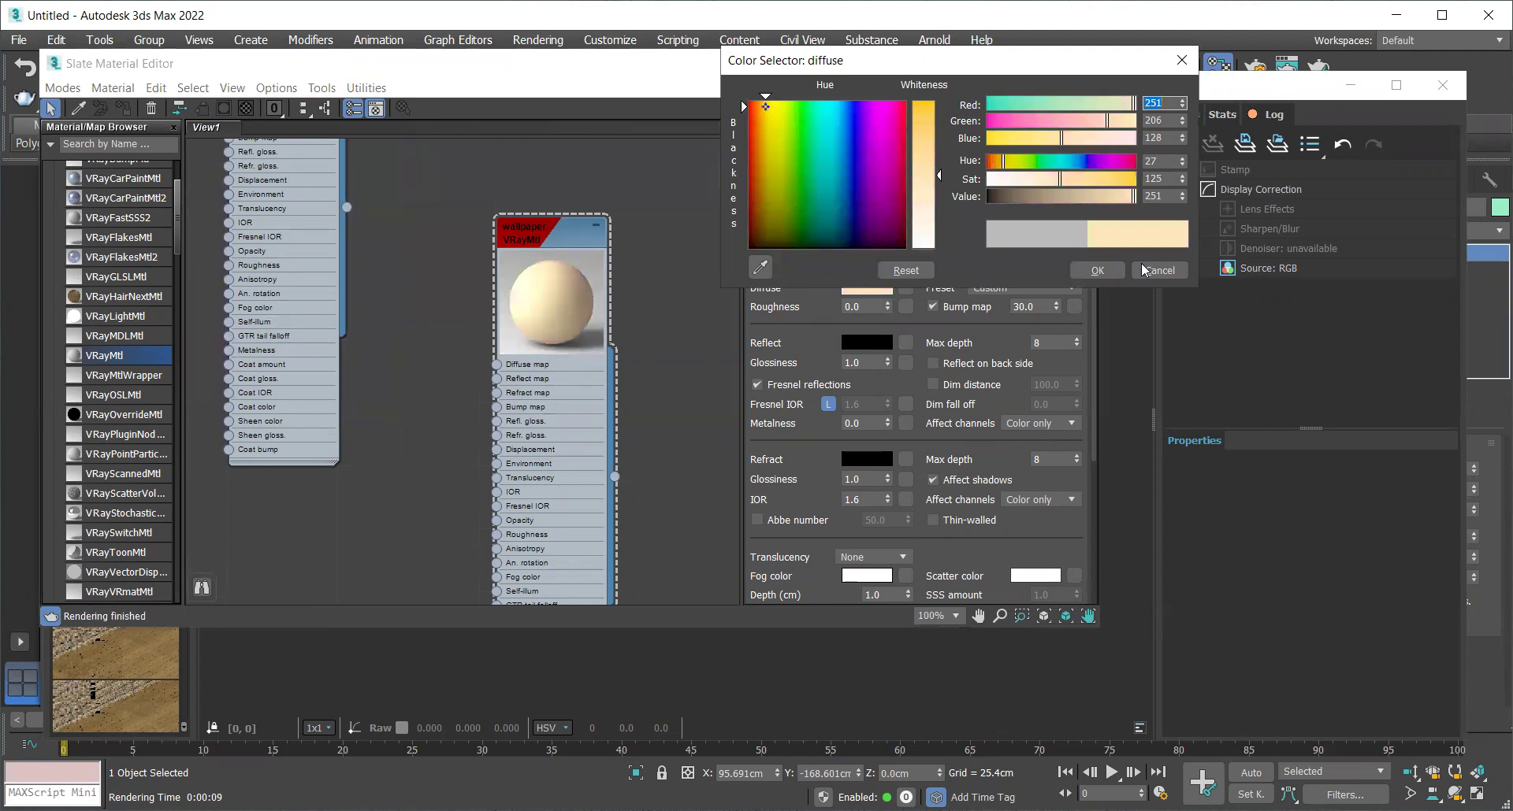
left_click_drag(1067, 189, 1111, 196)
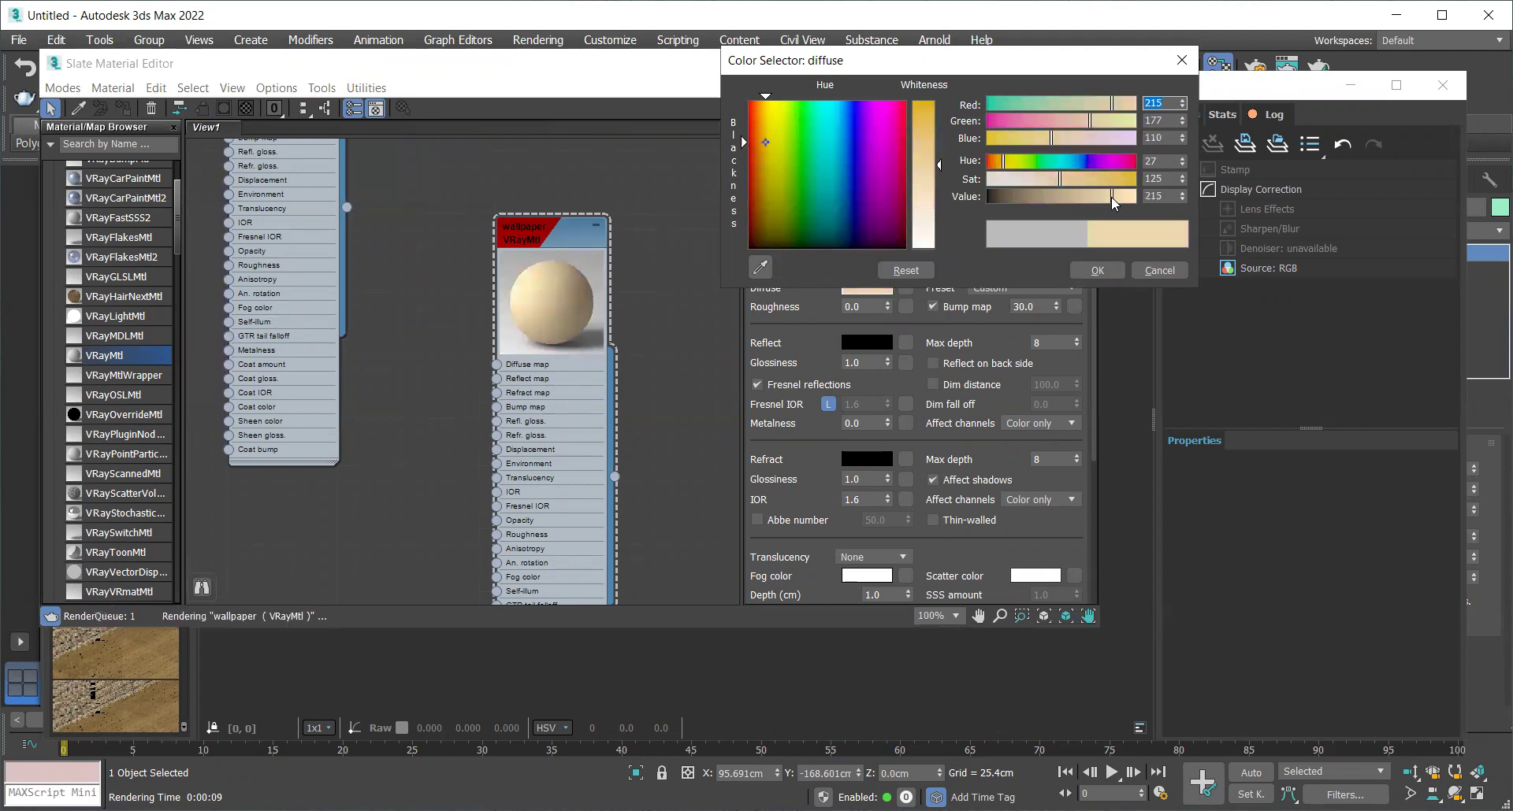
left_click(1109, 186)
left_click_drag(938, 124, 939, 180)
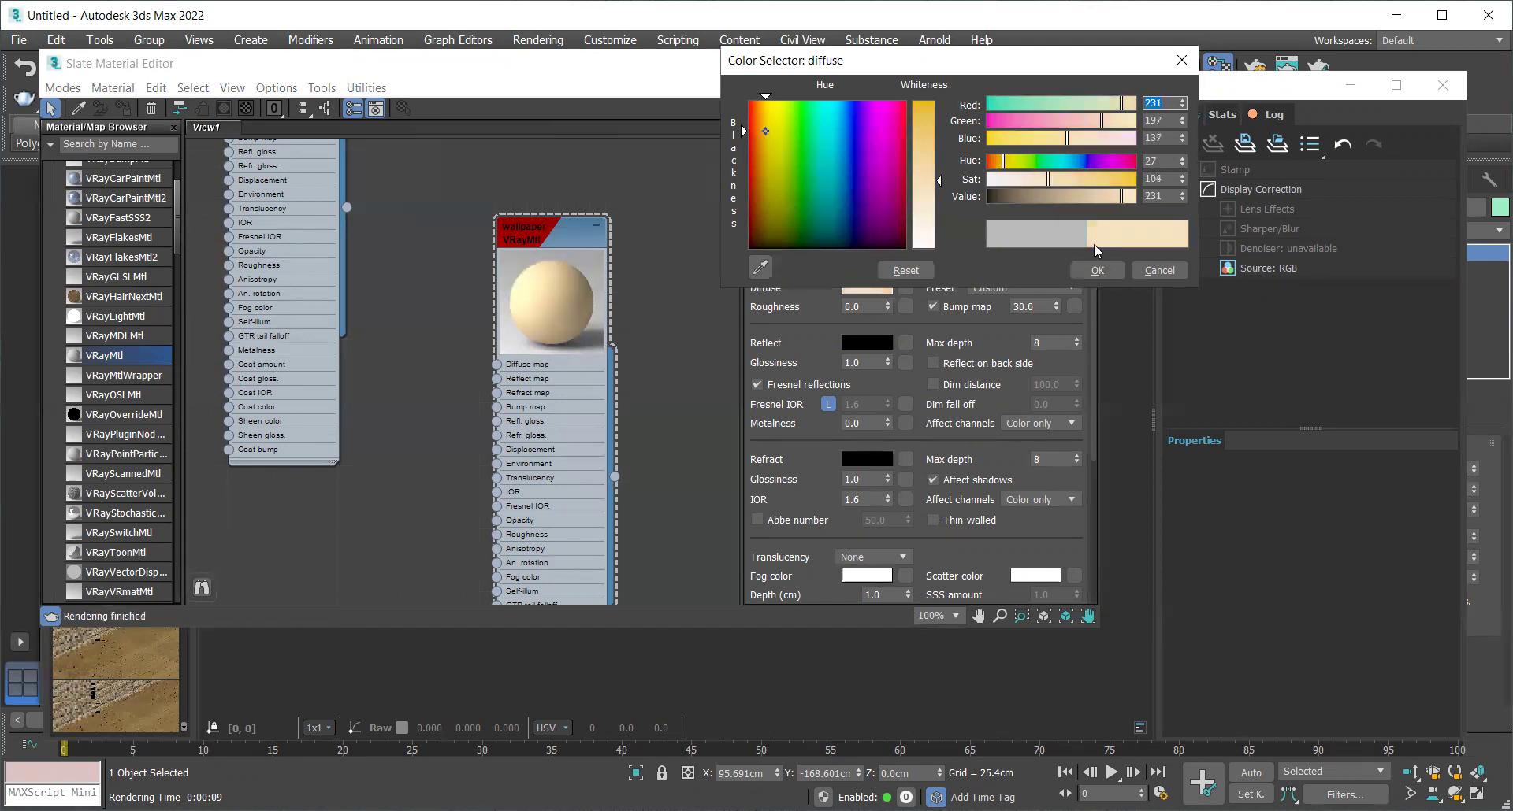
left_click_drag(1101, 121, 1092, 120)
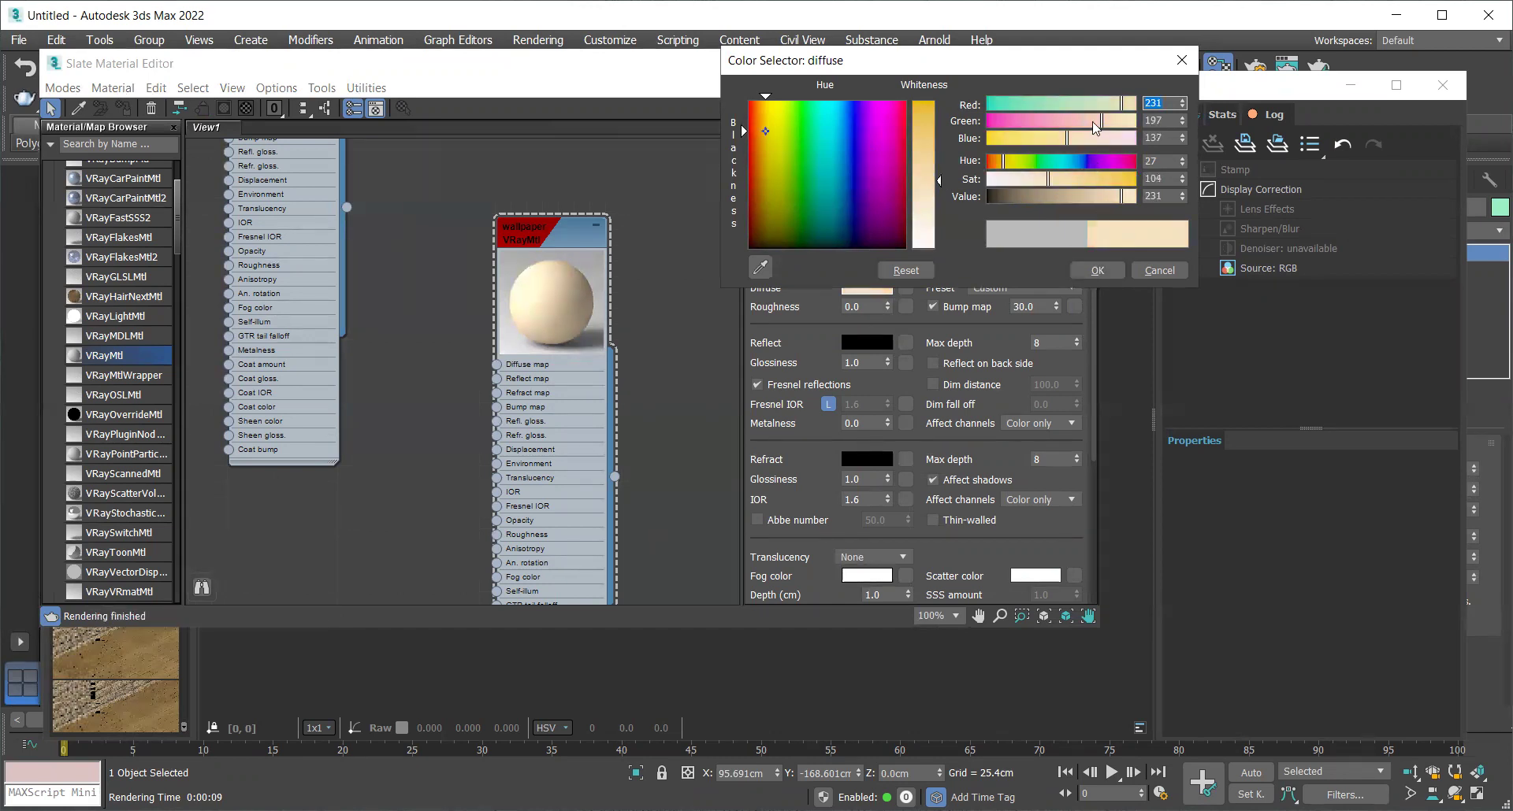
left_click(1096, 269)
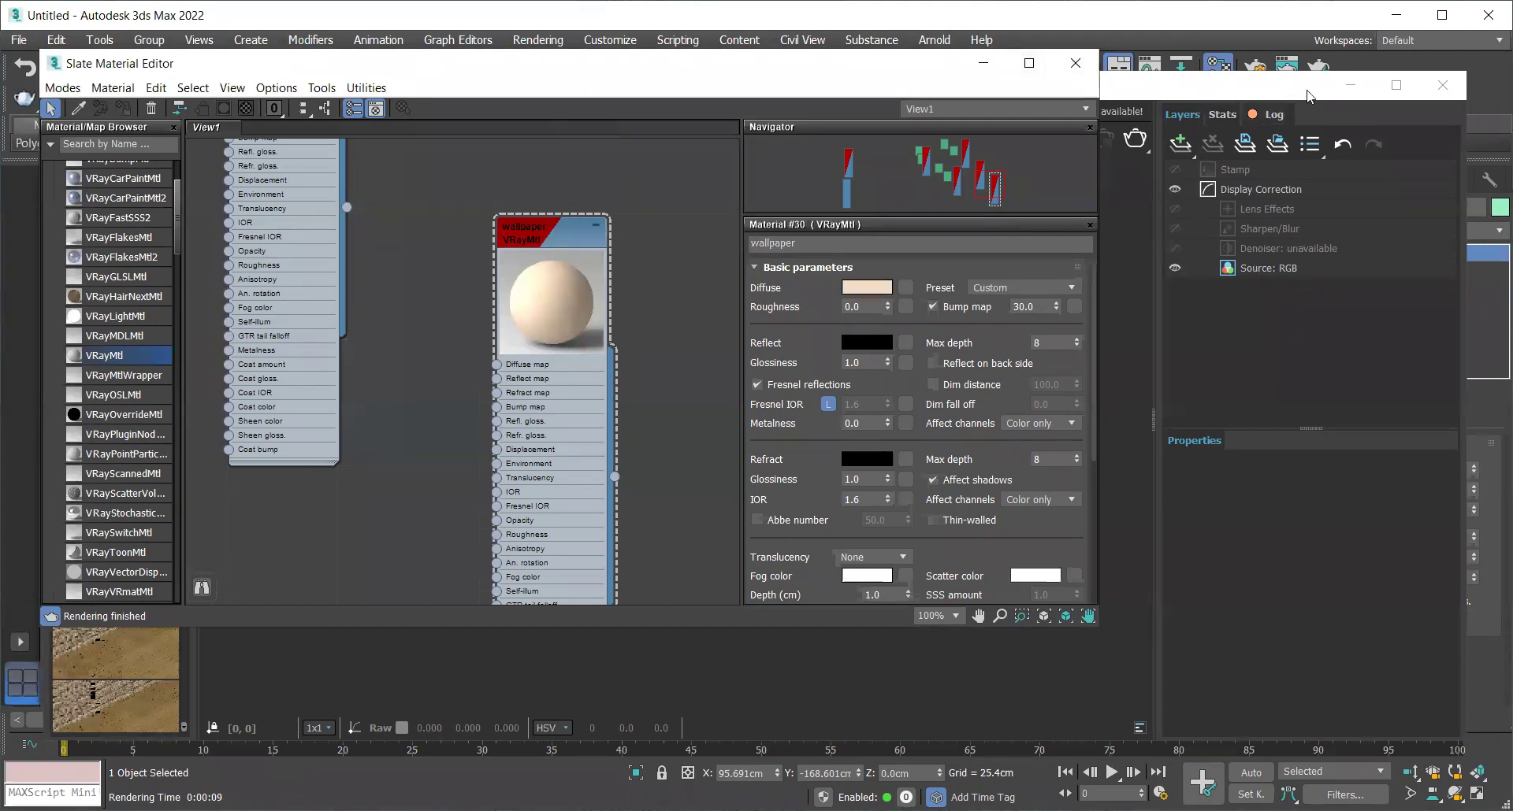
Assign the wallpaper material to the box behind the sphere and bring the whole material editor window into view
left_click(1349, 85)
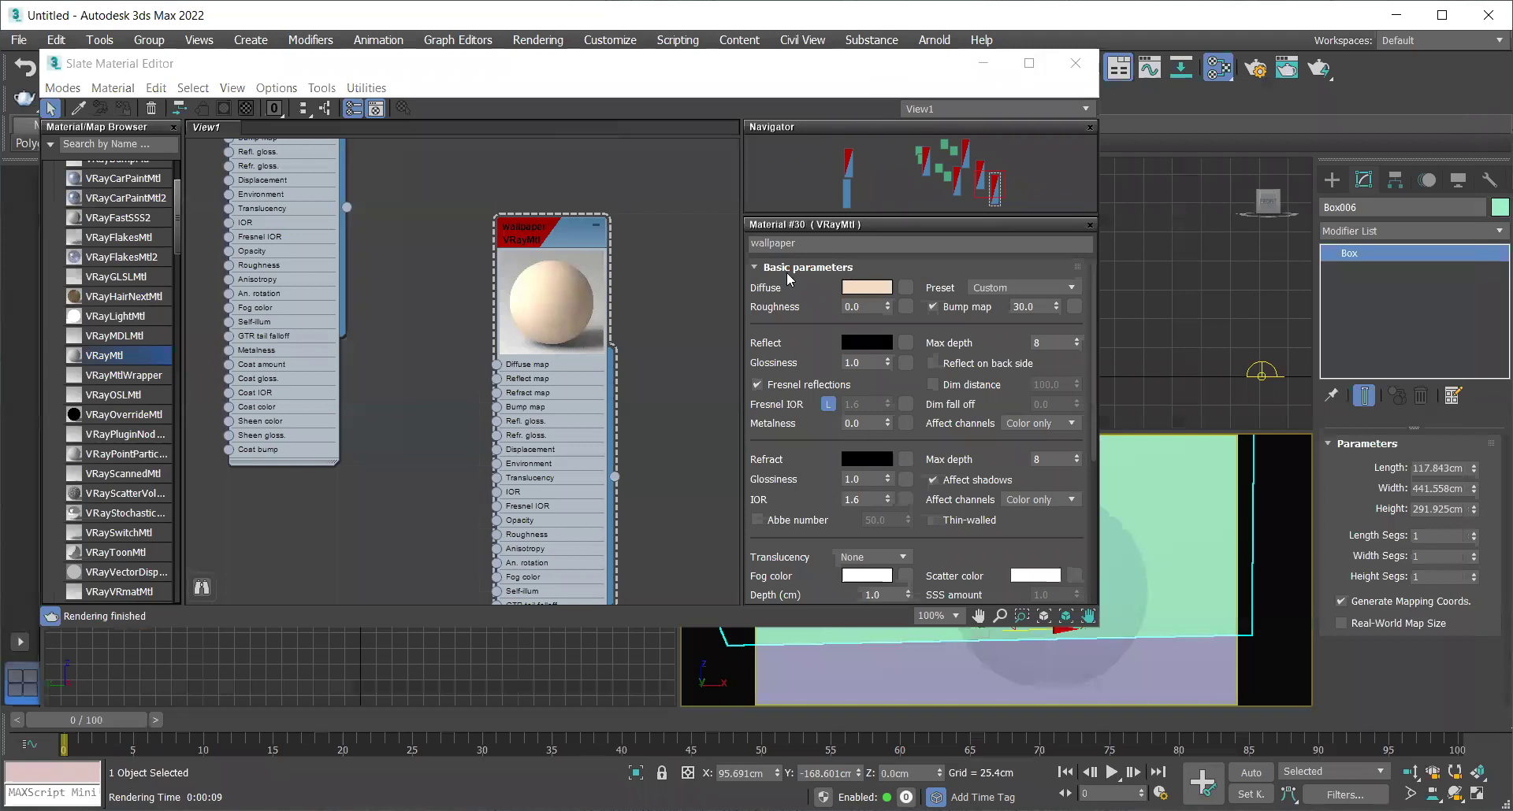
left_click_drag(542, 478, 1190, 522)
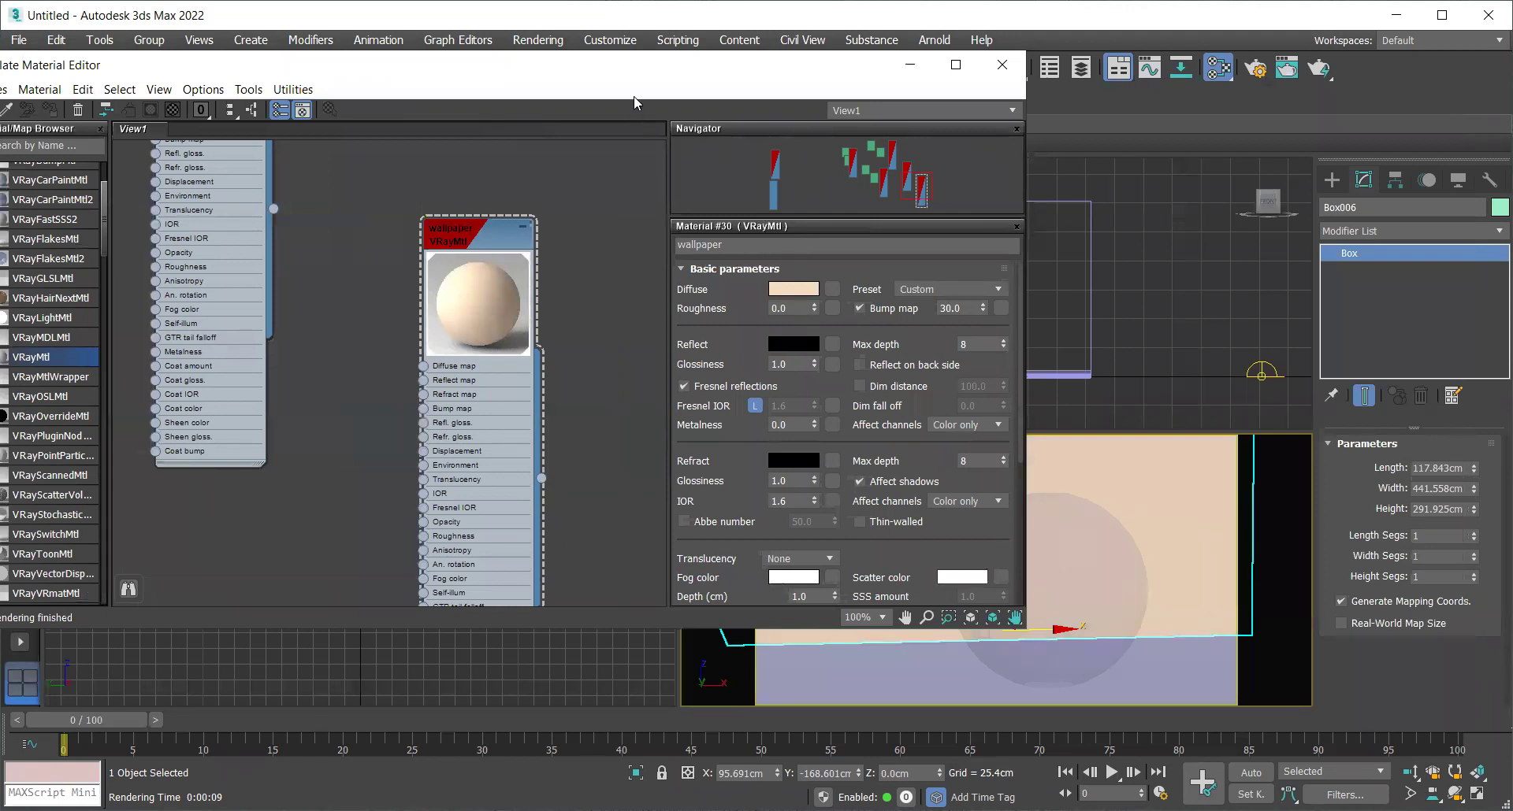
left_click_drag(652, 75, 785, 73)
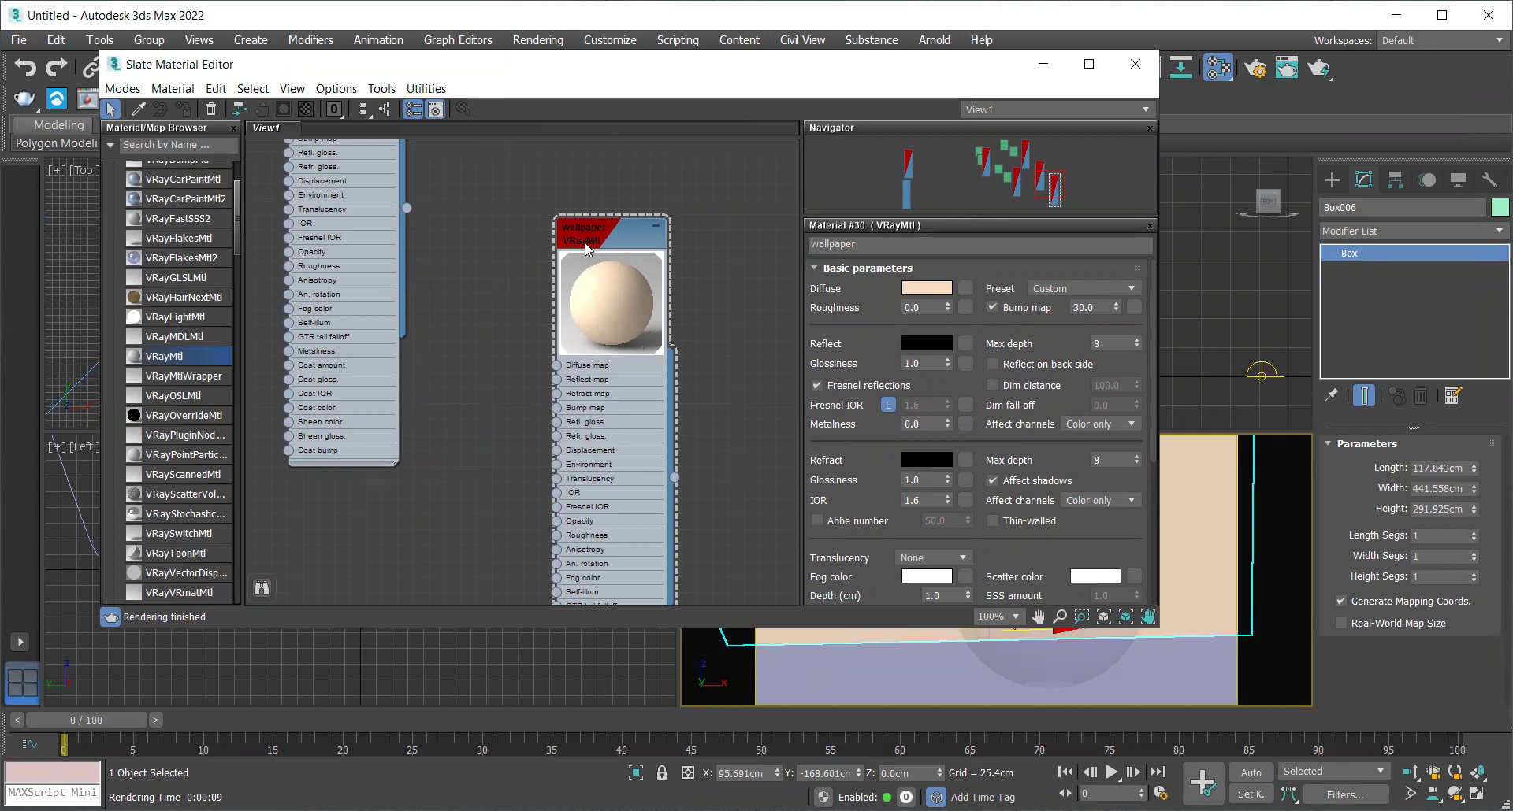
Load the zigzag image IMG-20230606-WA0005 from the desktop's B&W folder as a VRayBitmap in the wallpaper material's reflect map
scroll(587, 249, "up", 4)
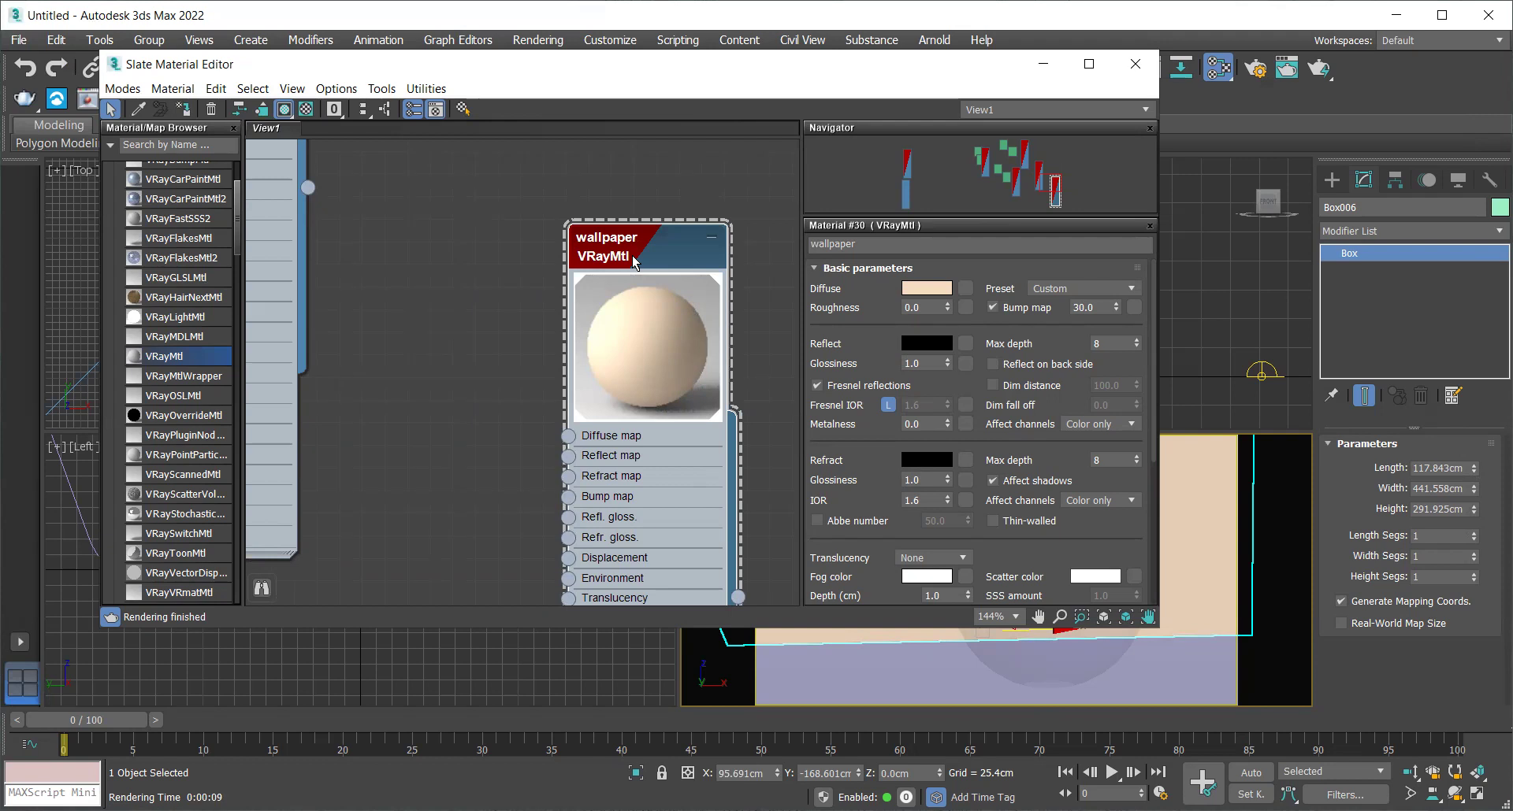
left_click(964, 347)
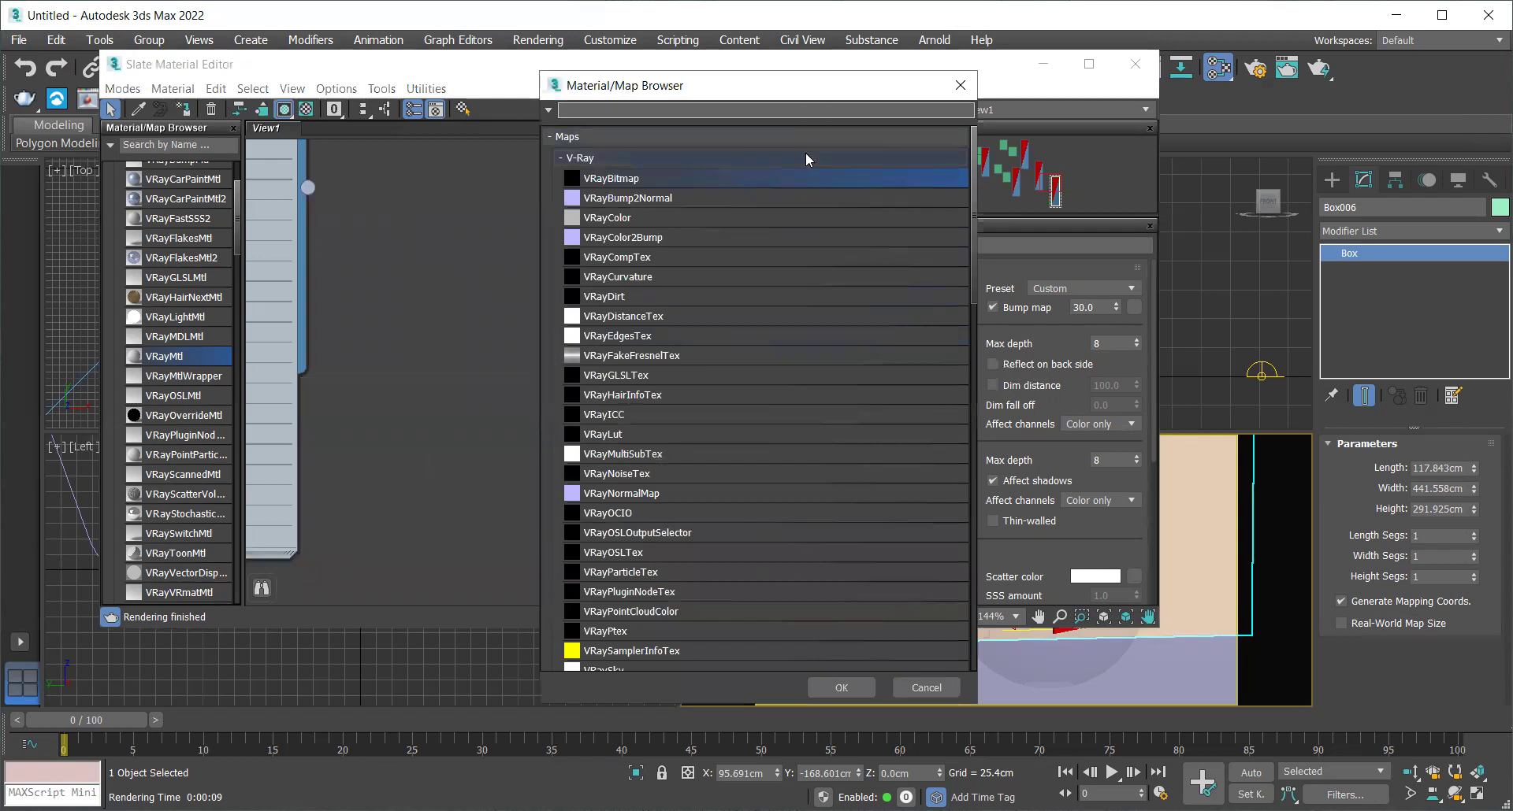
double_click(806, 175)
left_click(60, 206)
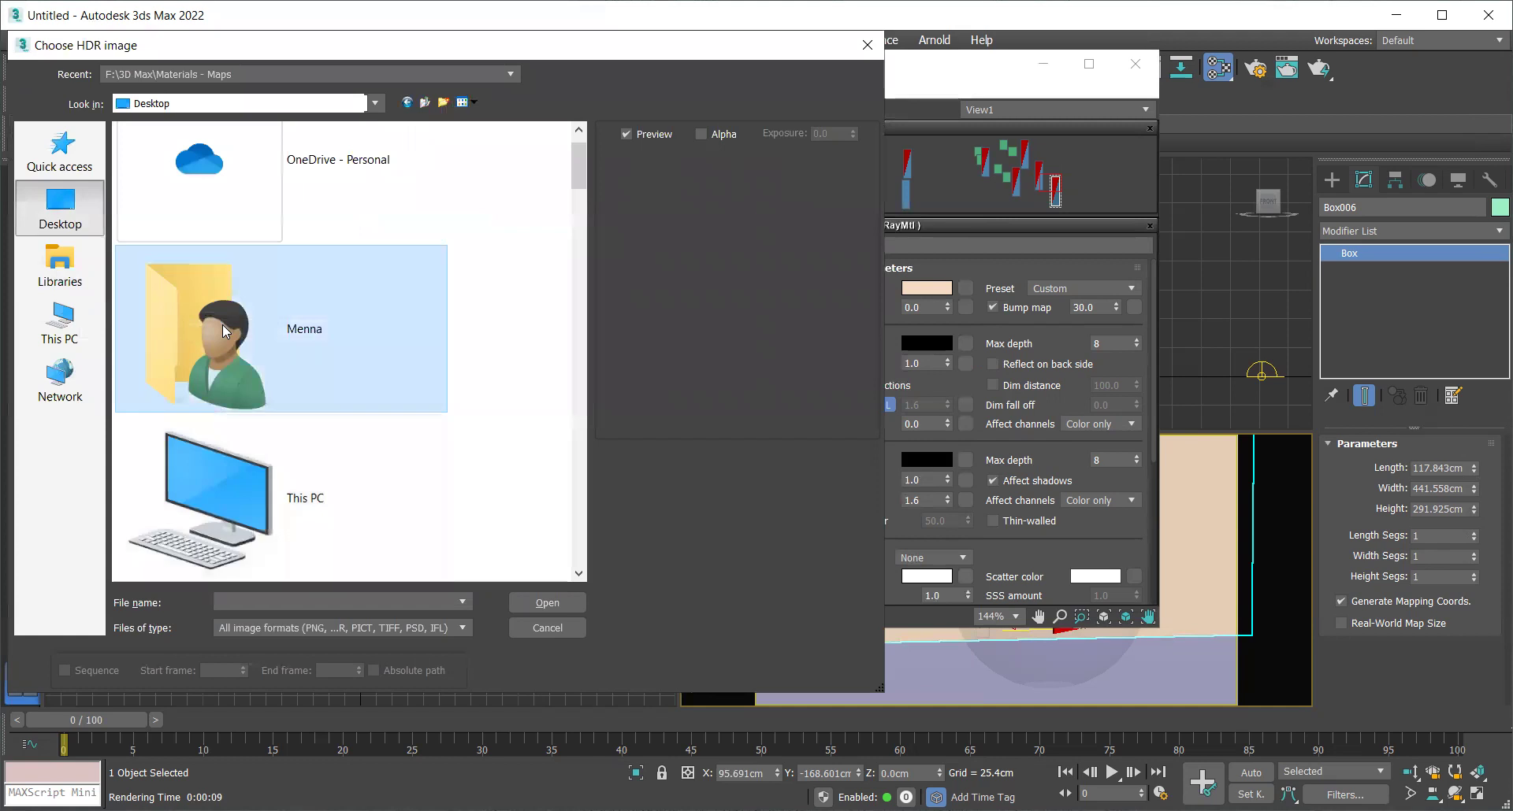
double_click(222, 330)
double_click(233, 232)
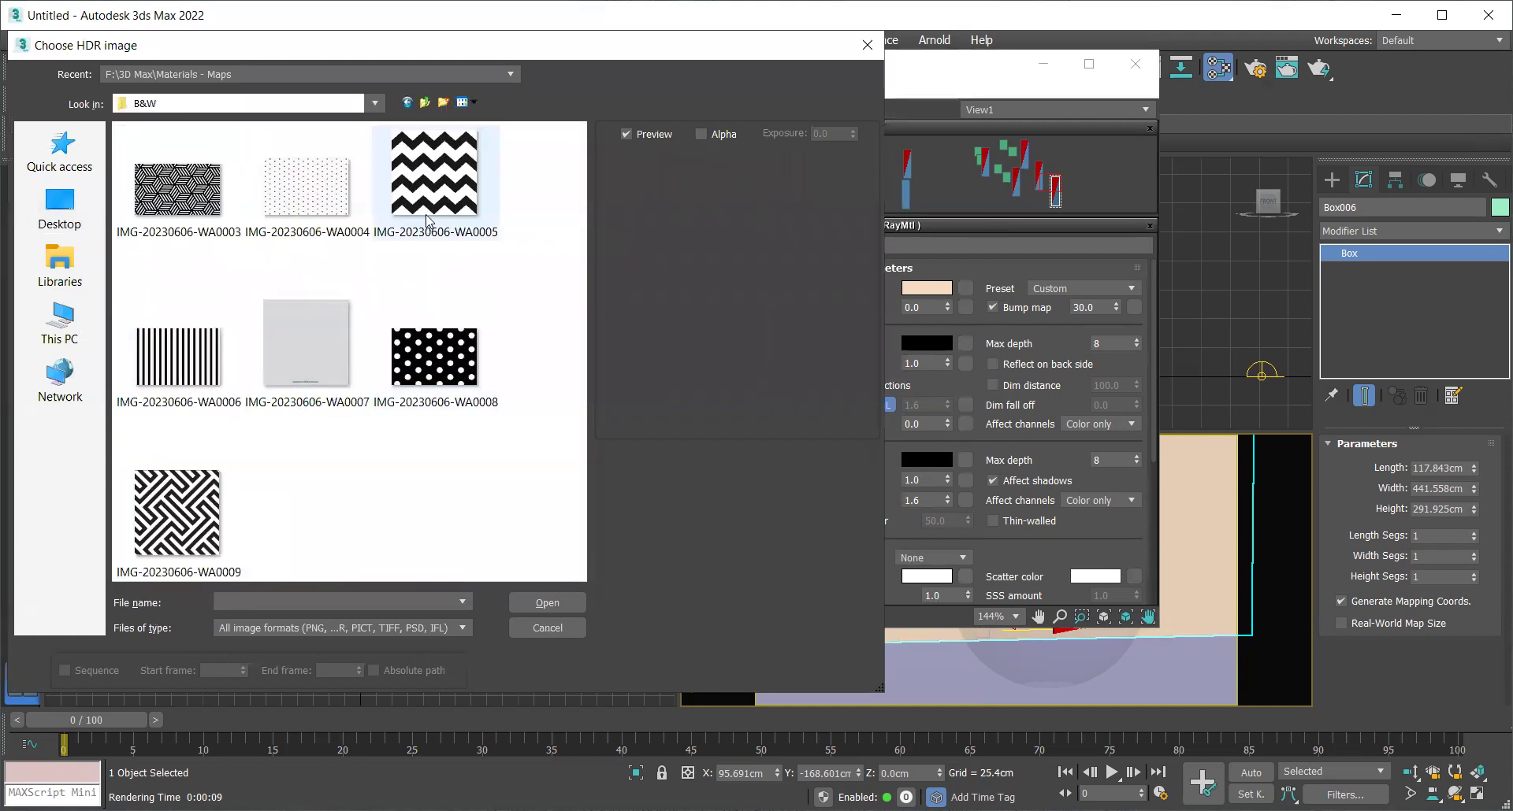
left_click(435, 190)
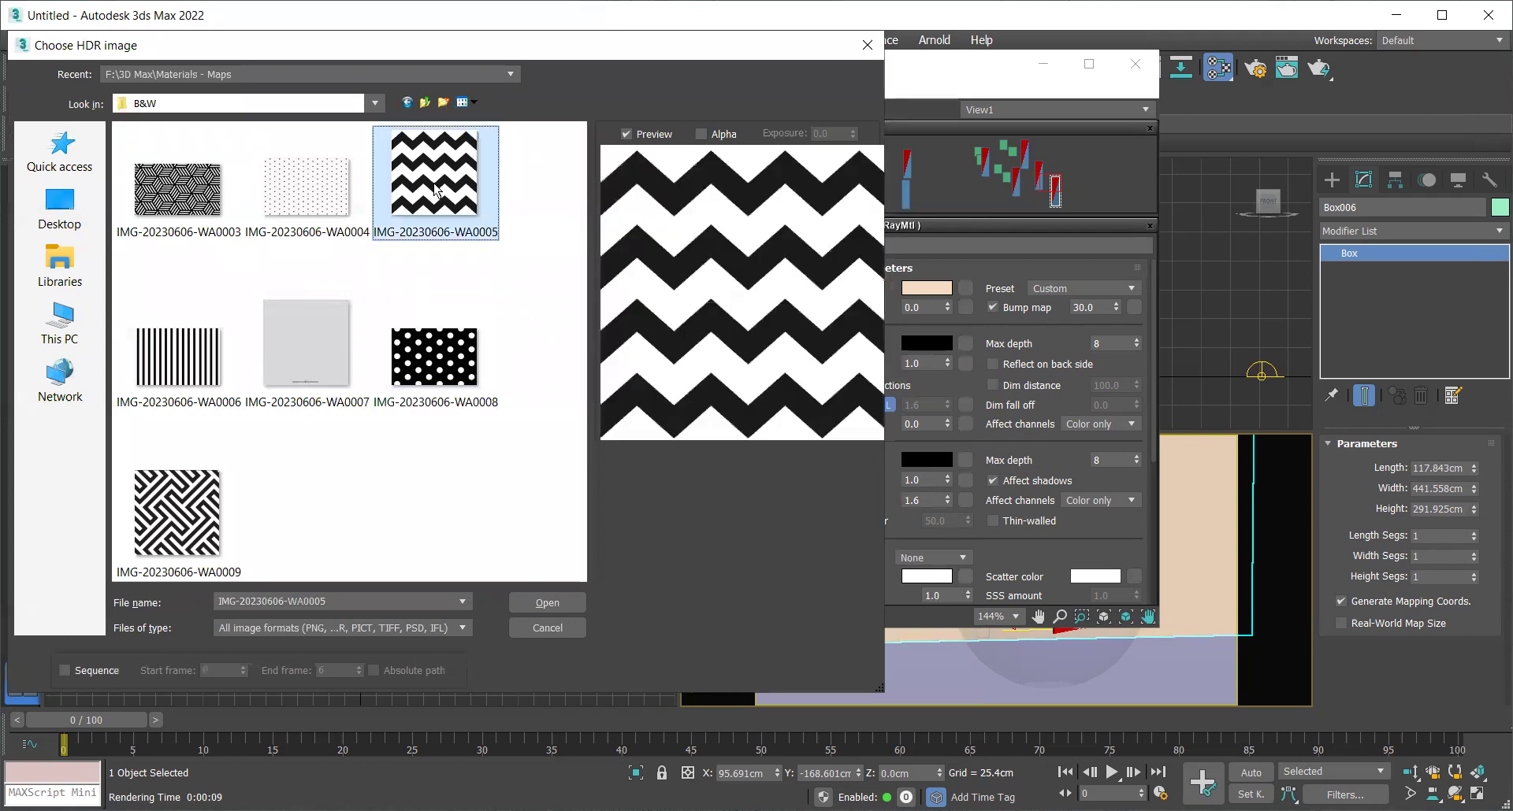
double_click(435, 189)
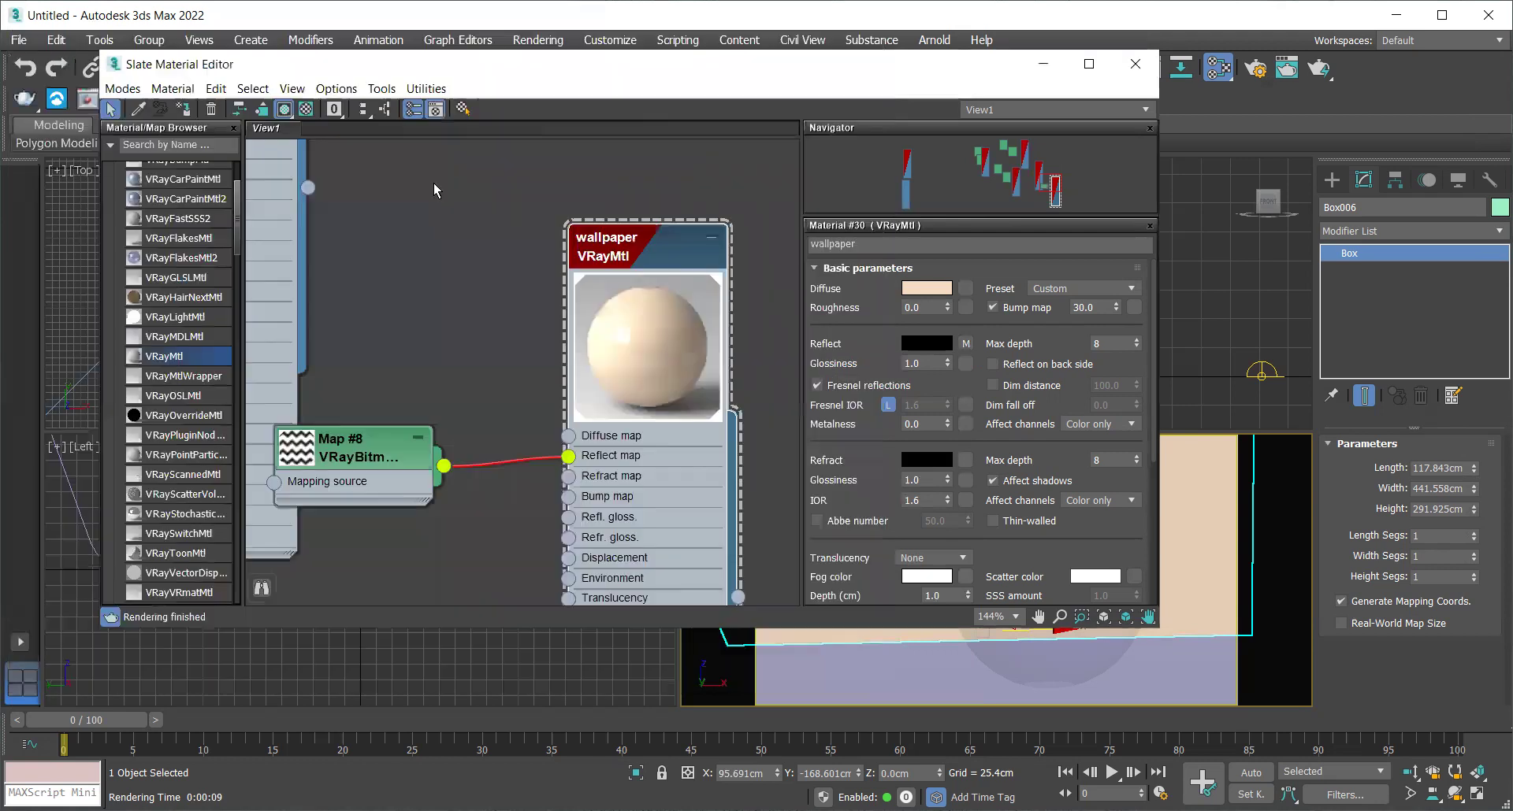
Enlarge the zigzag bitmap node's thumbnail and place the node beside the wallpaper material
left_click(293, 463)
double_click(364, 446)
left_click_drag(364, 446, 406, 379)
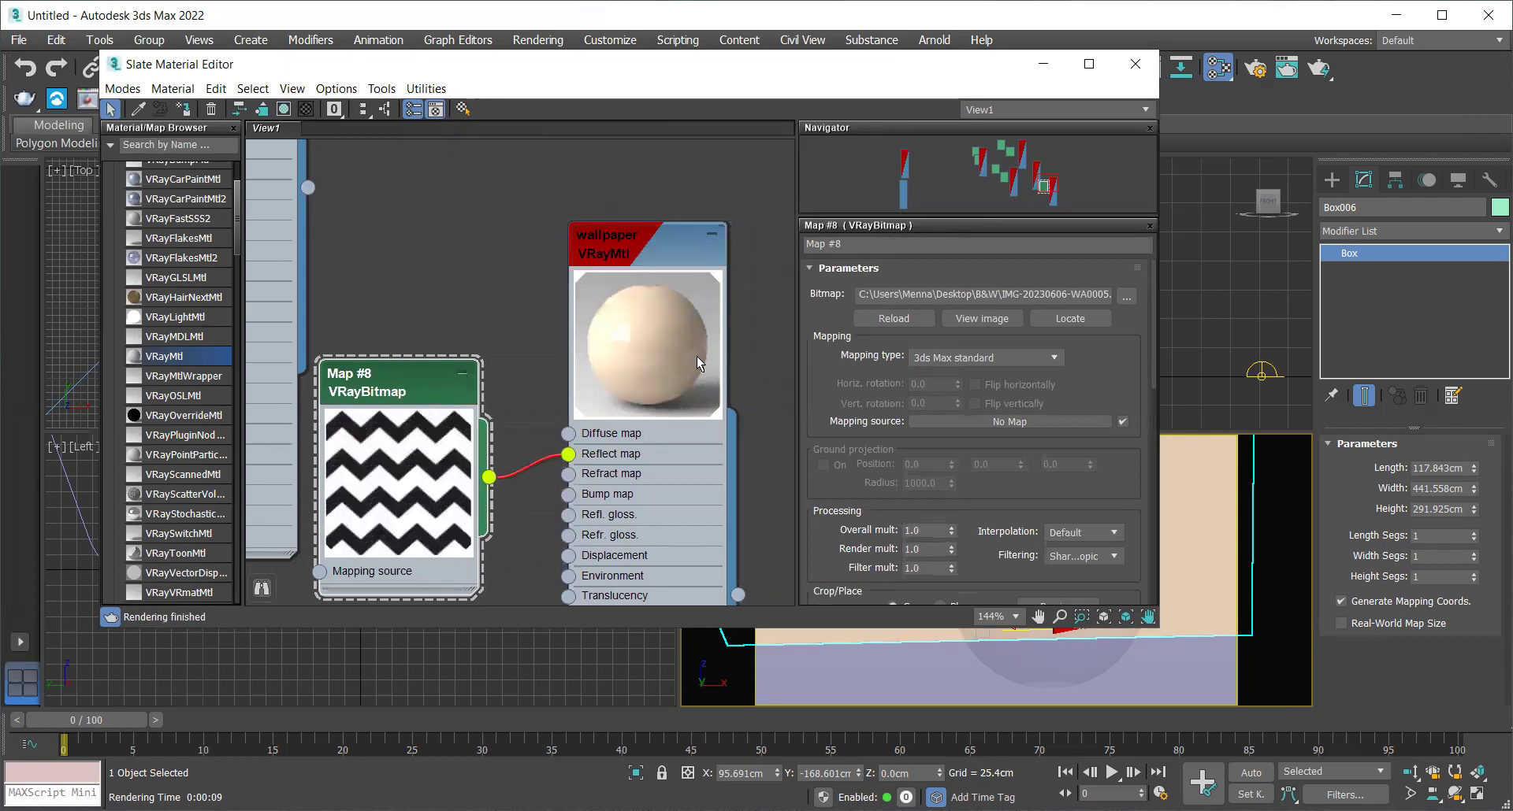
Open an enlarged preview window of the wallpaper material to examine its reflection
right_click(601, 341)
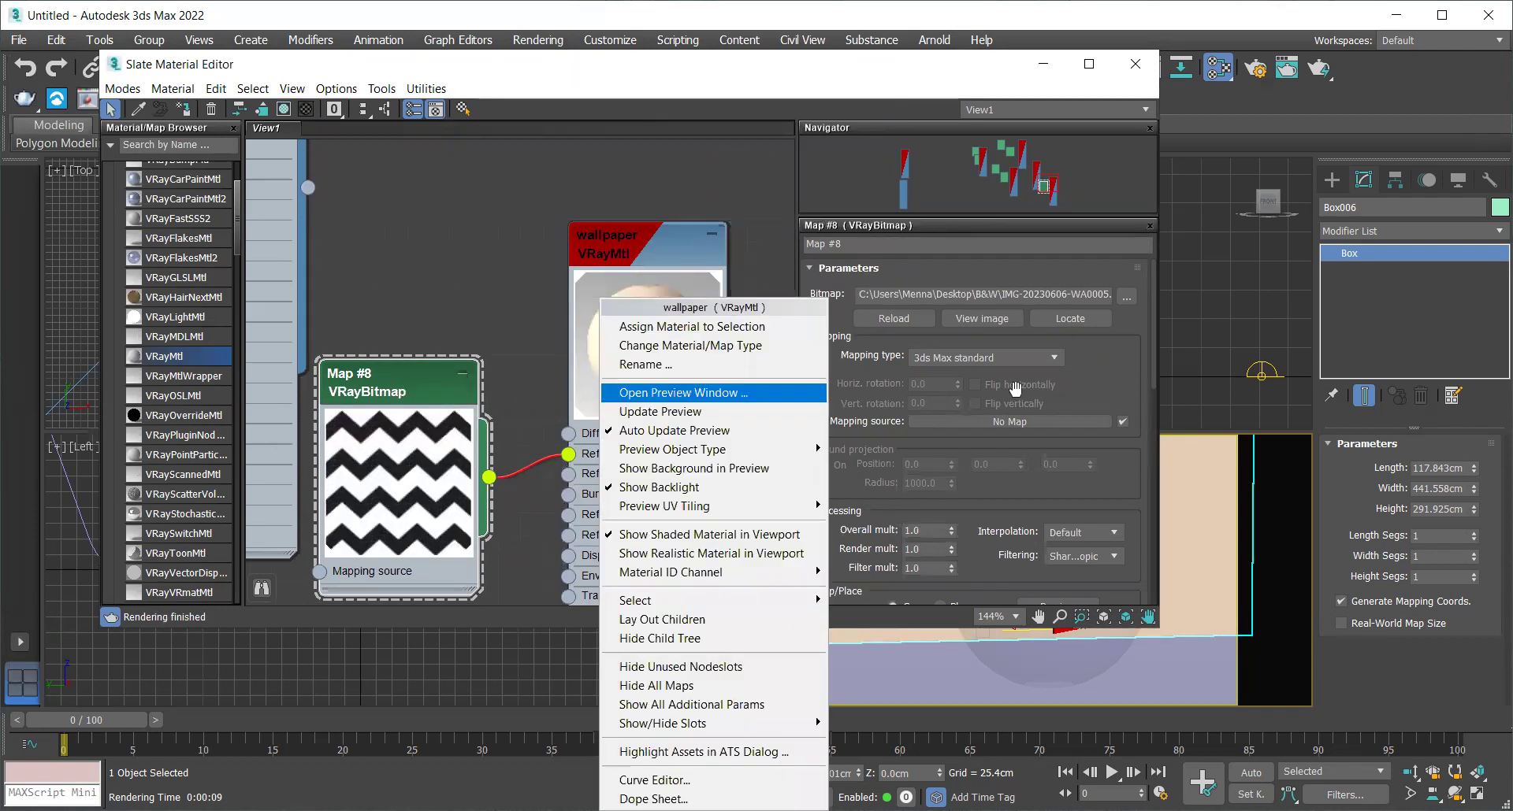
left_click(687, 394)
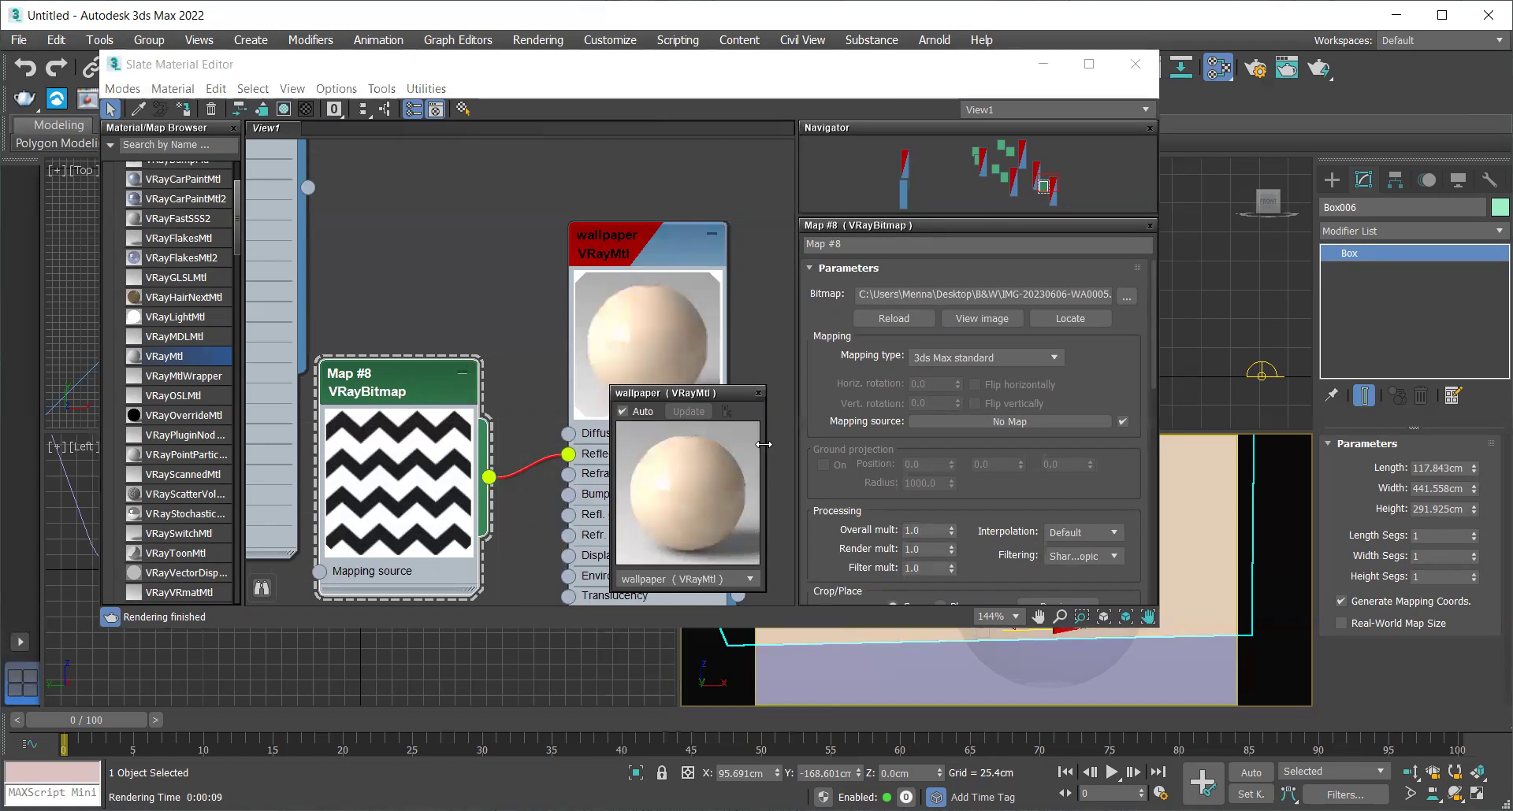
left_click_drag(763, 444, 1139, 444)
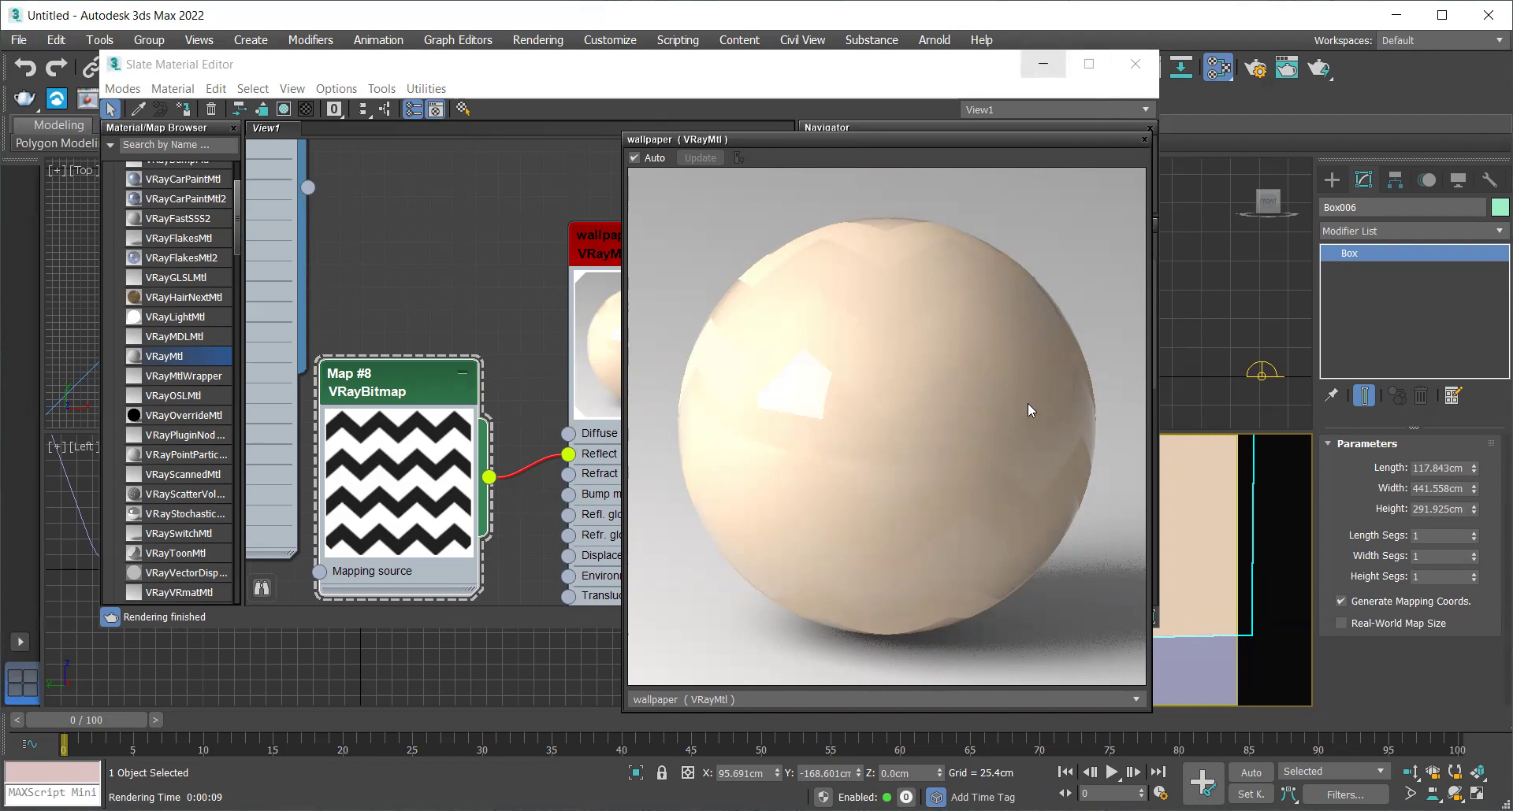
Render the camera view and examine the wallpaper box and glass sphere up close
left_click(1042, 64)
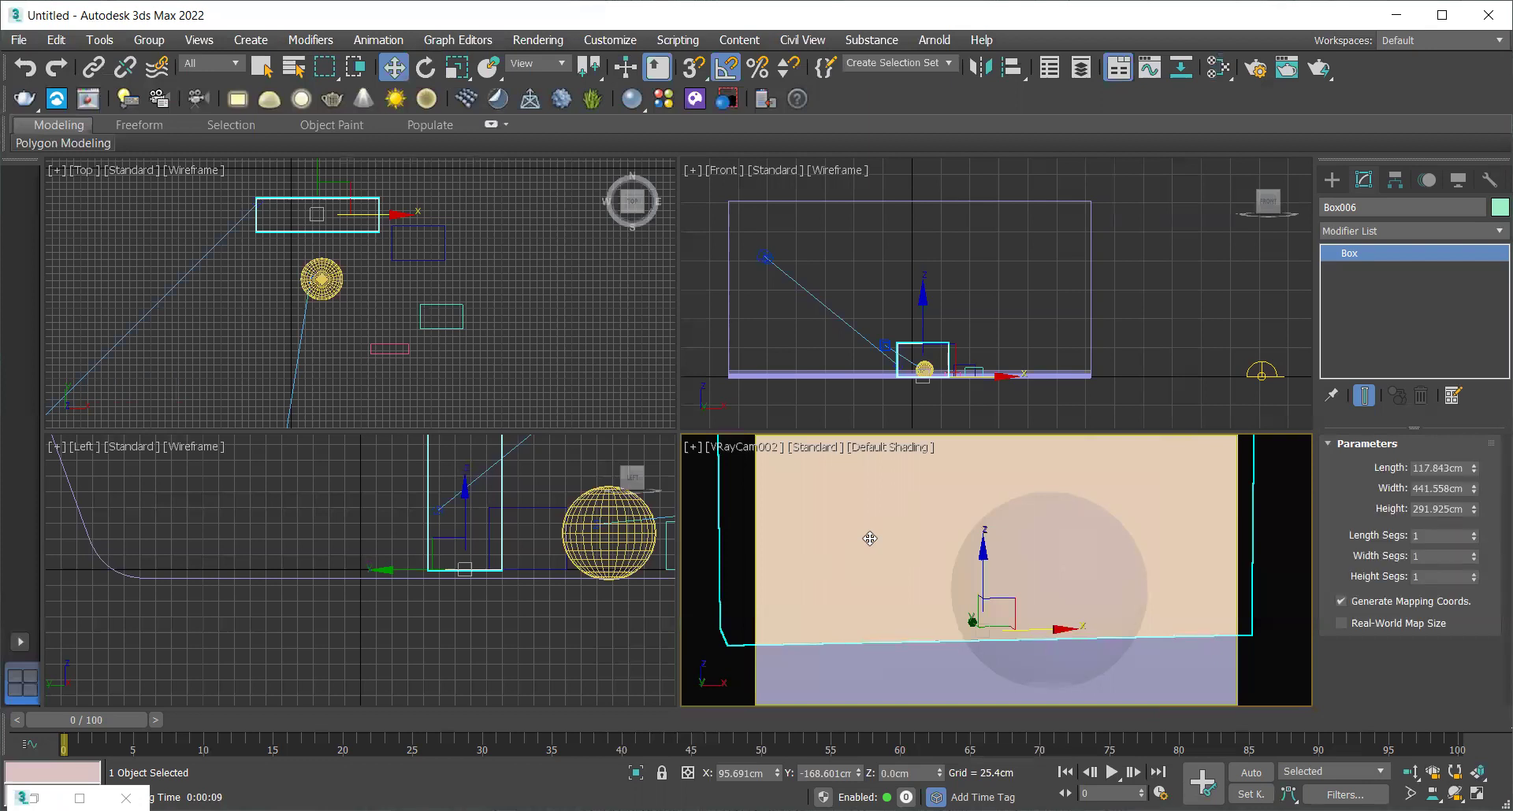
key("shift+q")
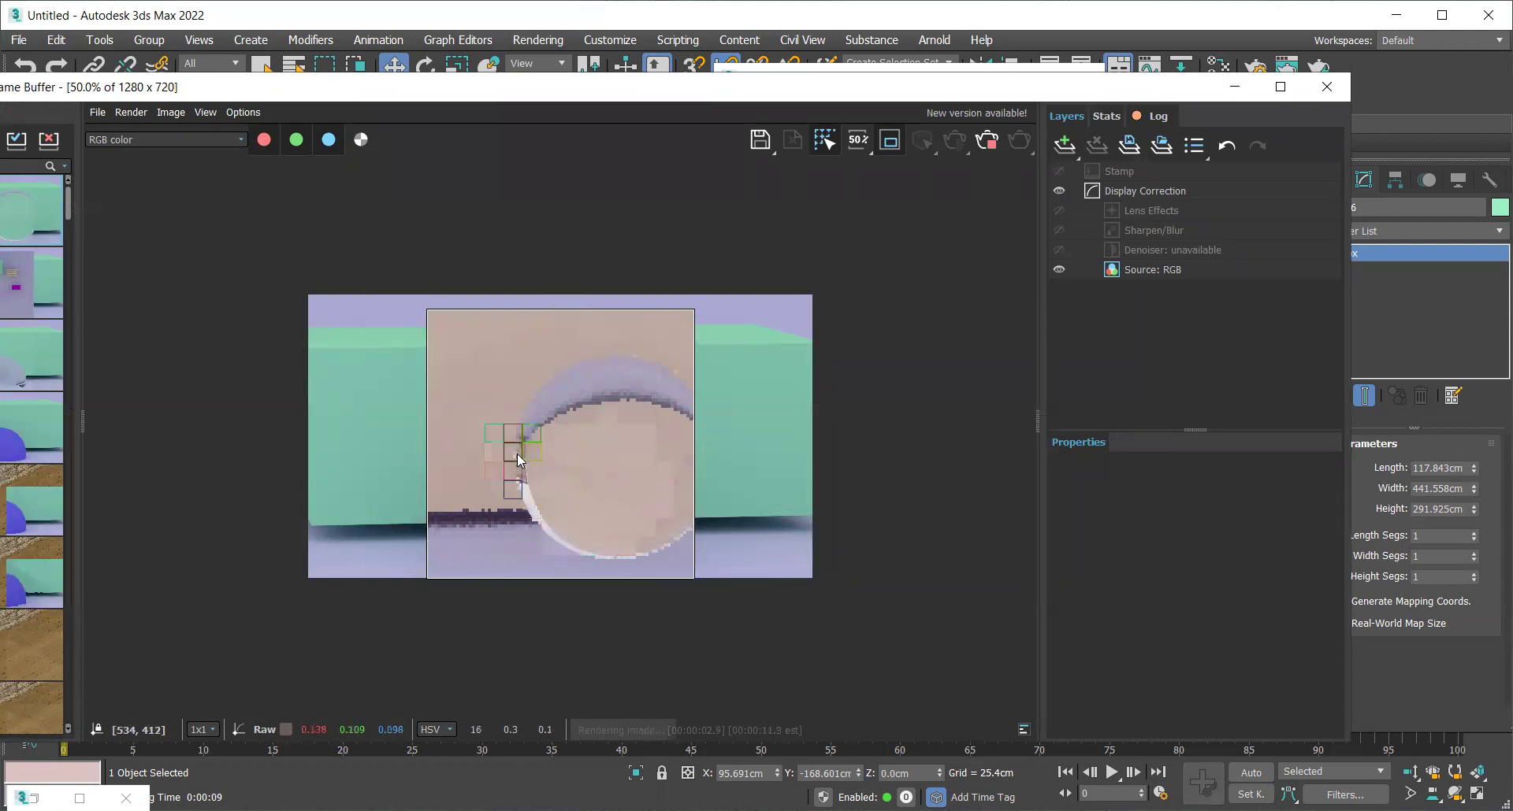
scroll(487, 429, "up", 1)
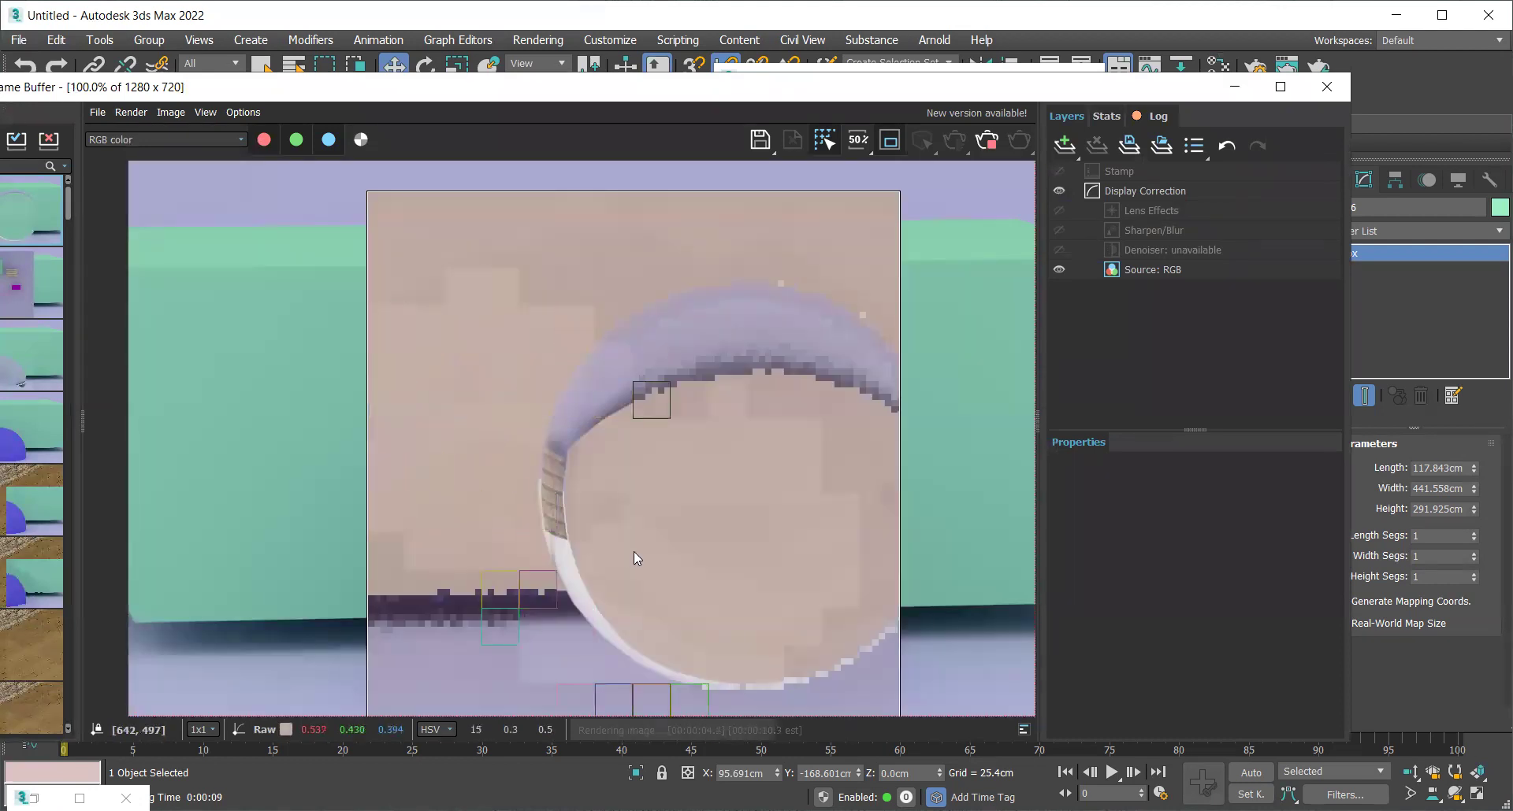
scroll(635, 557, "down", 1)
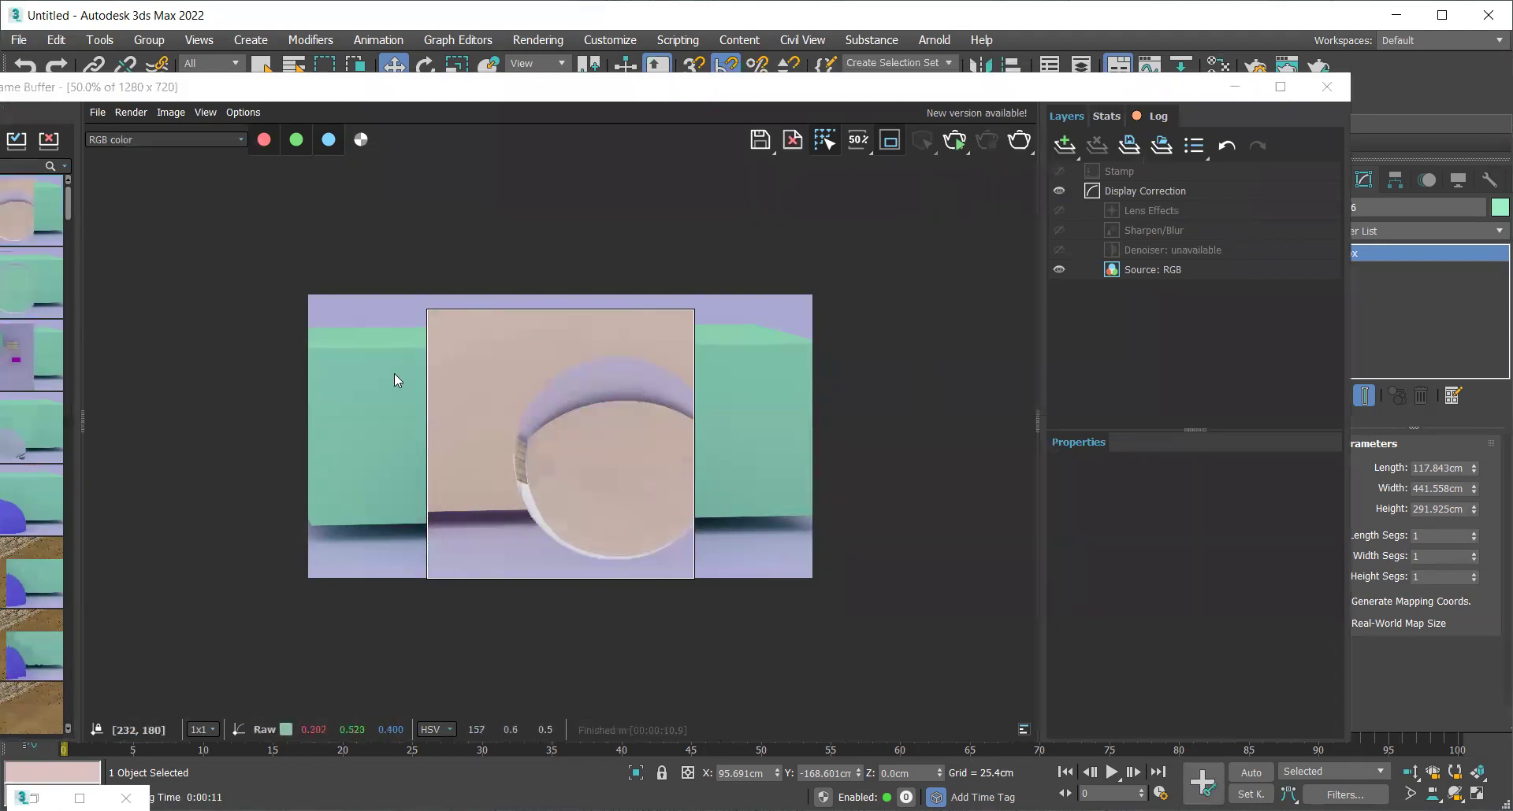
scroll(489, 323, "up", 1)
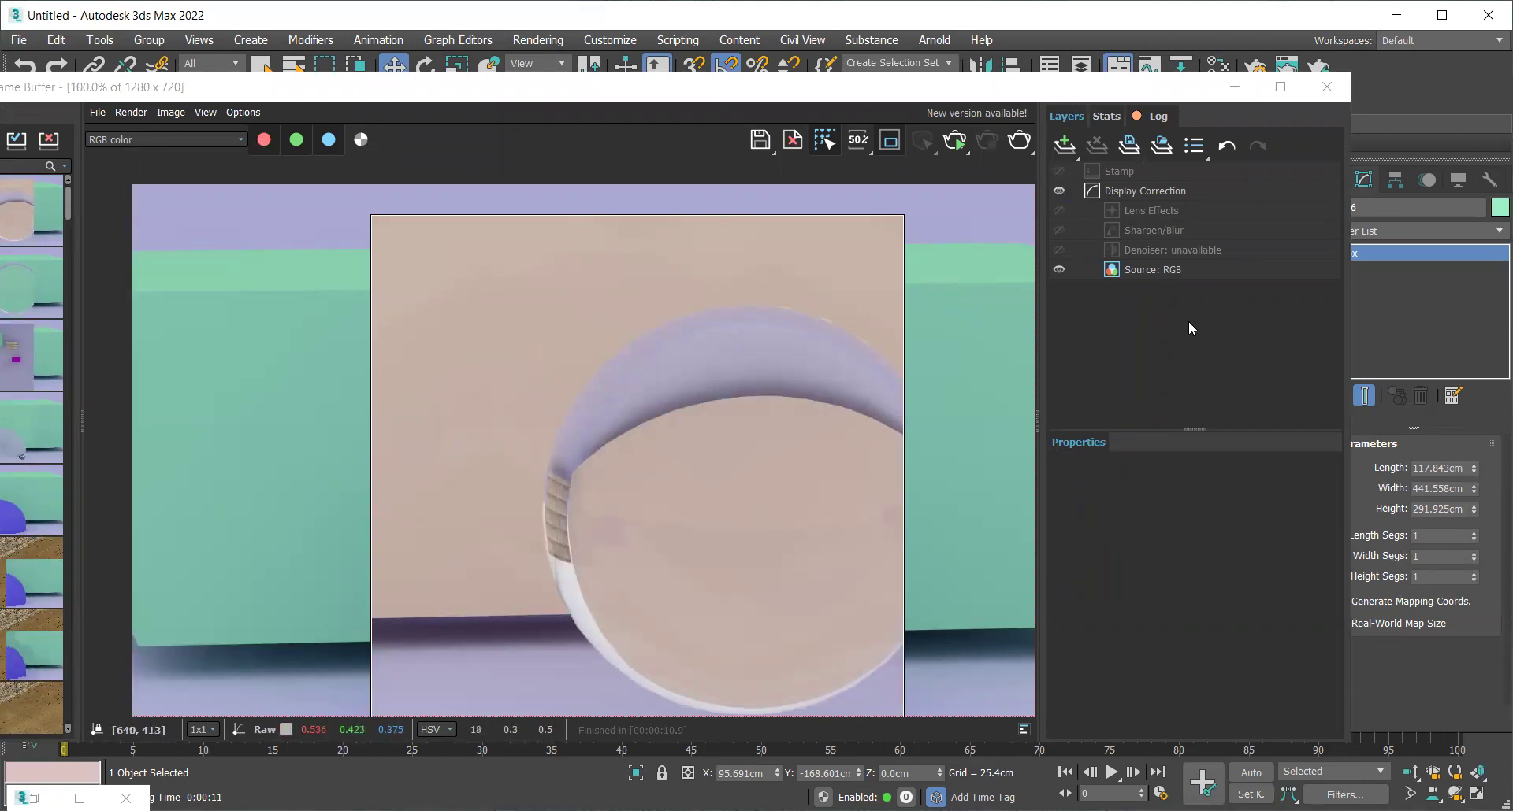
scroll(827, 276, "down", 2)
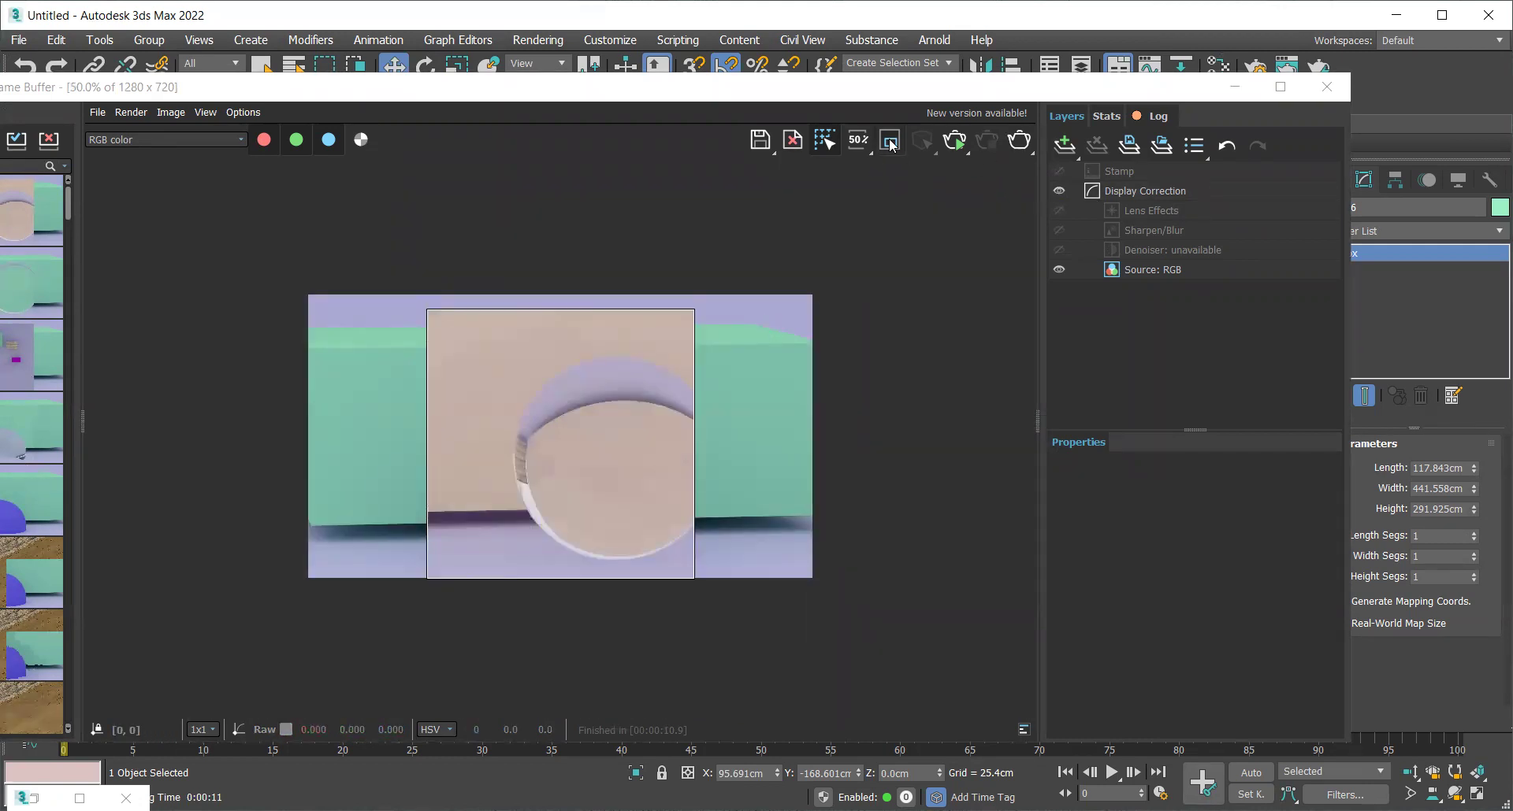
Put the render window away and hide the glass sphere in front of the box
left_click(1234, 87)
right_click(1121, 498)
left_click(1143, 413)
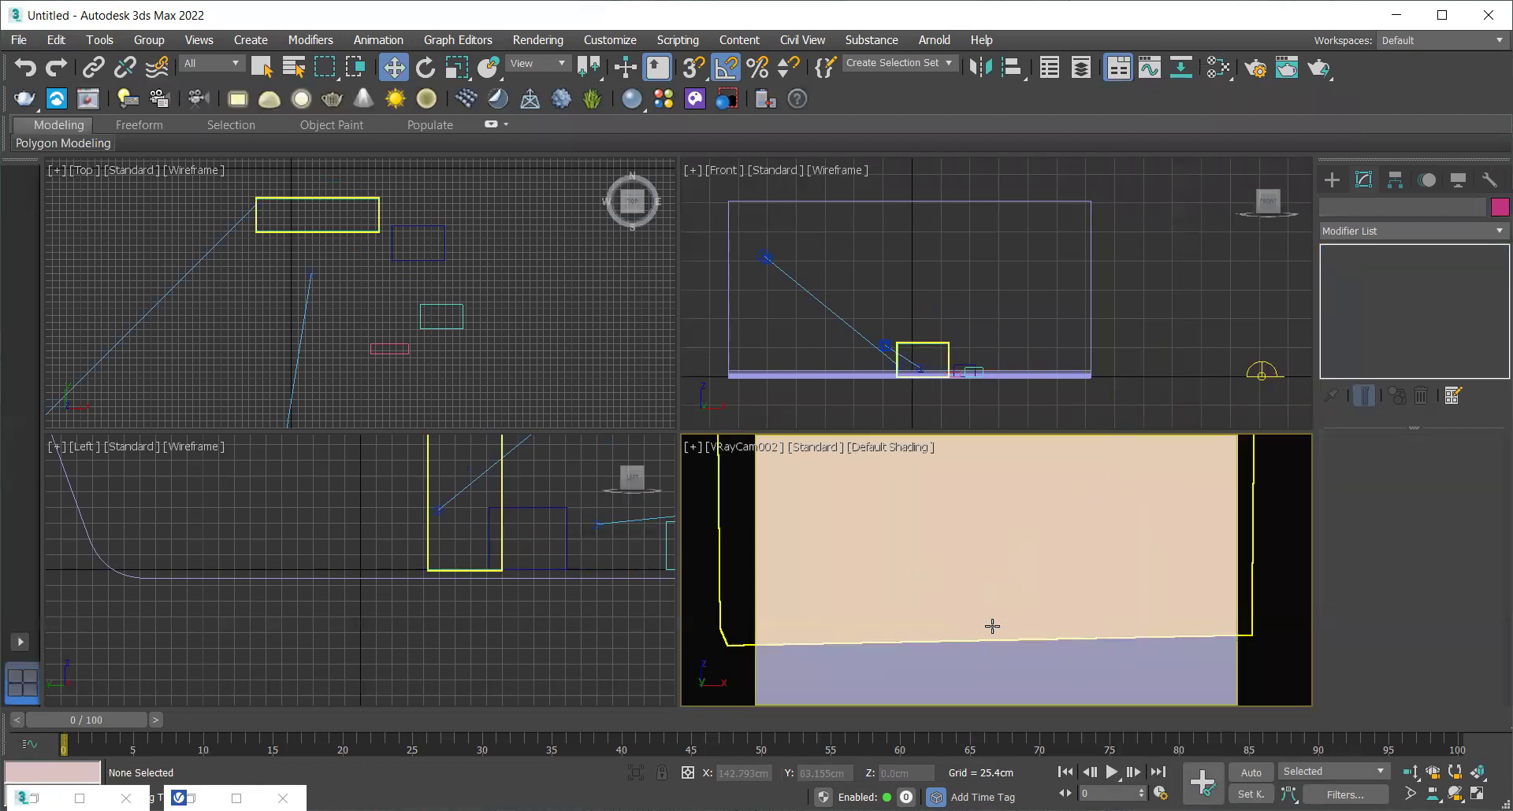
Add a UVW Map modifier with Box mapping to the wallpaper box
left_click(1178, 500)
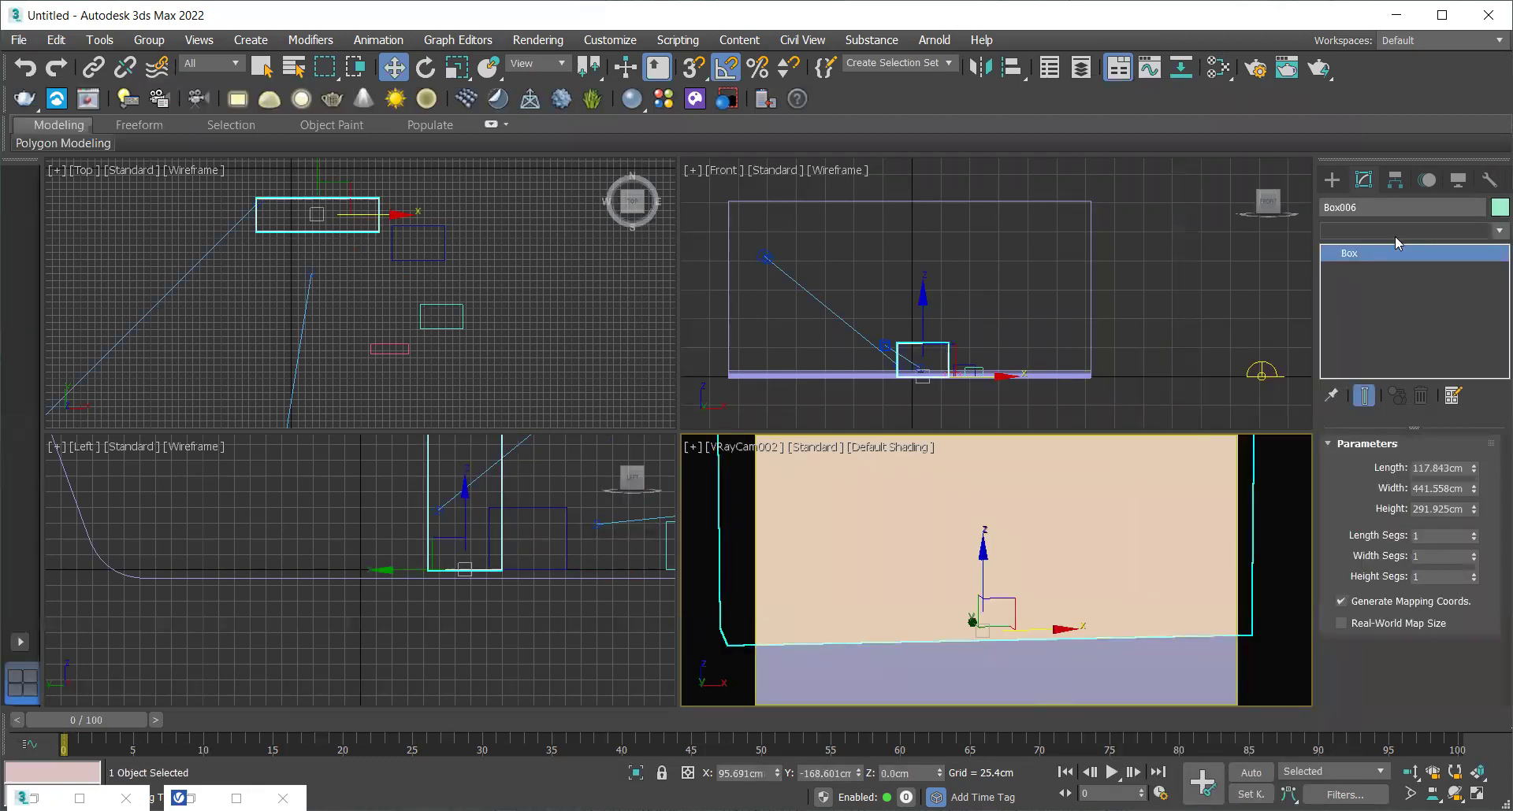
left_click(1395, 230)
type("uv")
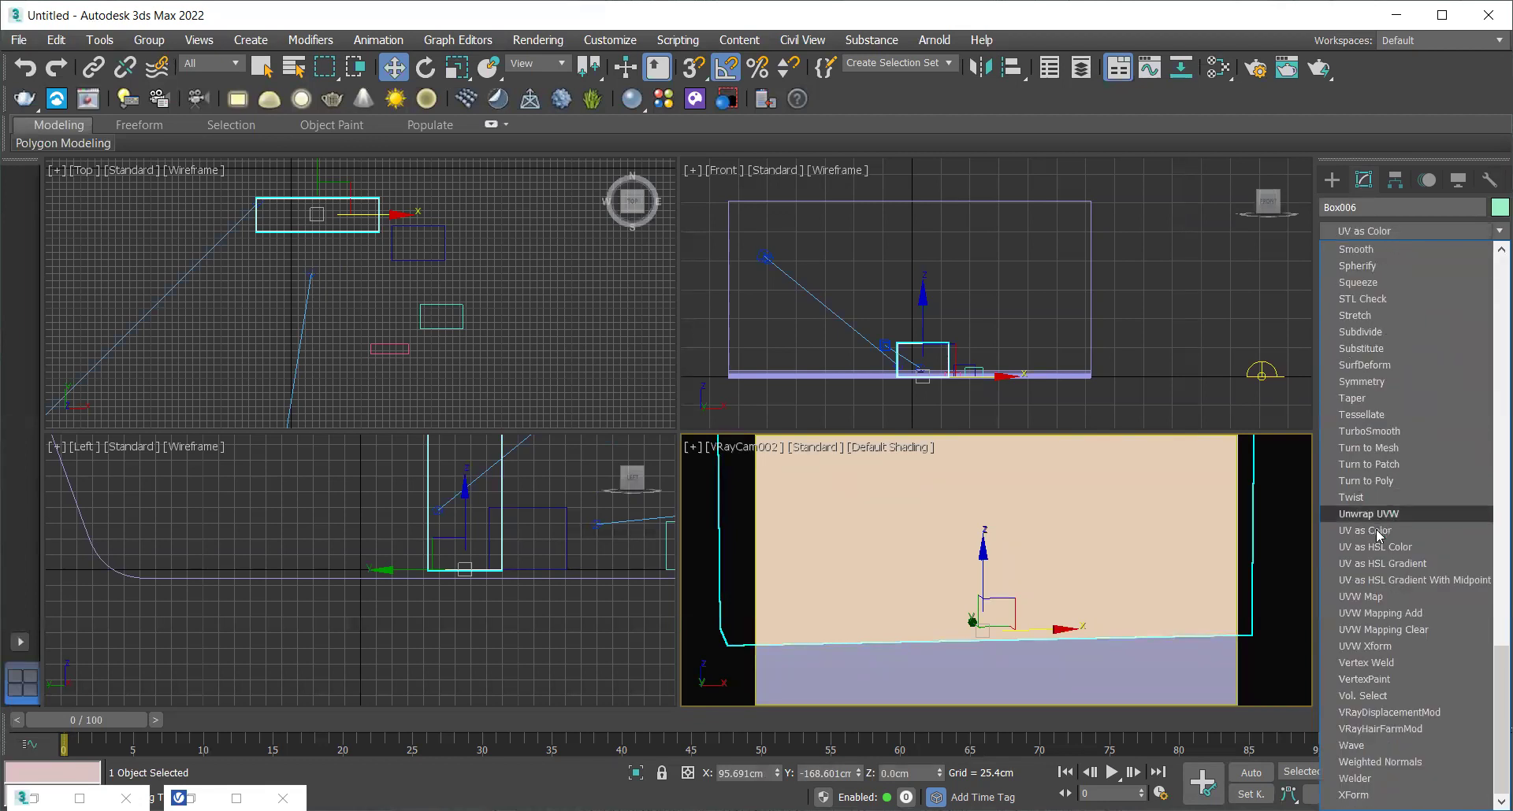
left_click(1374, 597)
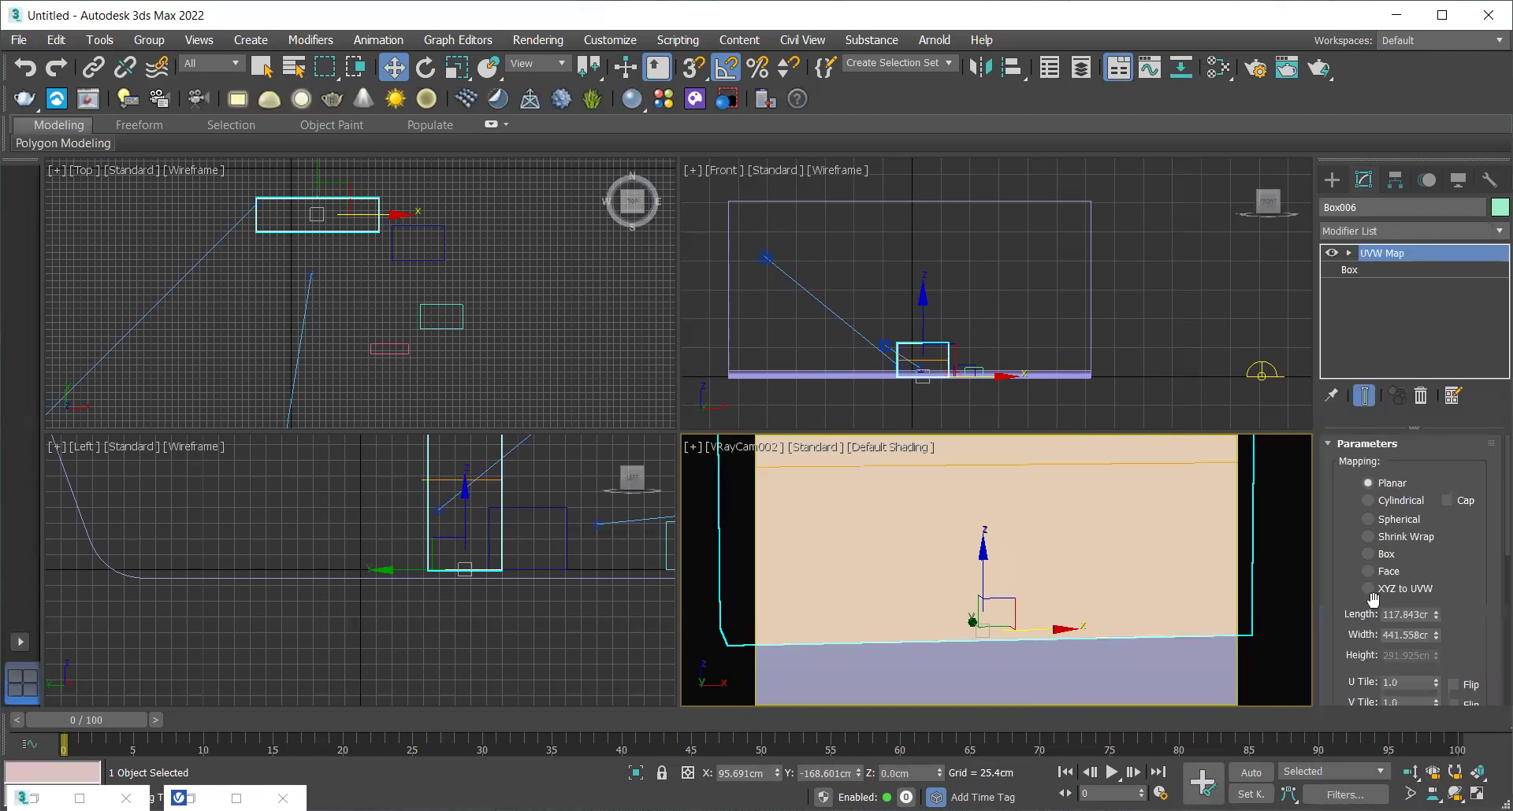
left_click(1368, 554)
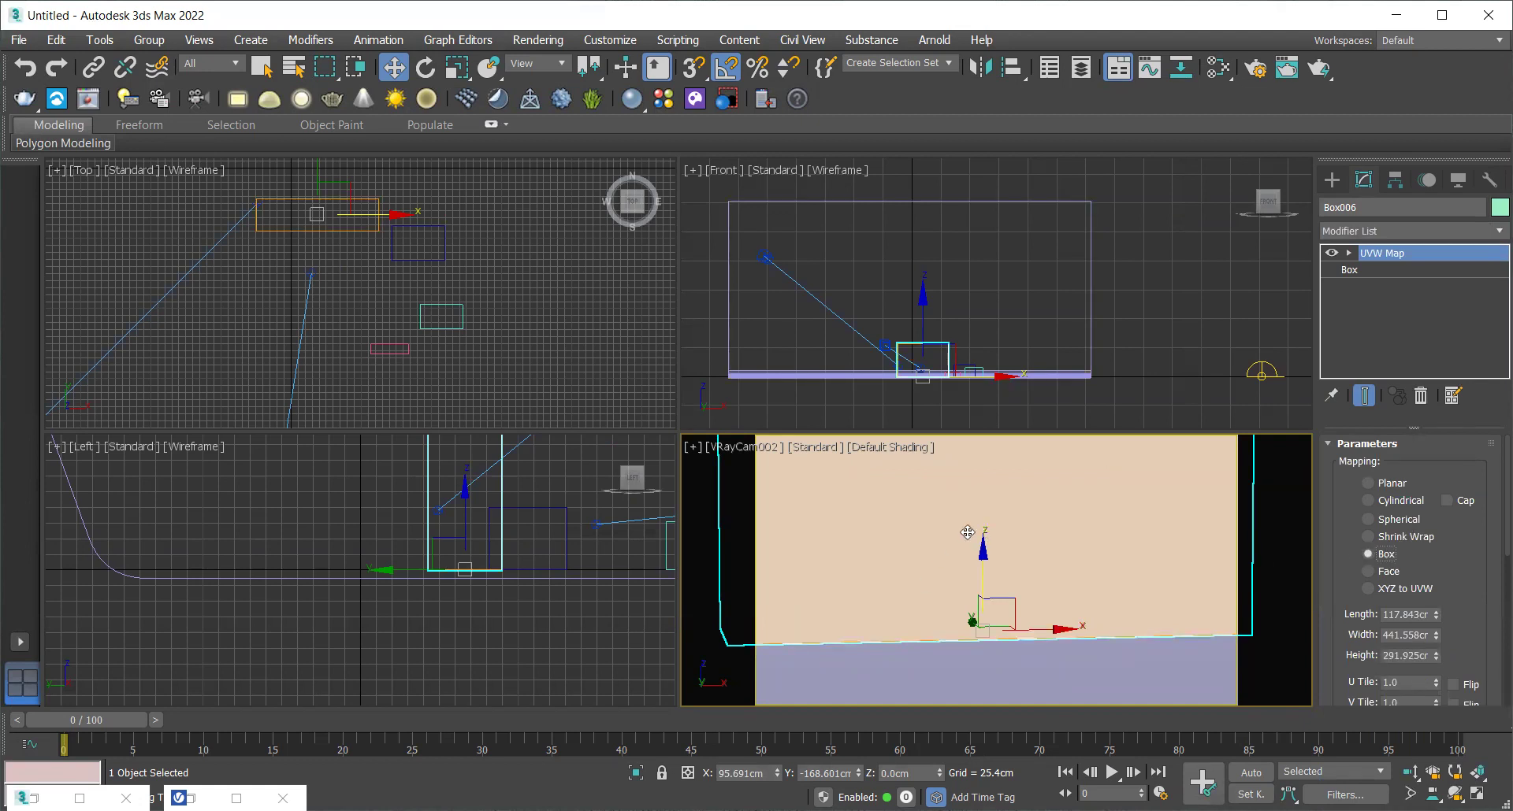
Narrow the field of view of the VRayCam002 camera to 6.631
left_click(775, 449)
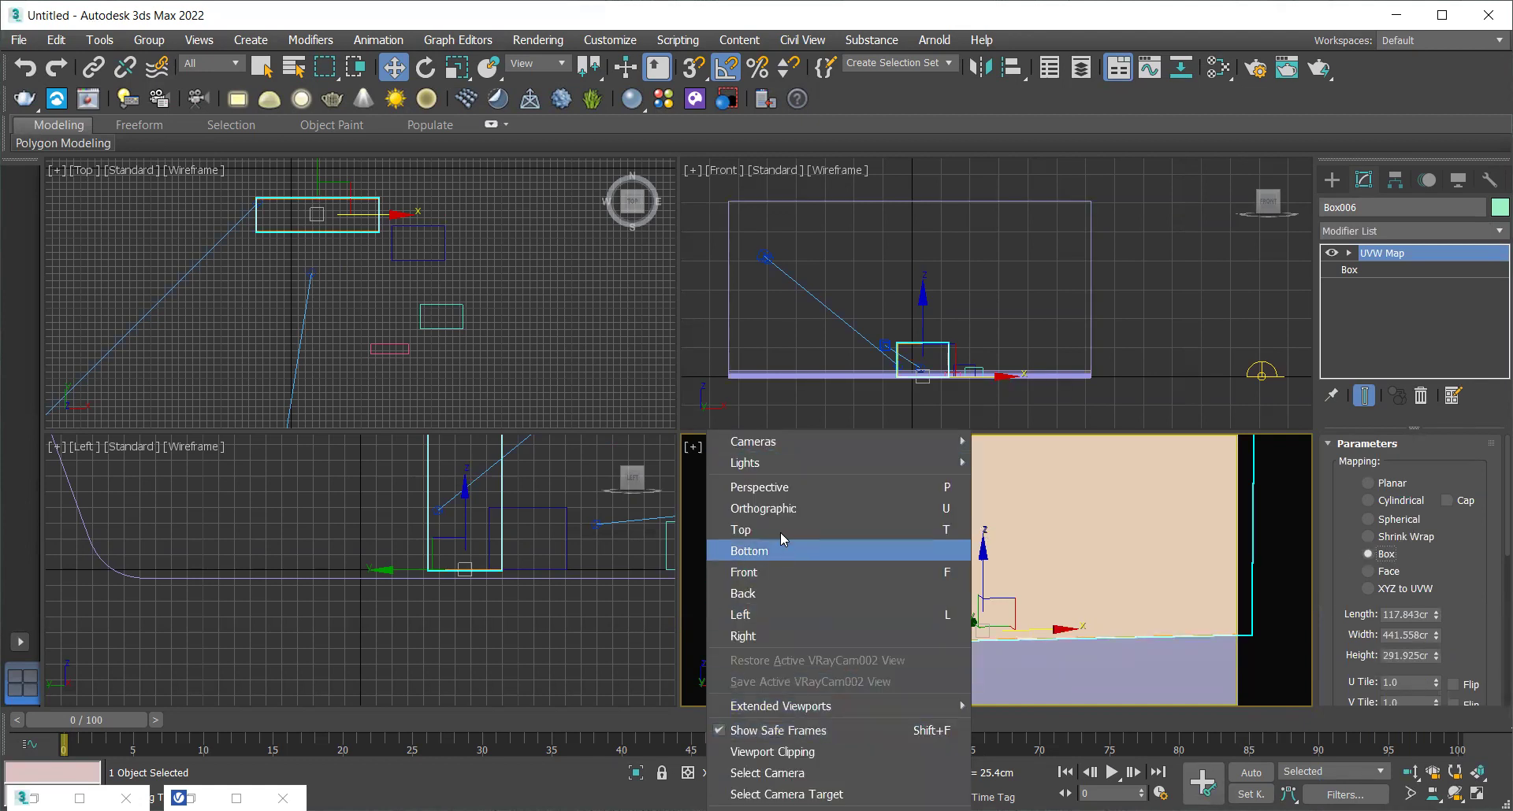
left_click(785, 773)
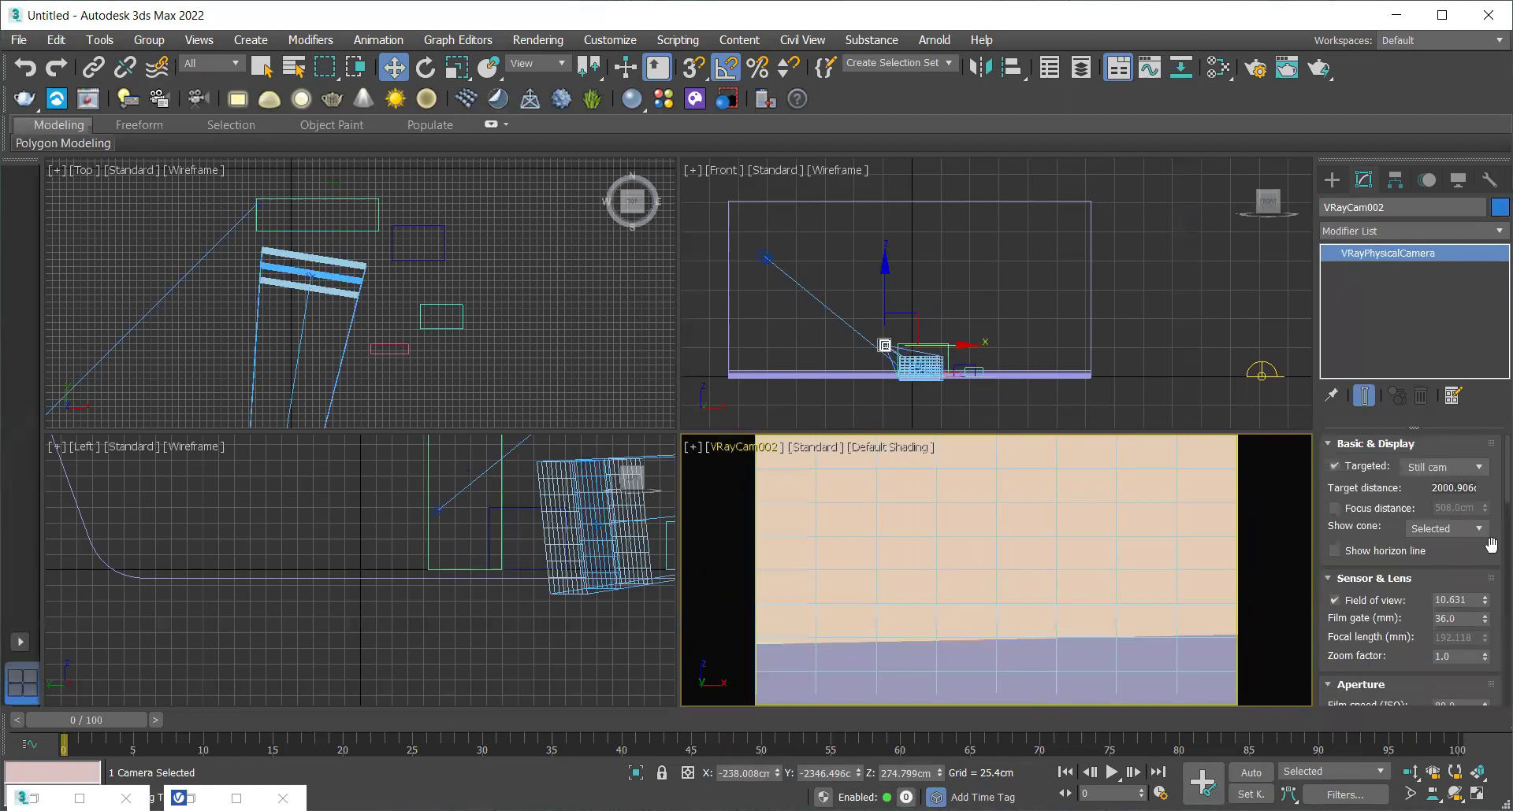
left_click_drag(1484, 601, 1485, 605)
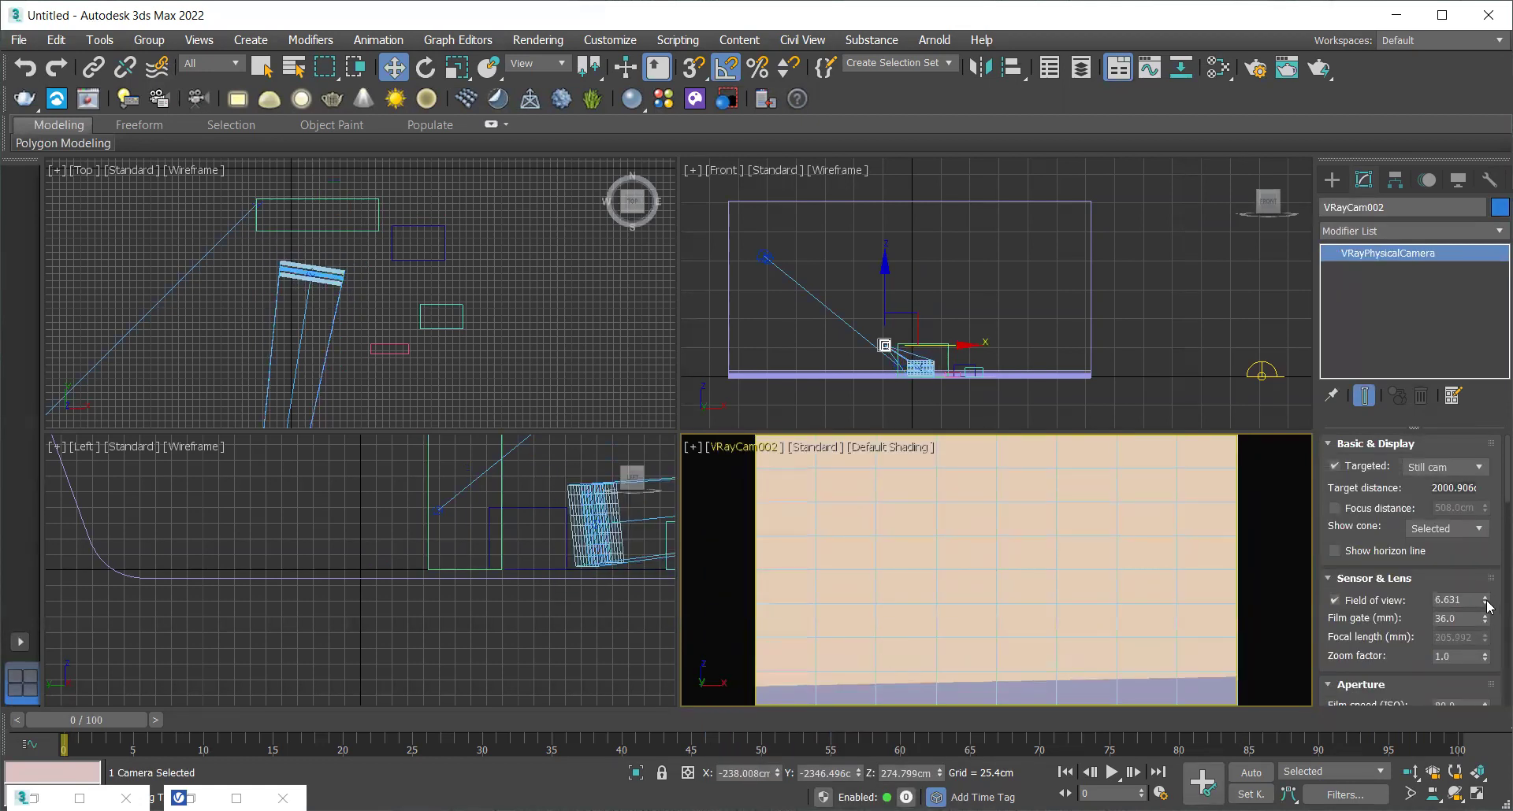
Select the wallpaper box and render the narrowed camera view to check its reflection map
left_click(924, 559)
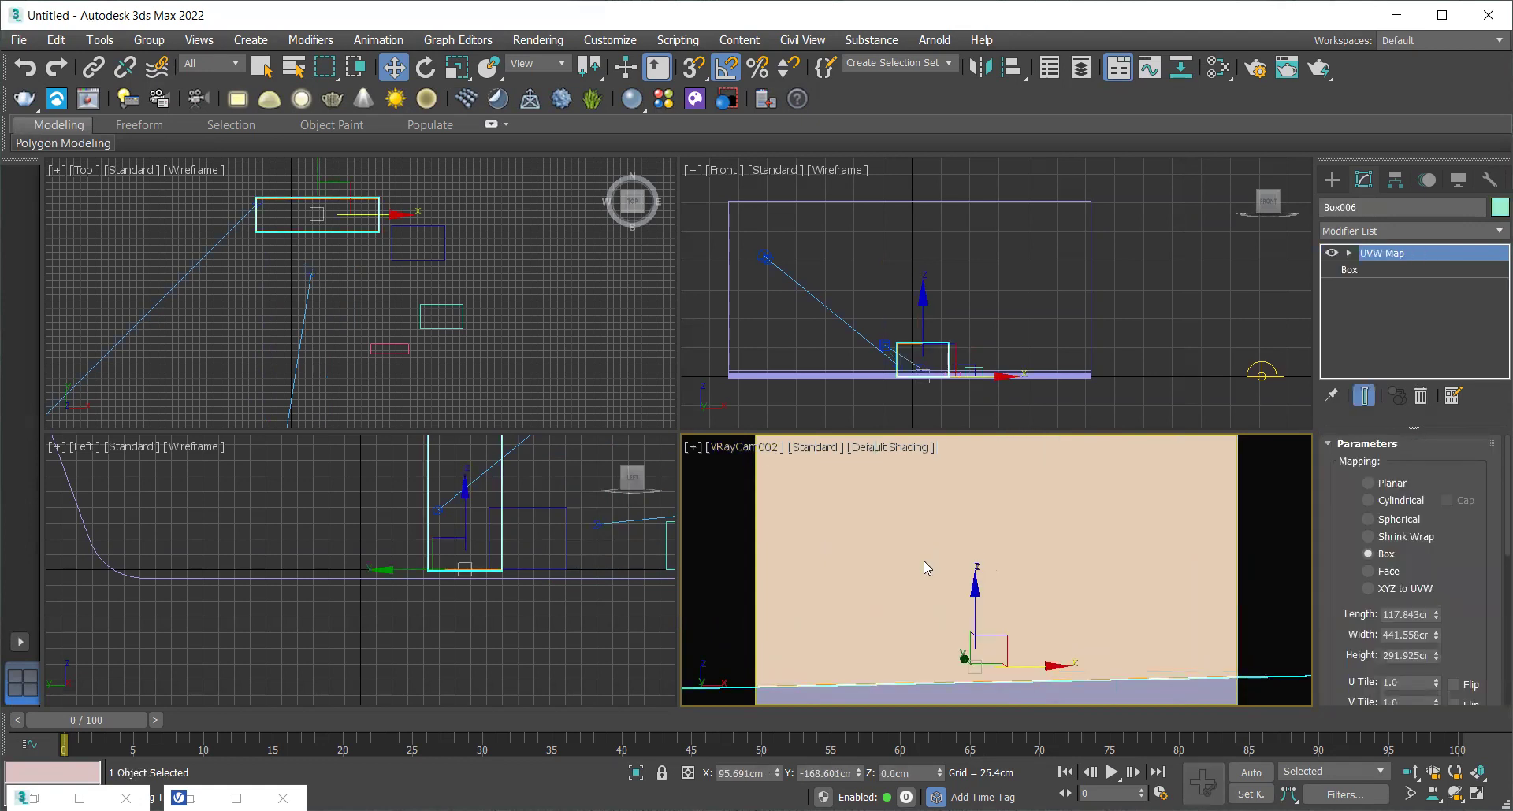
key("shift+q")
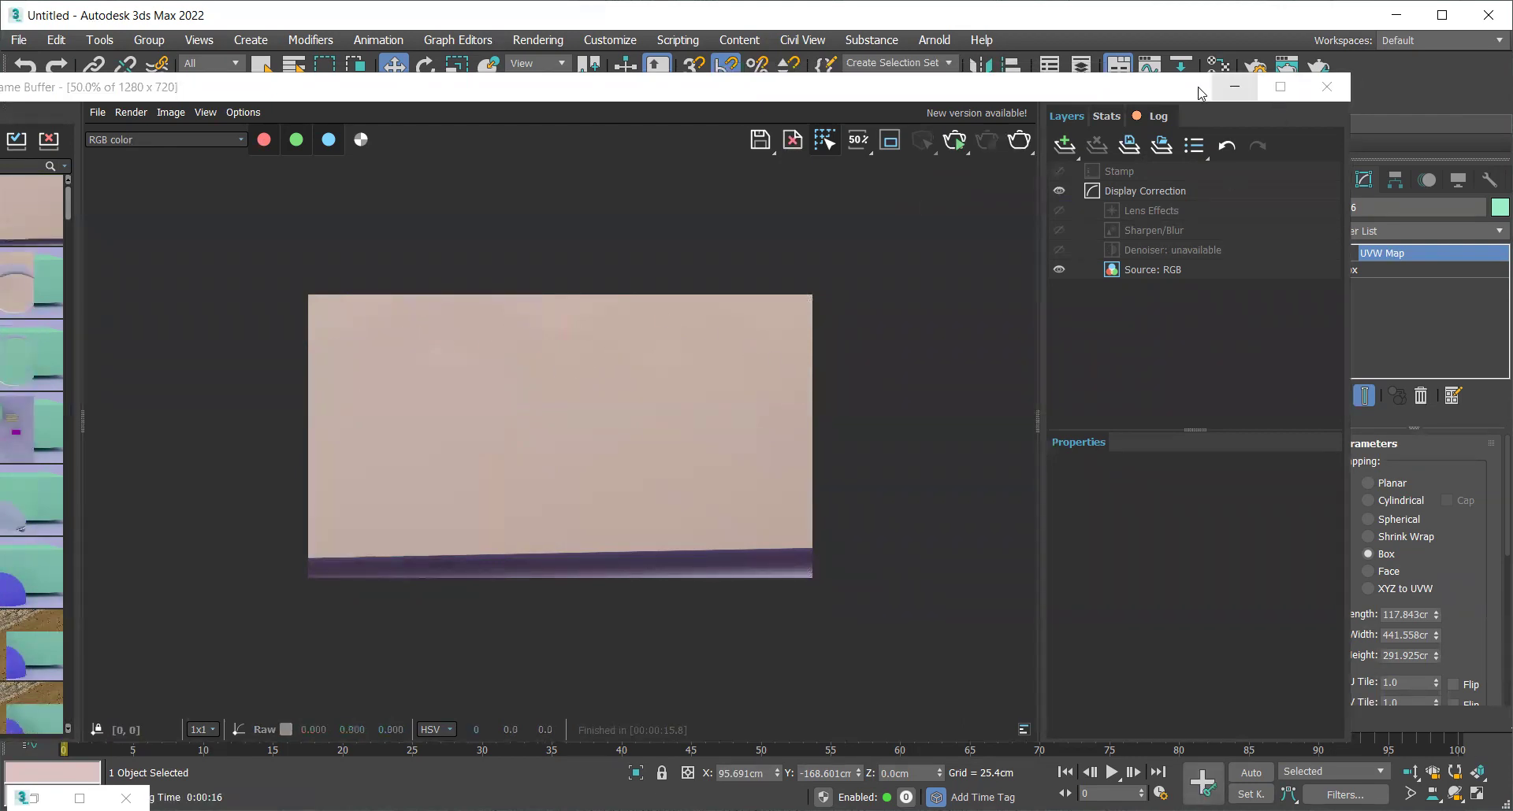
left_click(1226, 88)
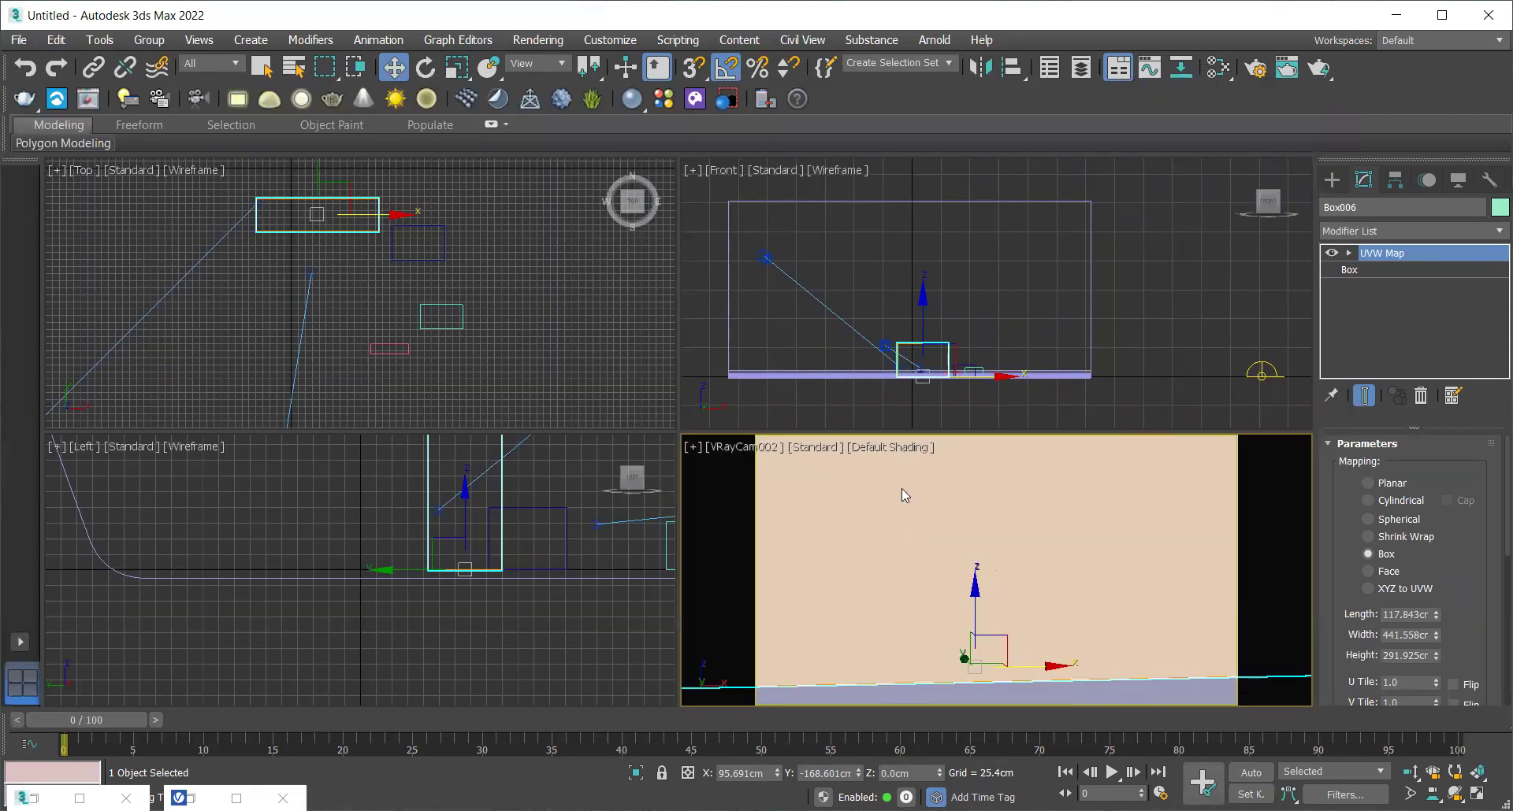
Reopen the material editor and show the wallpaper's zigzag bitmap as shaded material in the viewport
key("m")
left_click_drag(817, 70, 380, 70)
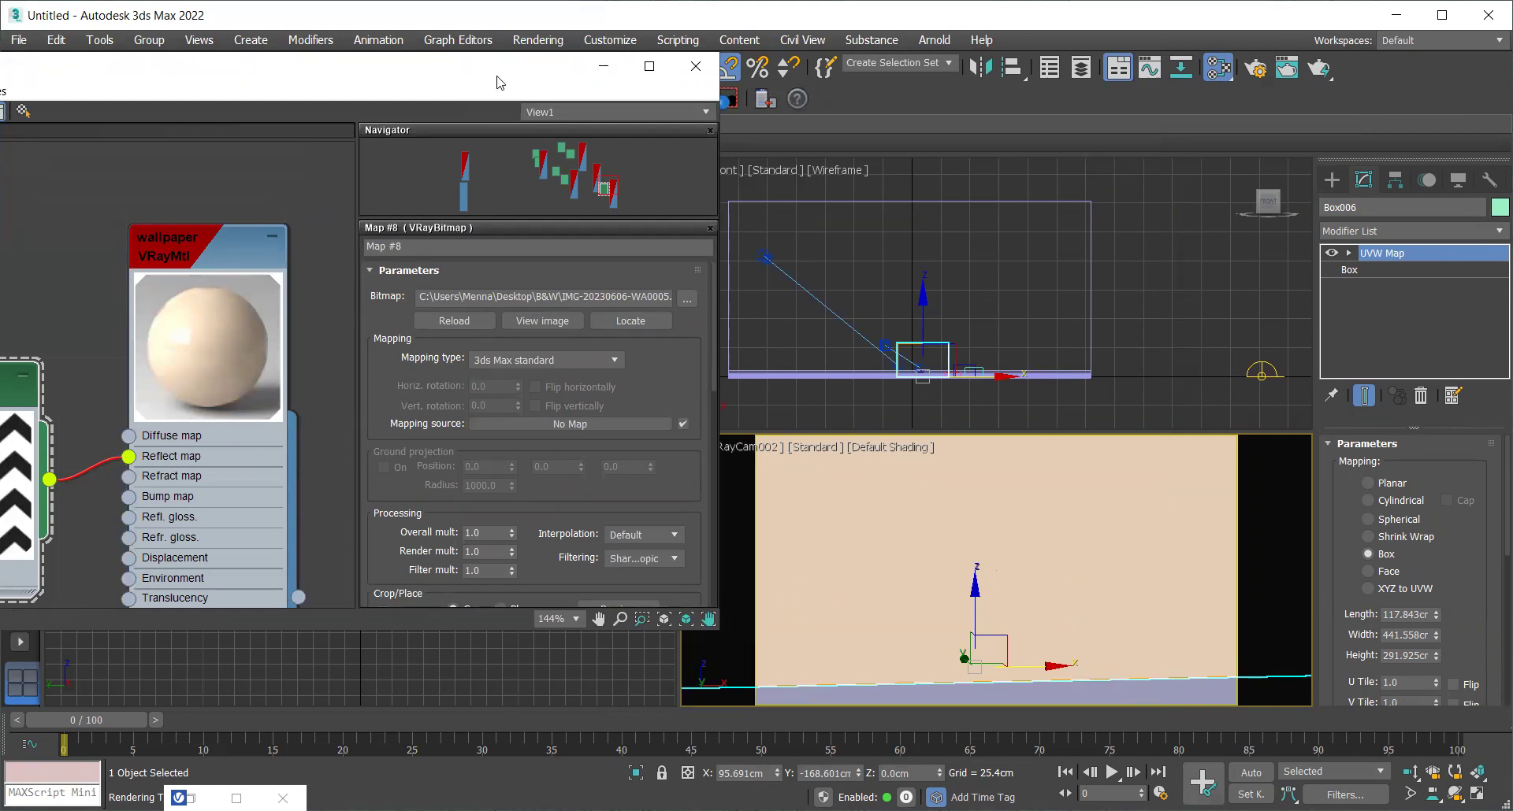
left_click_drag(510, 83, 948, 79)
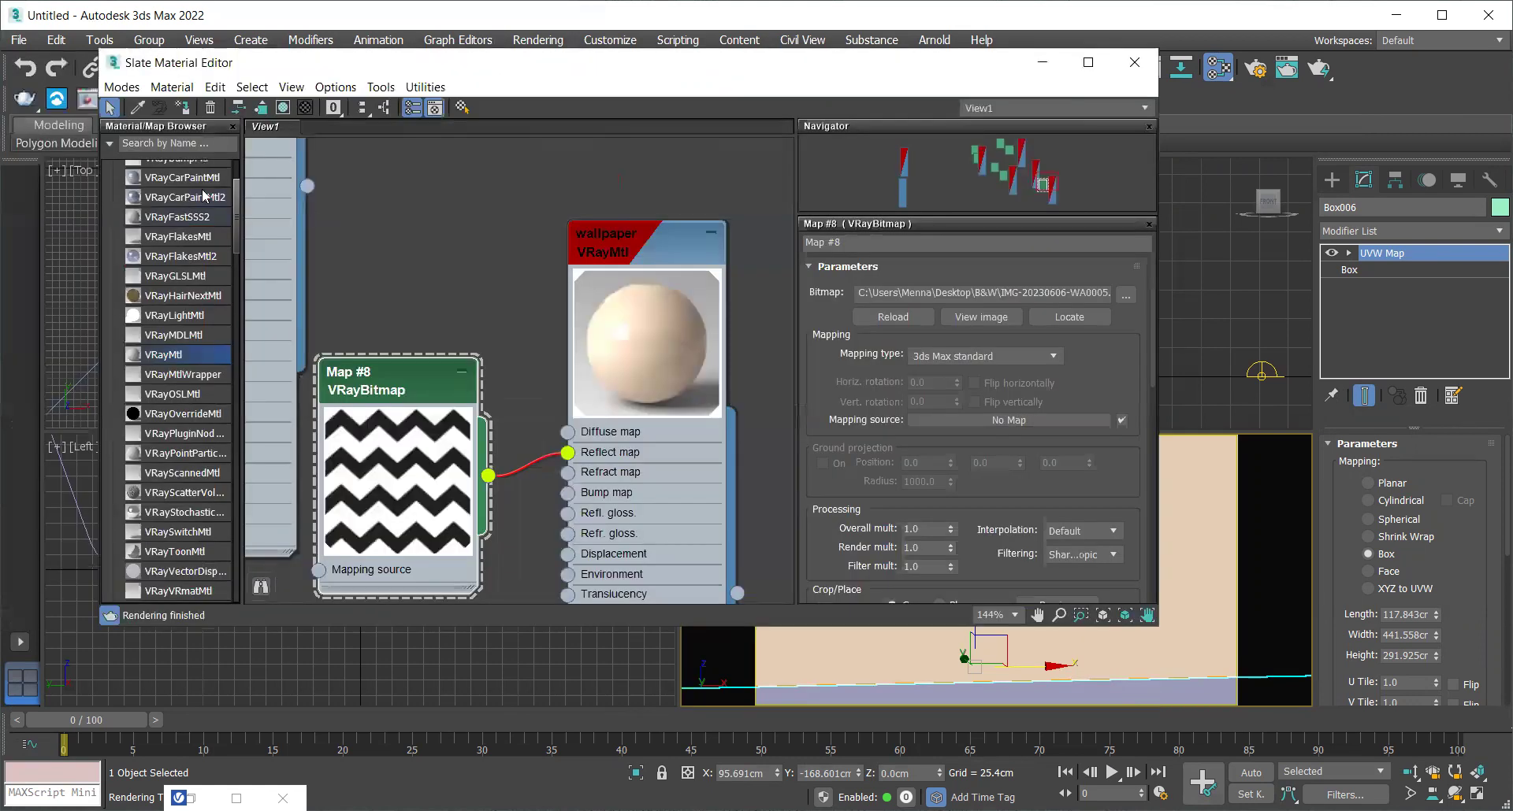
left_click_drag(642, 195, 647, 228)
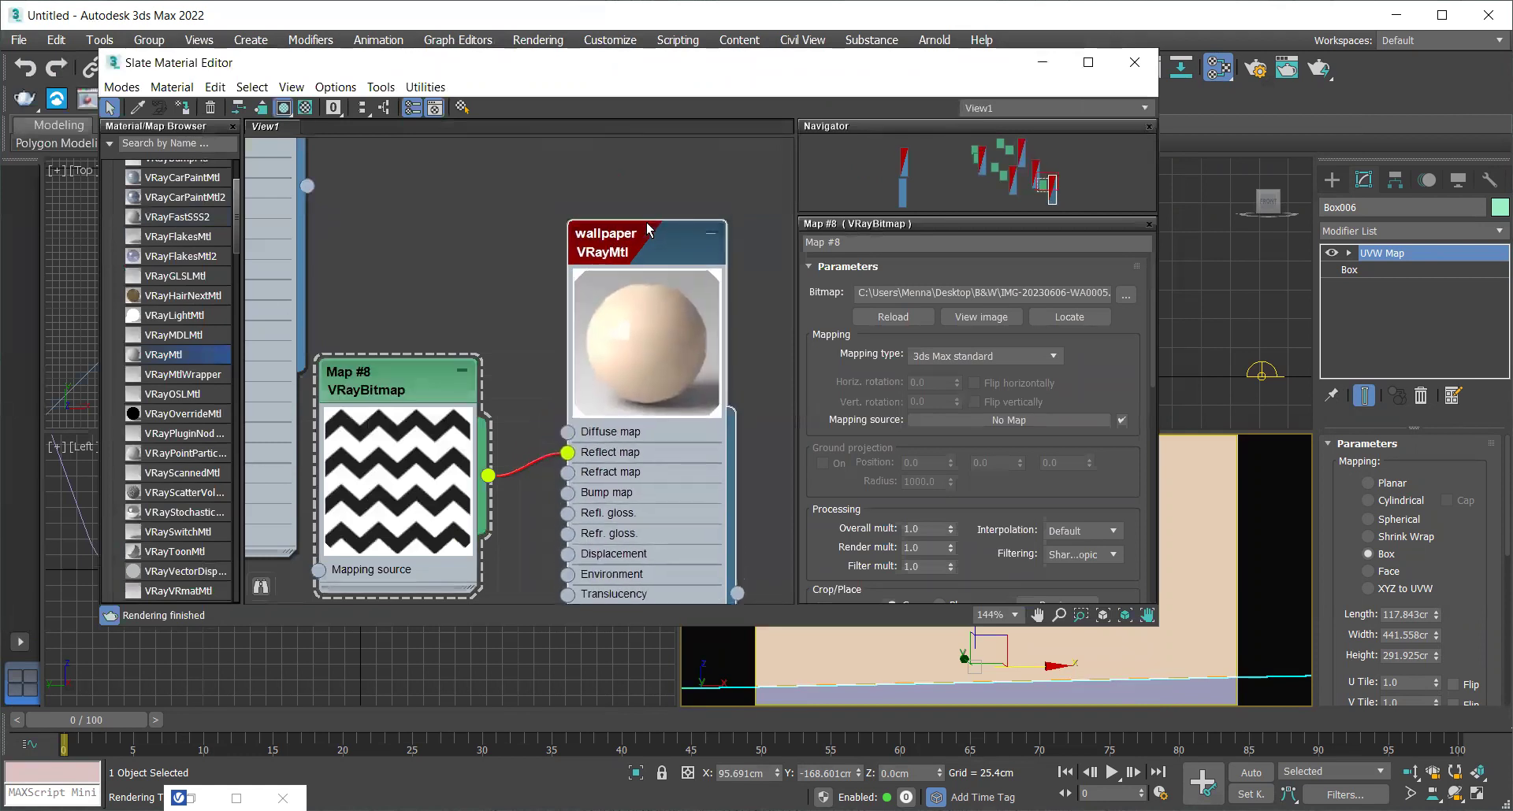
left_click(285, 108)
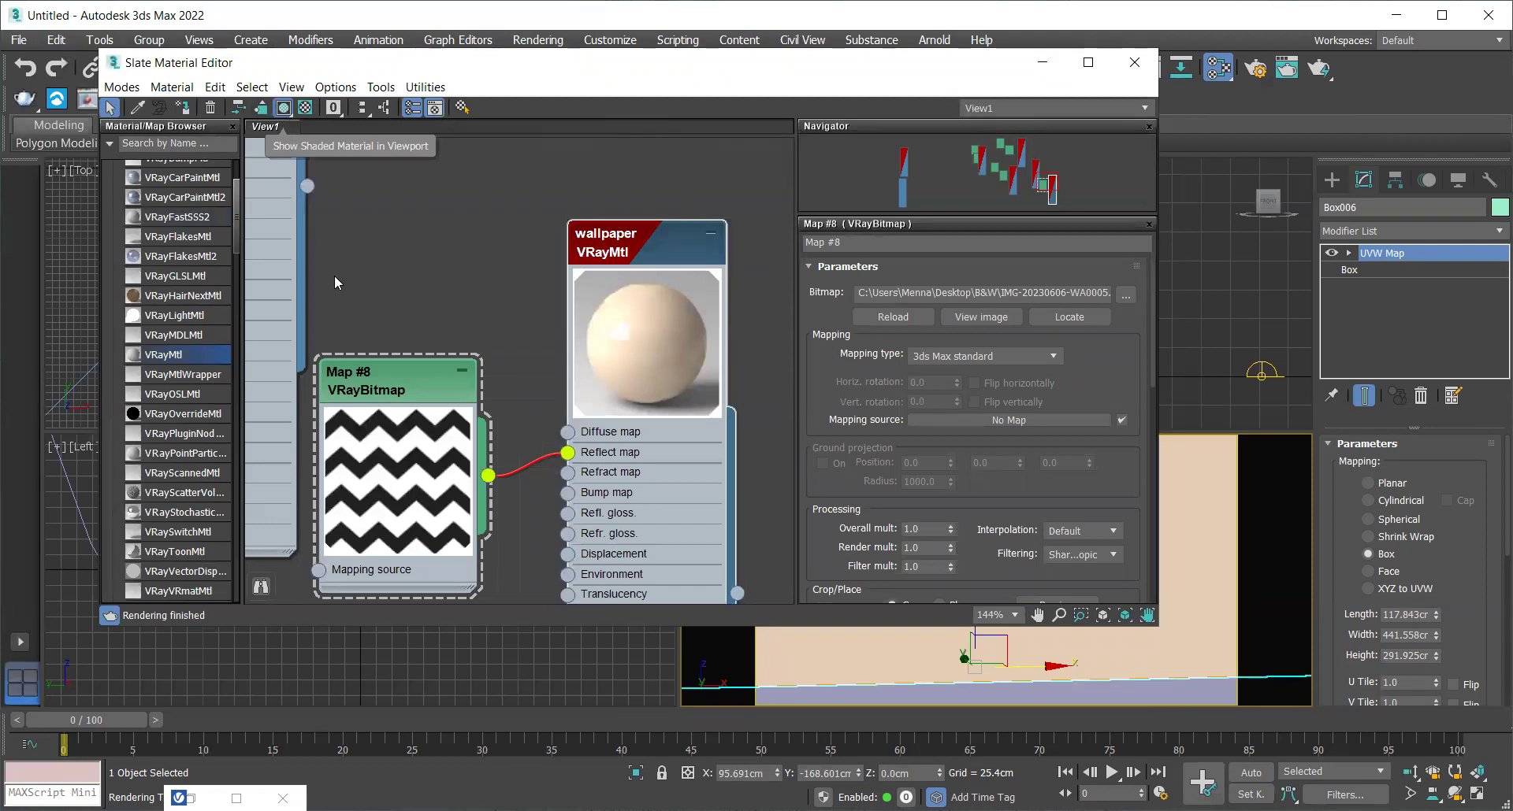
left_click(402, 395)
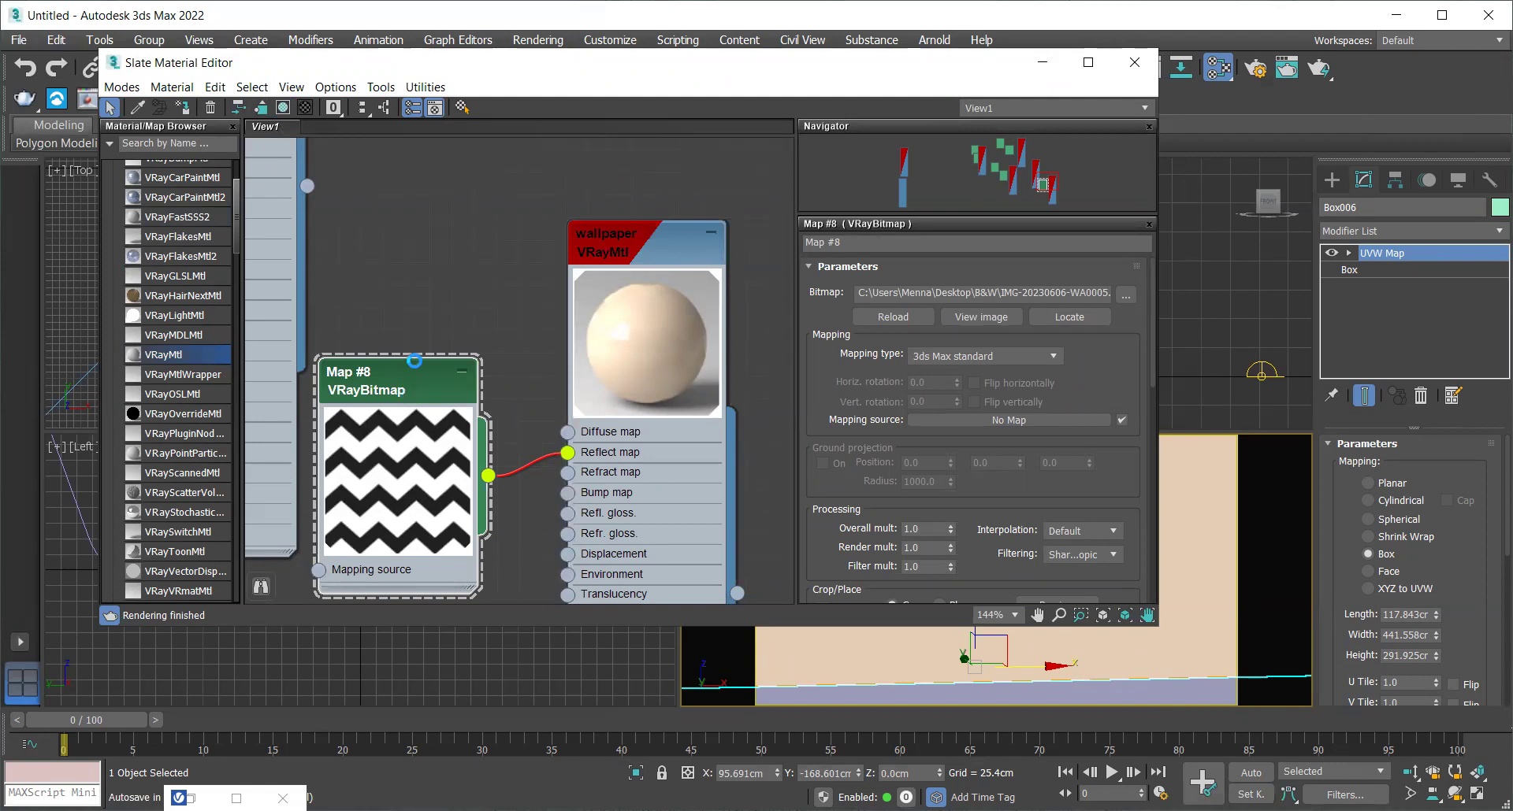
left_click(282, 108)
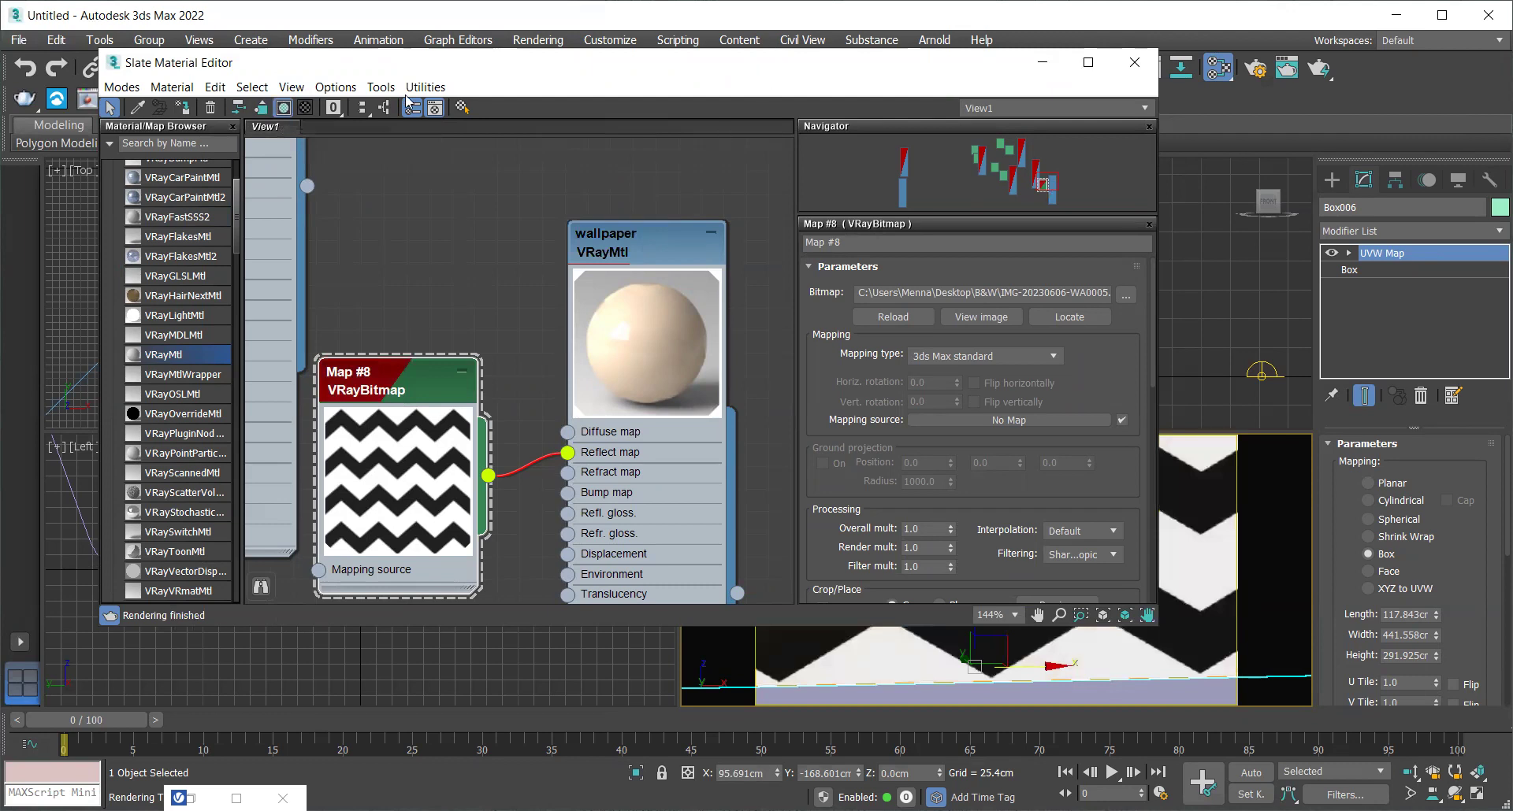
Widen the VRayCam002 camera's field of view to 16.631 and reframe the view around the wallpaper box
left_click_drag(489, 63, 4, 63)
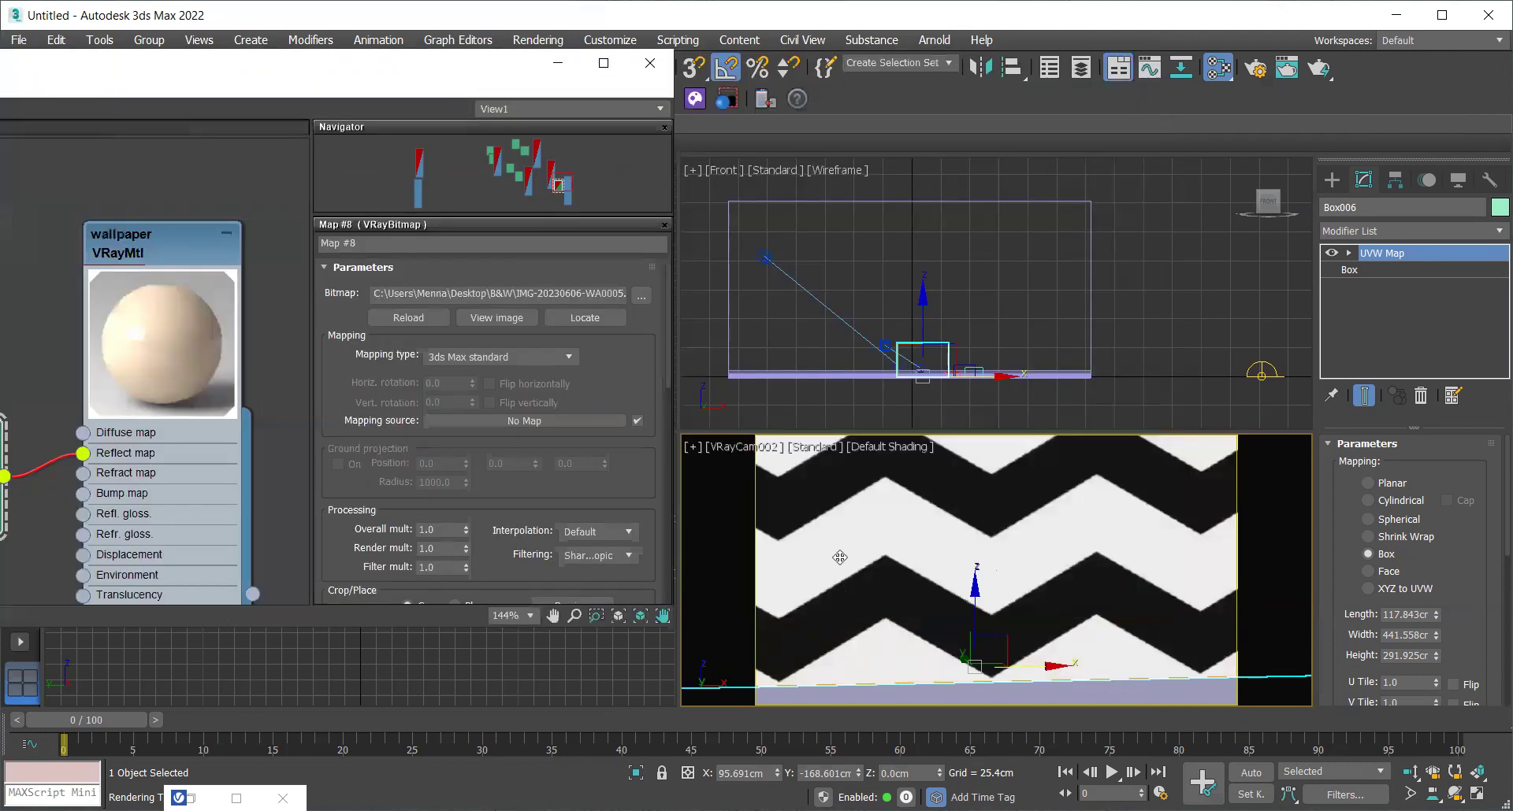
left_click(748, 447)
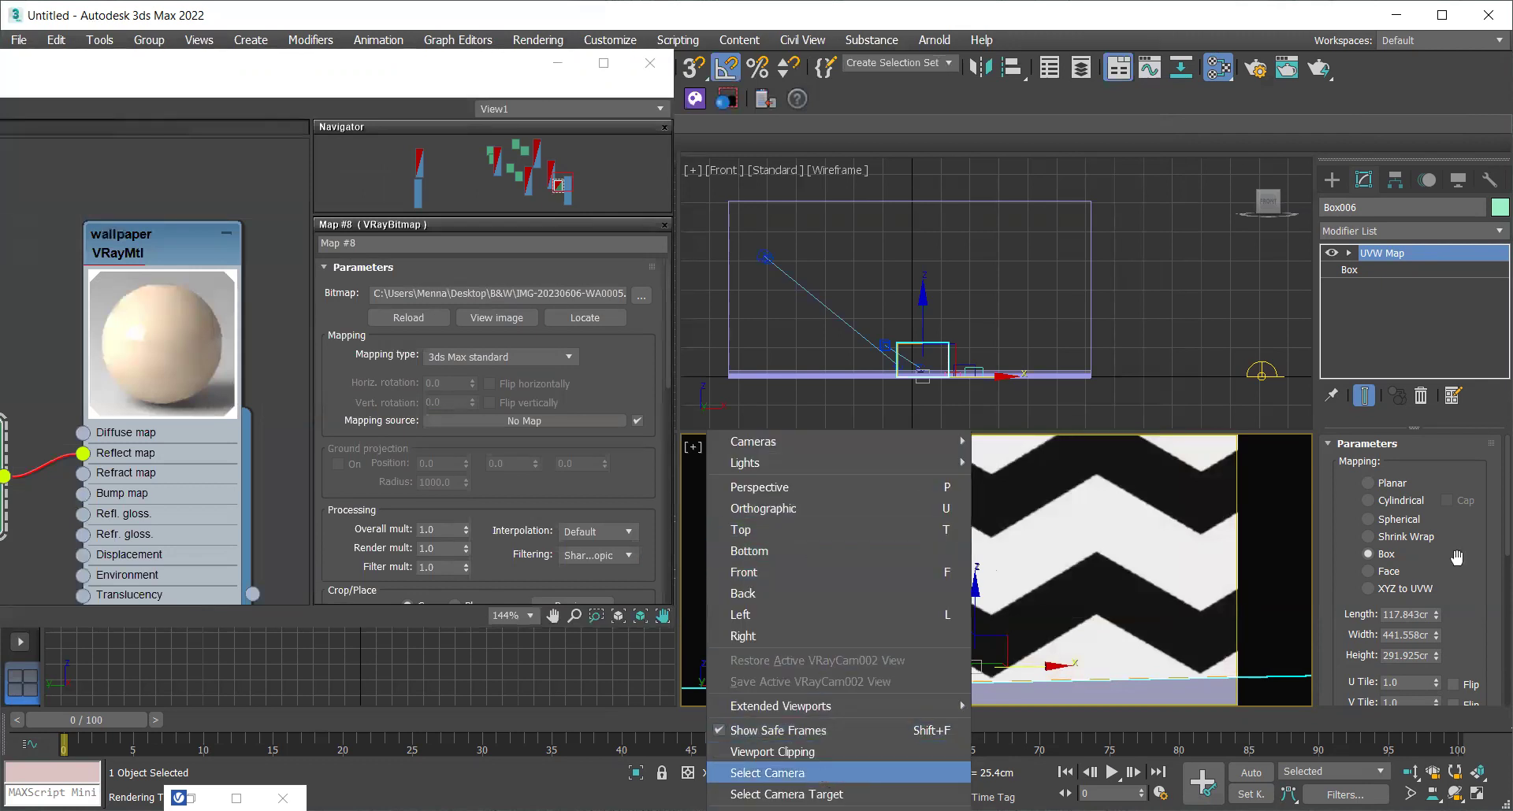
left_click(823, 774)
mouse_move(1485, 602)
left_mouse_down()
mouse_move(1484, 586)
mouse_move(1487, 604)
left_mouse_up()
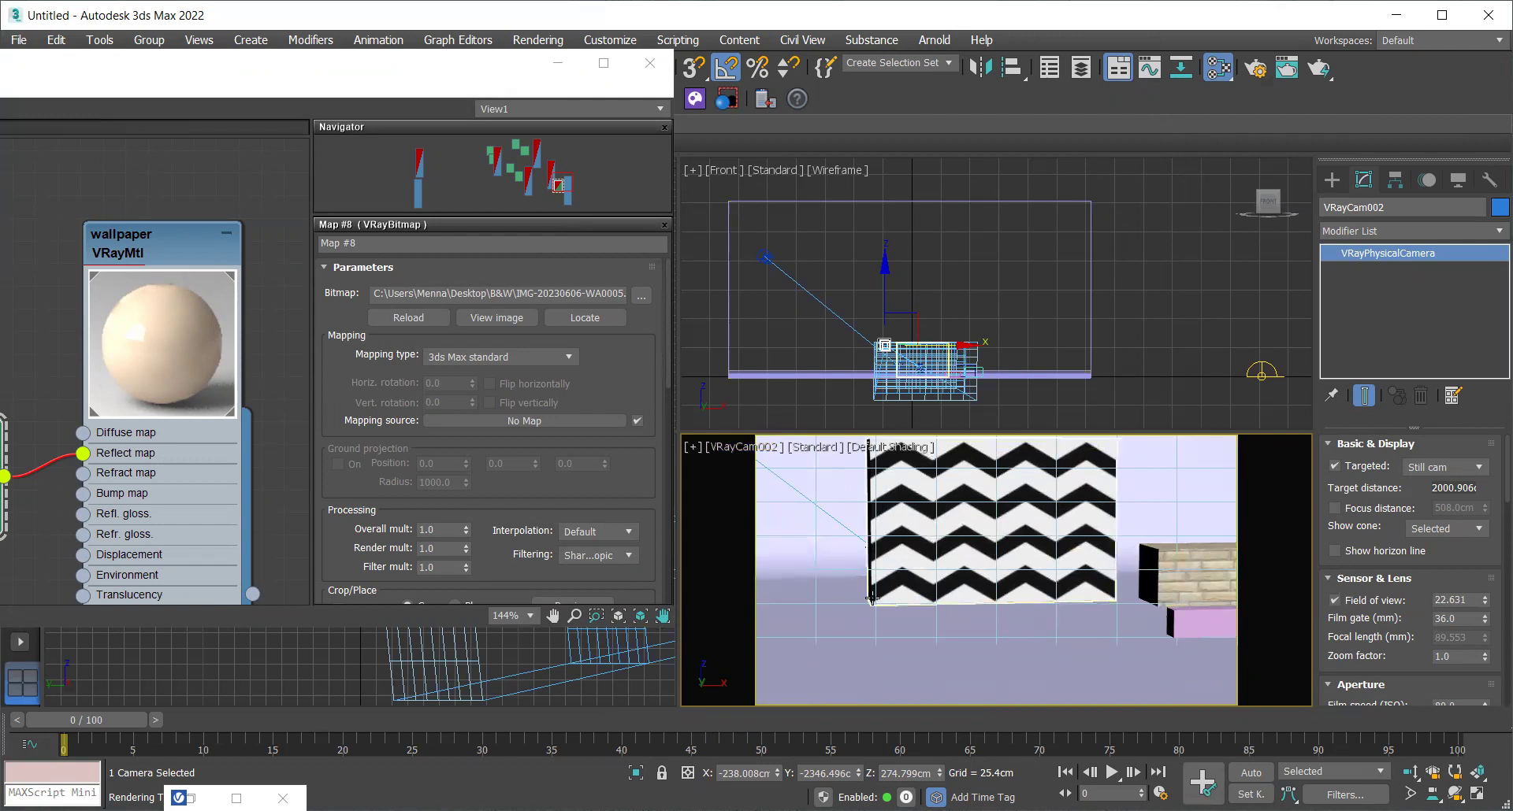
middle_click_drag(918, 596, 901, 588)
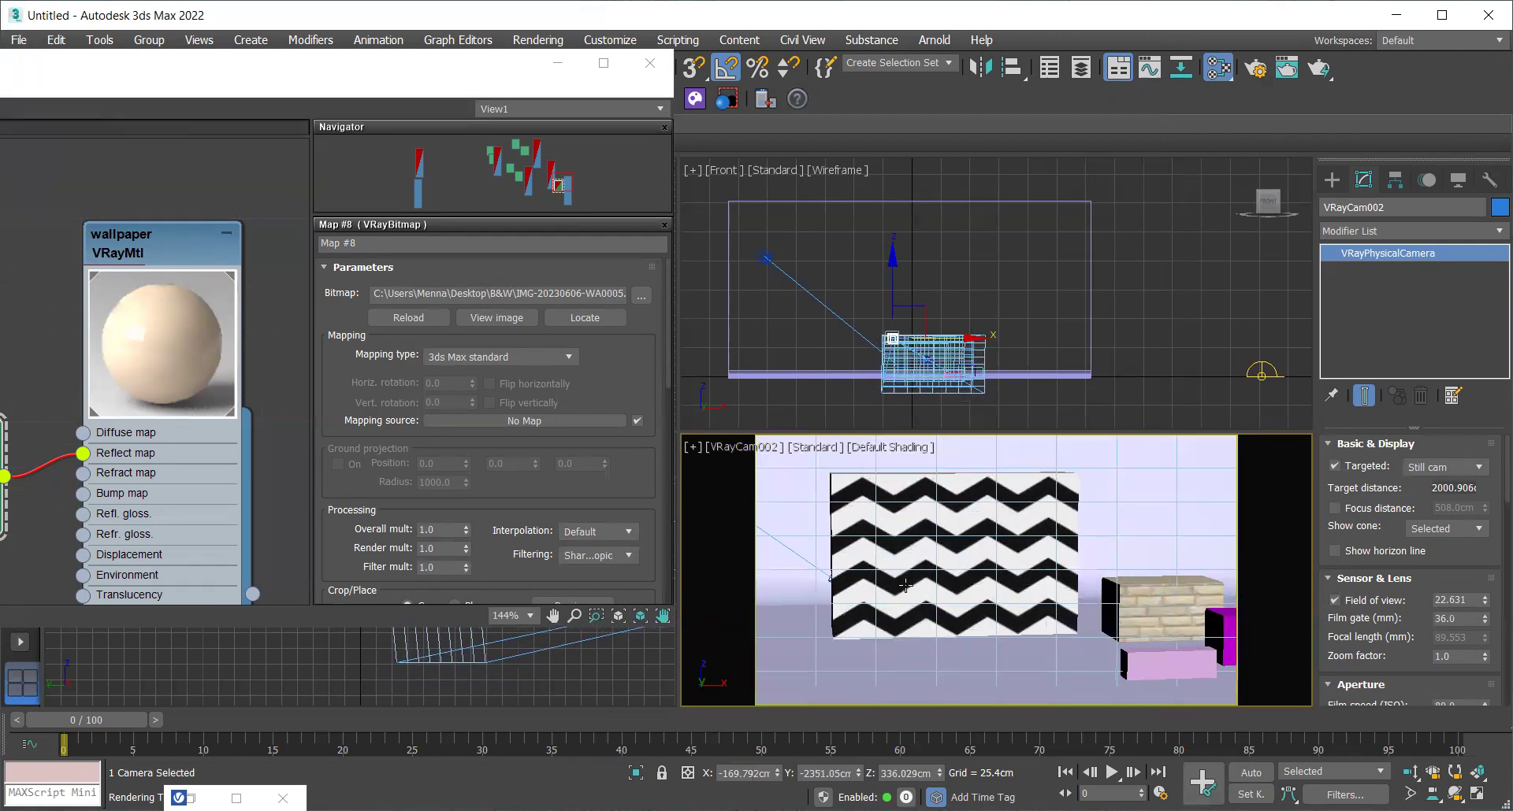
left_click_drag(1486, 603, 1488, 662)
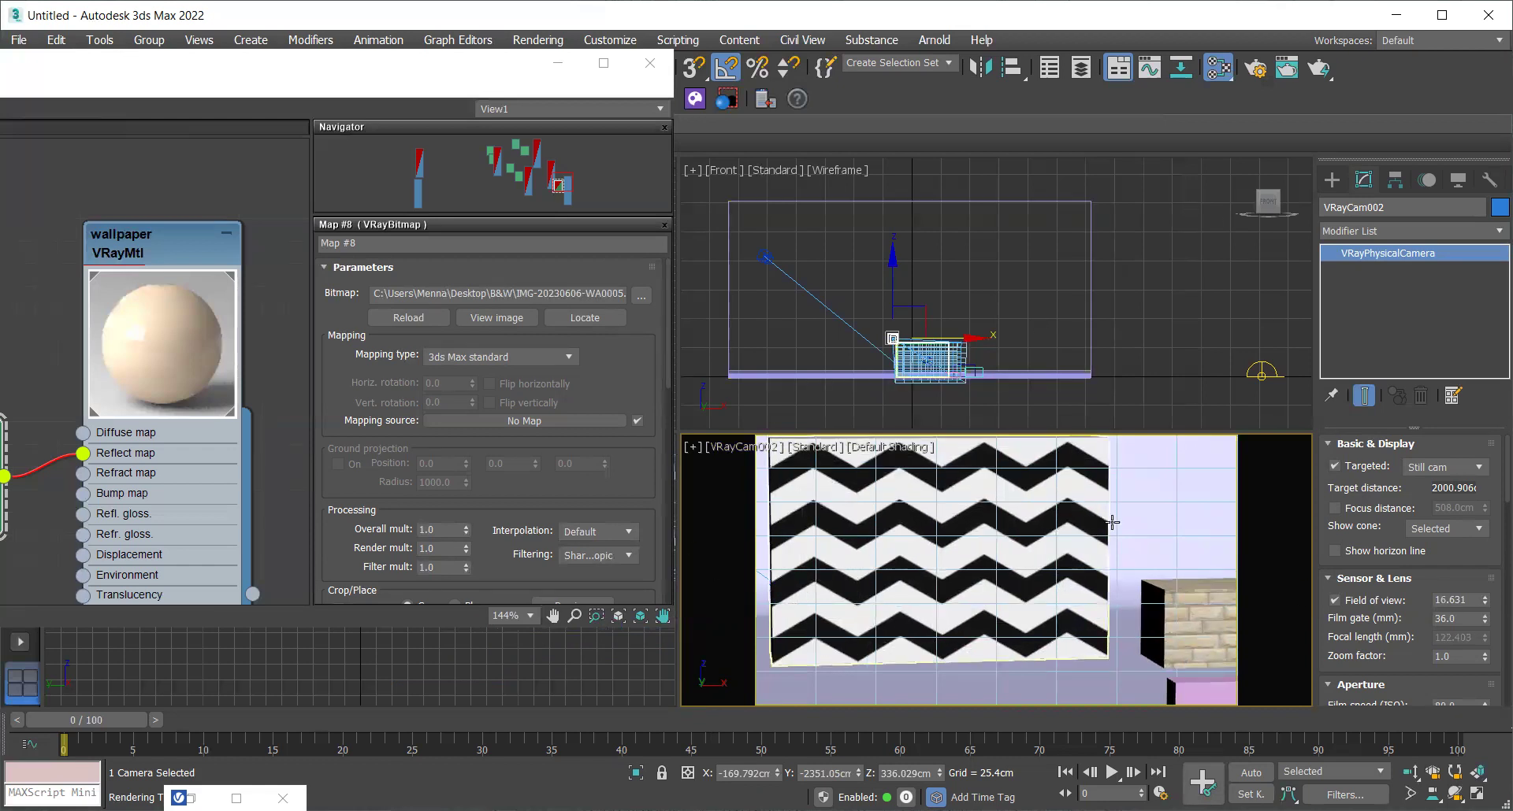
Resize the wallpaper box's UVW Map to length 172.404 cm, width 61.818 cm and height 59.261 cm
left_click(916, 594)
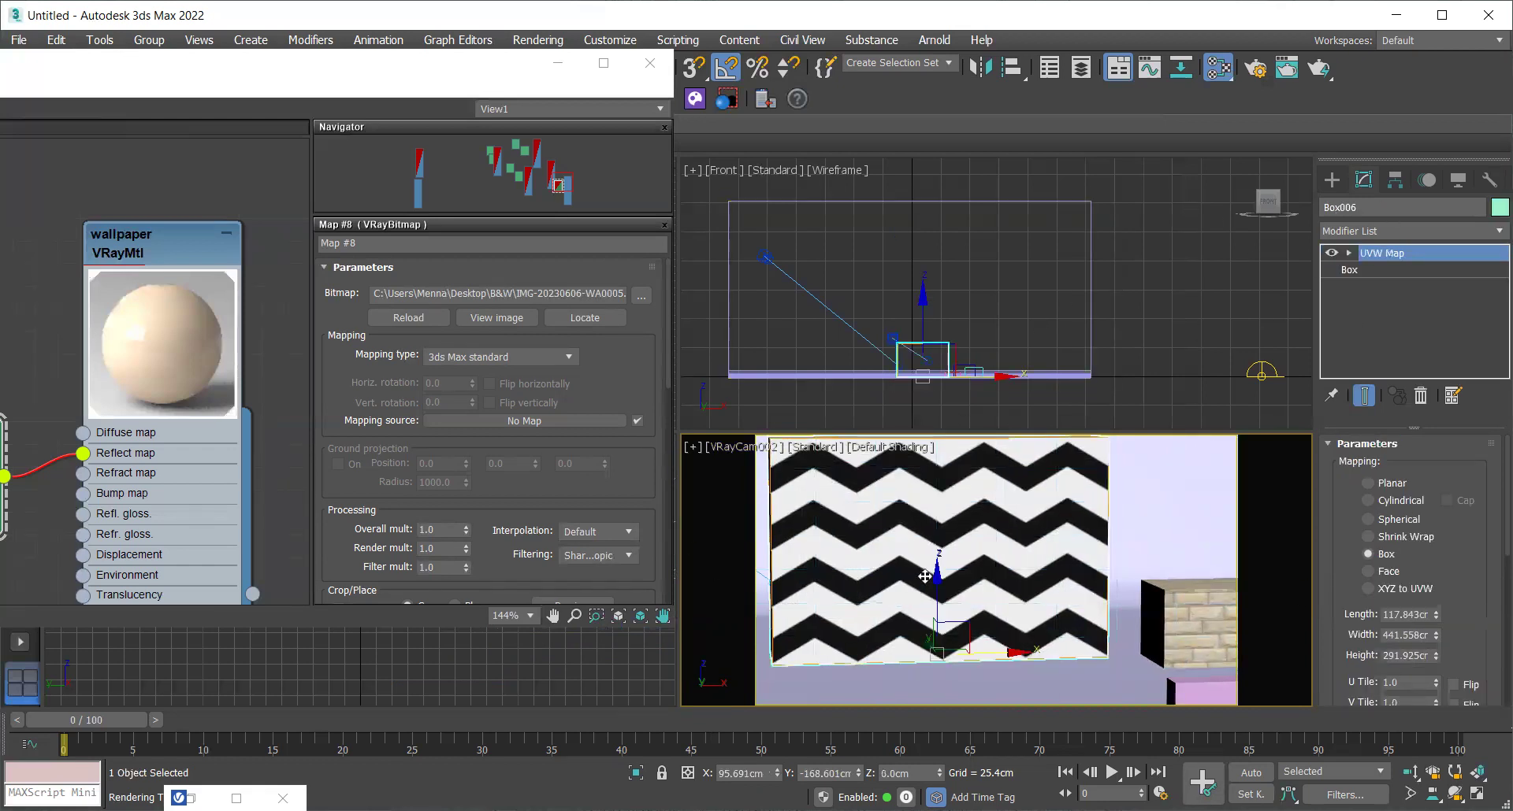
left_click(1349, 253)
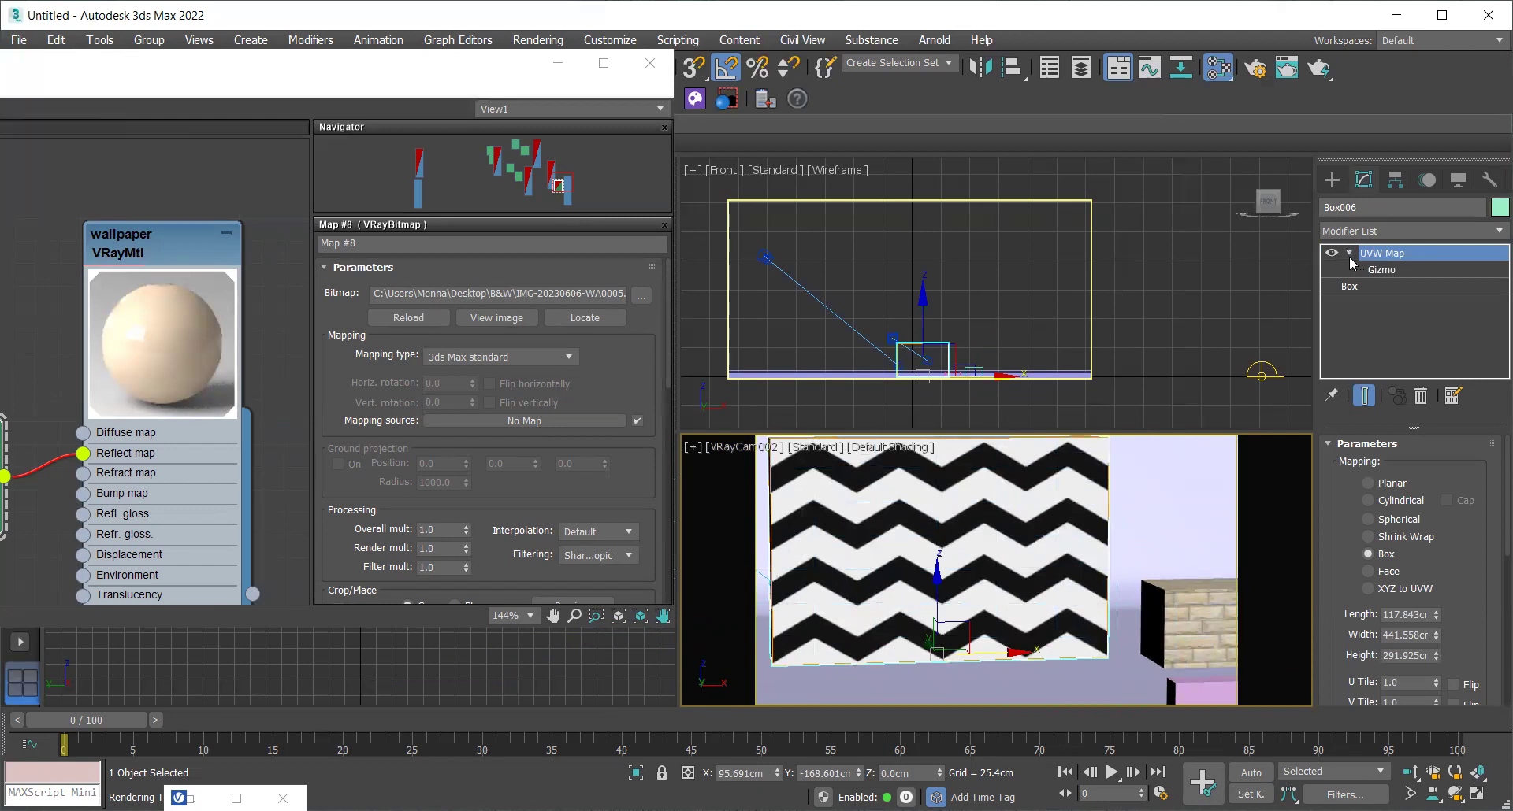
left_click_drag(1436, 614, 1430, 544)
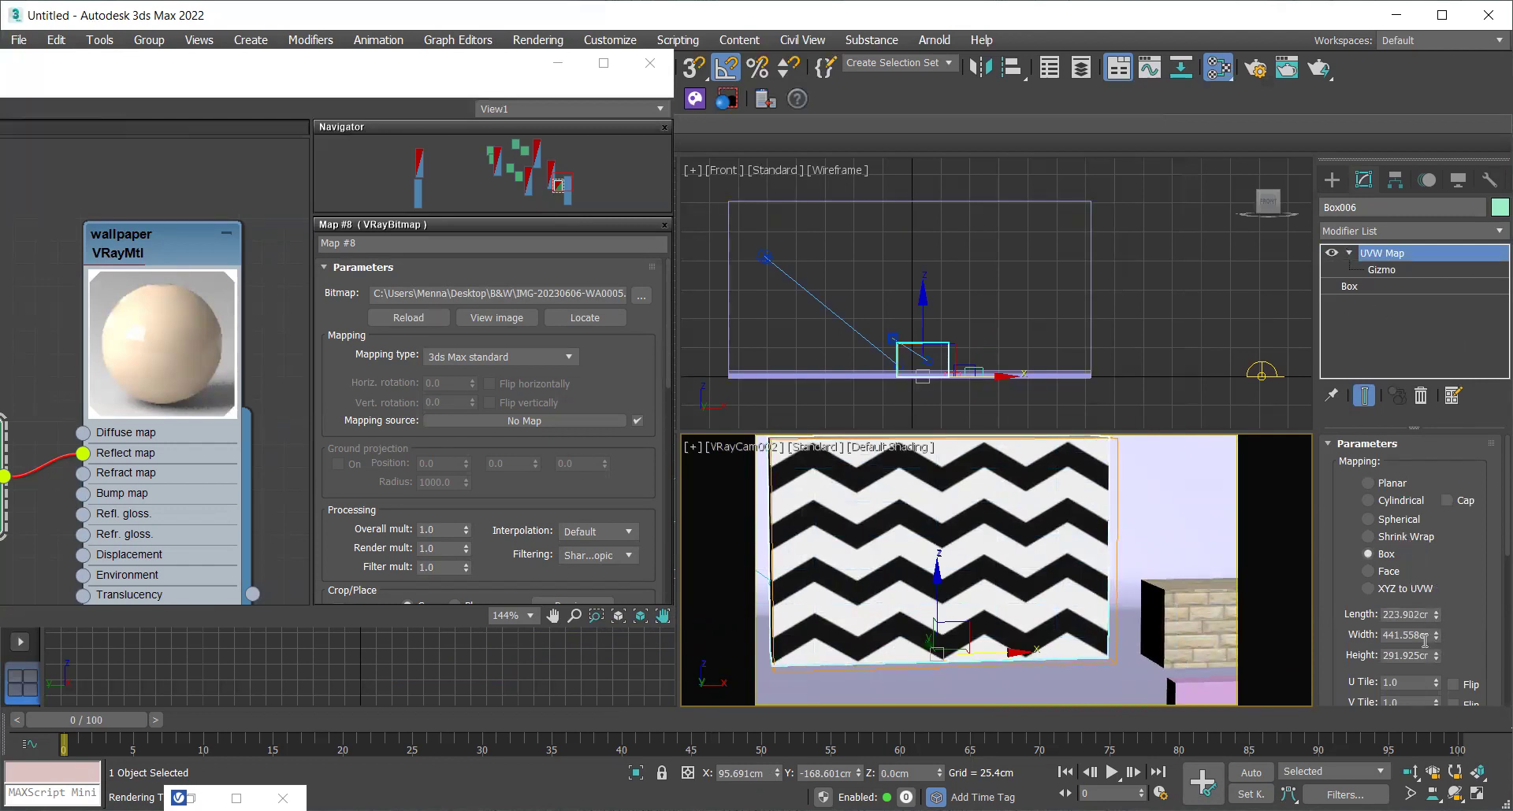
left_click_drag(1433, 636, 1434, 693)
left_click_drag(1432, 618, 1444, 707)
mouse_move(1435, 654)
left_mouse_down()
mouse_move(1439, 682)
mouse_move(1436, 641)
mouse_move(1423, 652)
left_mouse_up()
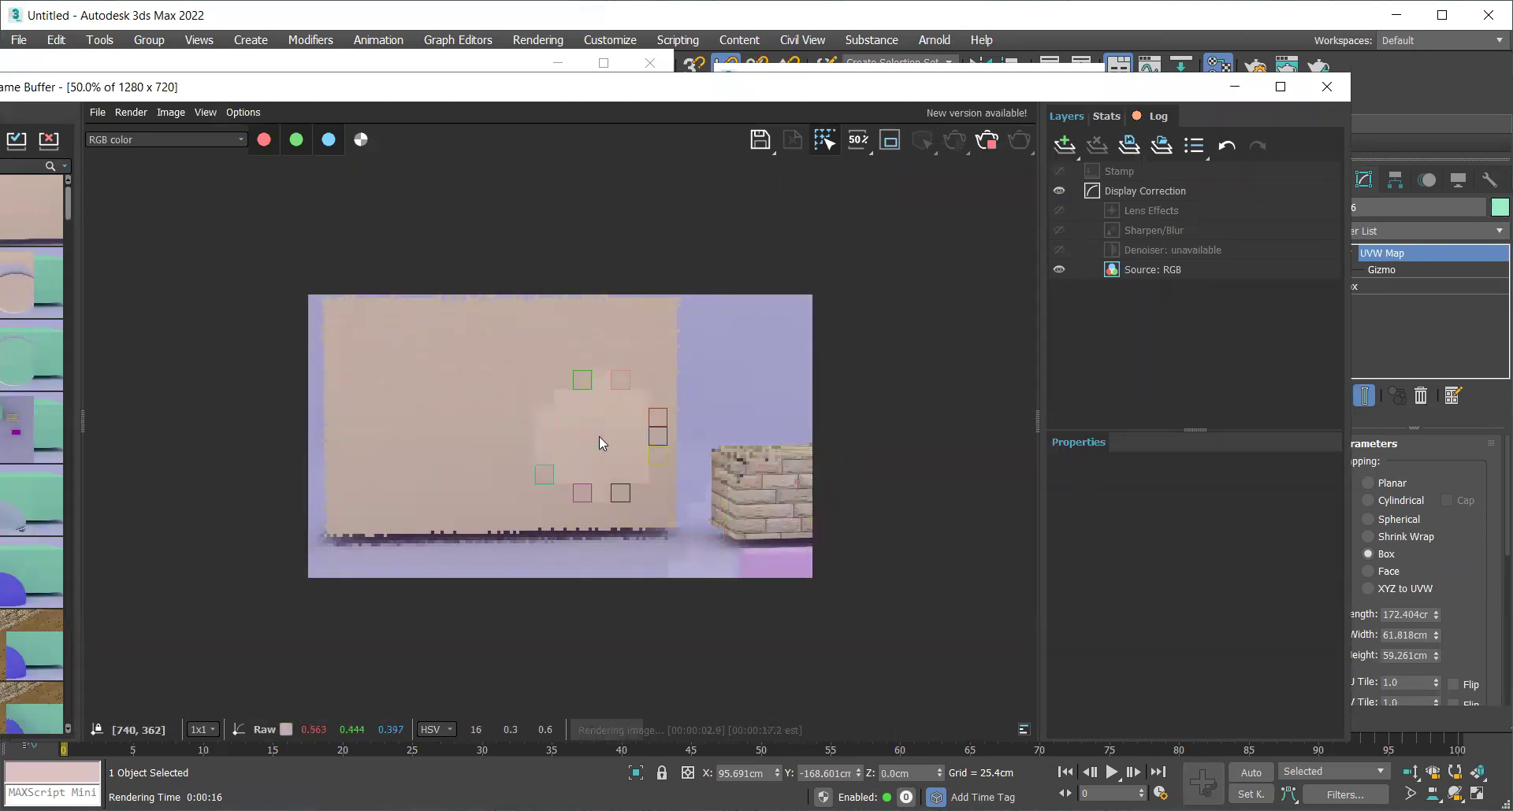
Examine the zigzag reflection pattern on the wallpaper box up close in the camera render
scroll(608, 430, "up", 1)
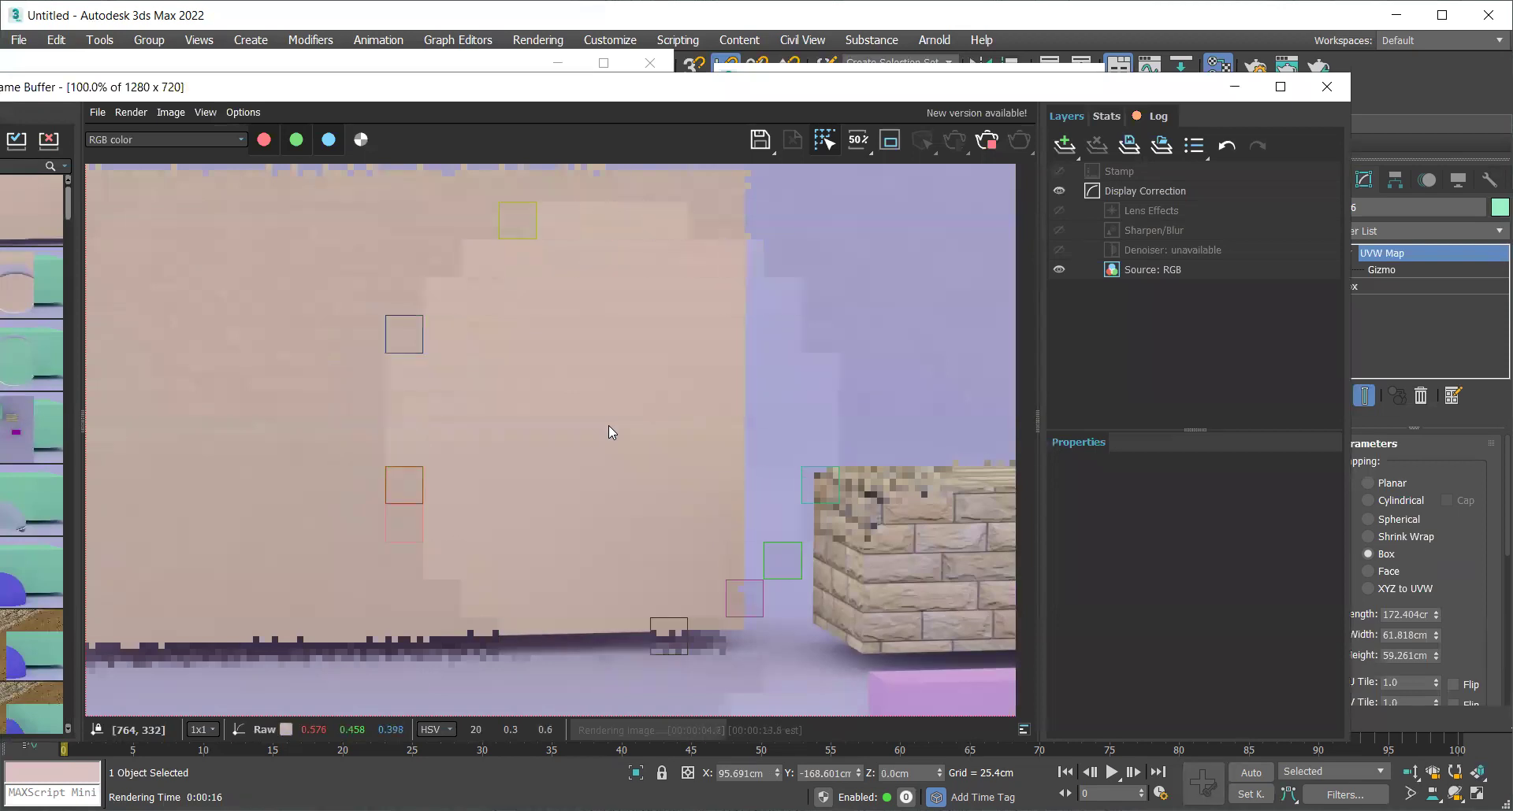
scroll(620, 267, "up", 1)
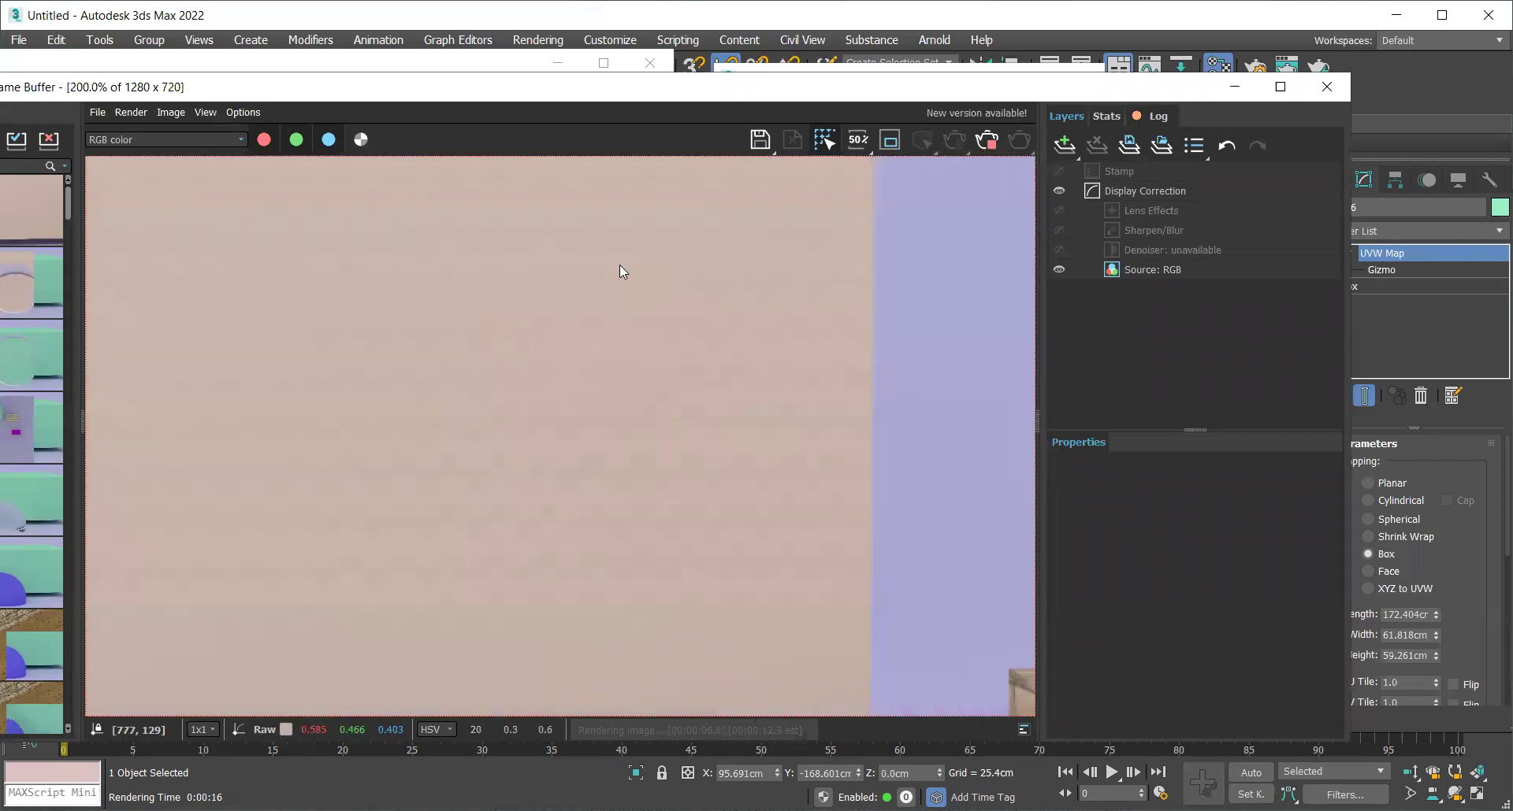
scroll(661, 443, "down", 1)
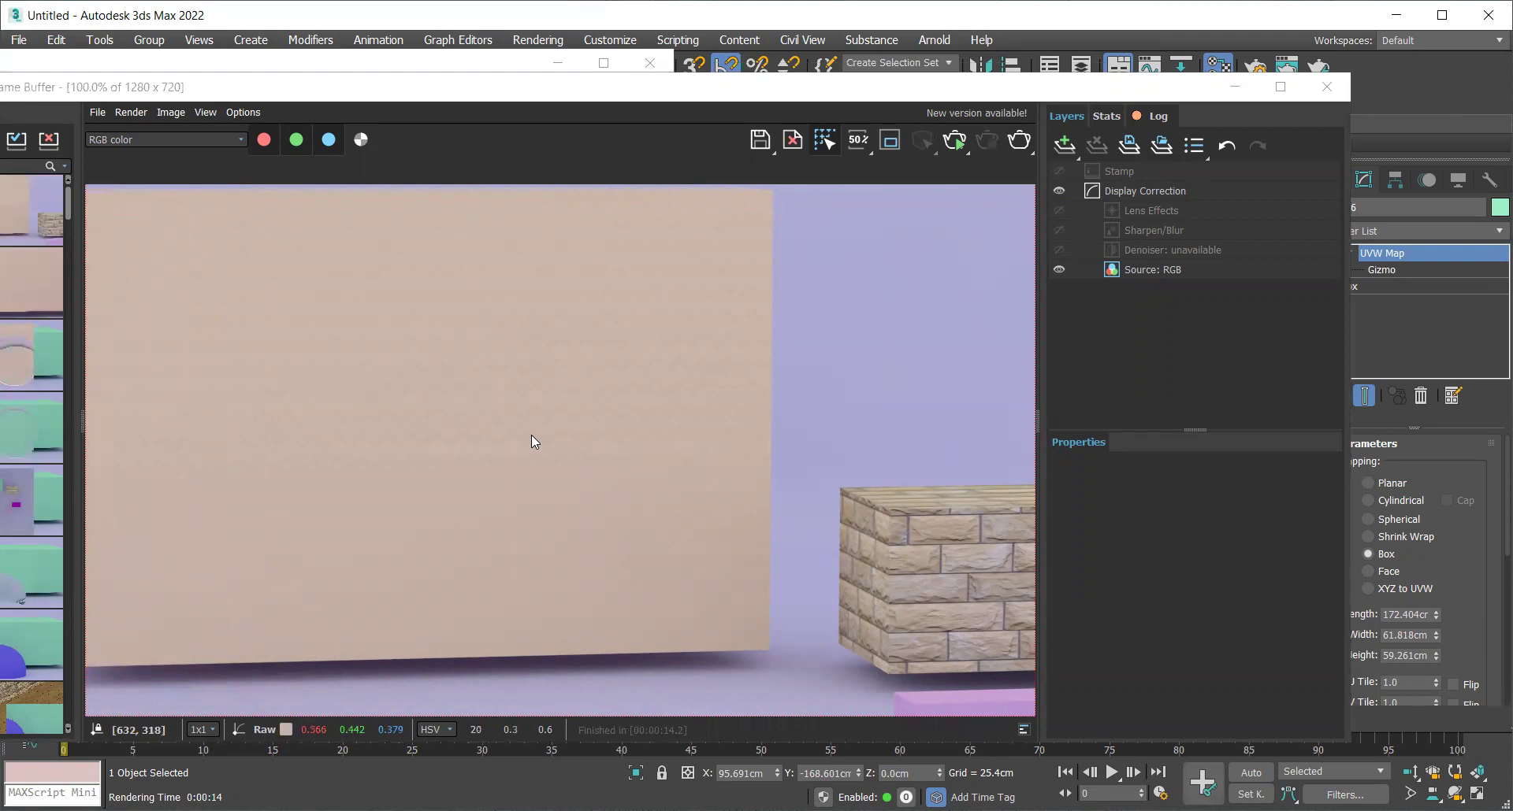
scroll(693, 315, "up", 1)
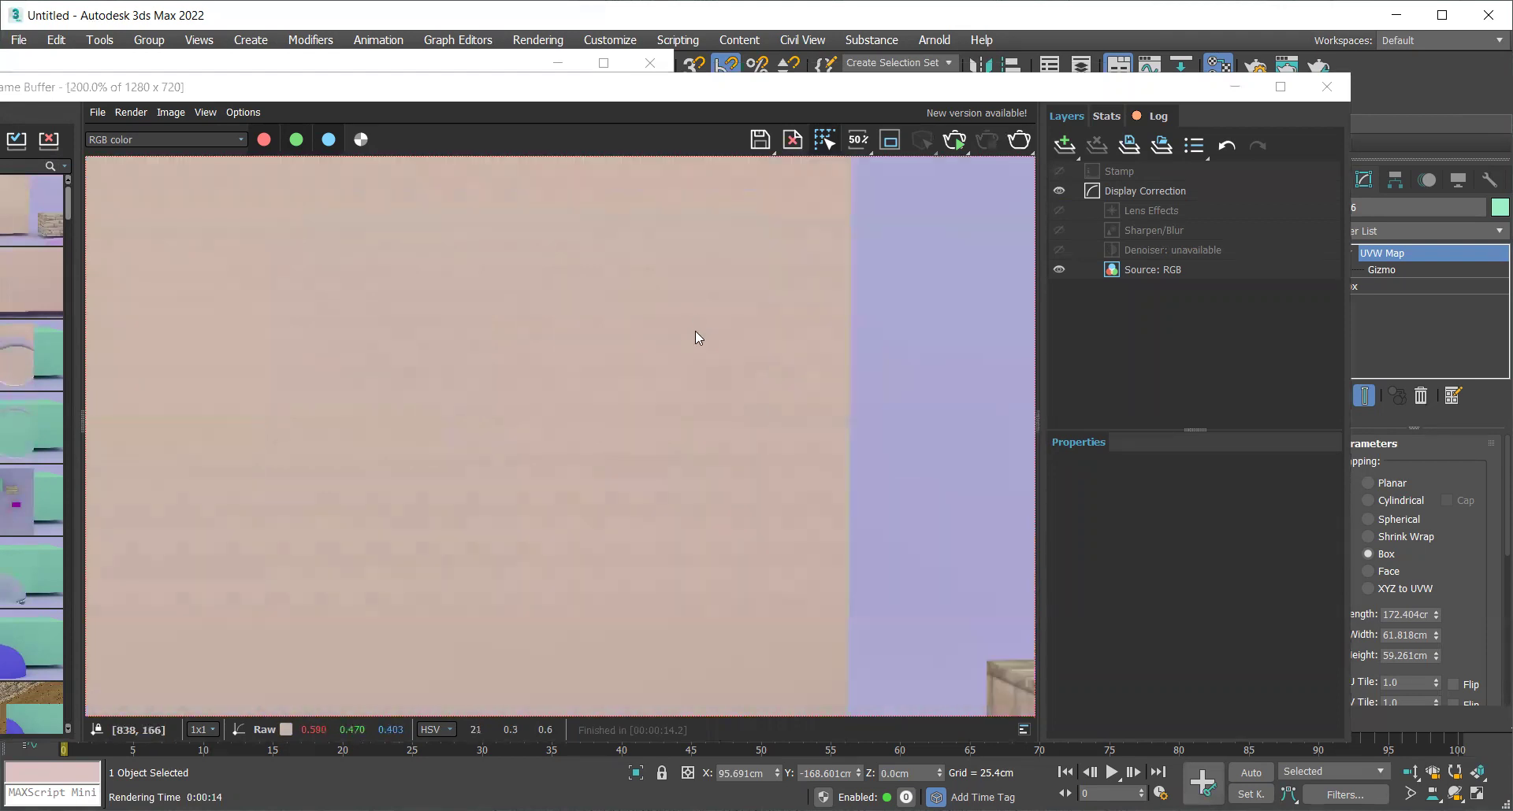
scroll(804, 416, "down", 1)
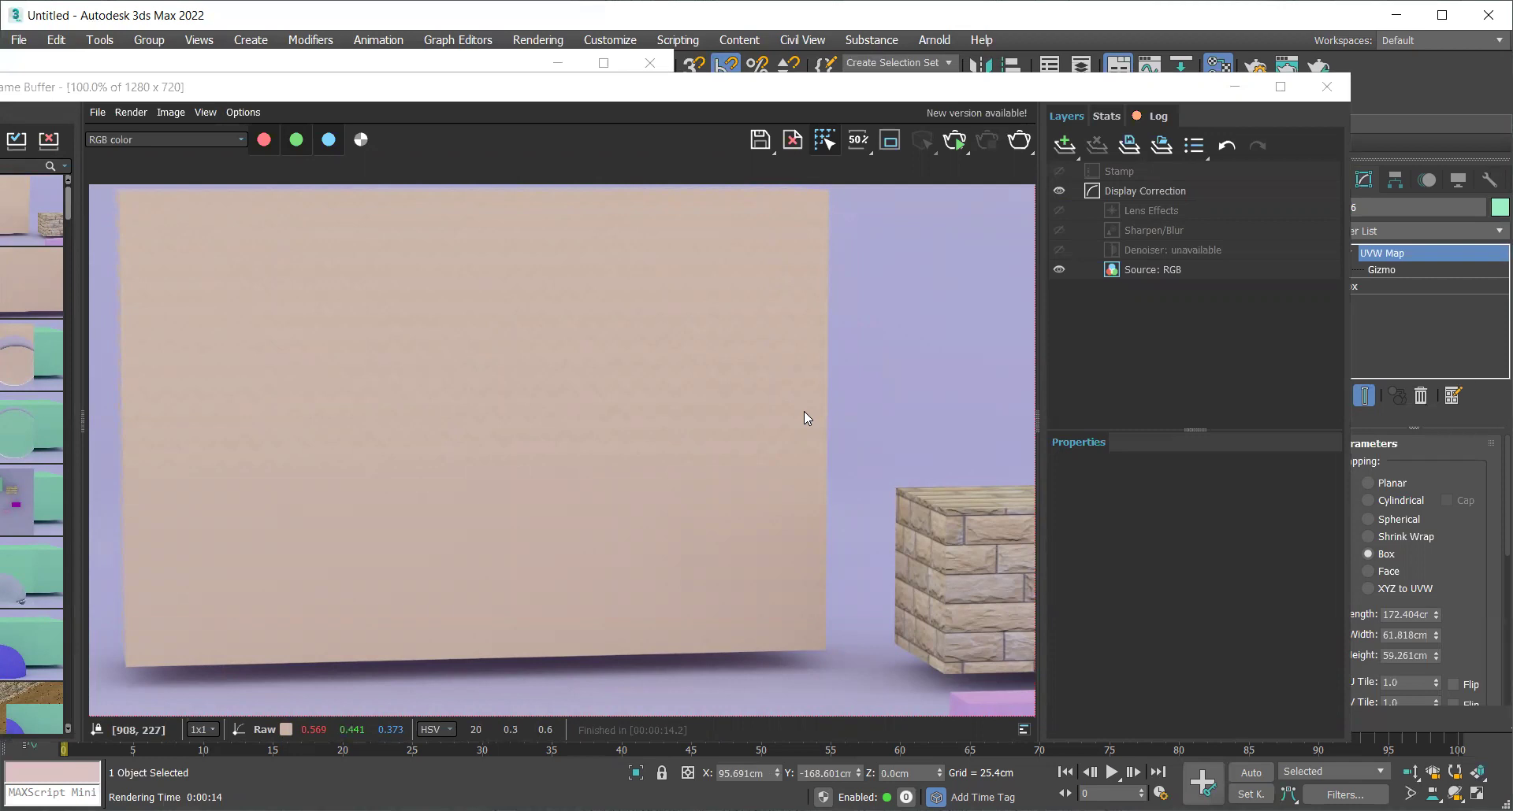
left_click(1234, 87)
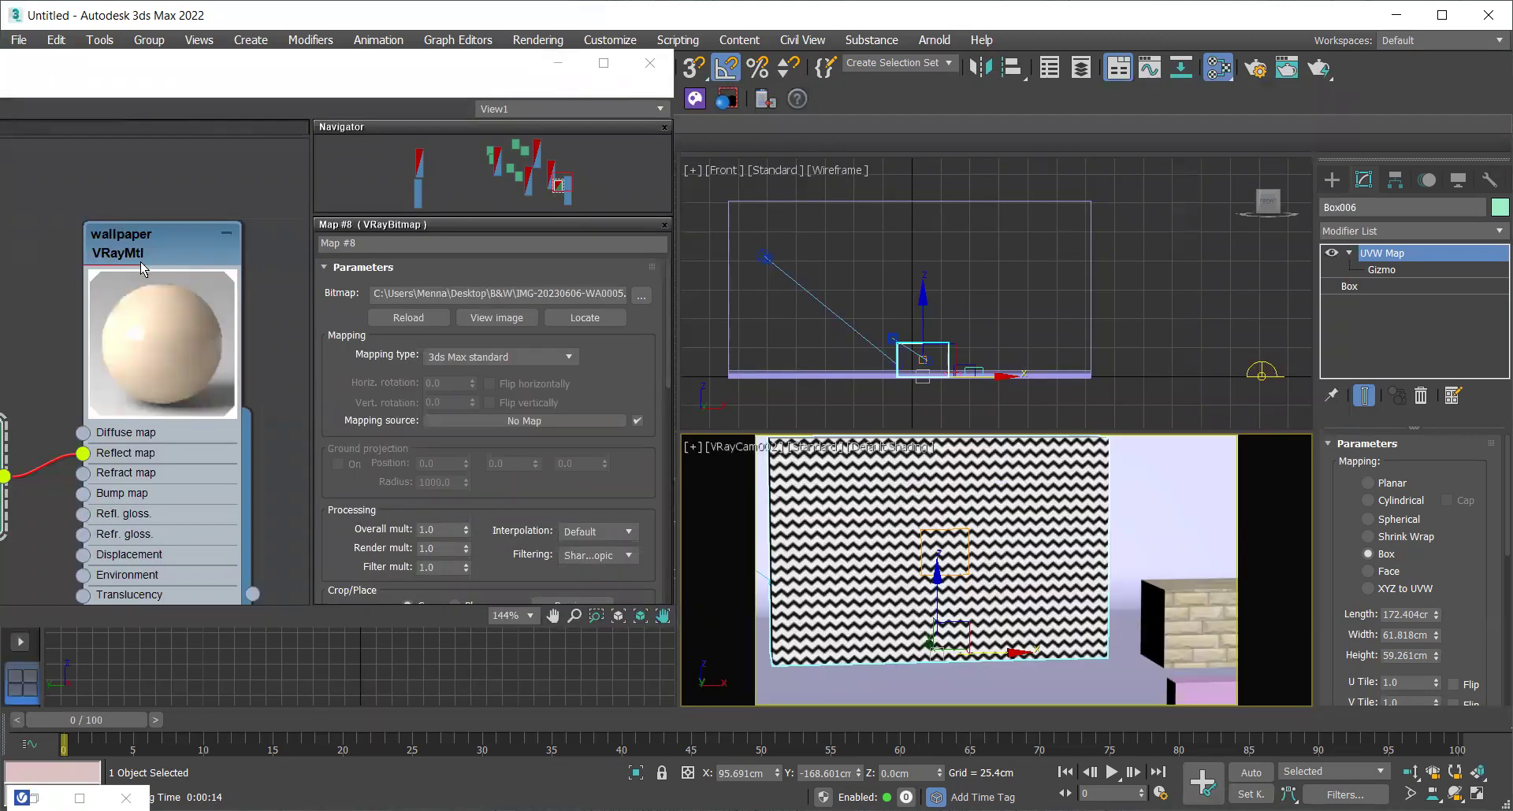
Set the wallpaper material's reflect color to pure white (255, 255, 255)
double_click(153, 228)
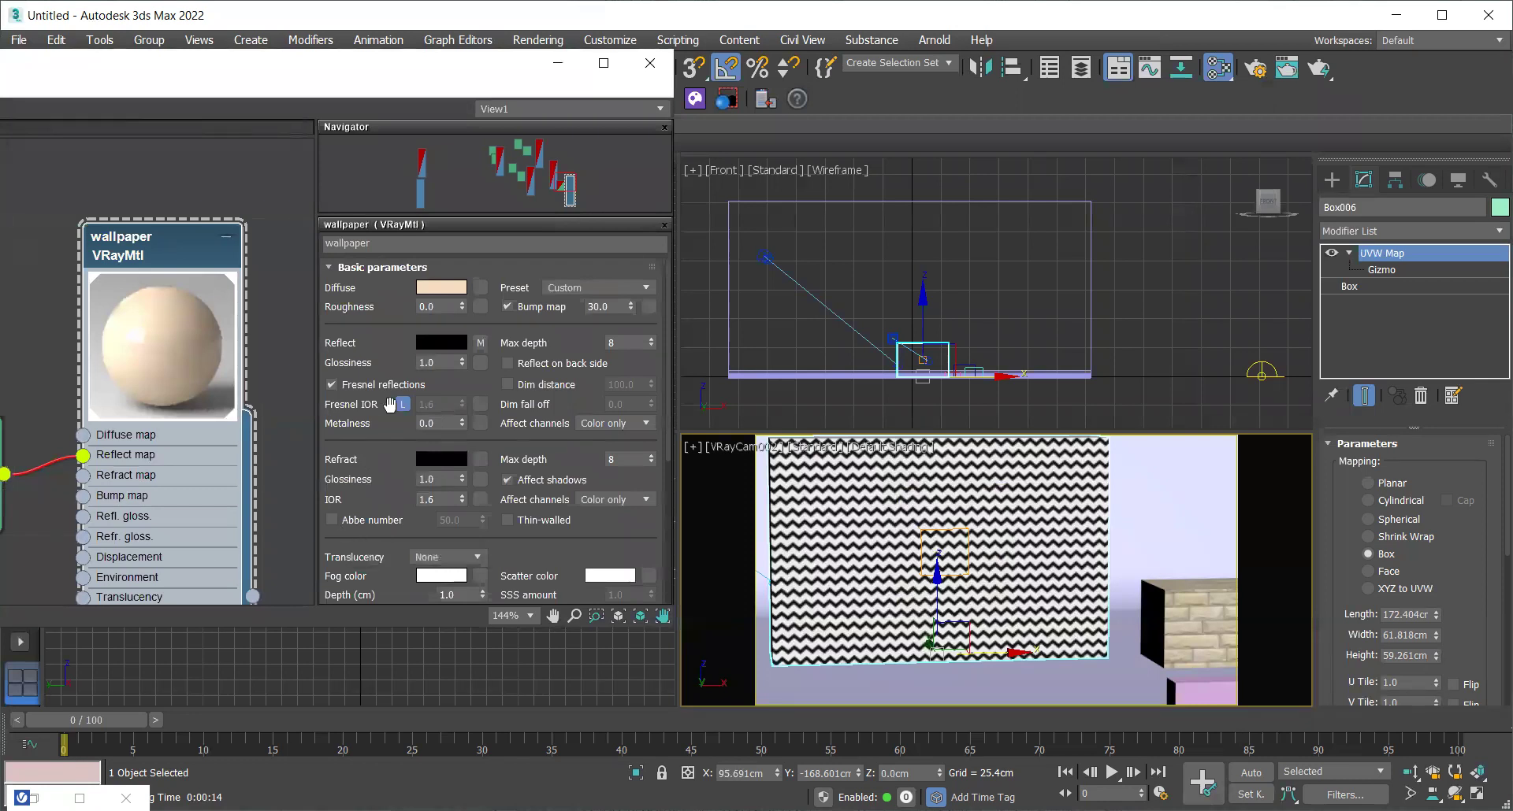
left_click(435, 342)
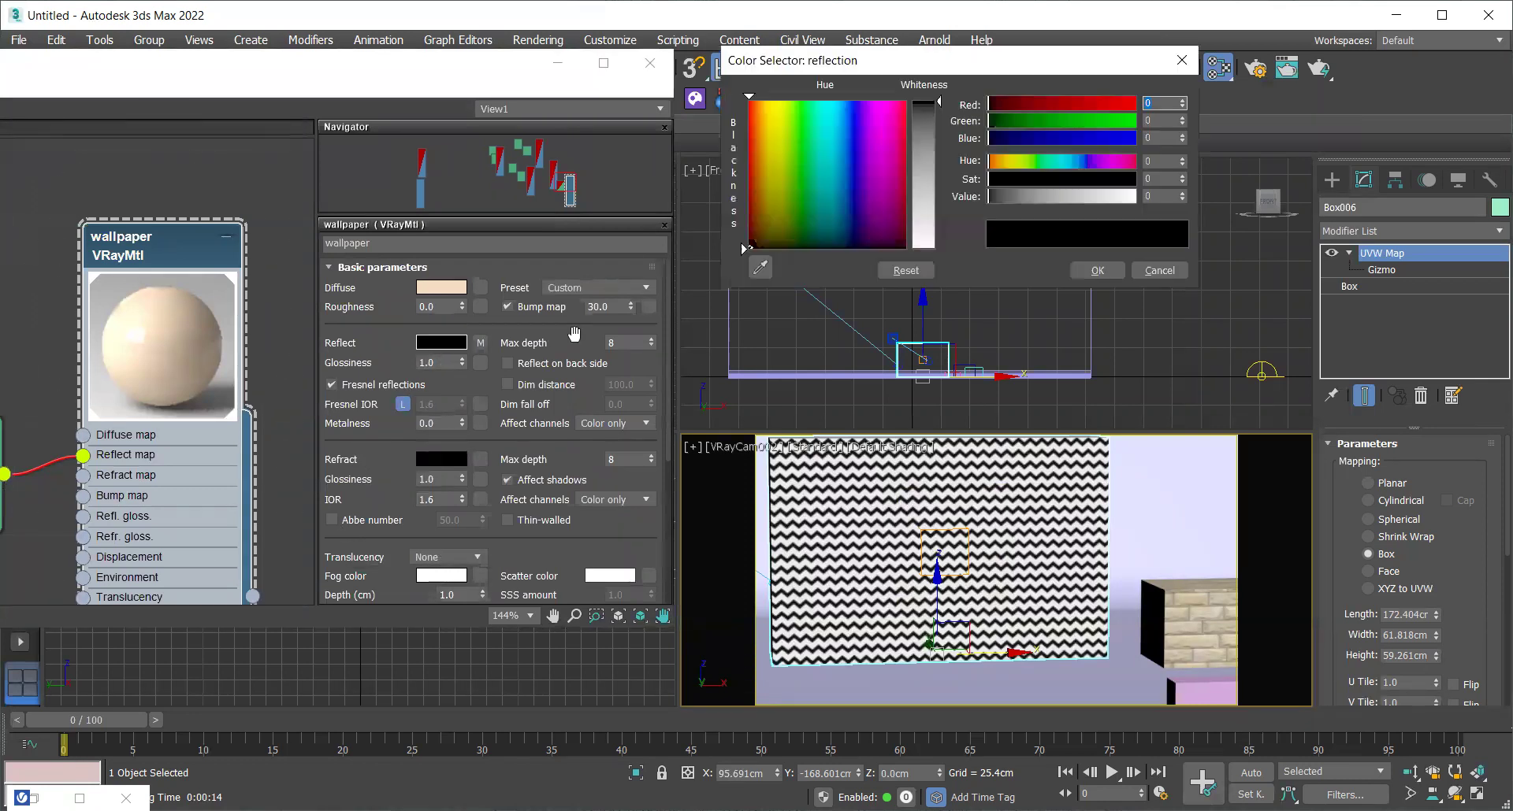
left_click_drag(944, 167, 939, 253)
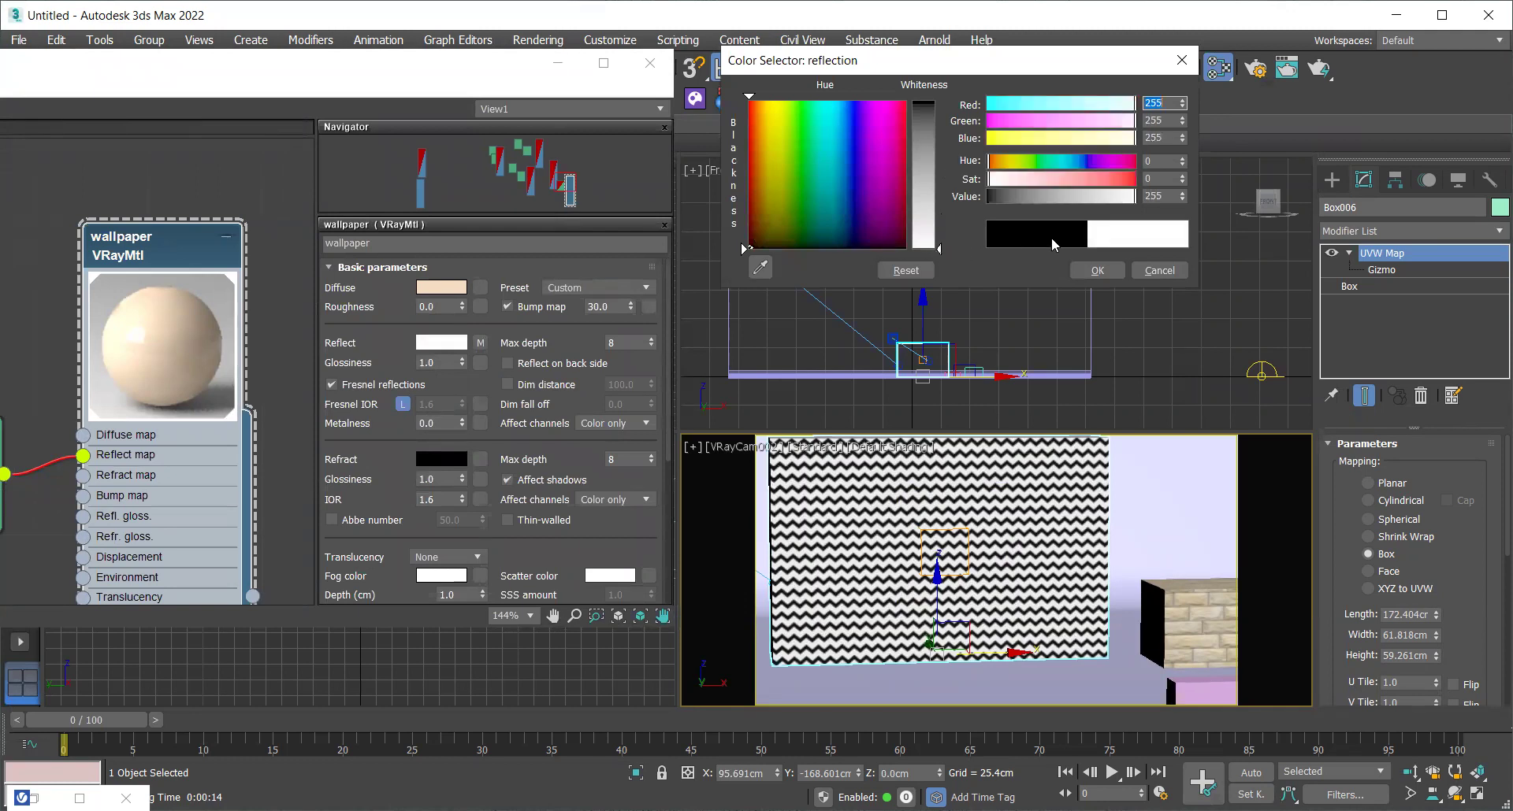
left_click(1095, 270)
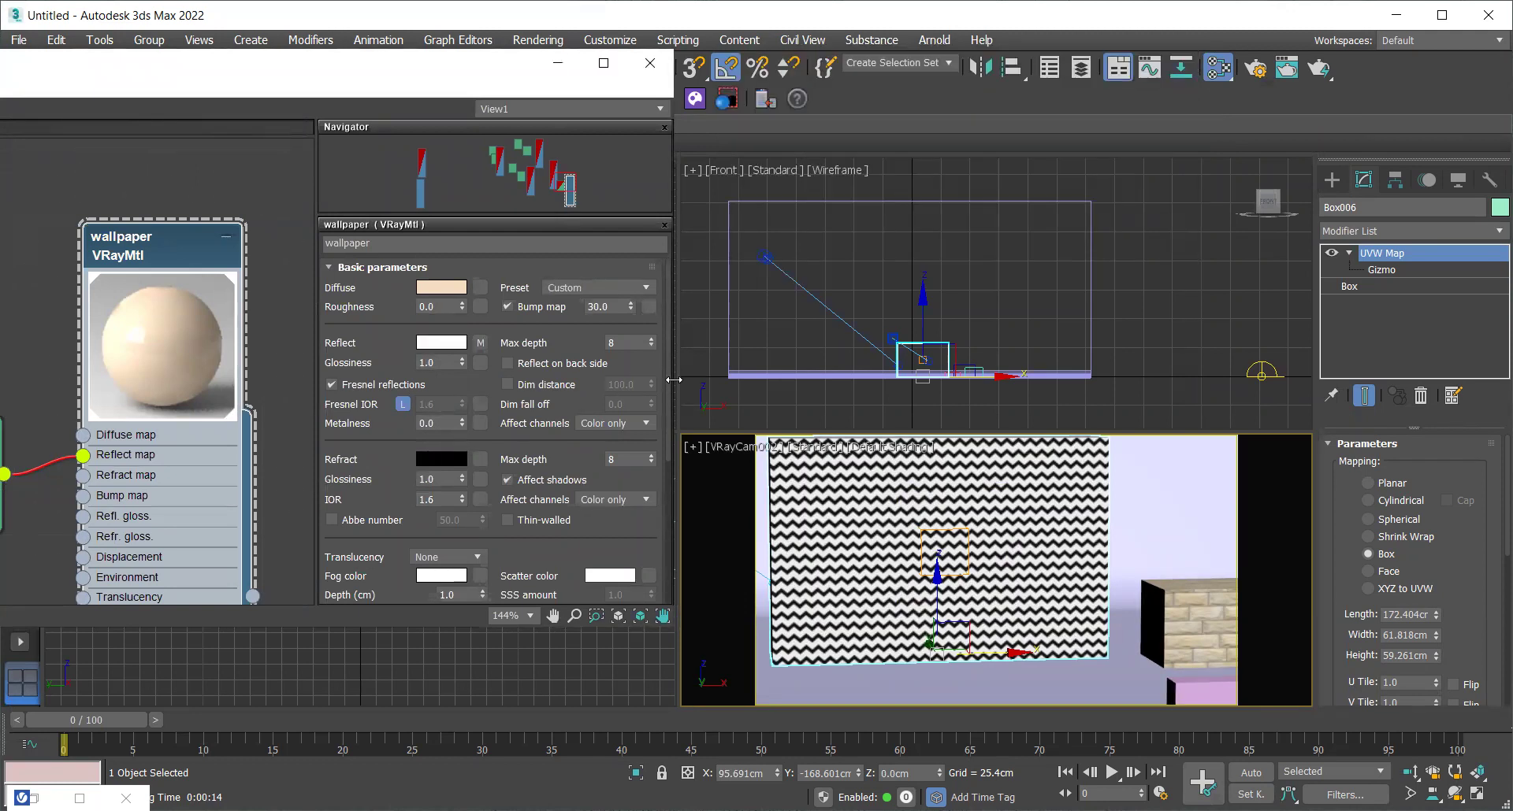
Set the wallpaper's Reflect map amount to 50 and try a test render of the camera view
left_click_drag(670, 422, 668, 535)
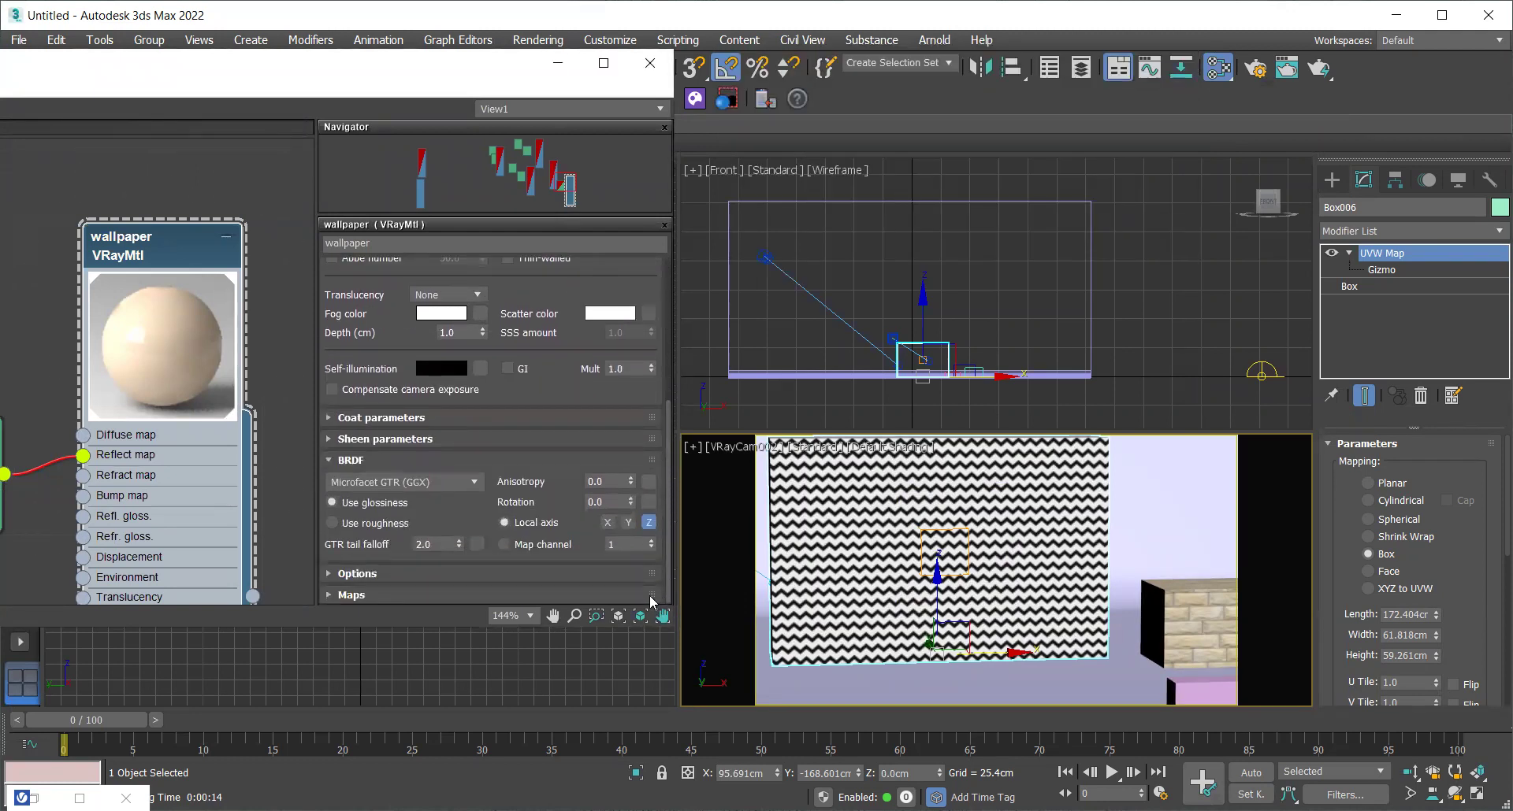
left_click(380, 592)
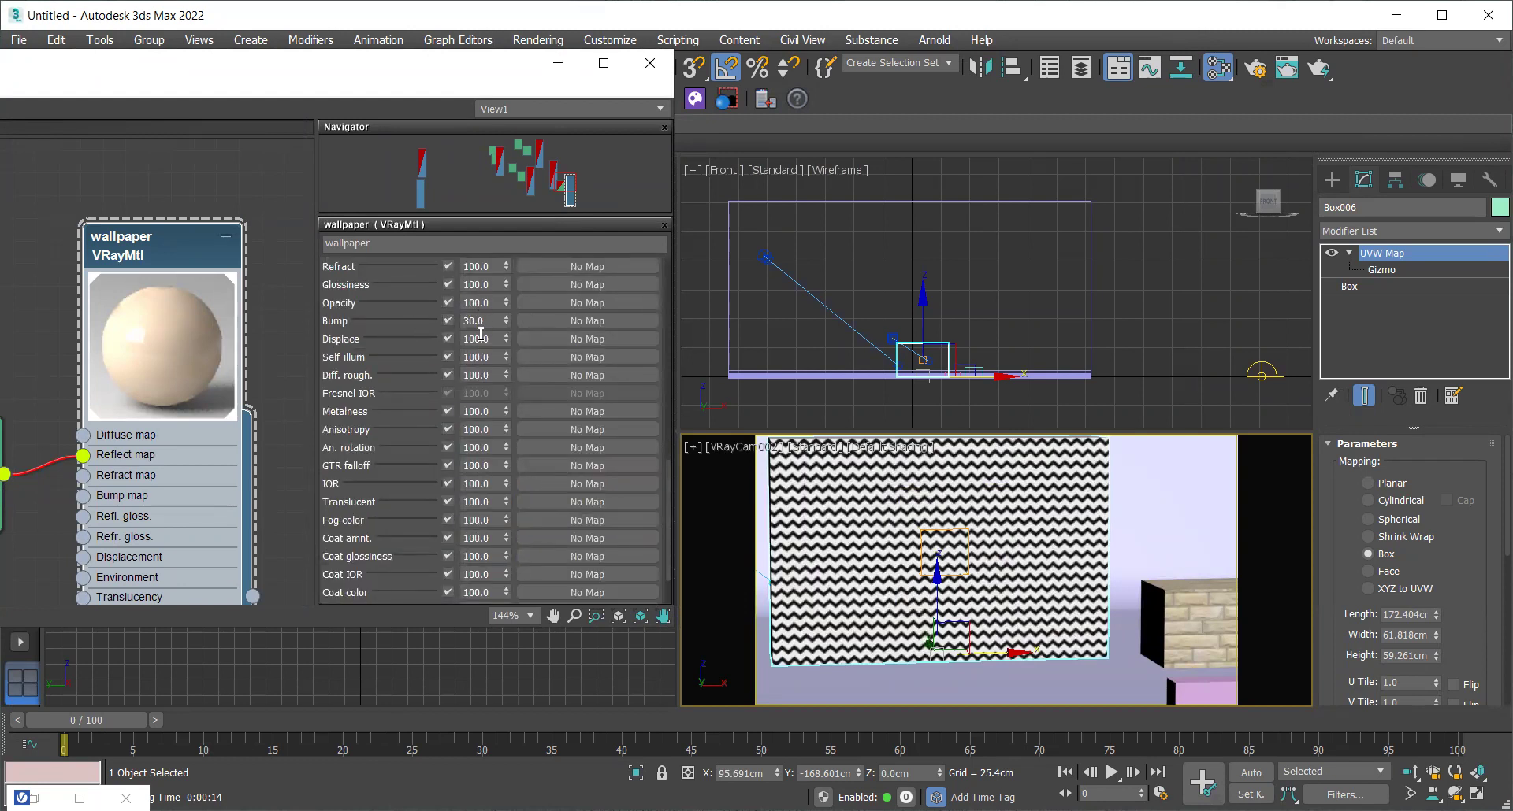
scroll(581, 352, "up", 5)
double_click(489, 513)
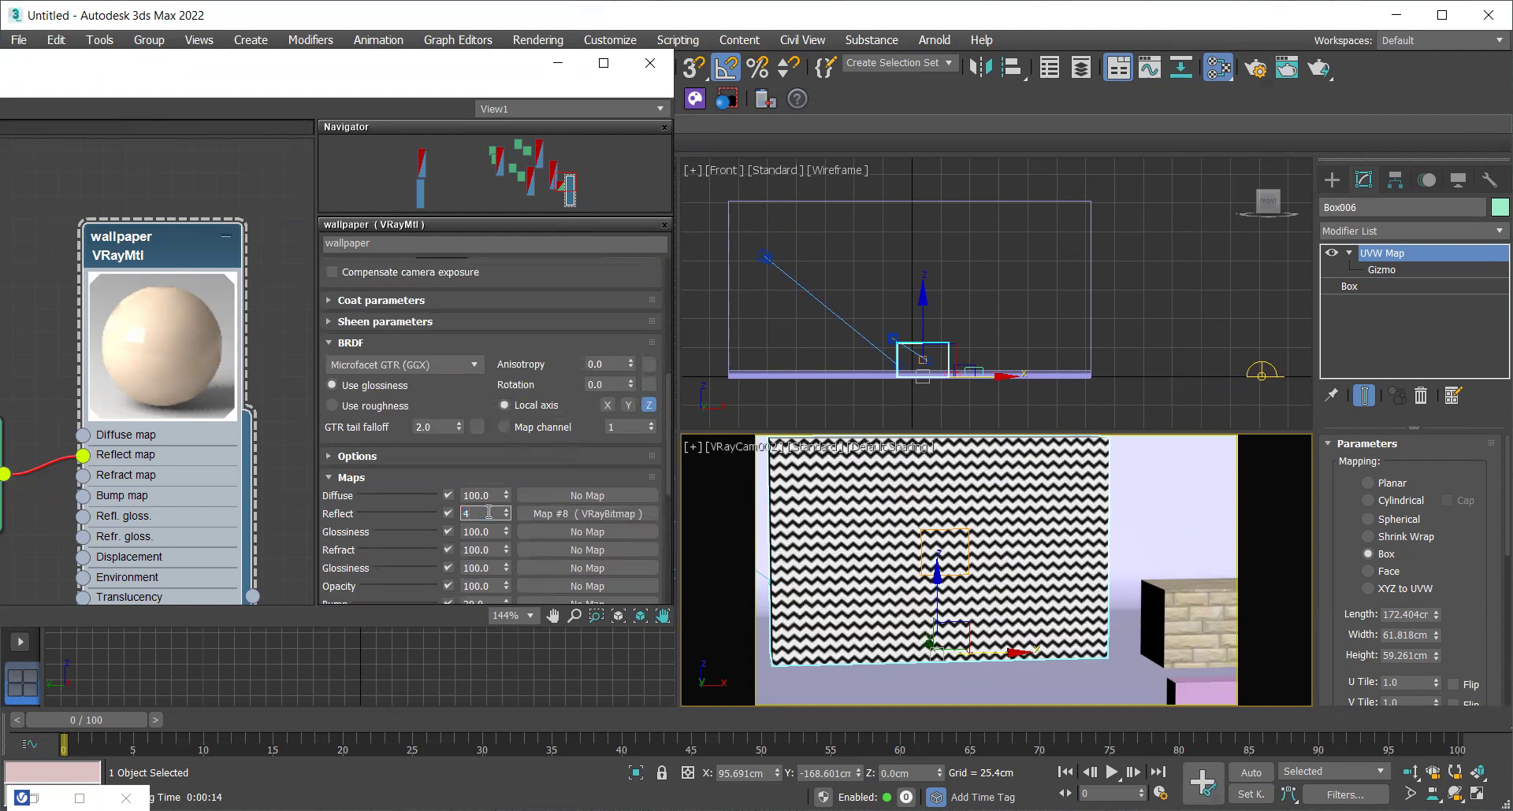
type("50")
key("Return")
key("shift+q")
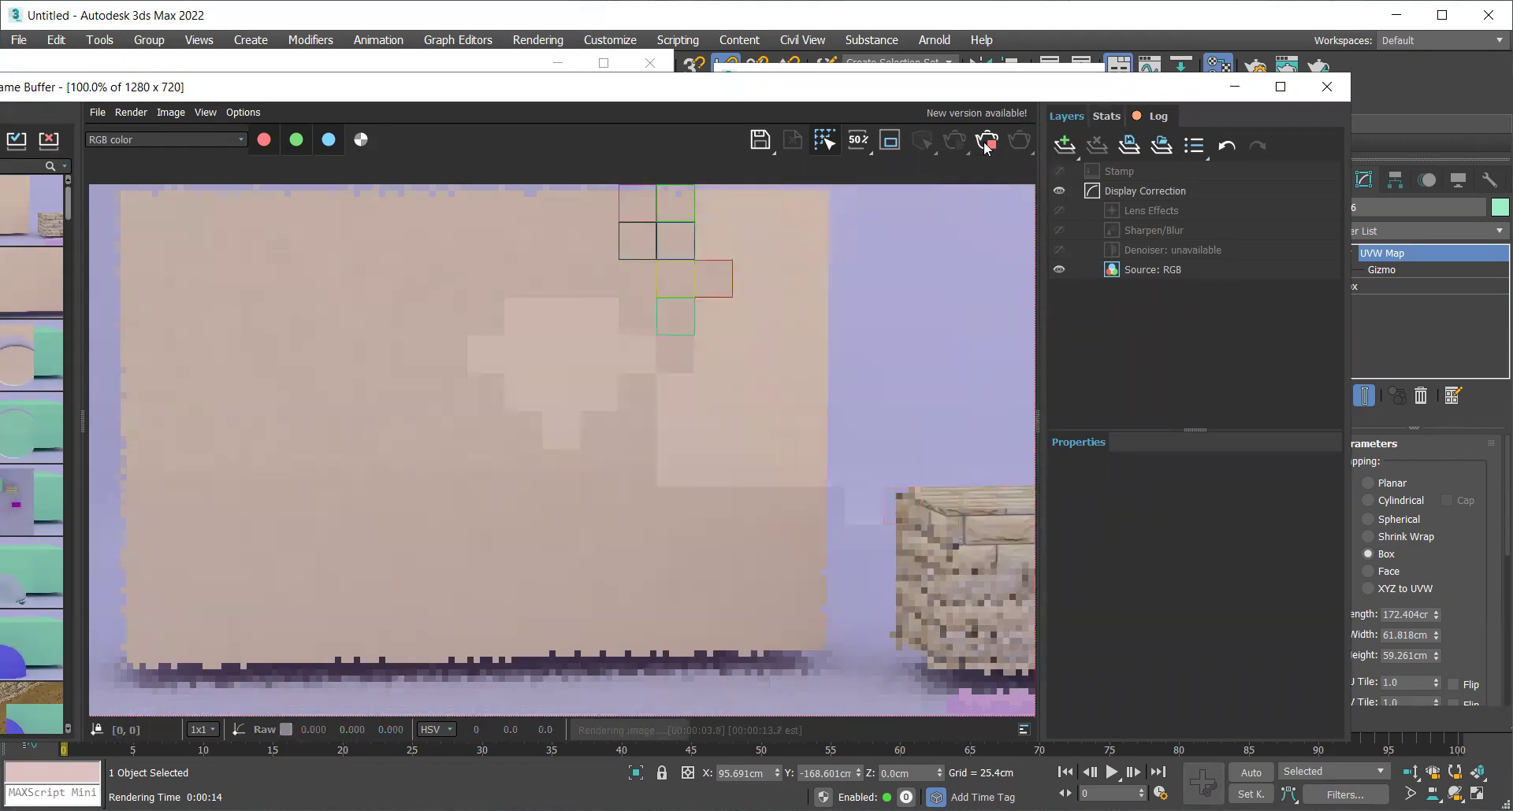
left_click(1234, 87)
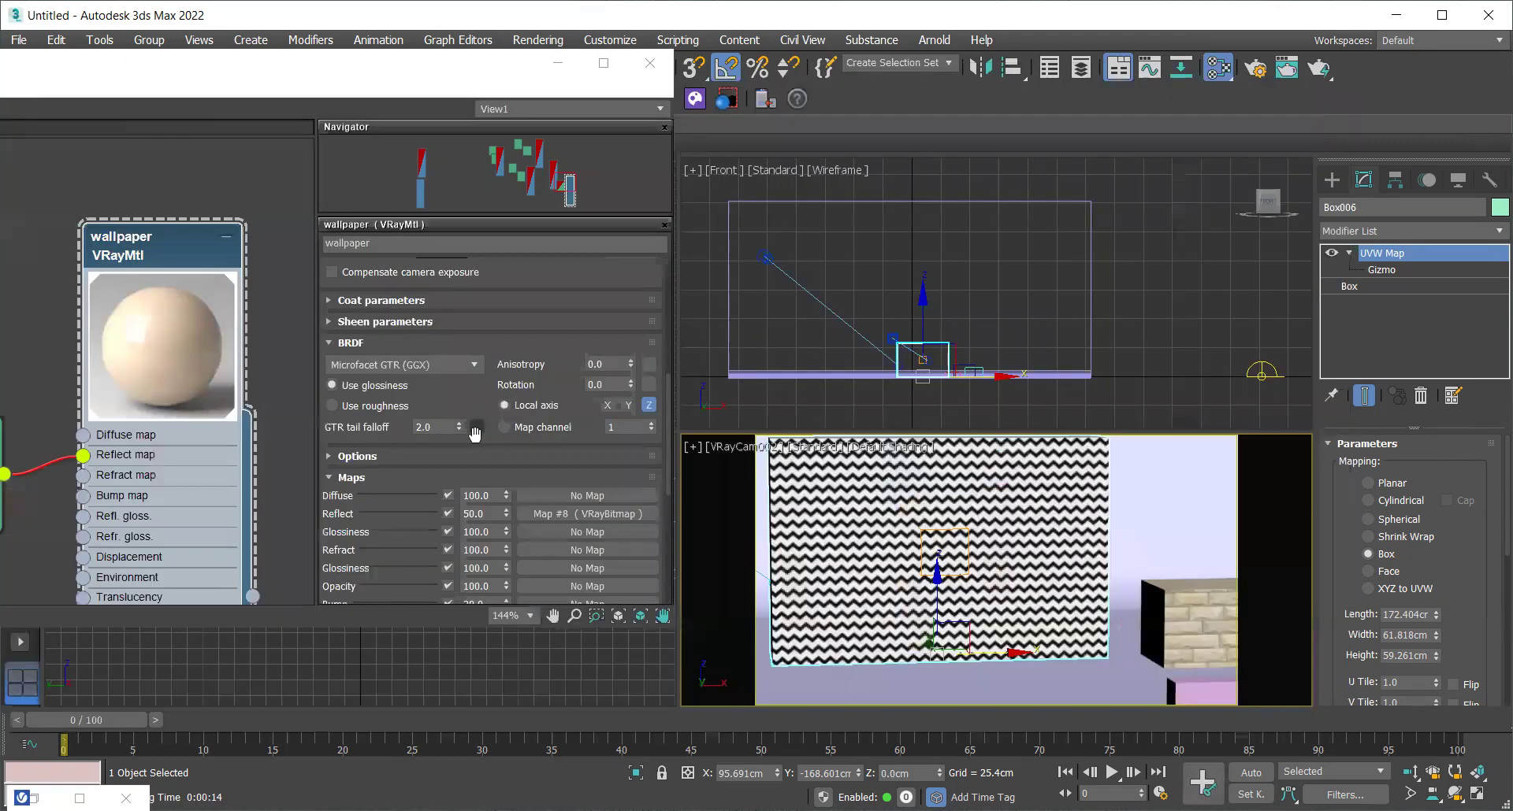
Change the wallpaper's Reflect map amount again and set its diffuse color to orange, RGB 205, 107, 11
double_click(484, 517)
type("1")
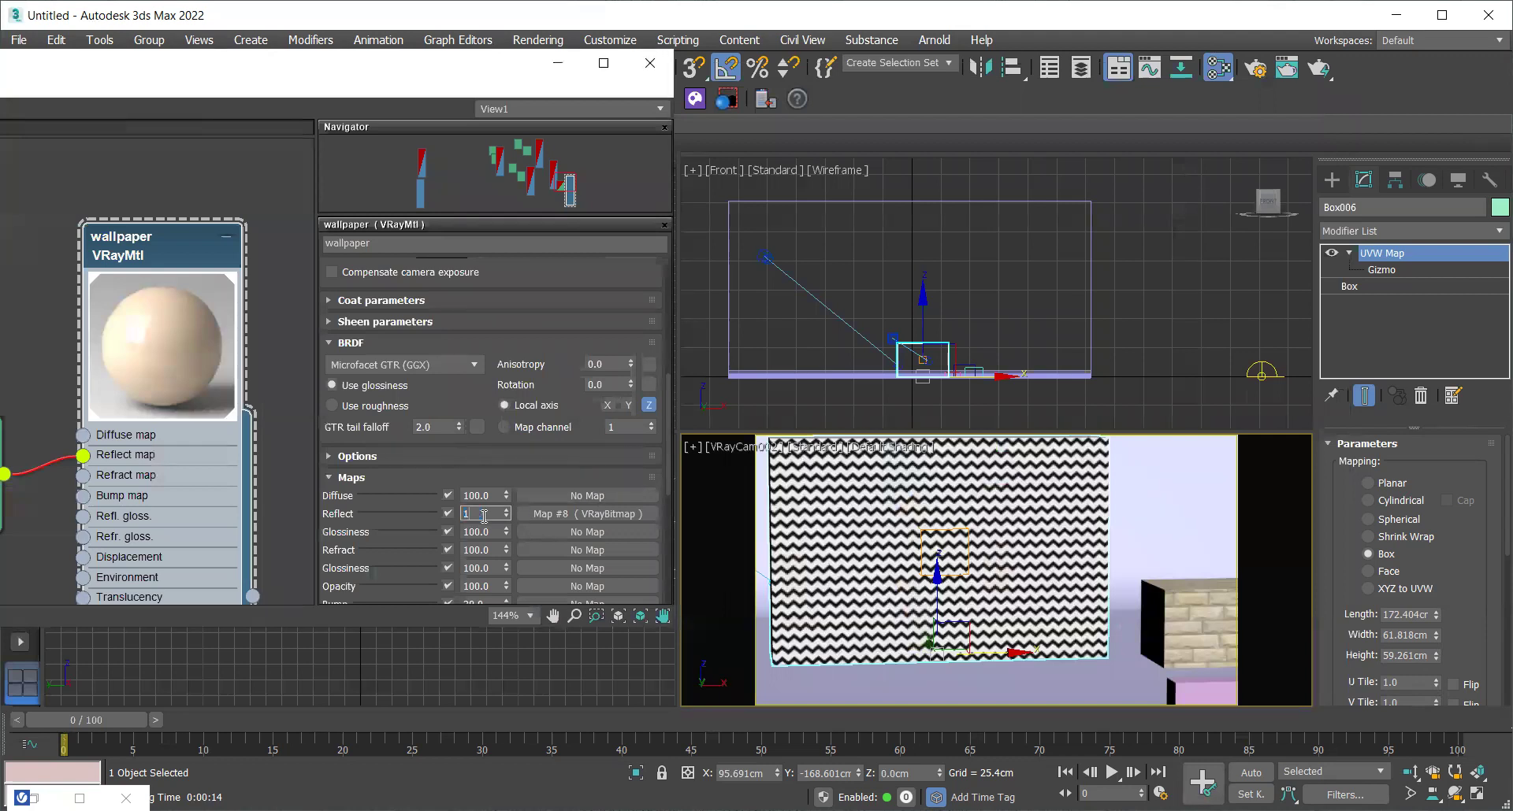
key("Return")
scroll(668, 396, "up", 10)
left_click(468, 287)
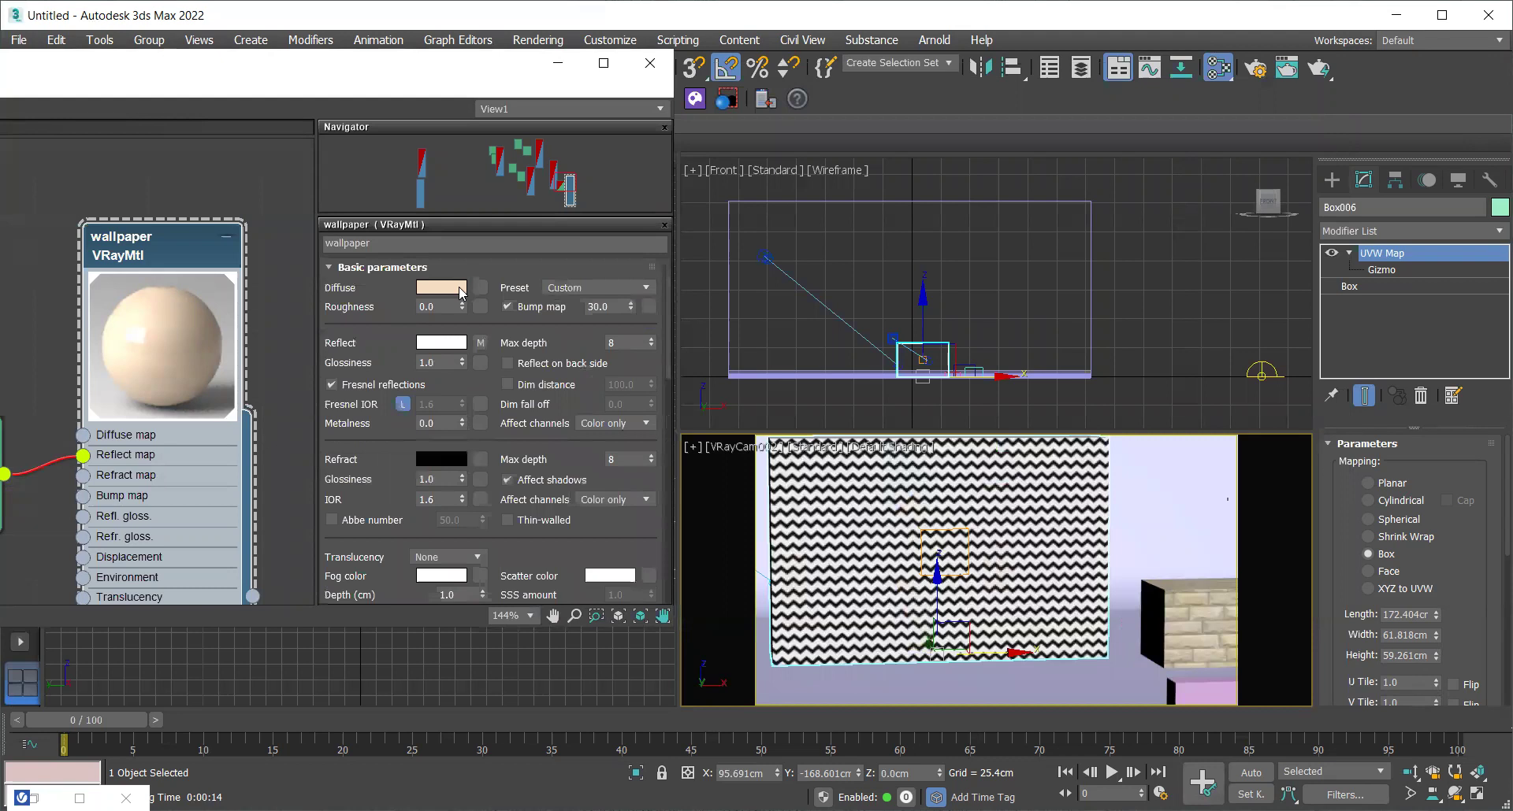
left_click_drag(922, 181, 922, 107)
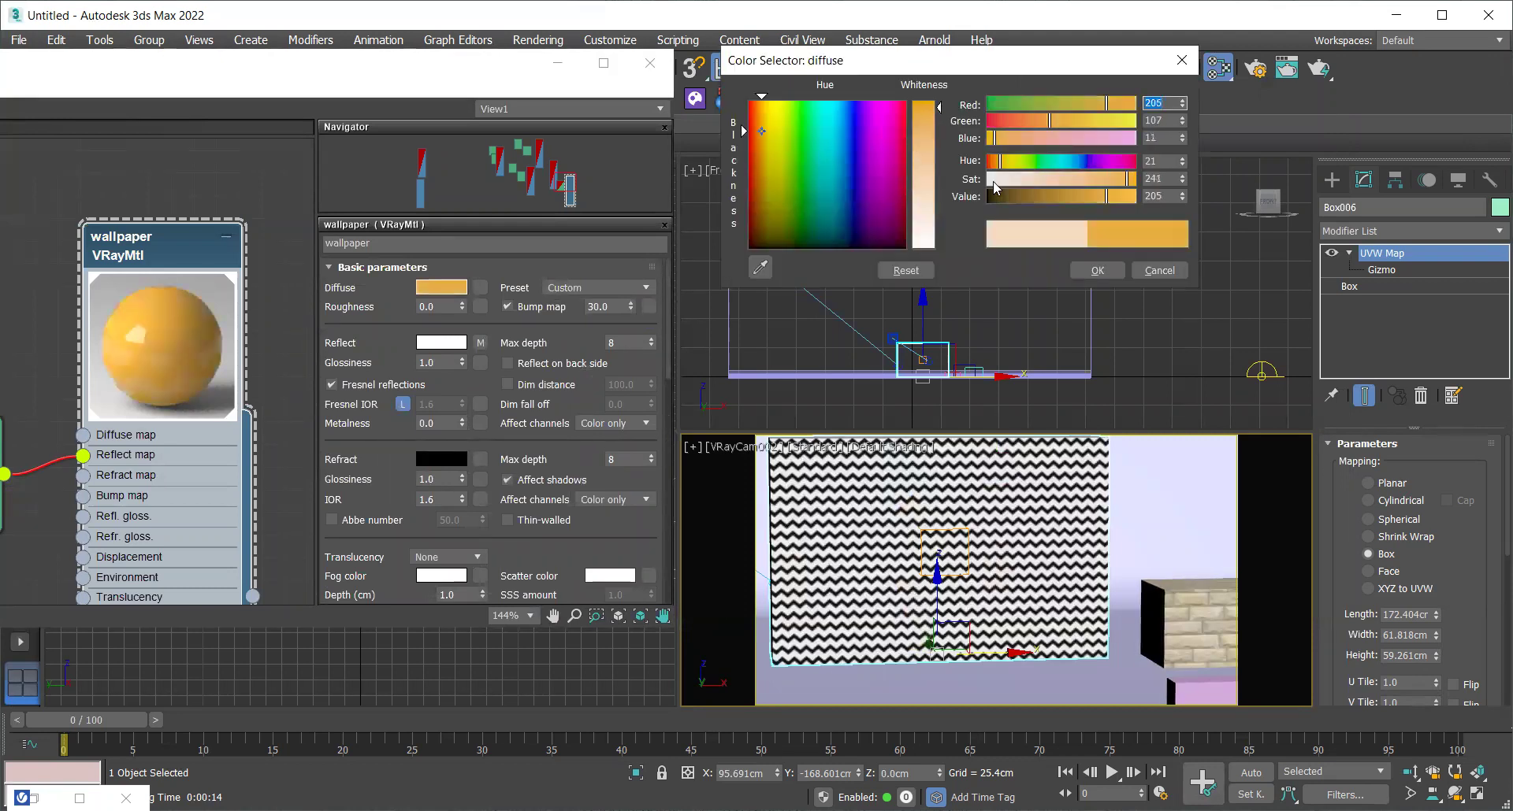
left_click(1058, 512)
Render the camera view and examine the zigzag reflections on the orange wallpaper box
key("shift+q")
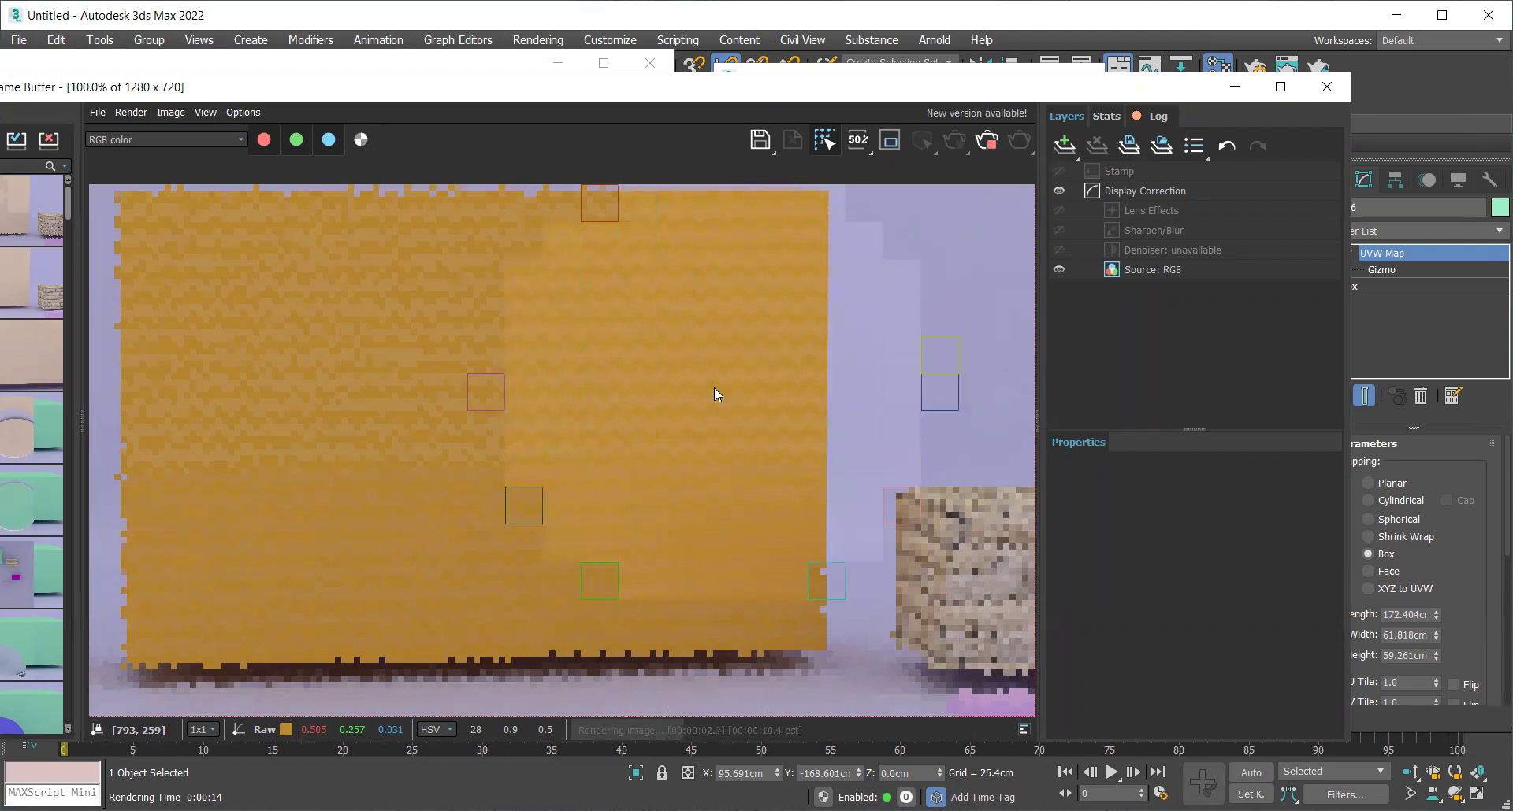
scroll(815, 329, "up", 2)
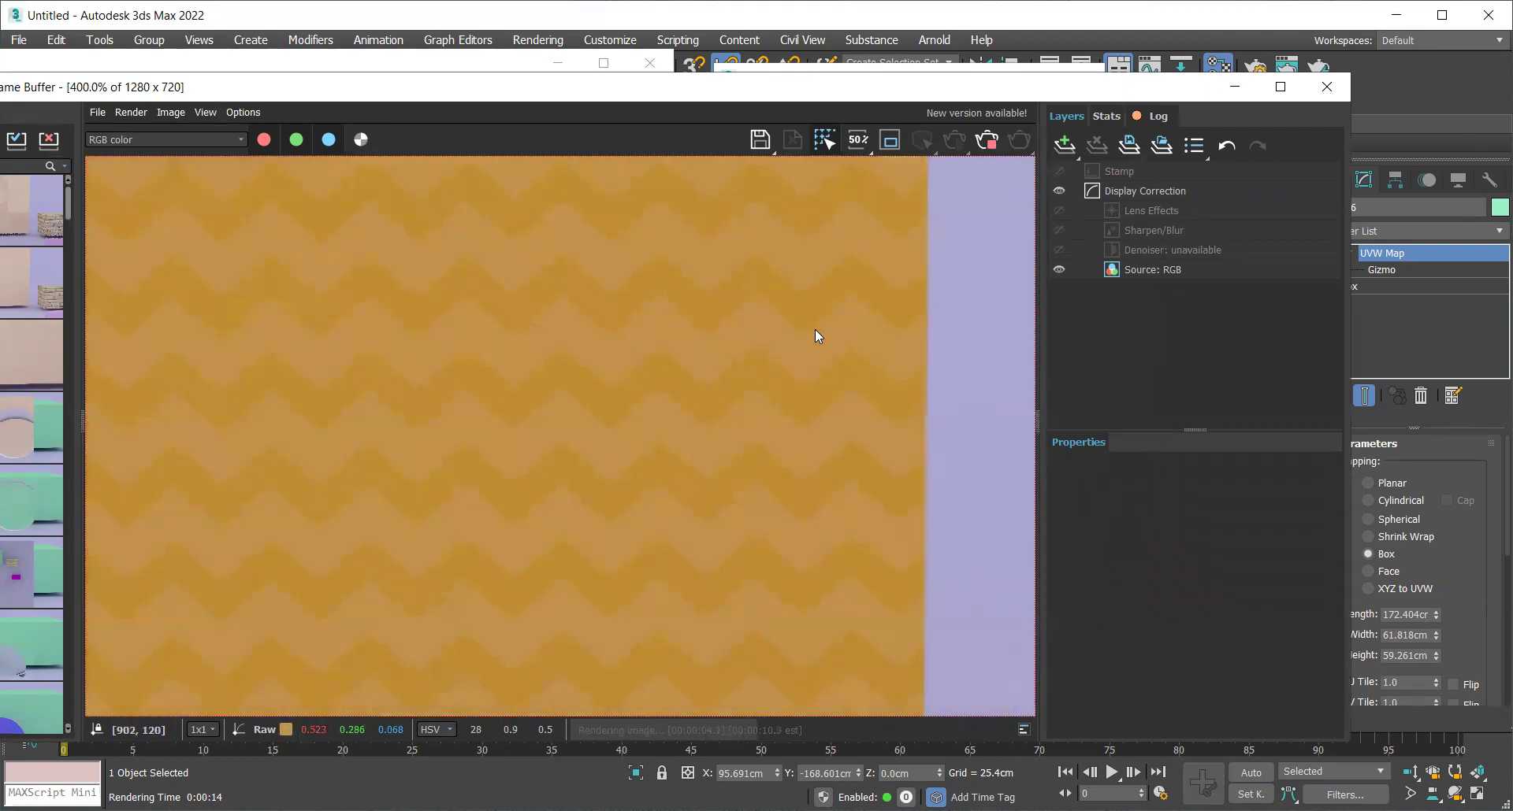
scroll(815, 330, "down", 2)
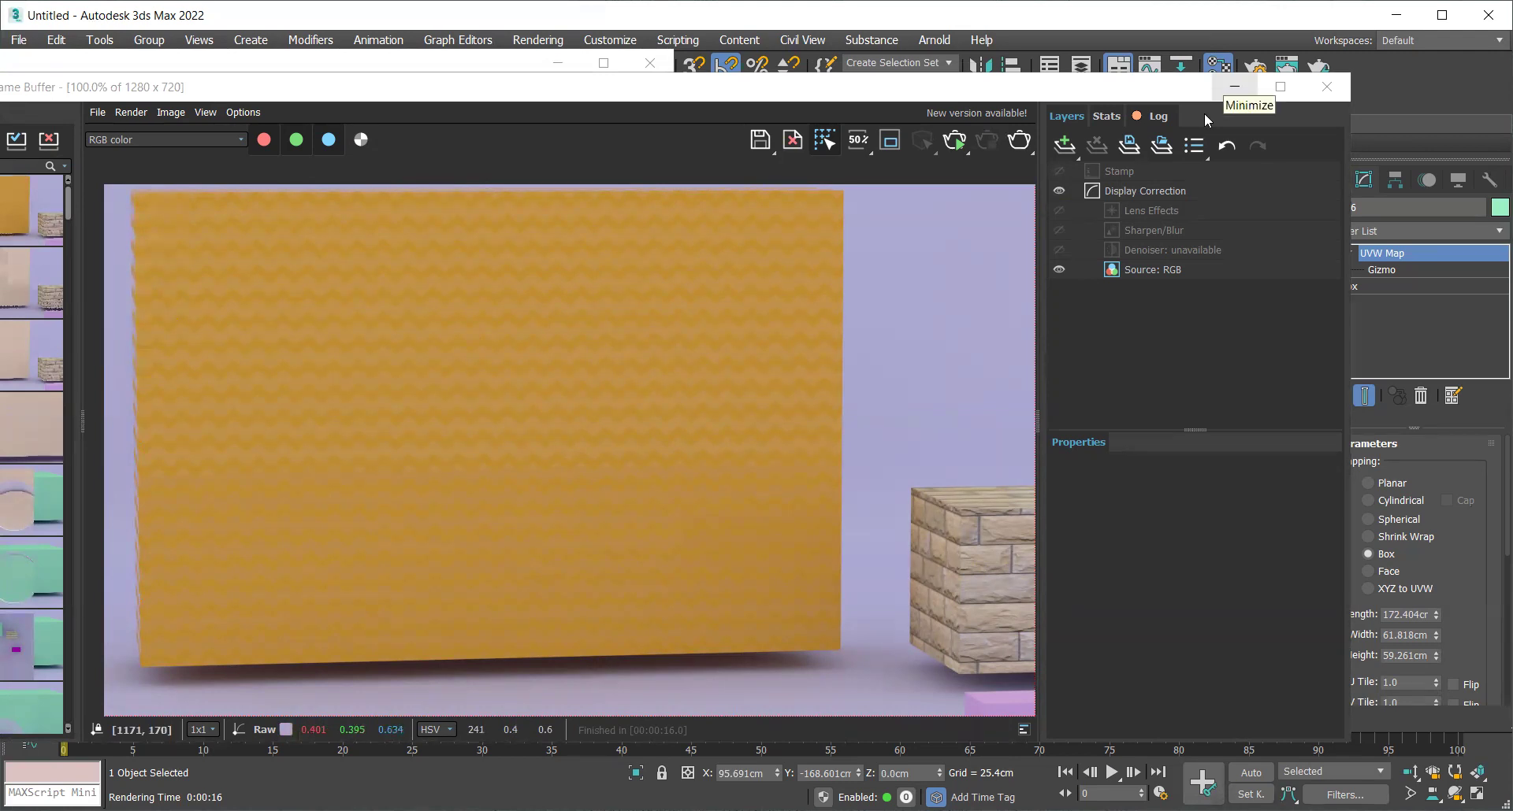
left_click(1235, 87)
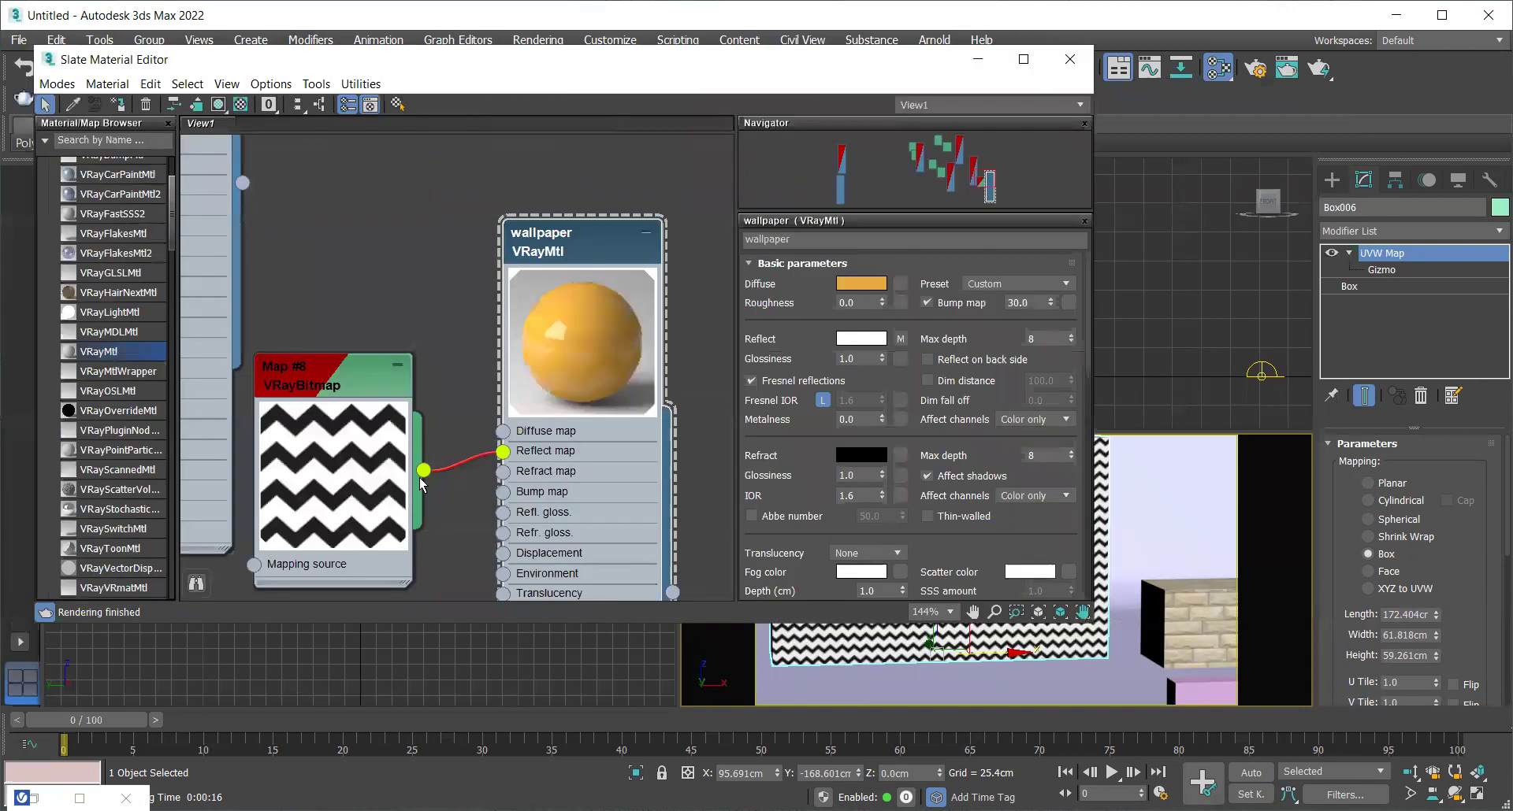
Connect the zigzag bitmap to the wallpaper material's Bump map slot as well and inspect the material preview
left_click_drag(424, 472, 502, 494)
scroll(602, 347, "up", 3)
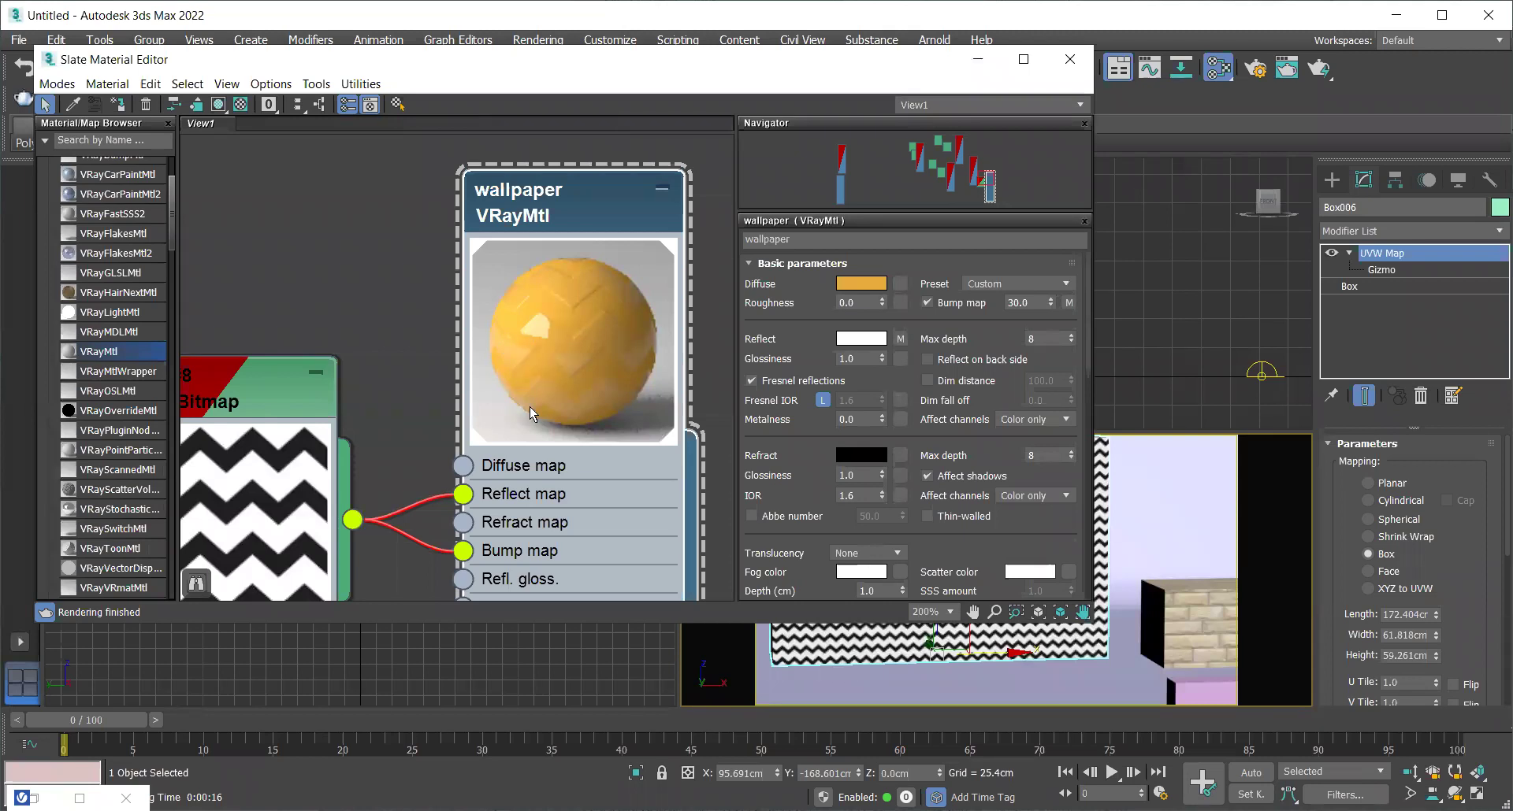
scroll(654, 243, "down", 3)
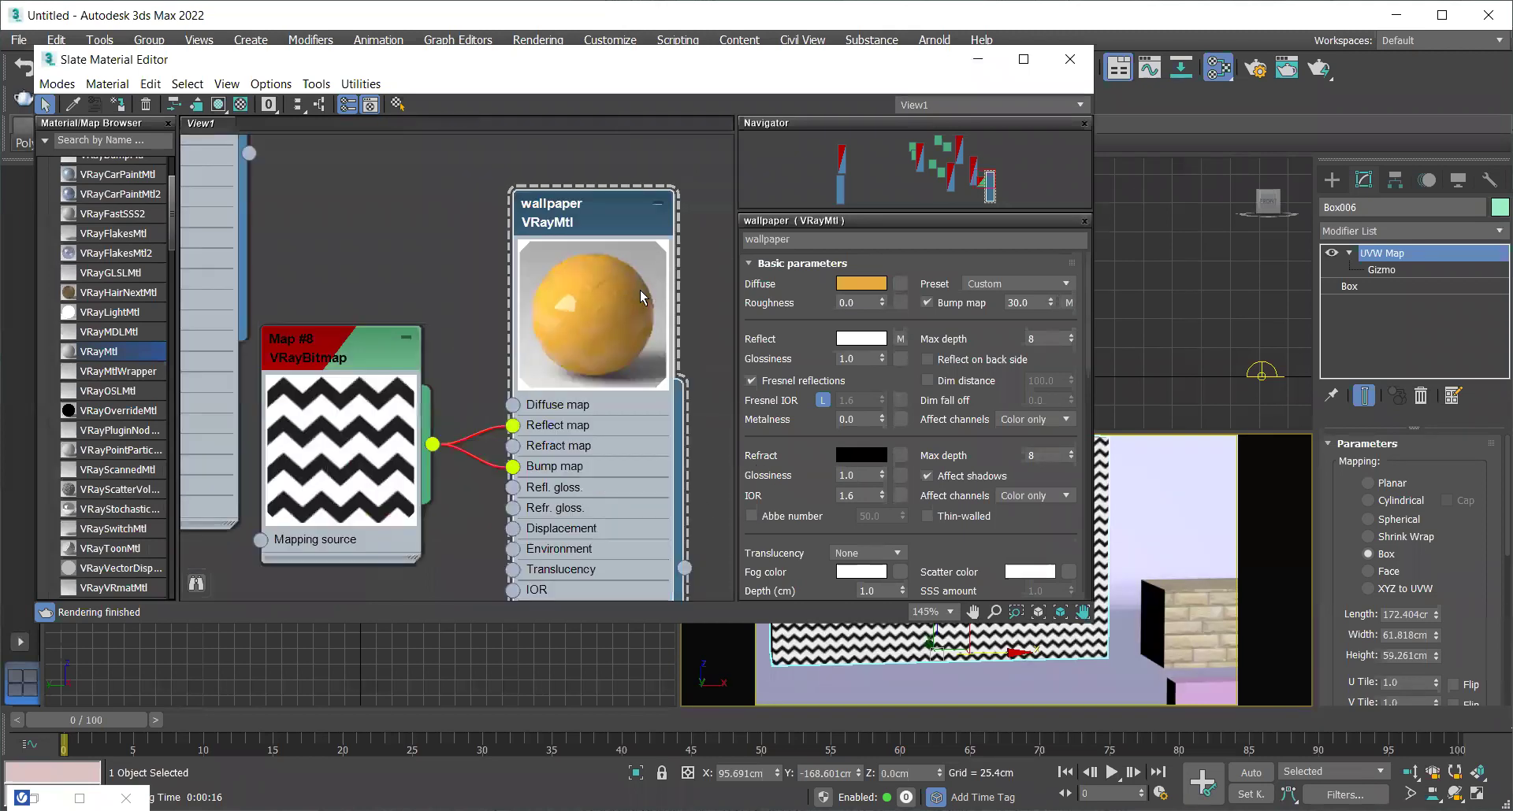
Insert a Color Correction map between the zigzag bitmap and the wallpaper's Bump map slot
scroll(364, 351, "down", 1)
left_click_drag(364, 352, 327, 244)
left_click(98, 144)
type("color")
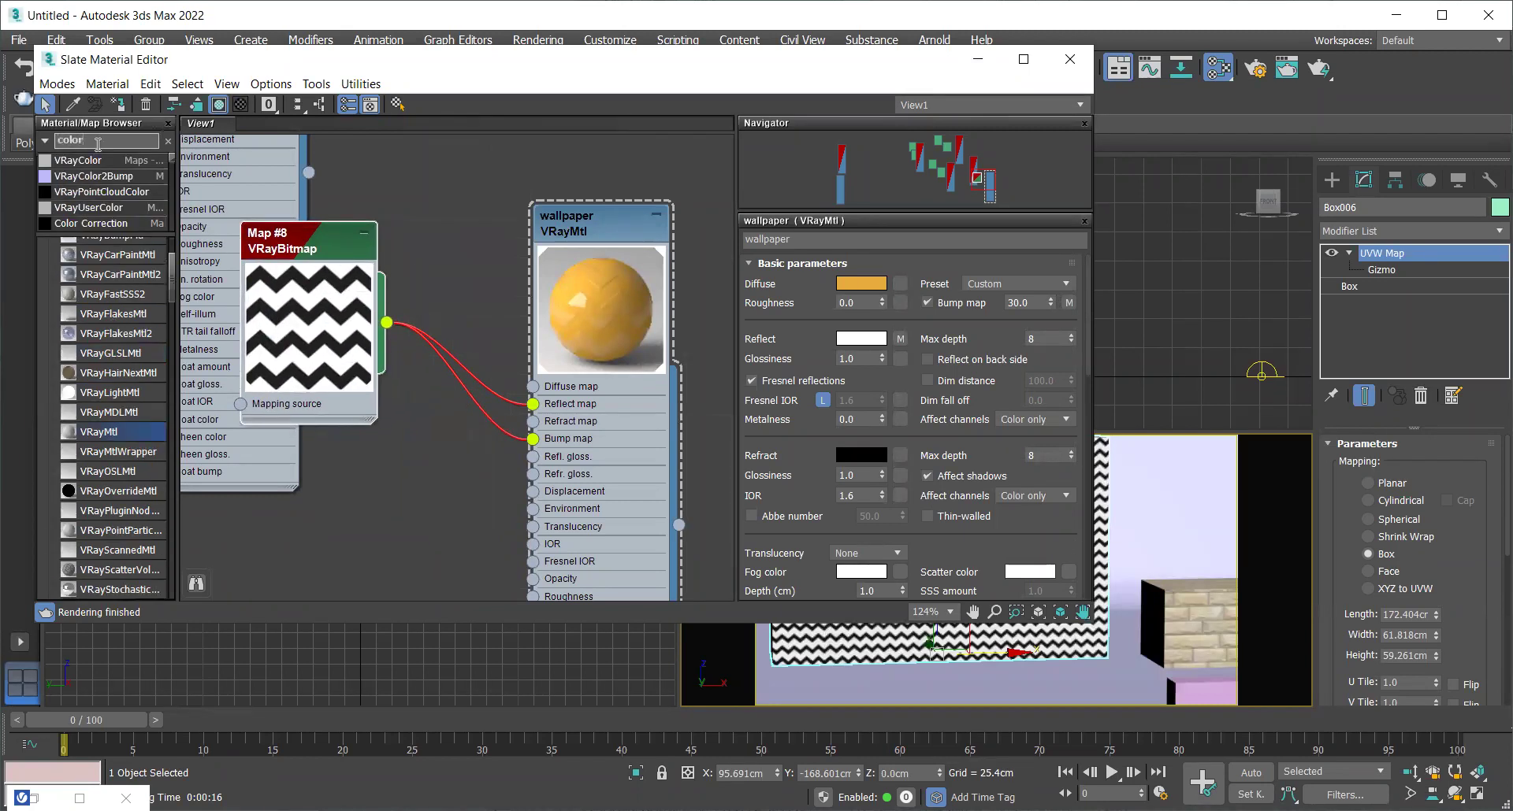
left_click_drag(386, 410, 482, 415)
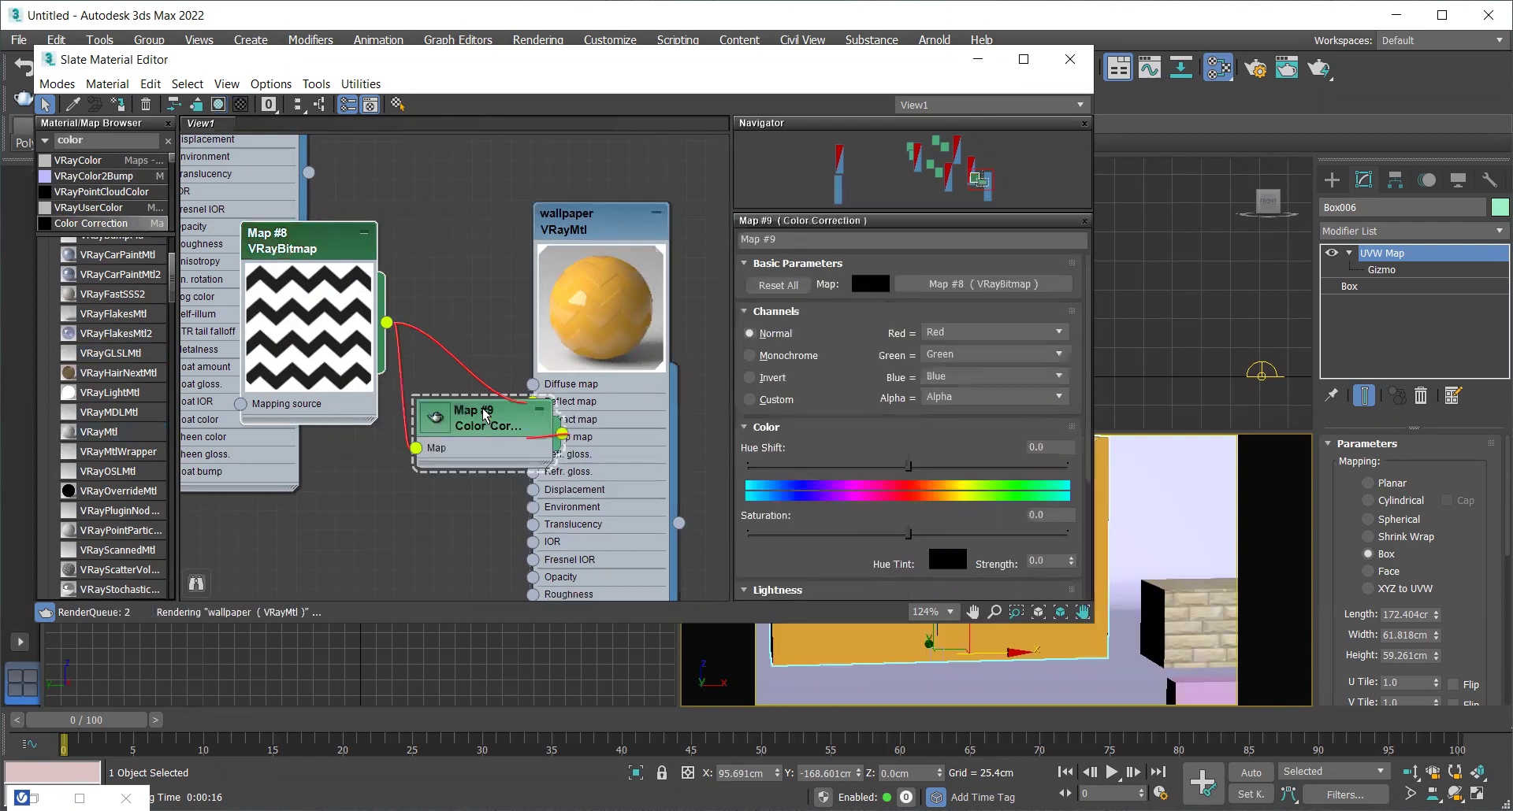
Set the Channels of the Color Correction map feeding the wallpaper's Bump map slot to Invert, comparing it with Normal
left_click(770, 382)
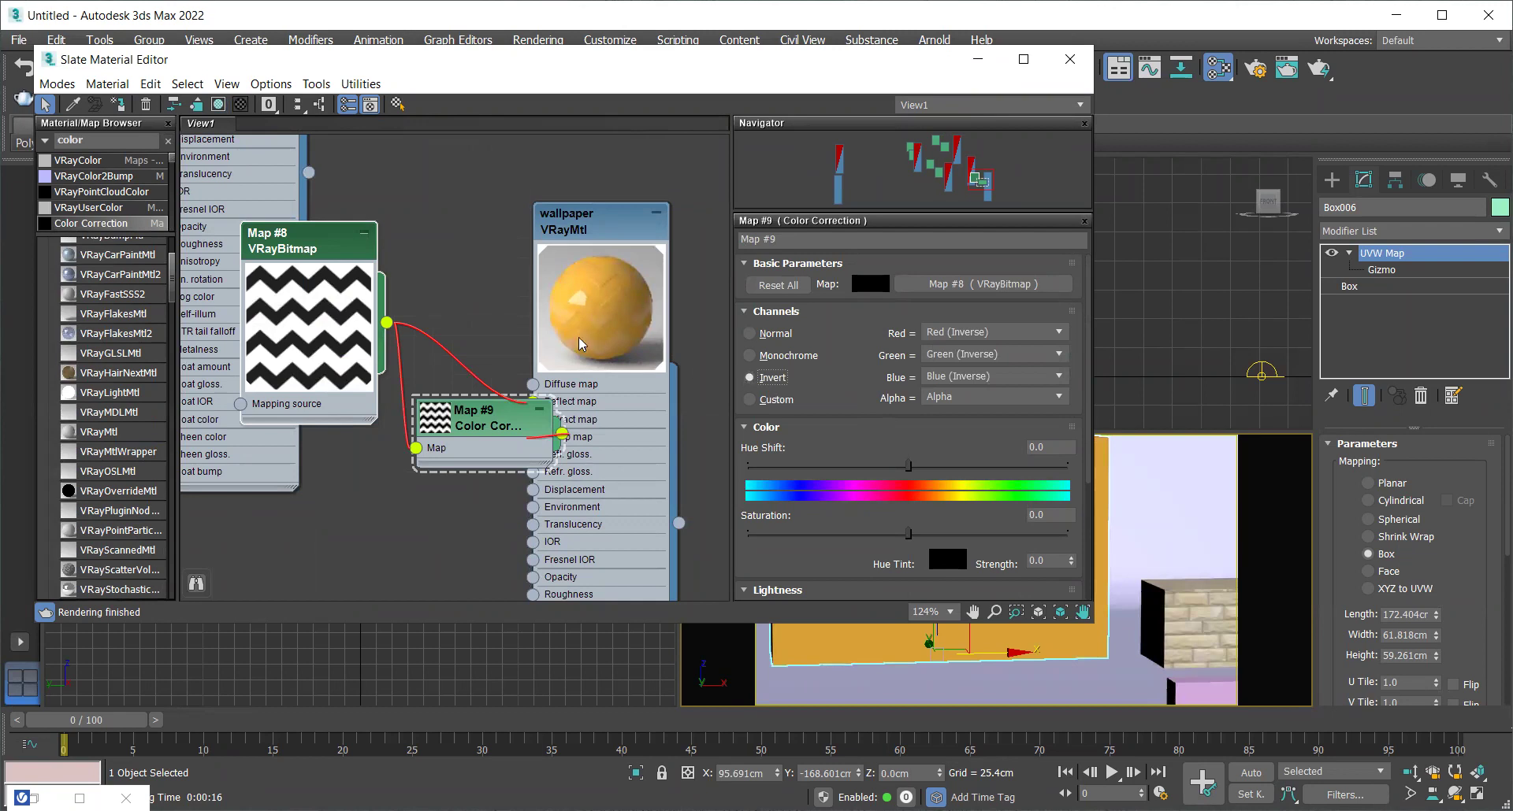
scroll(593, 315, "up", 5)
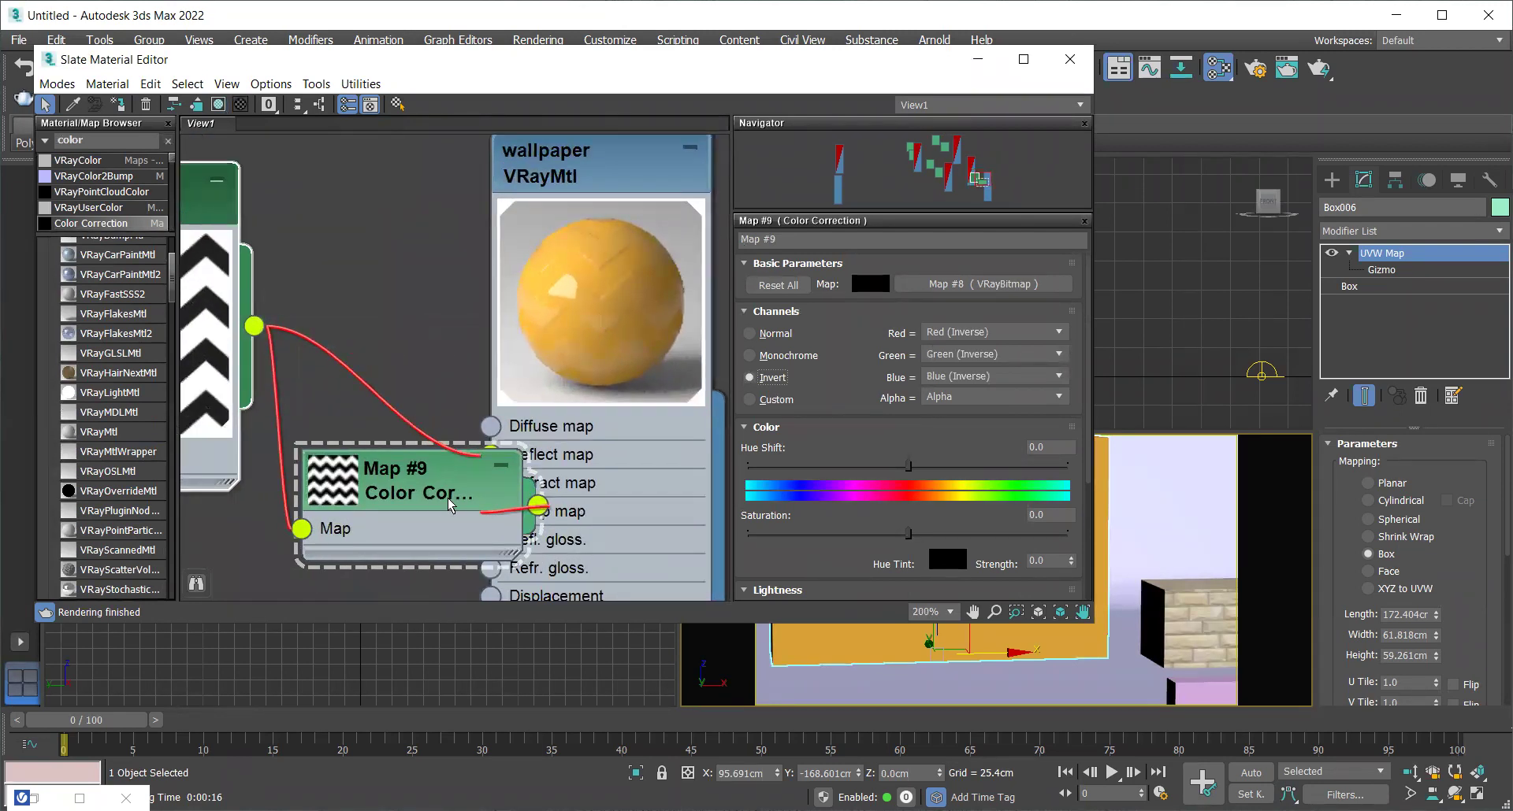
left_click_drag(363, 484, 299, 453)
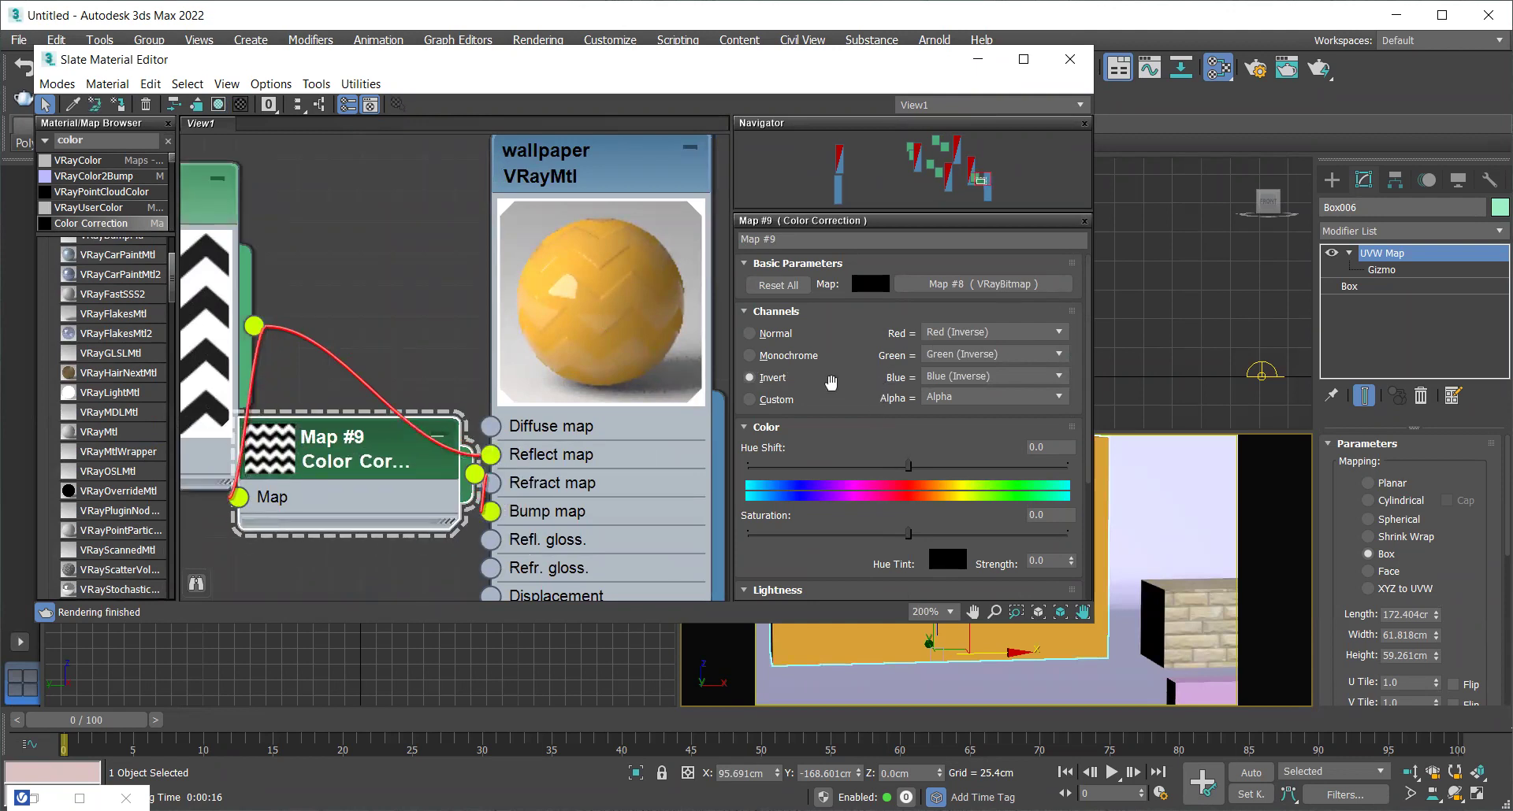
left_click(749, 333)
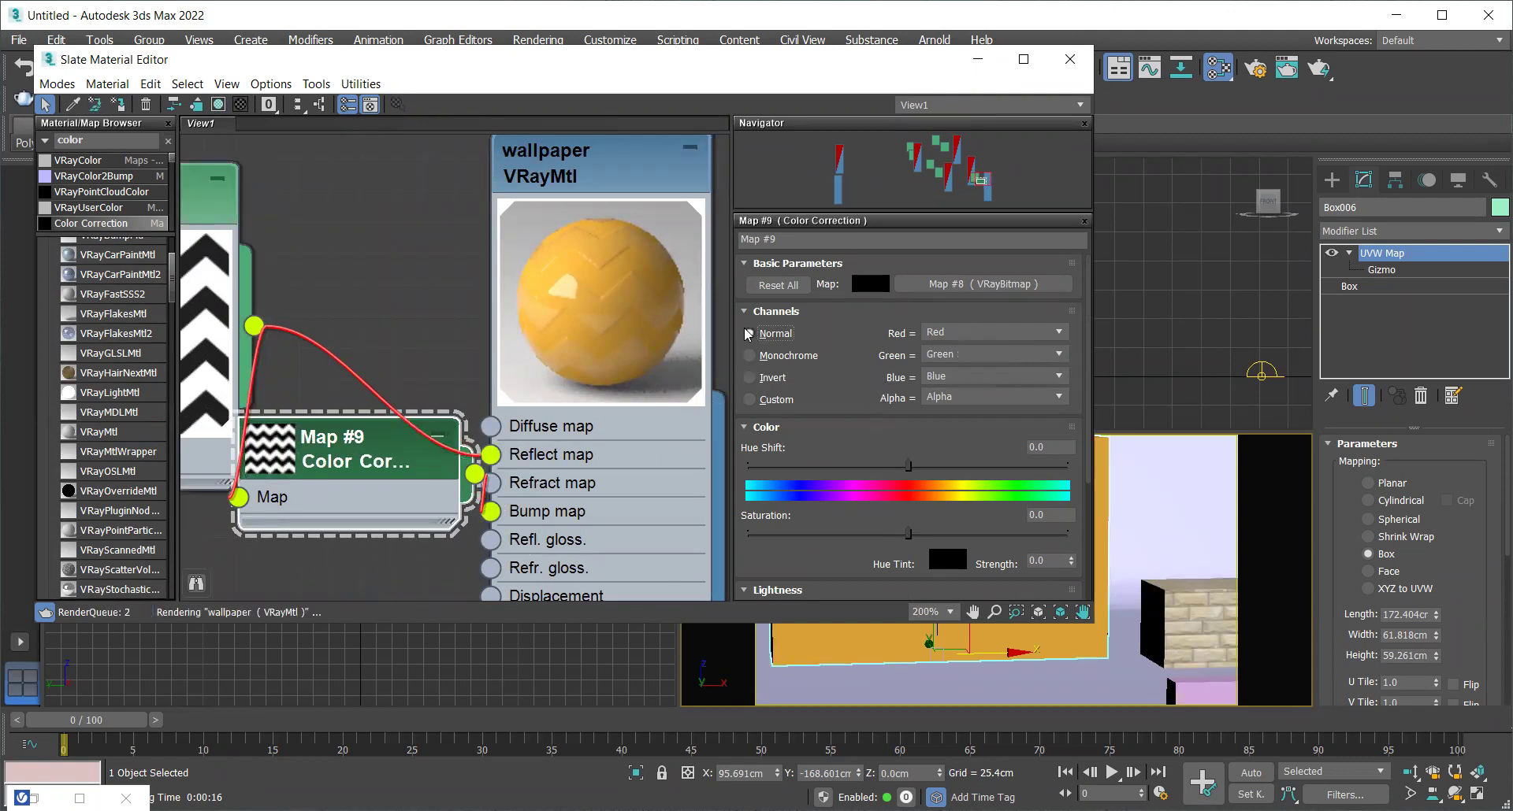
left_click(750, 378)
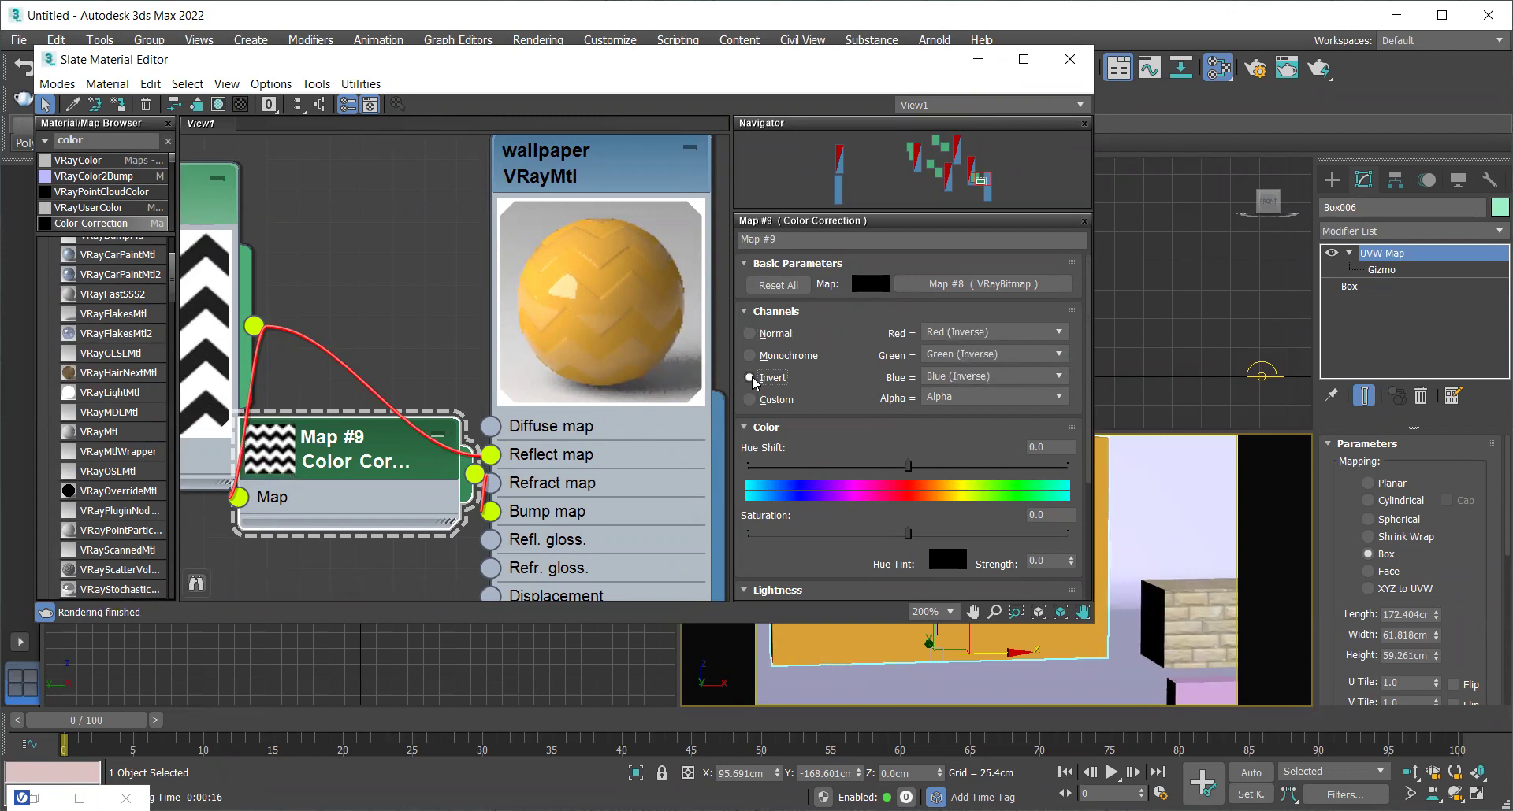
Update the wallpaper material's preview to check the effect of the inverted bump
left_click_drag(627, 175, 622, 183)
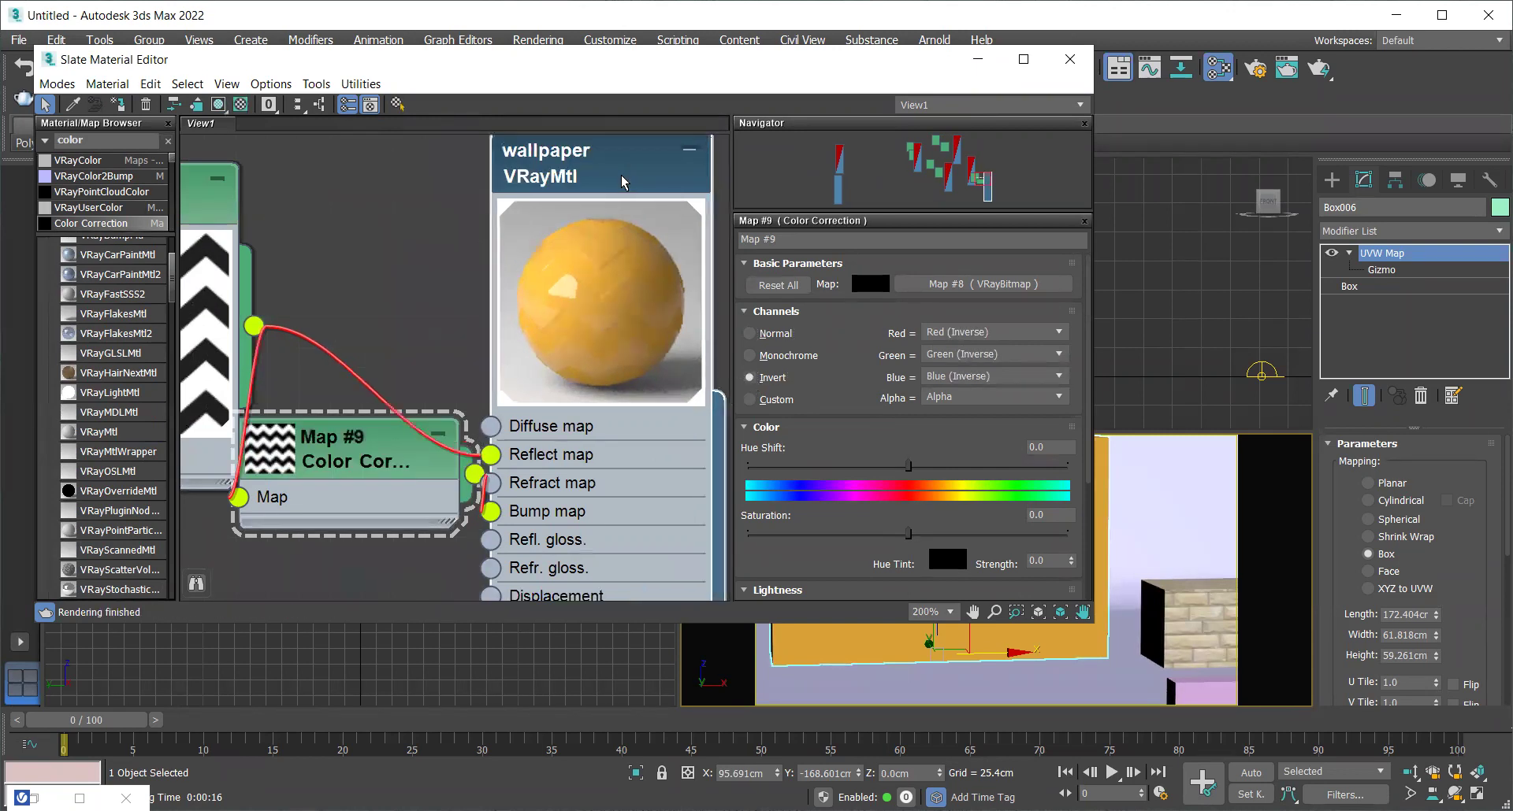
right_click_drag(616, 309, 647, 424)
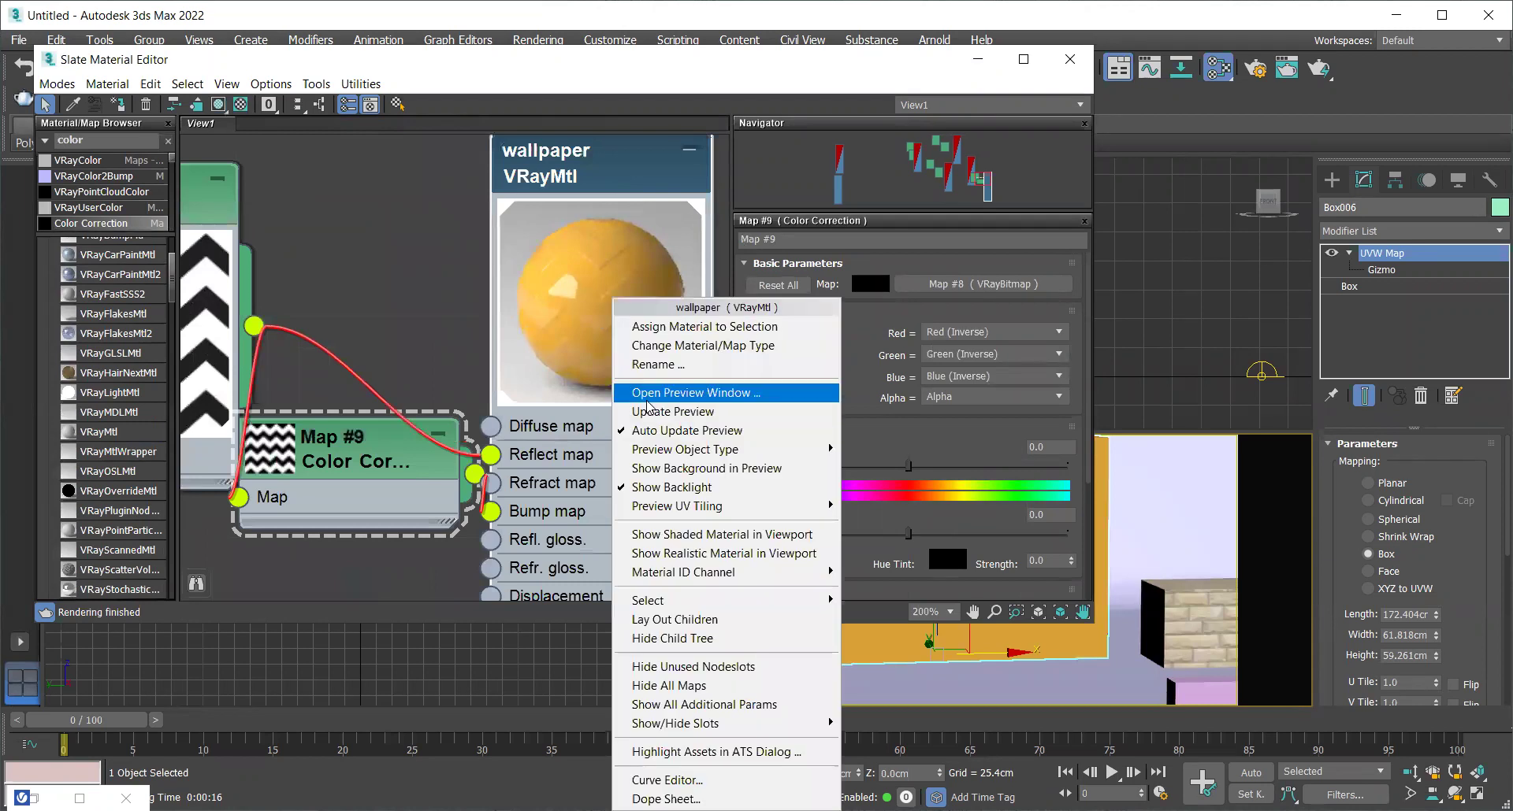
left_click(648, 411)
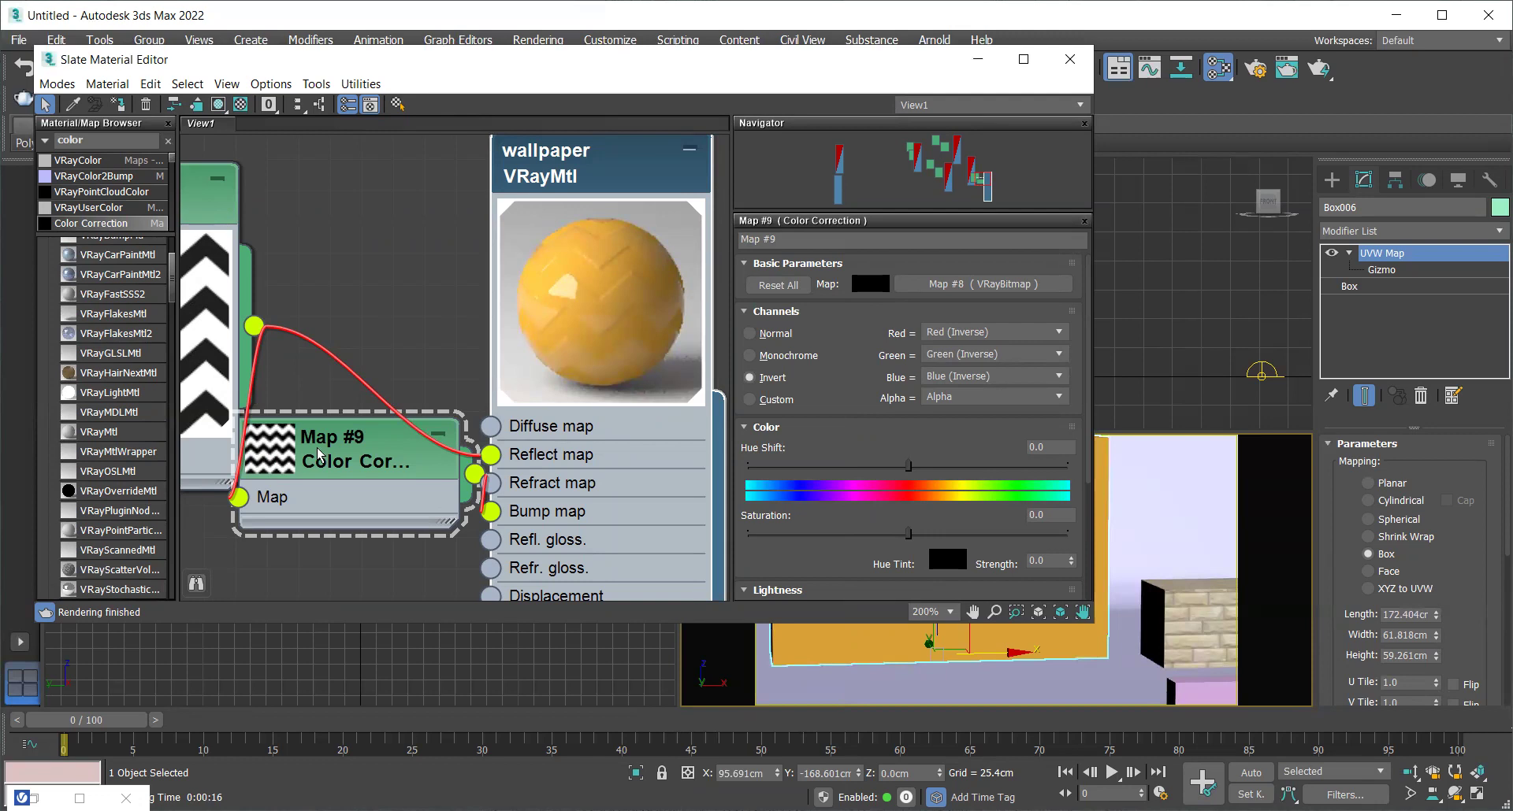
Spread out the zigzag bitmap and Color Correction nodes so their connections to the wallpaper material are easy to follow
left_click_drag(335, 453, 348, 426)
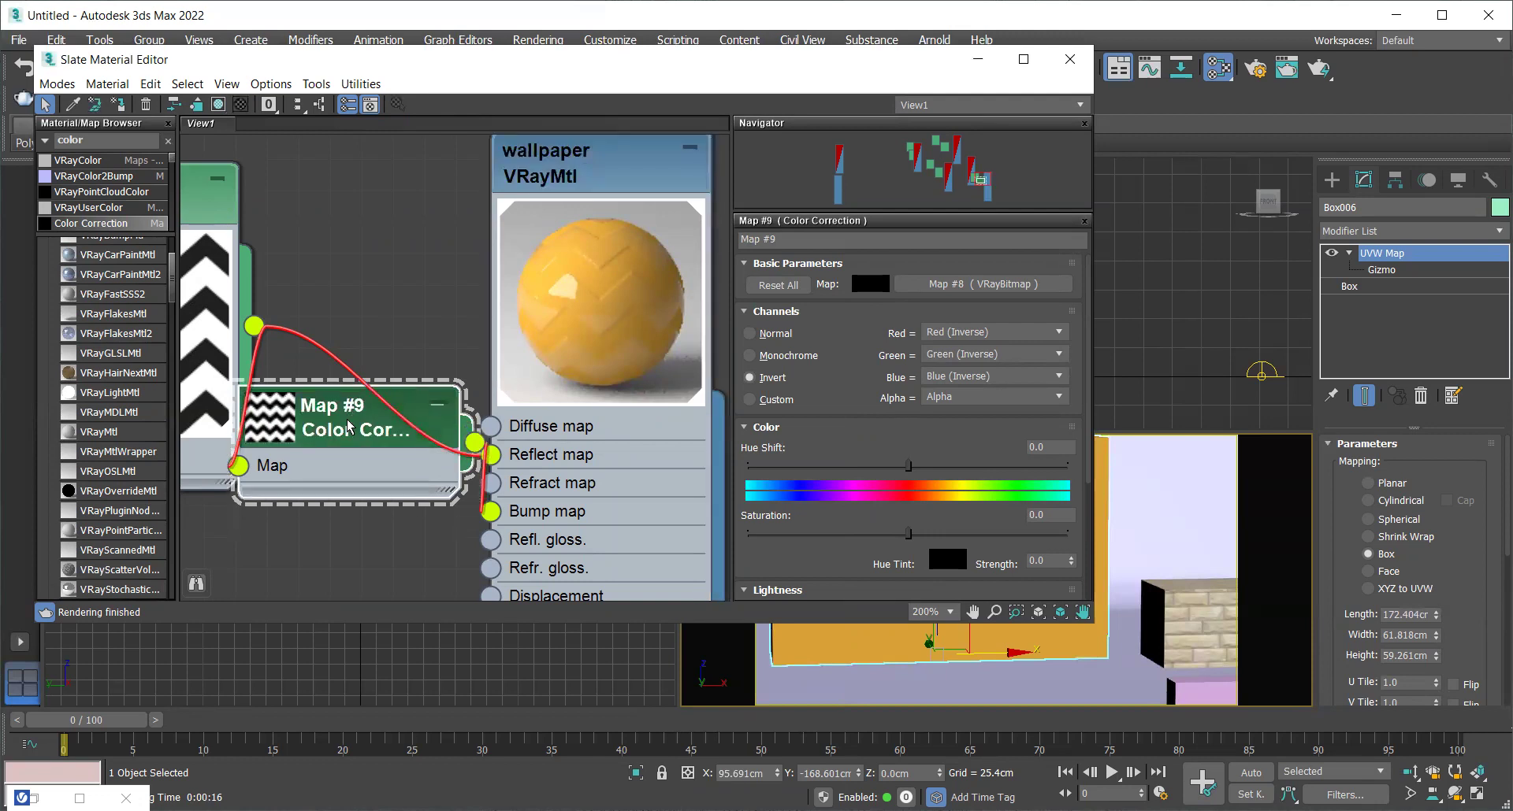
scroll(623, 424, "down", 3)
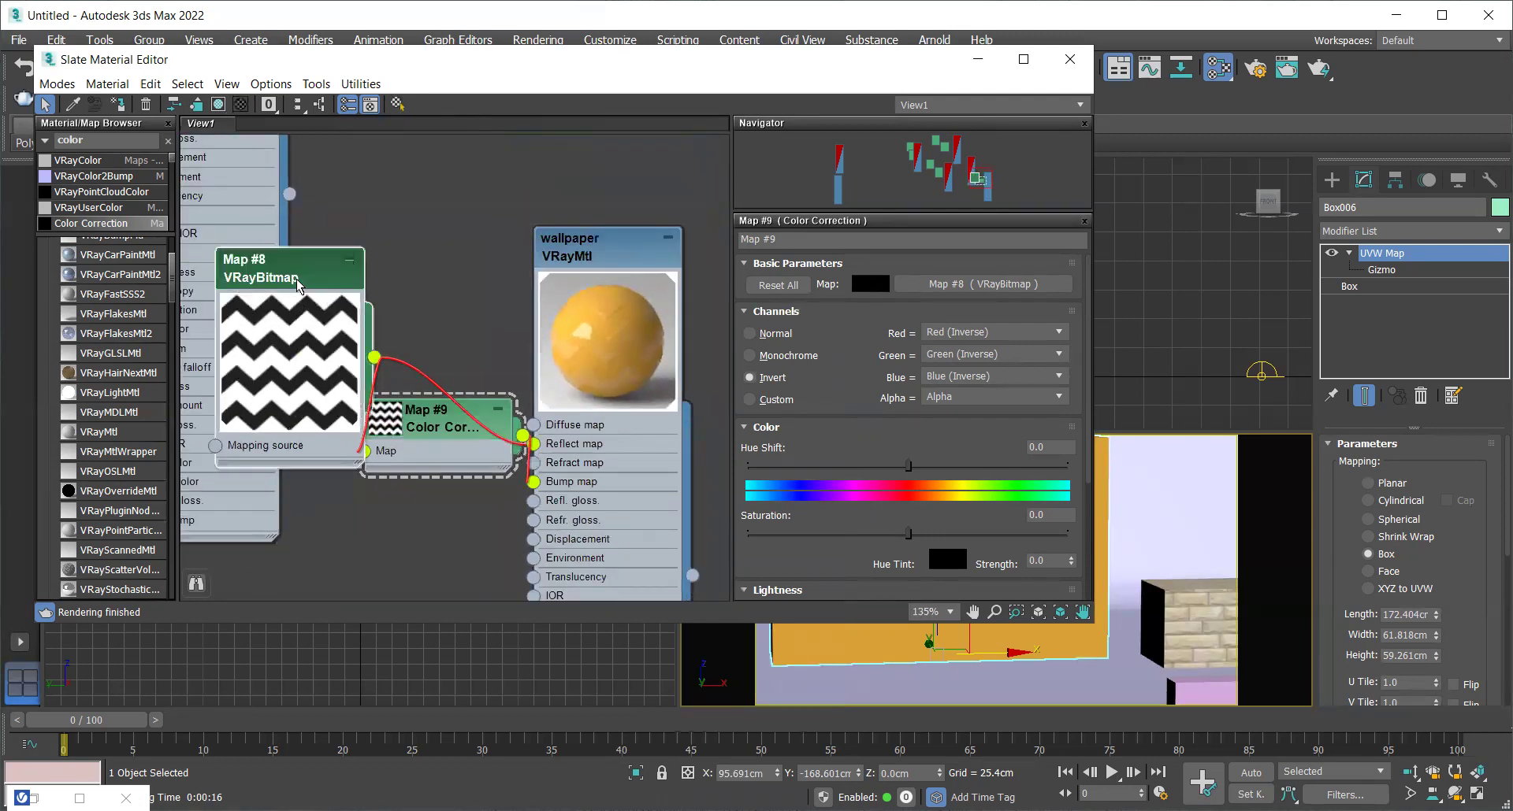
left_click_drag(298, 285, 234, 286)
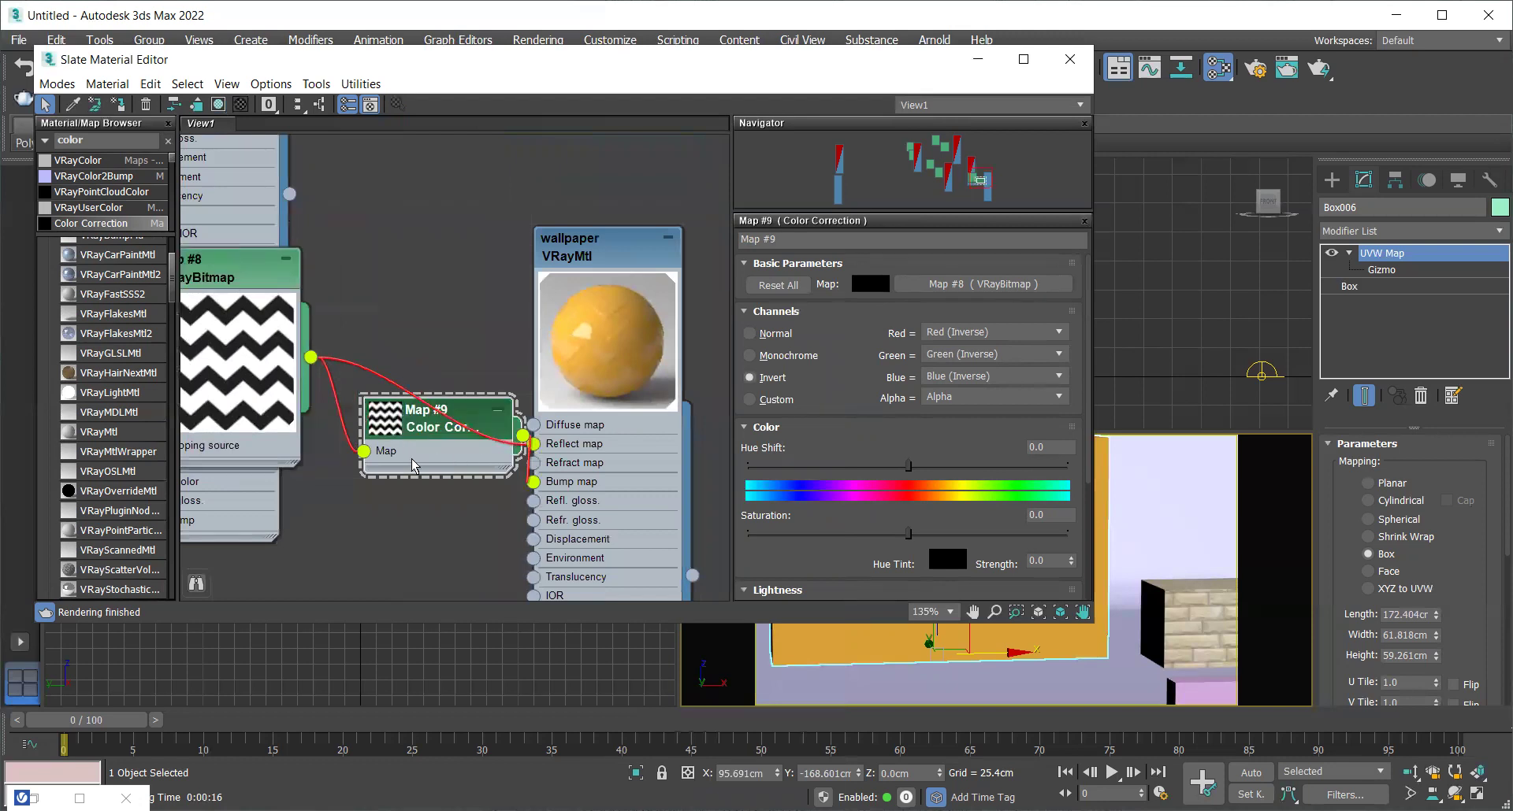
left_click_drag(413, 465, 371, 528)
Try the zigzag bitmap directly in the wallpaper's Bump map slot and reconnect the Color Correction map to that slot
left_click_drag(311, 357, 537, 486)
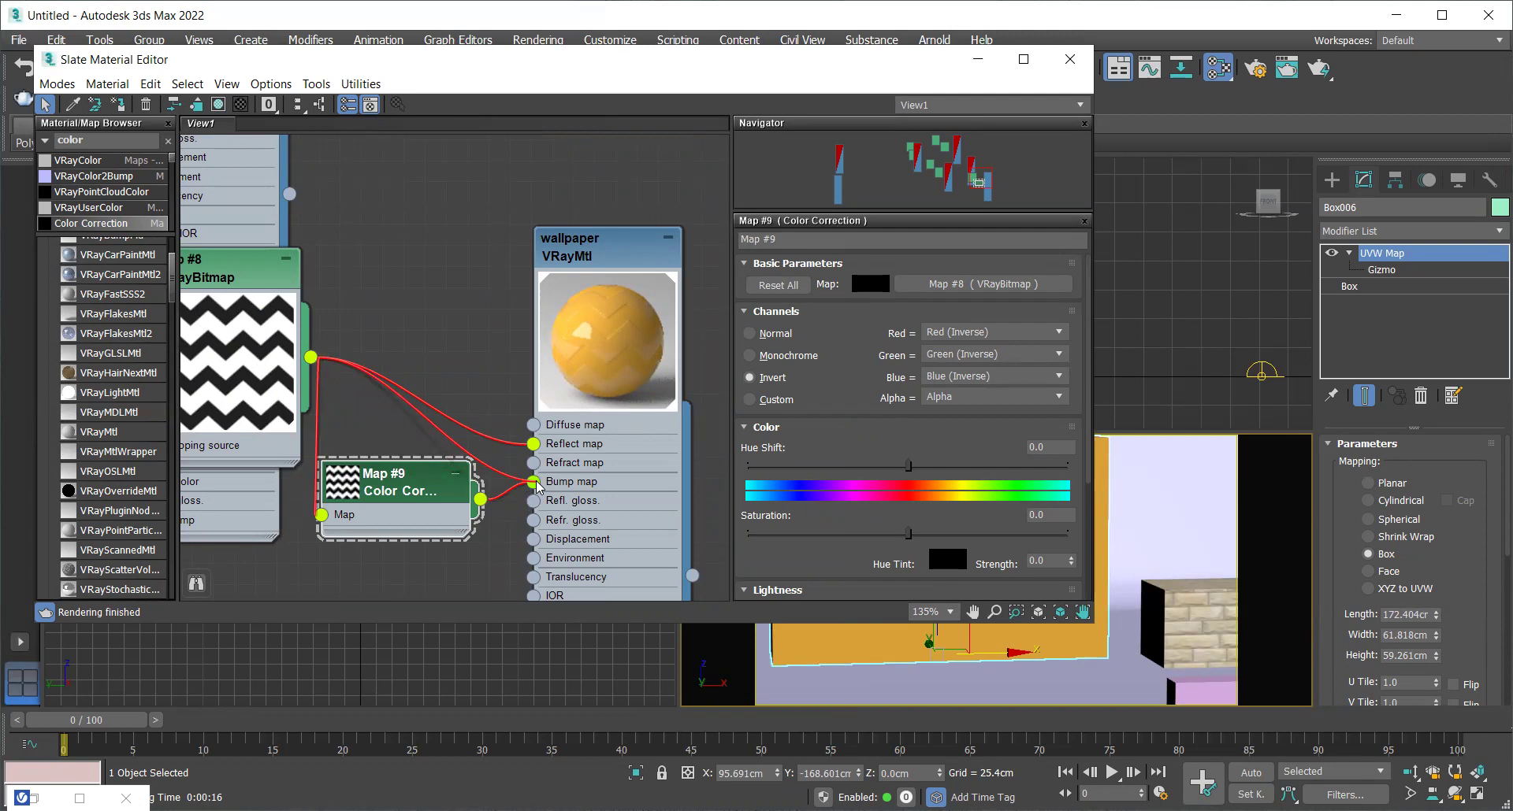
left_click_drag(536, 486, 536, 486)
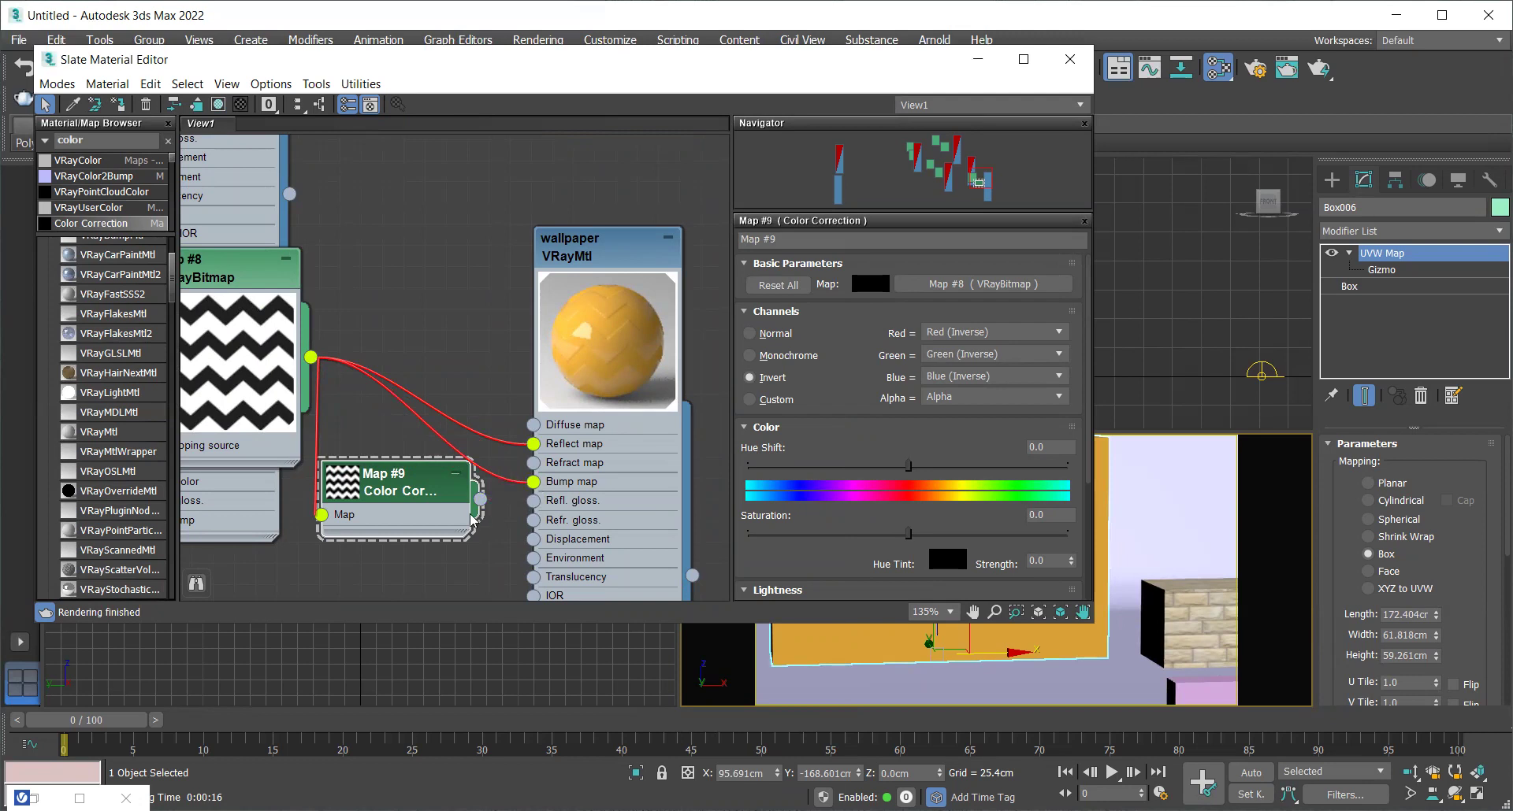
left_click_drag(418, 536, 397, 578)
left_click_drag(460, 544, 539, 492)
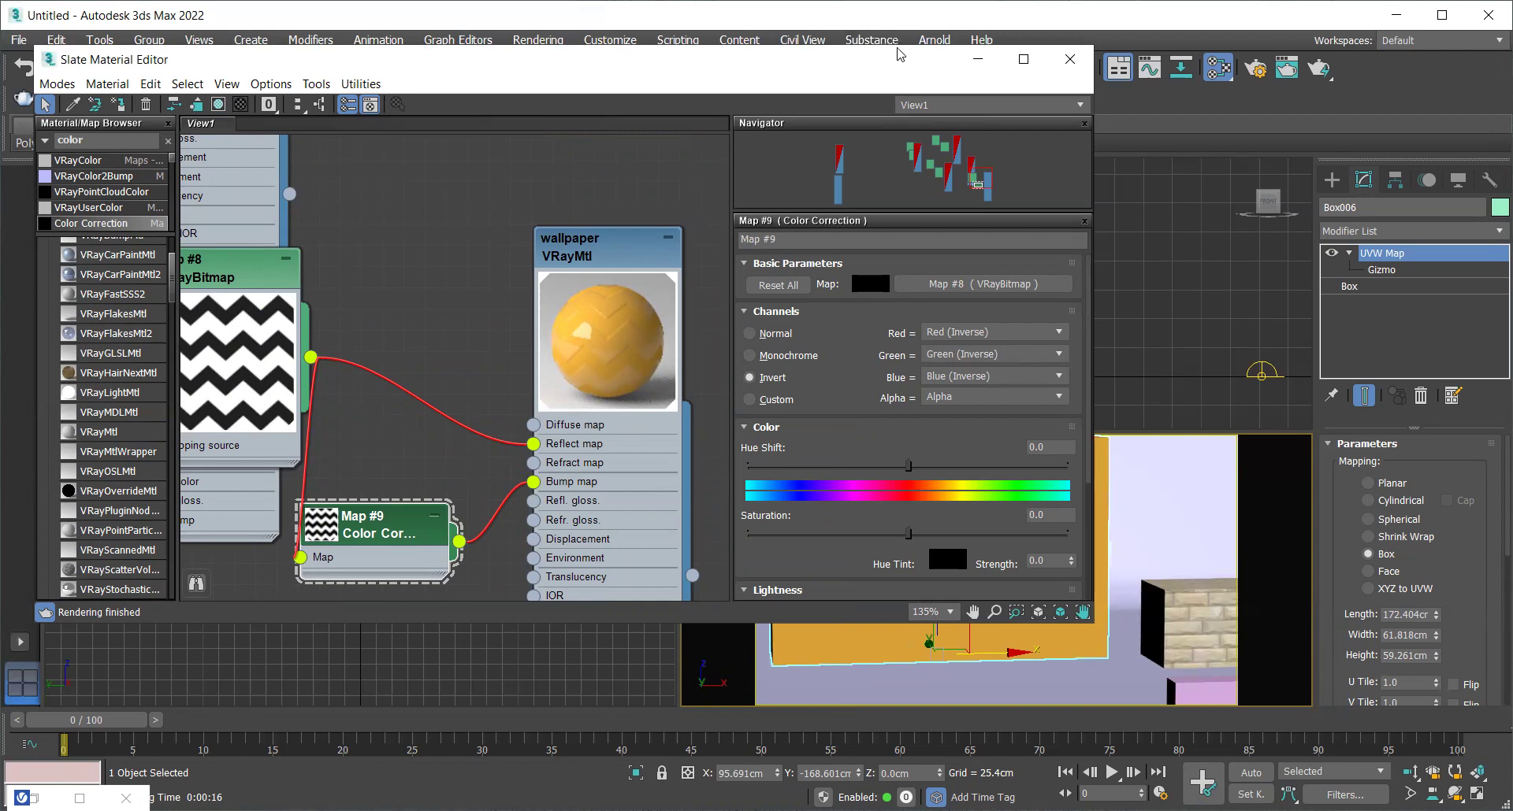
Set the wallpaper material's Bump map amount to 15 and finally to 10
left_click_drag(895, 51, 904, 32)
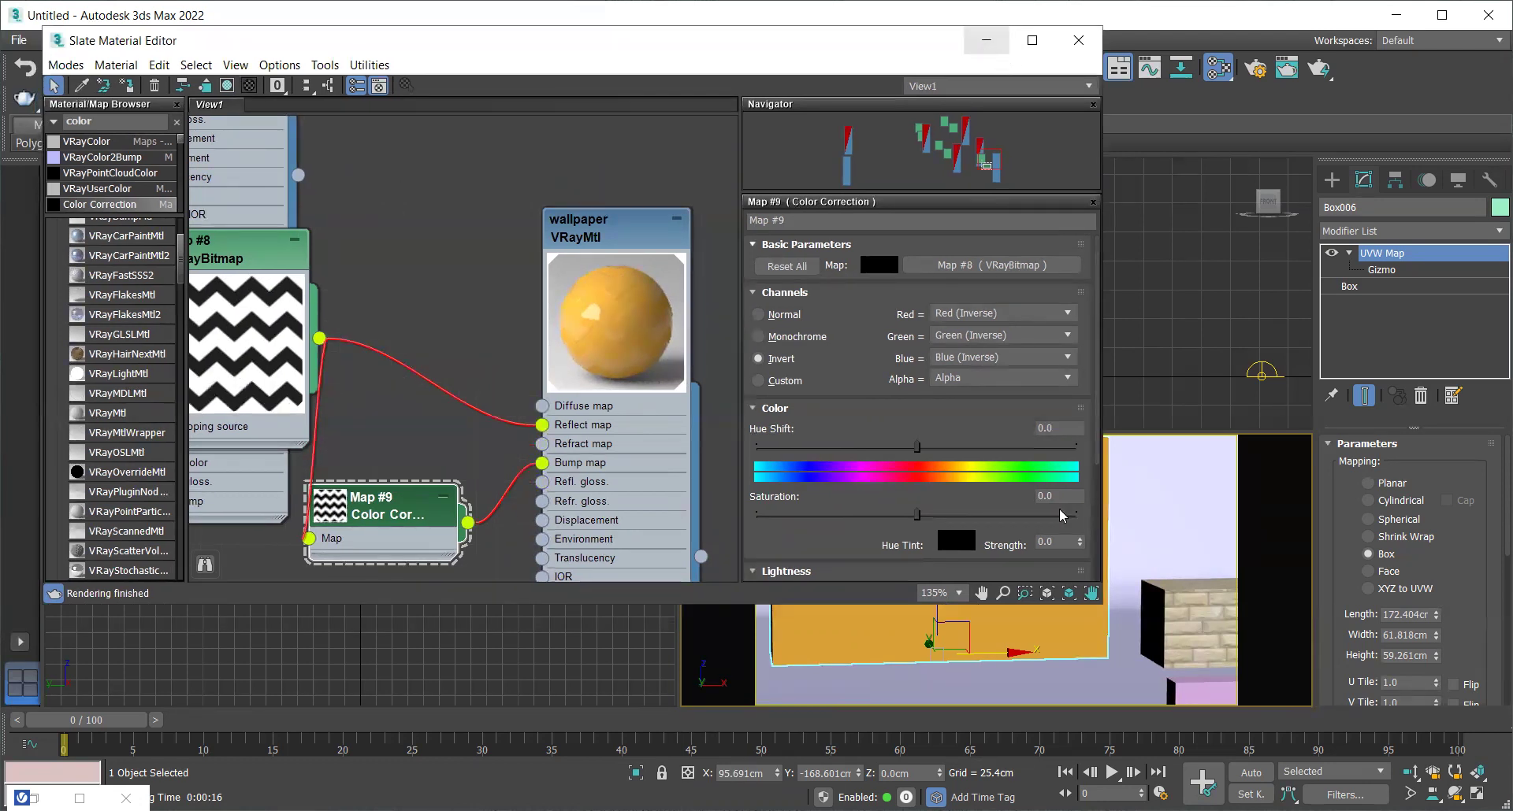
left_click_drag(597, 239, 591, 218)
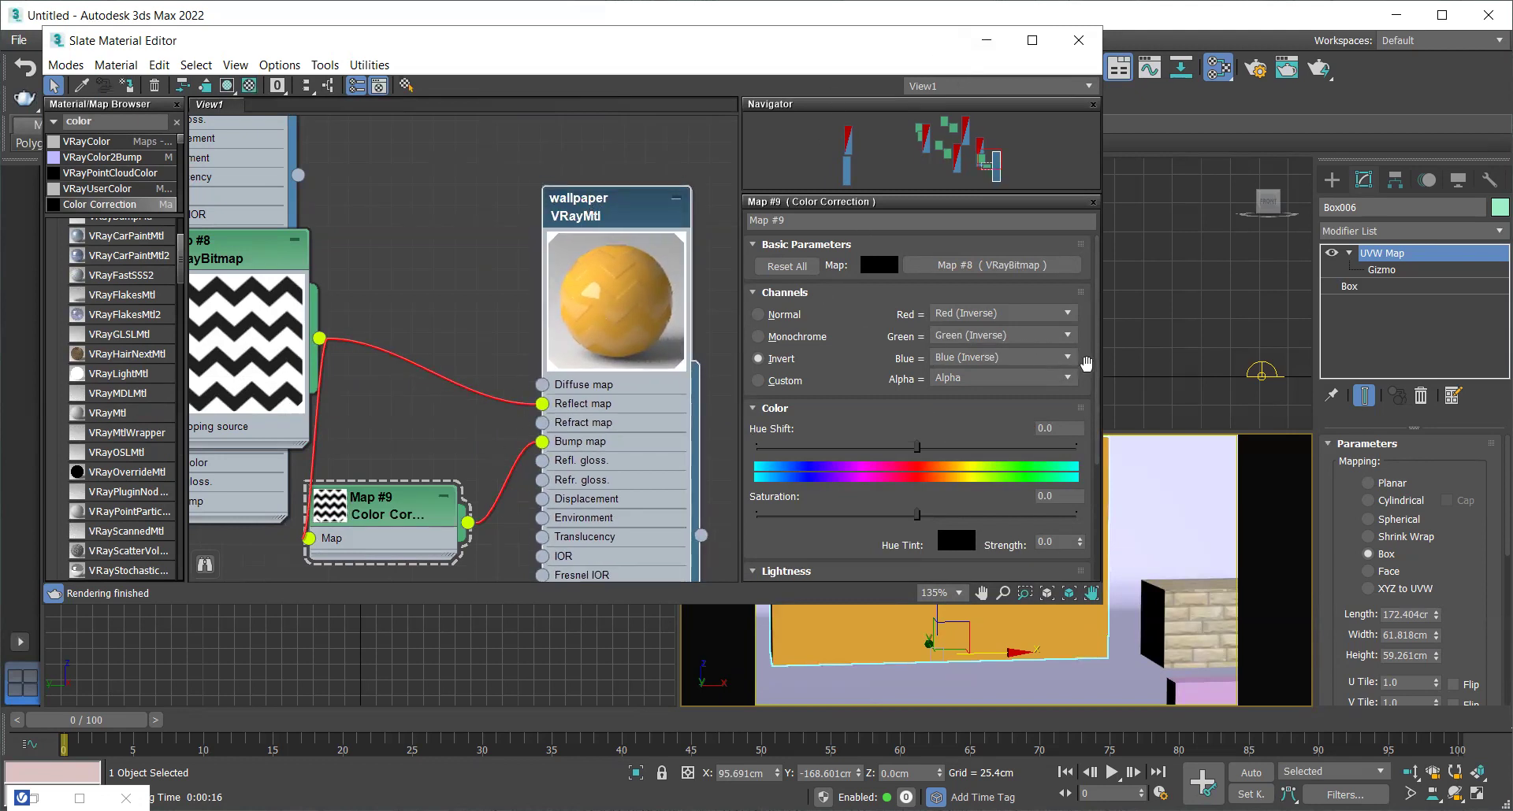
double_click(623, 207)
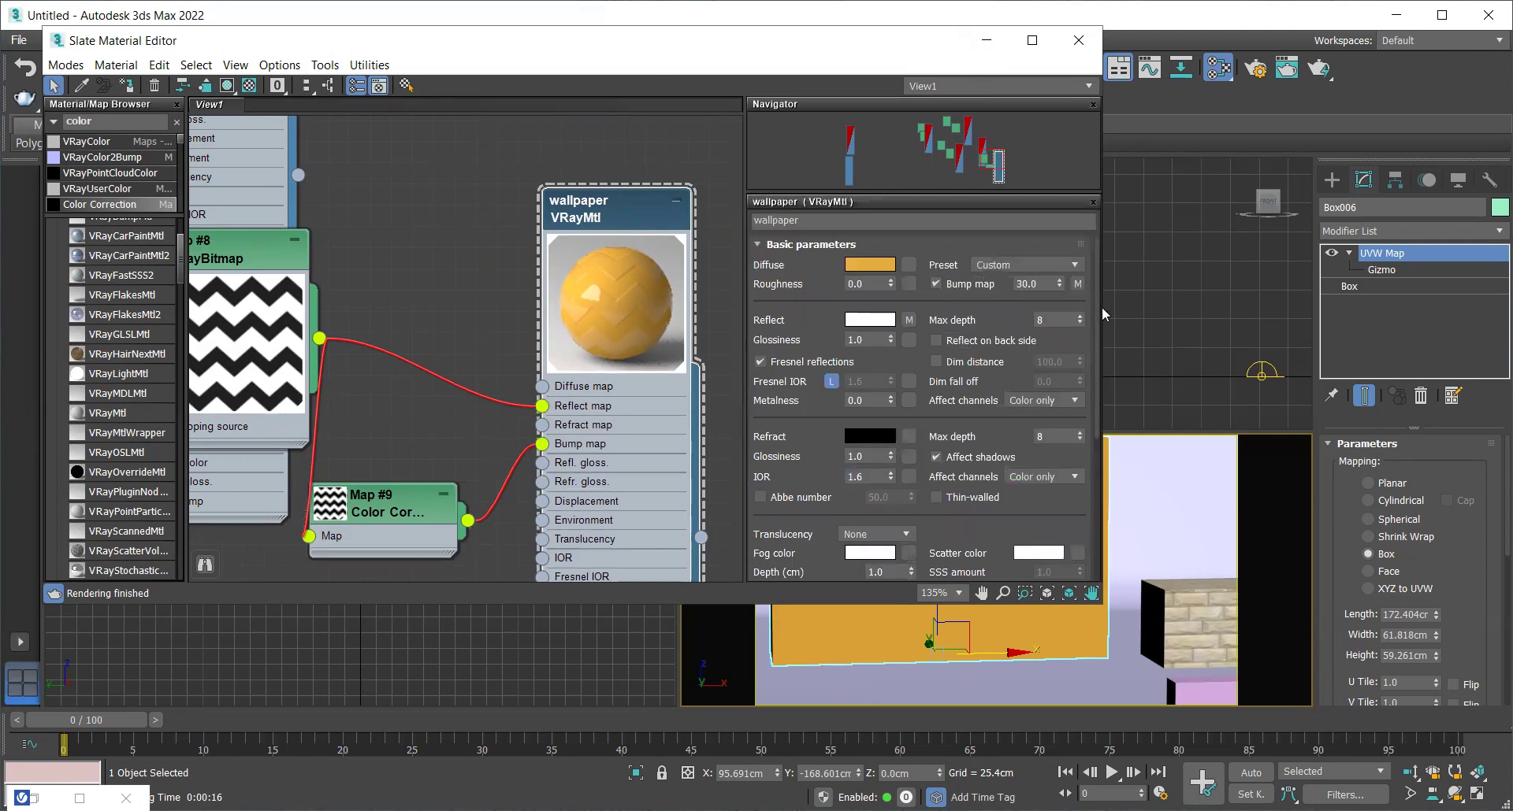
left_click(1078, 285)
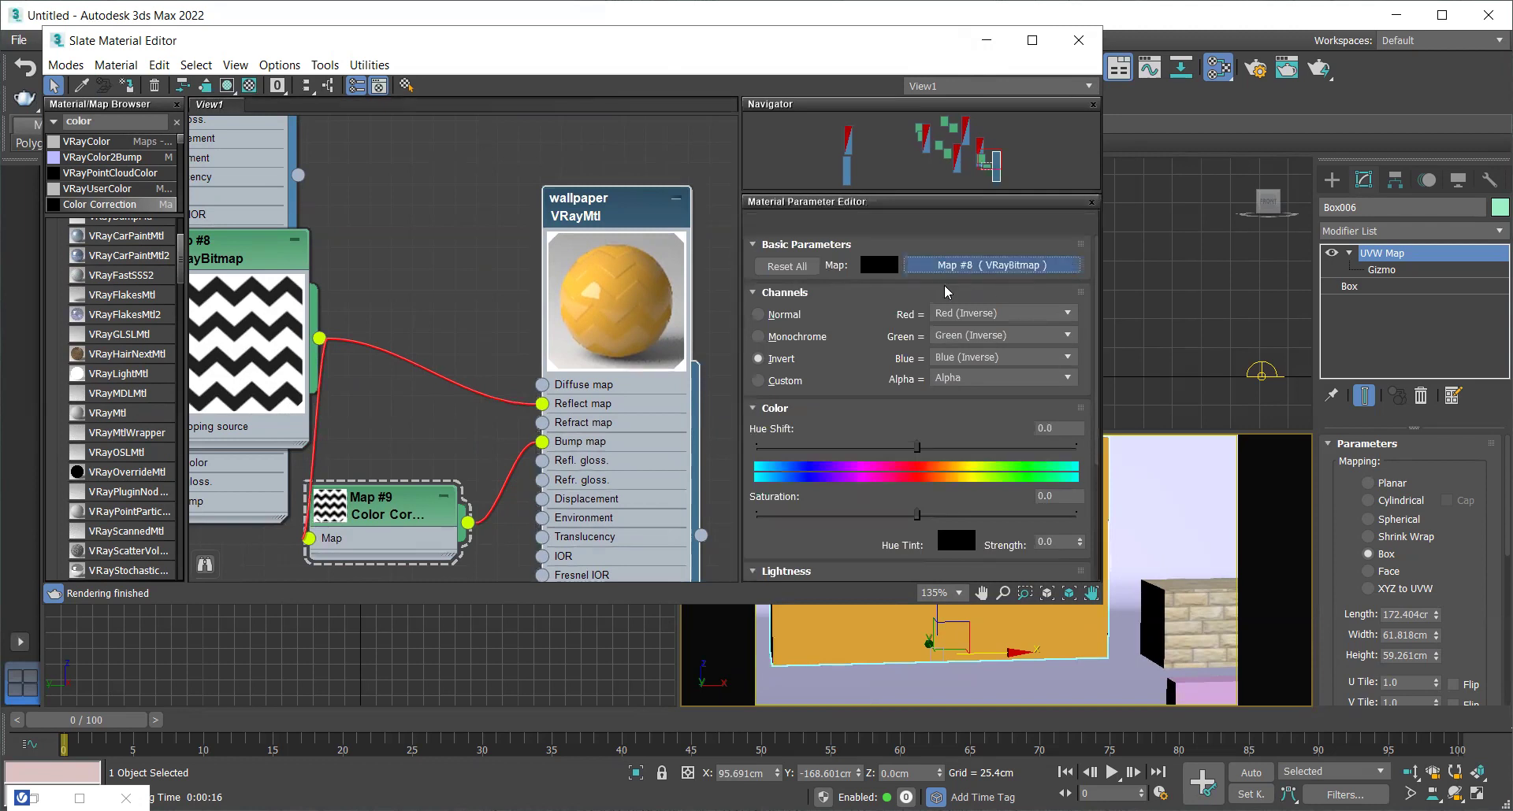
left_click(1071, 265)
double_click(636, 205)
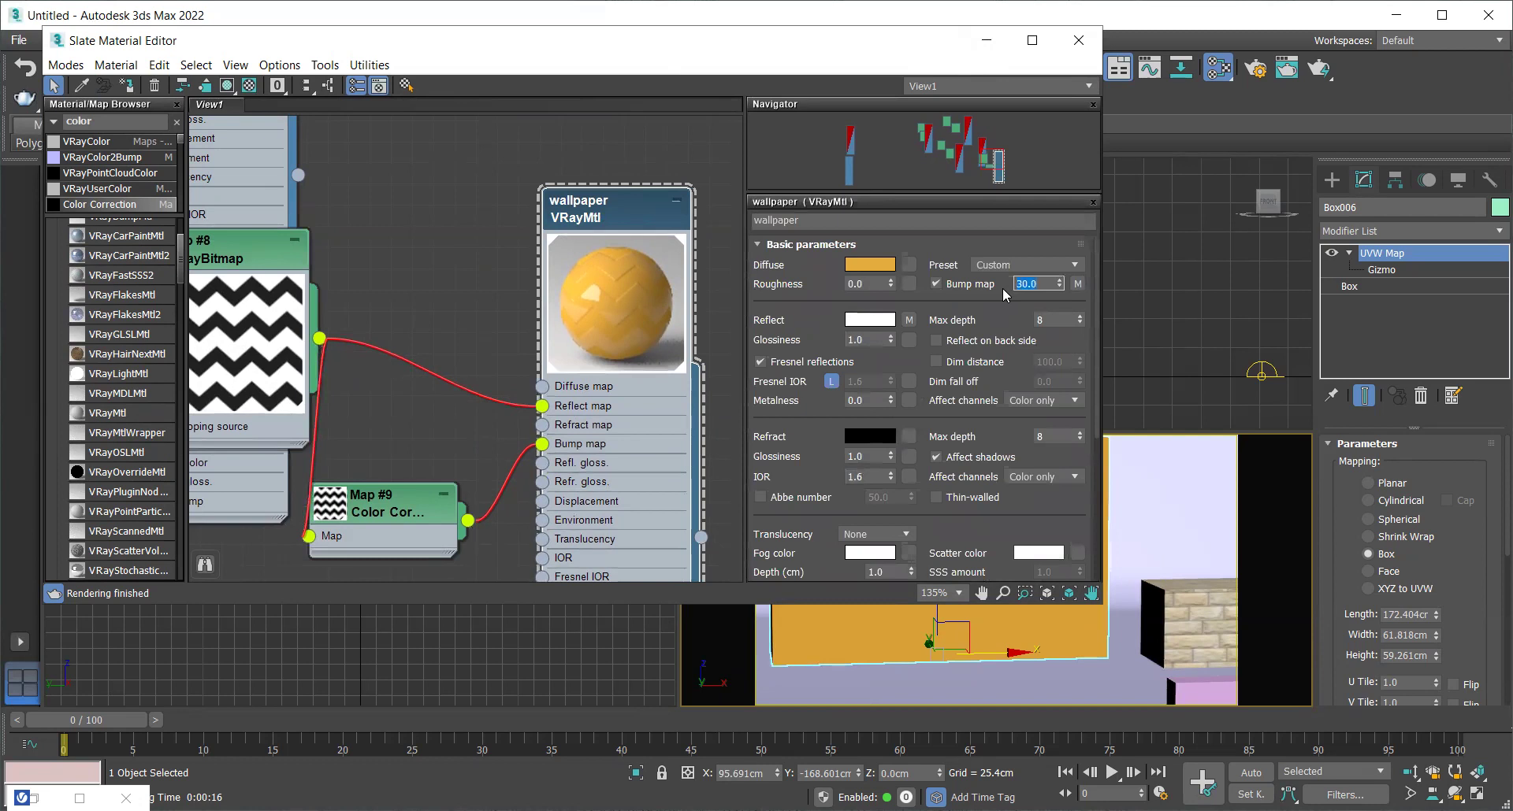
type("15")
key("Return")
type("10")
key("Return")
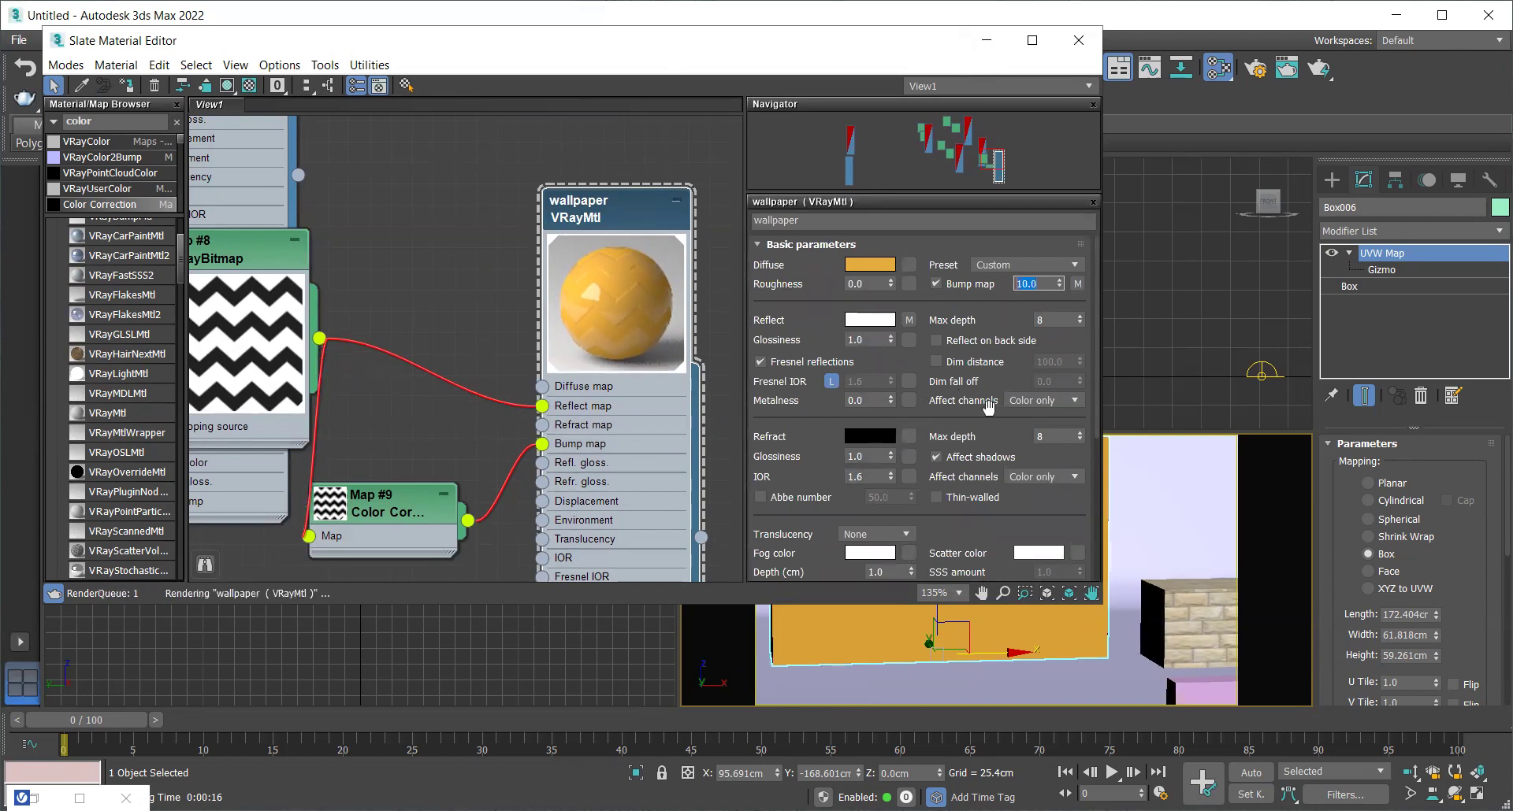
Render the camera view and examine the zigzag reflection and bump pattern on the orange box up close
left_click(1046, 637)
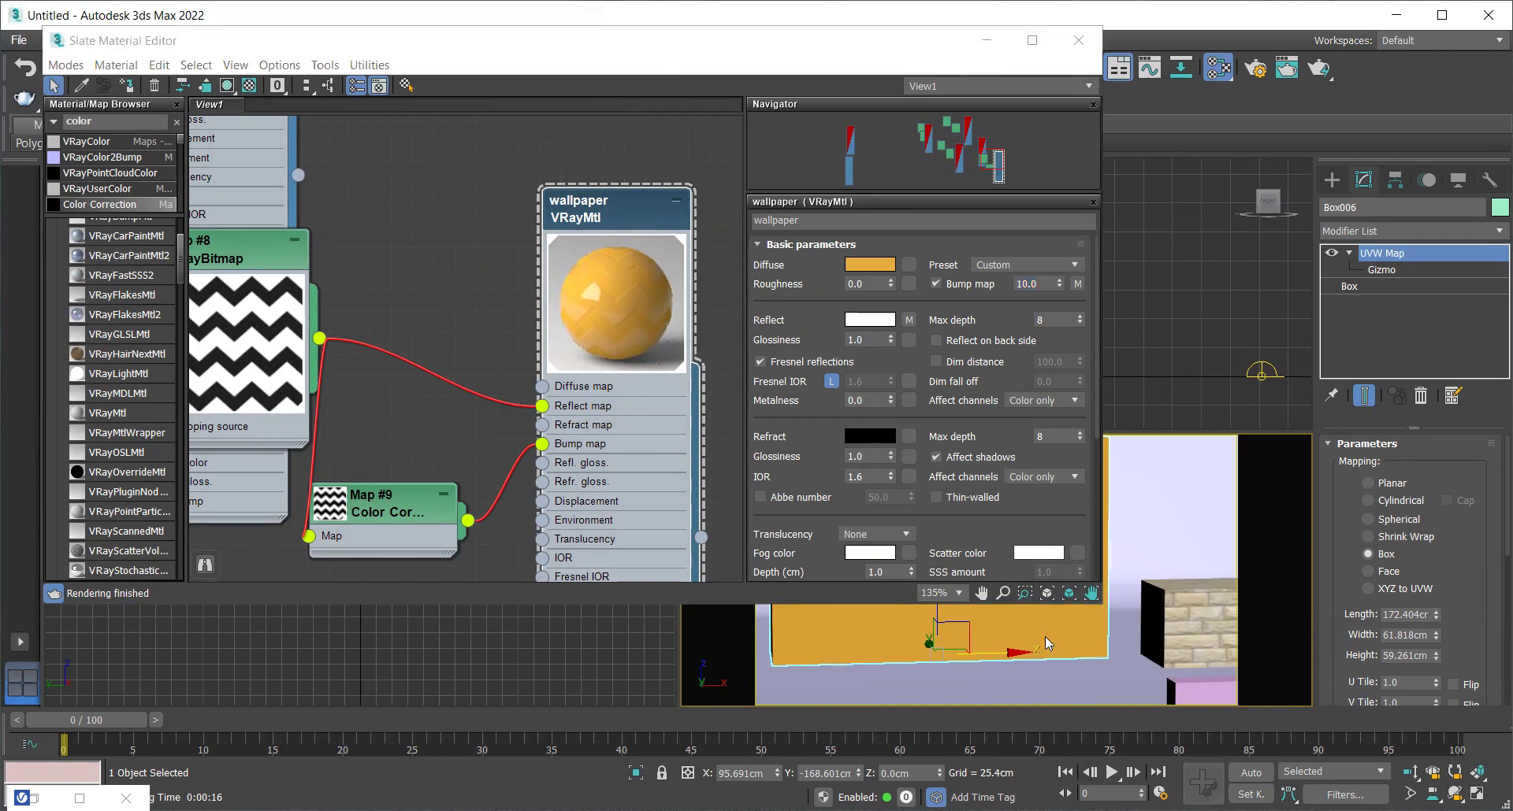
key("shift+q")
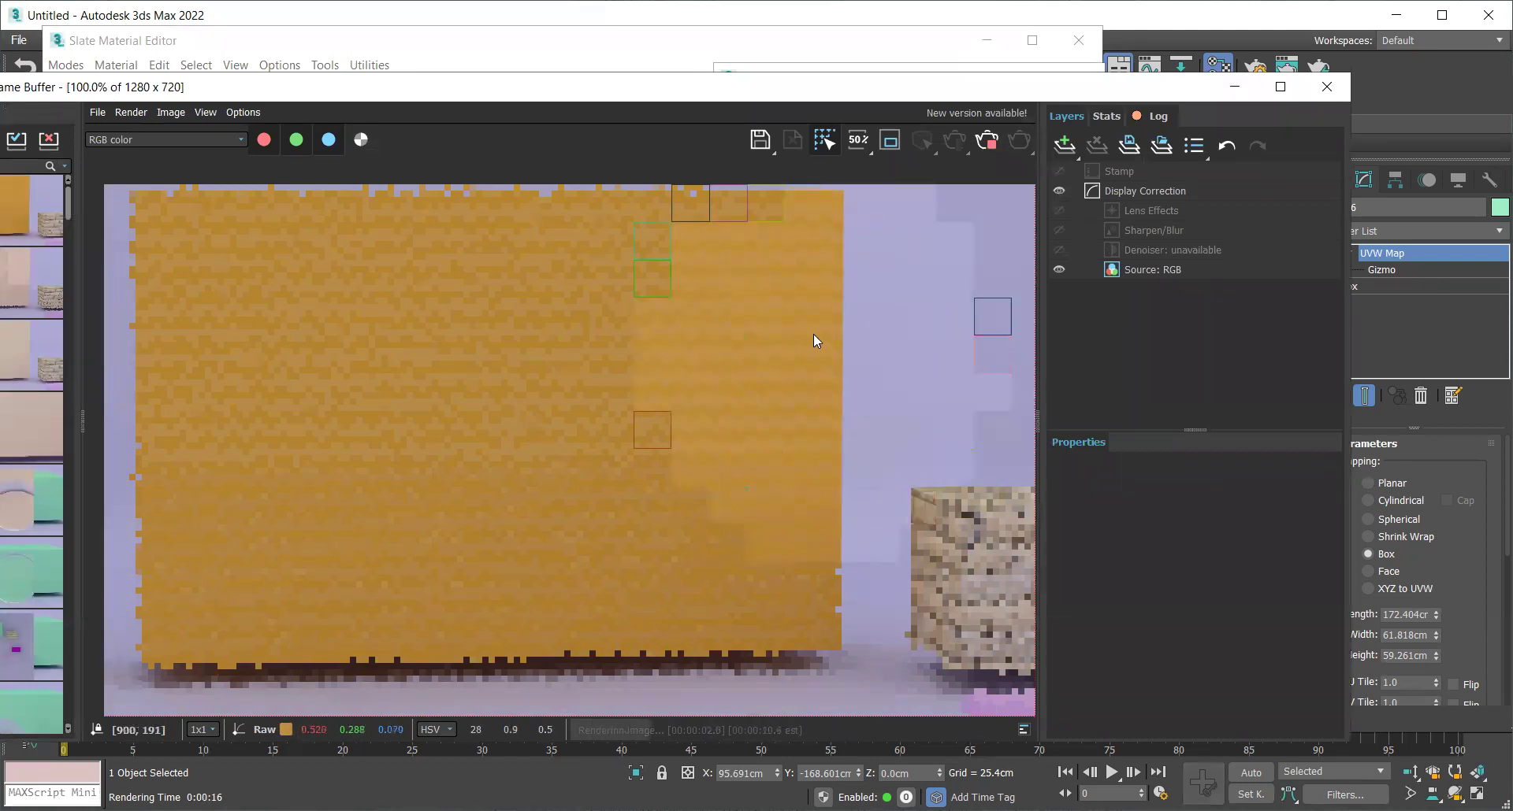
scroll(813, 334, "up", 2)
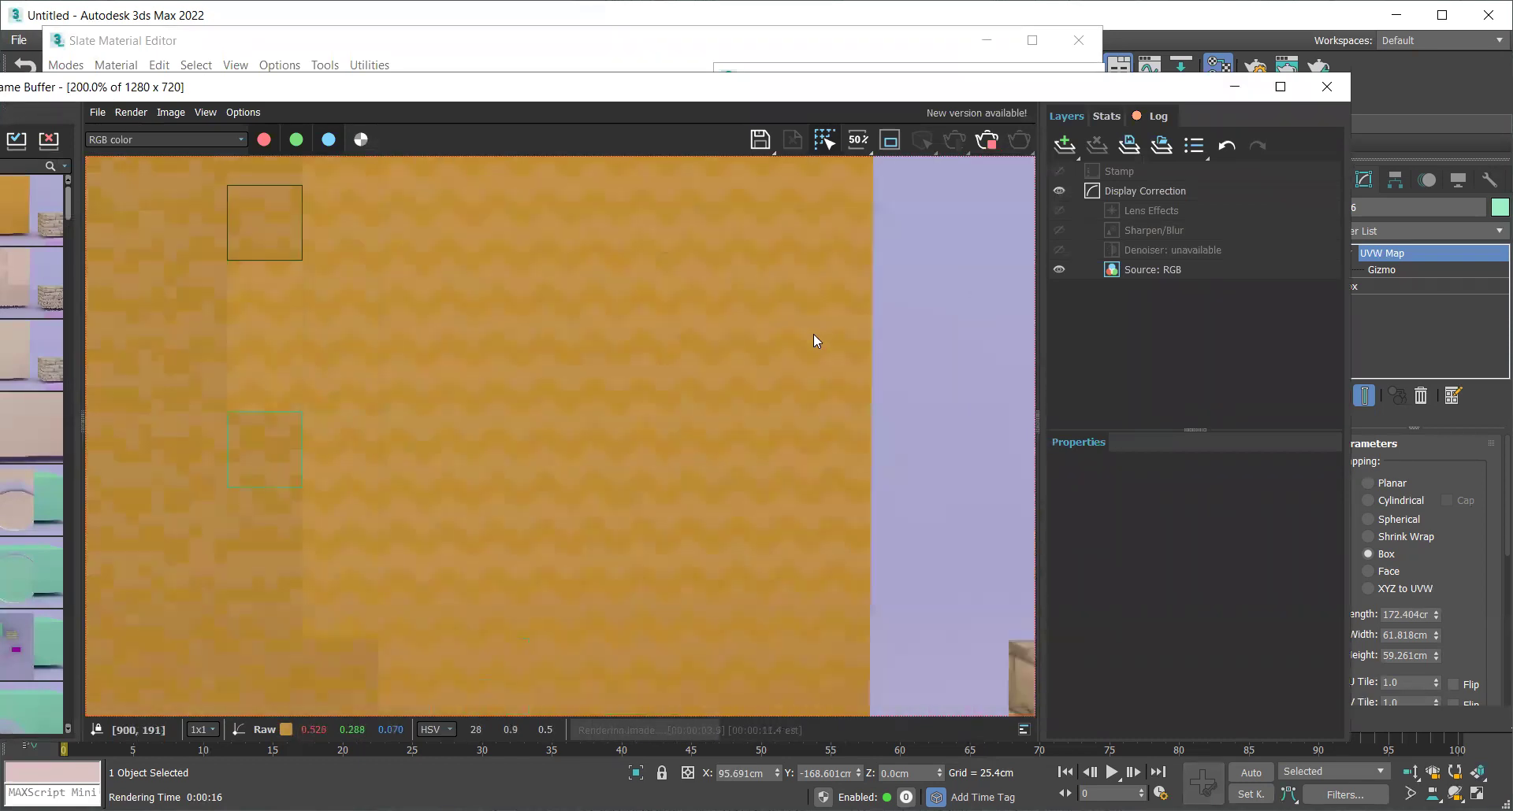
scroll(810, 348, "down", 2)
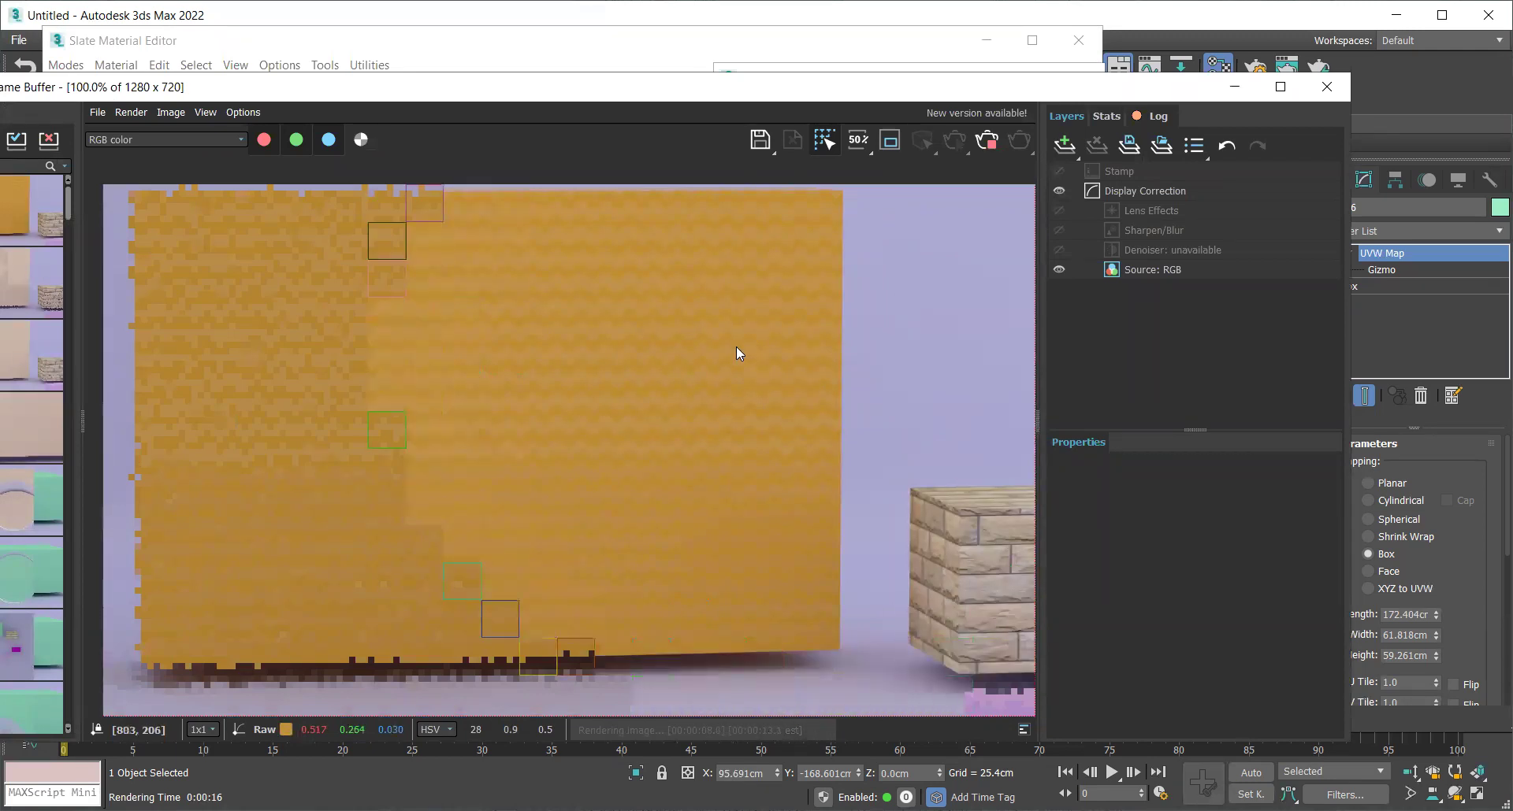
scroll(759, 398, "up", 1)
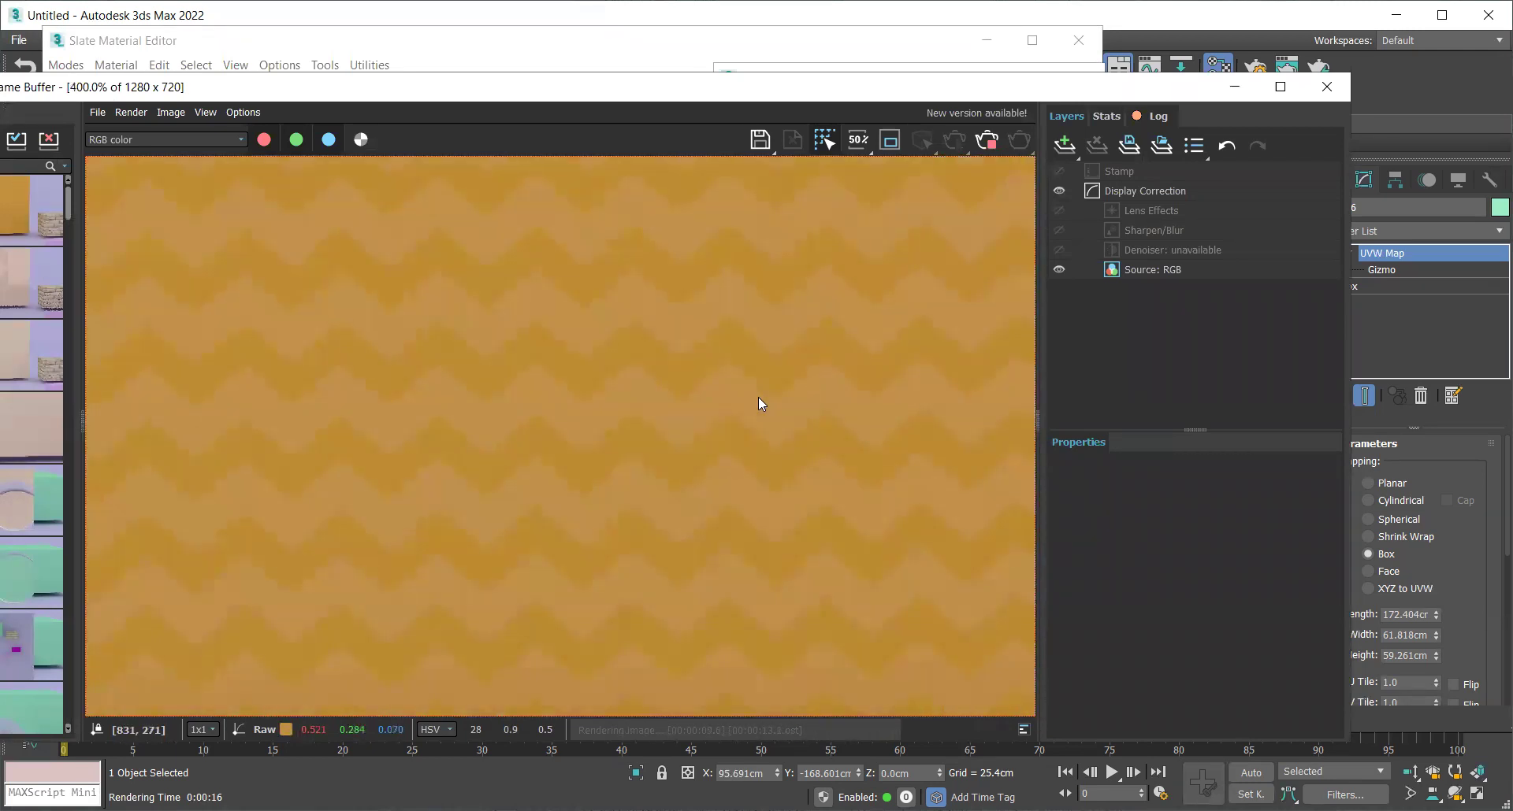
scroll(821, 359, "down", 1)
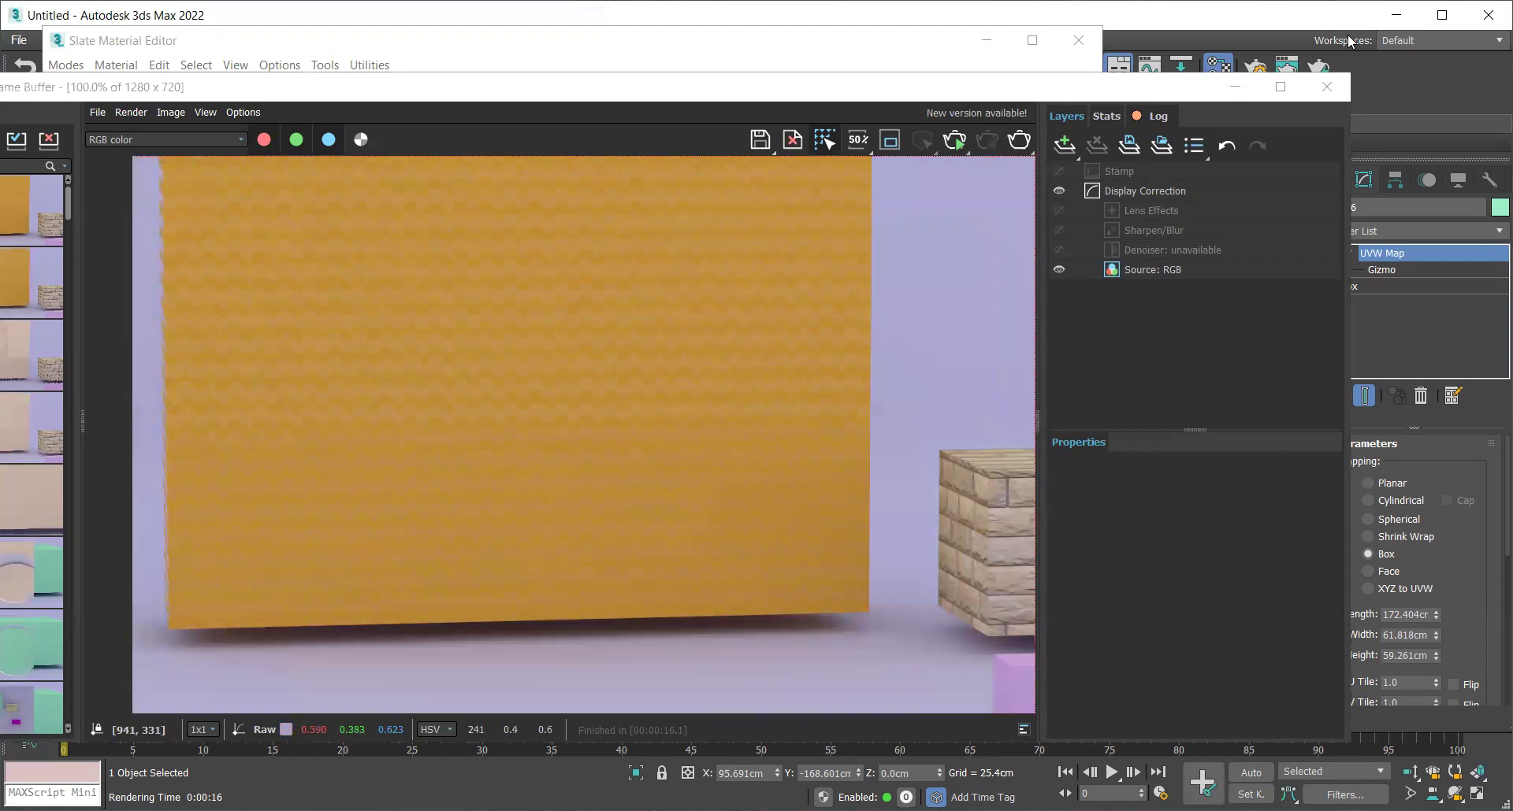
left_click(1011, 240)
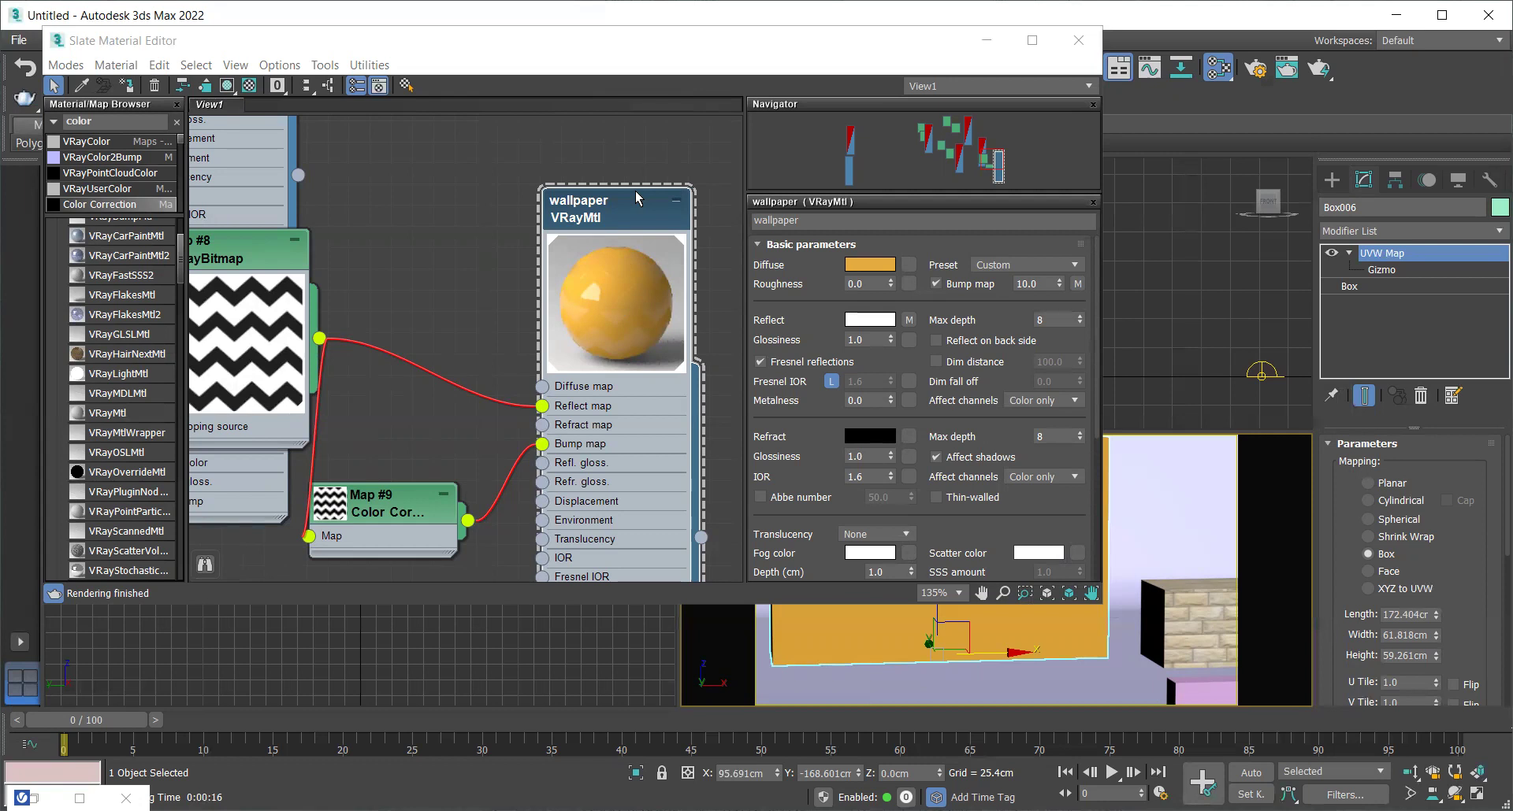
Duplicate the glass VRayMtl node and place the copy beside the wallpaper material
mouse_move(794, 41)
left_mouse_down()
mouse_move(840, 43)
mouse_move(773, 43)
left_mouse_up()
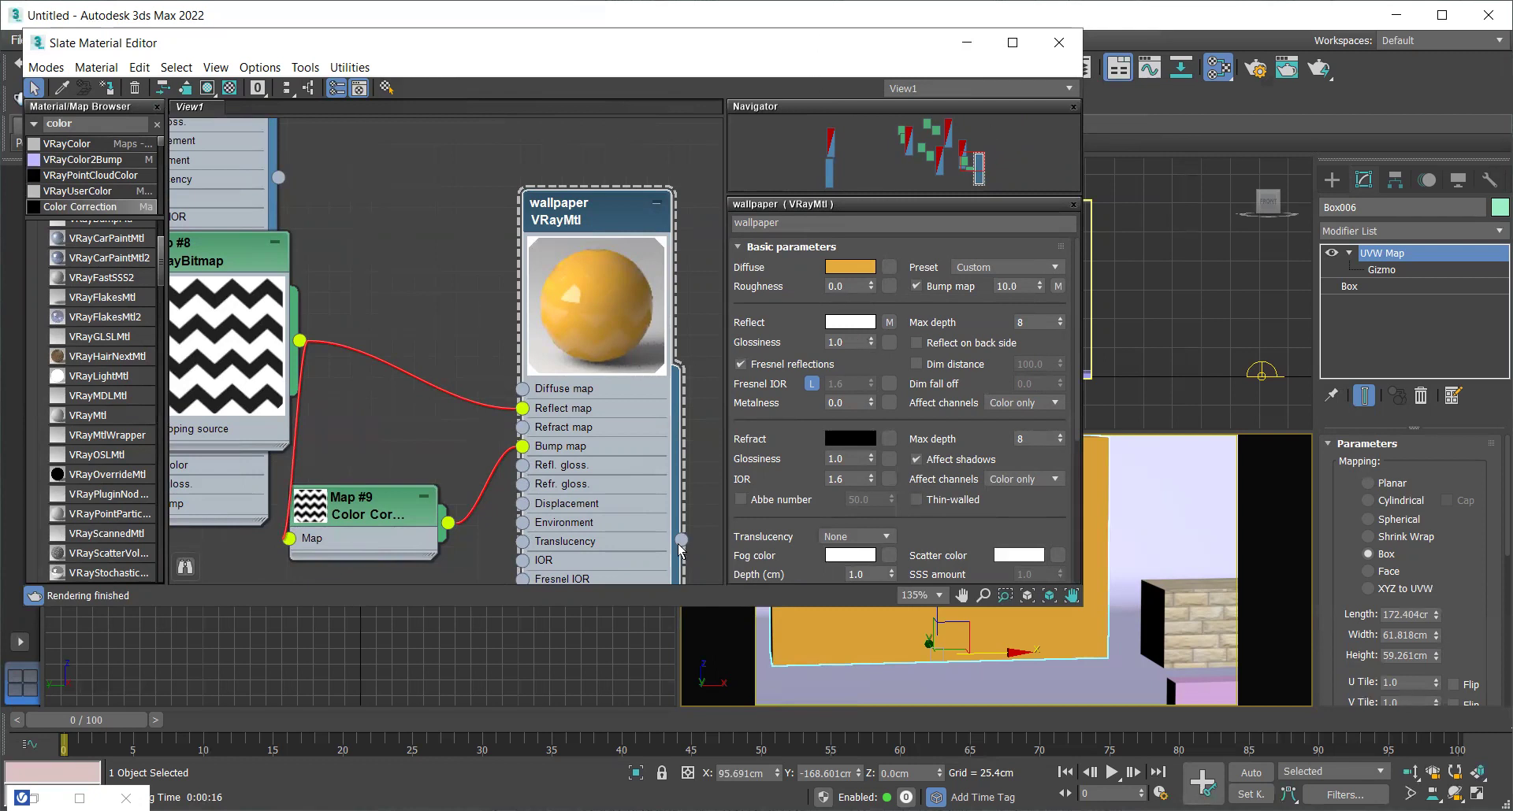
left_click_drag(816, 40, 947, 31)
scroll(493, 279, "down", 3)
scroll(494, 279, "down", 2)
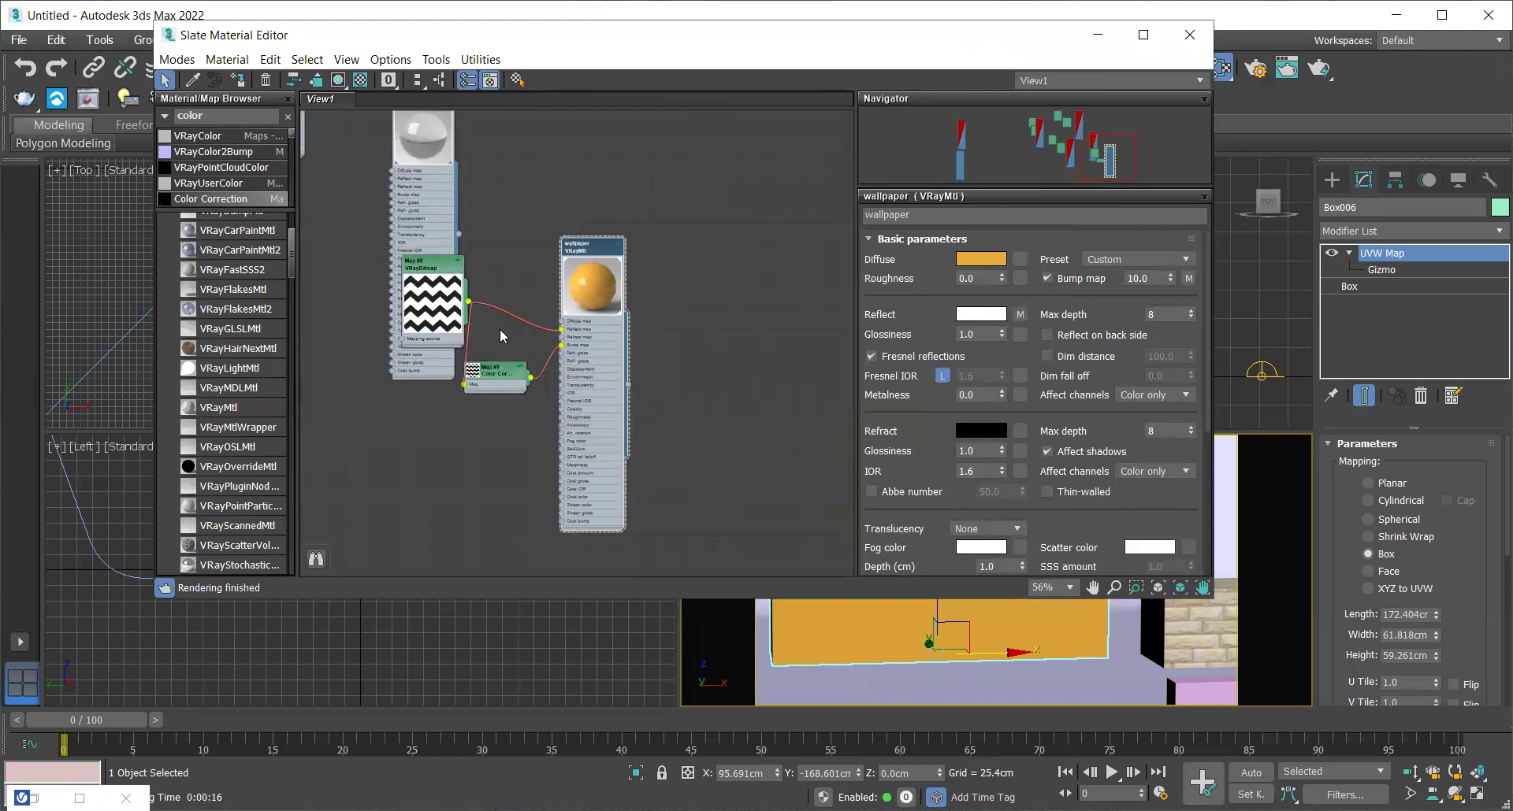
scroll(499, 329, "up", 2)
scroll(417, 177, "down", 2)
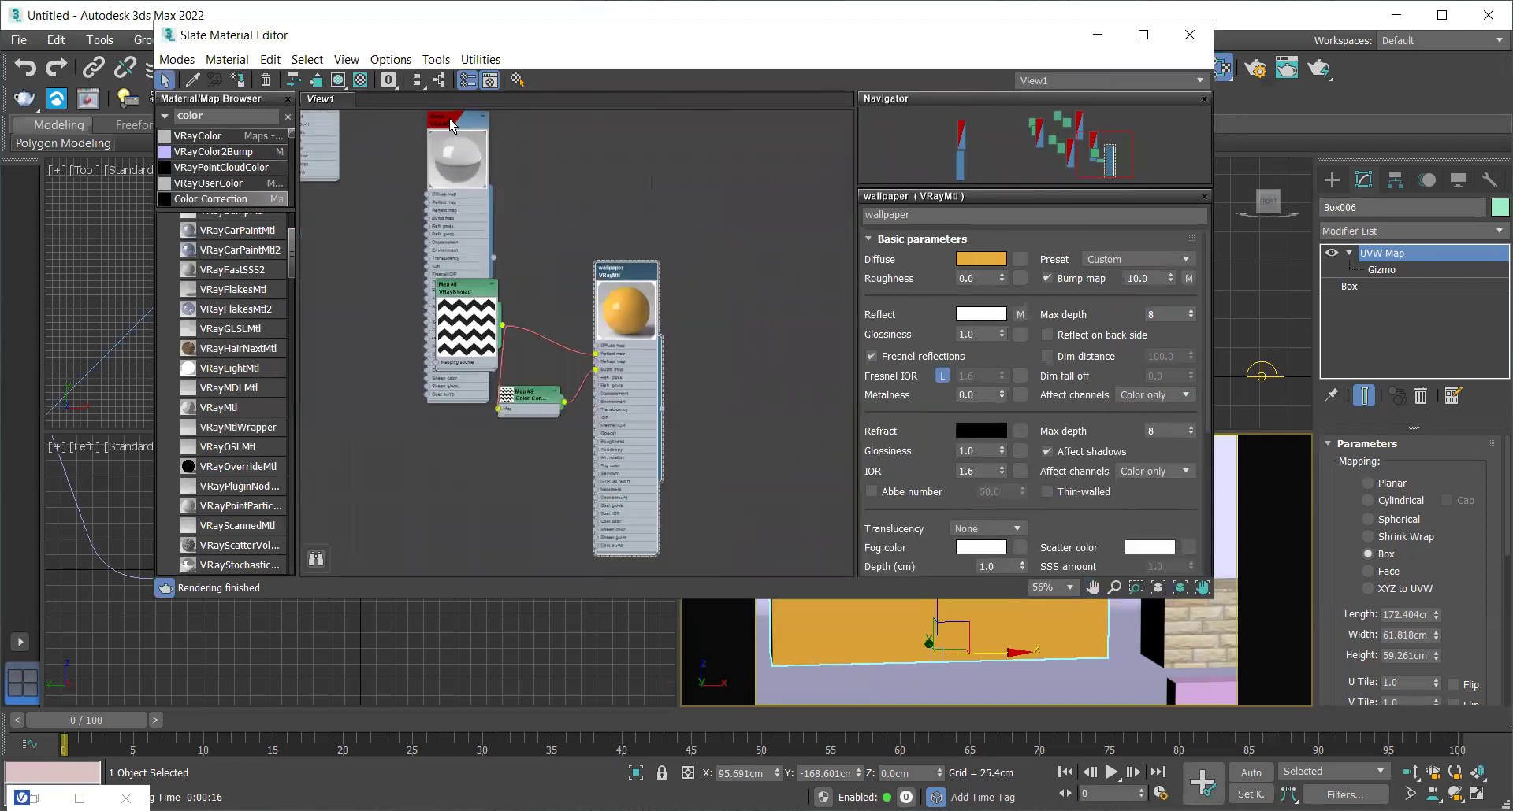
left_click_drag(449, 119, 776, 273, "shift")
Rename the copied glass material as patterned glass
double_click(921, 215)
left_click_drag(887, 215, 851, 220)
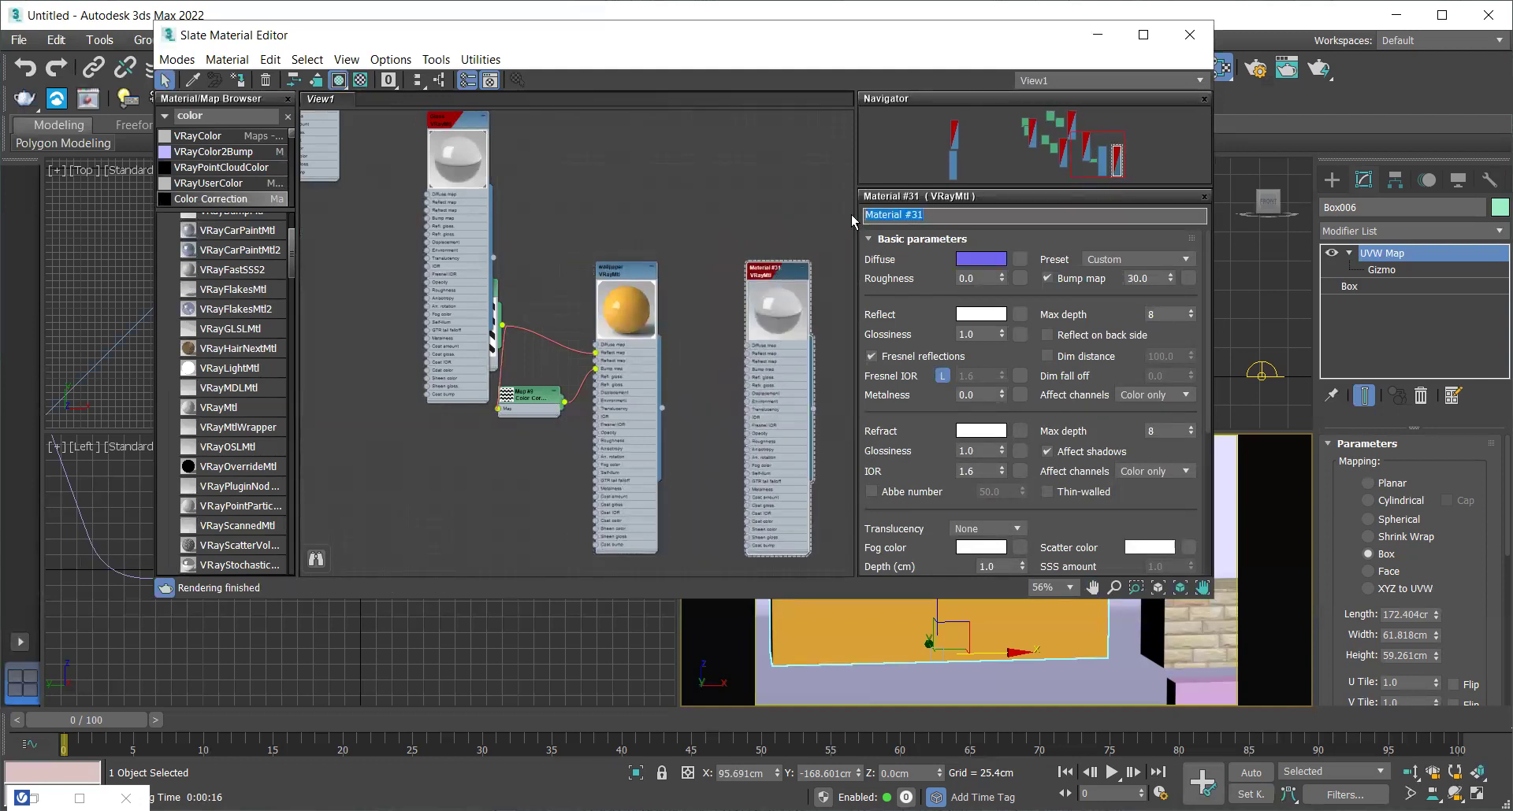
type("patter")
type("en")
key("BackSpace")
key("BackSpace")
key("BackSpace")
type("ned glass")
scroll(632, 294, "up", 2)
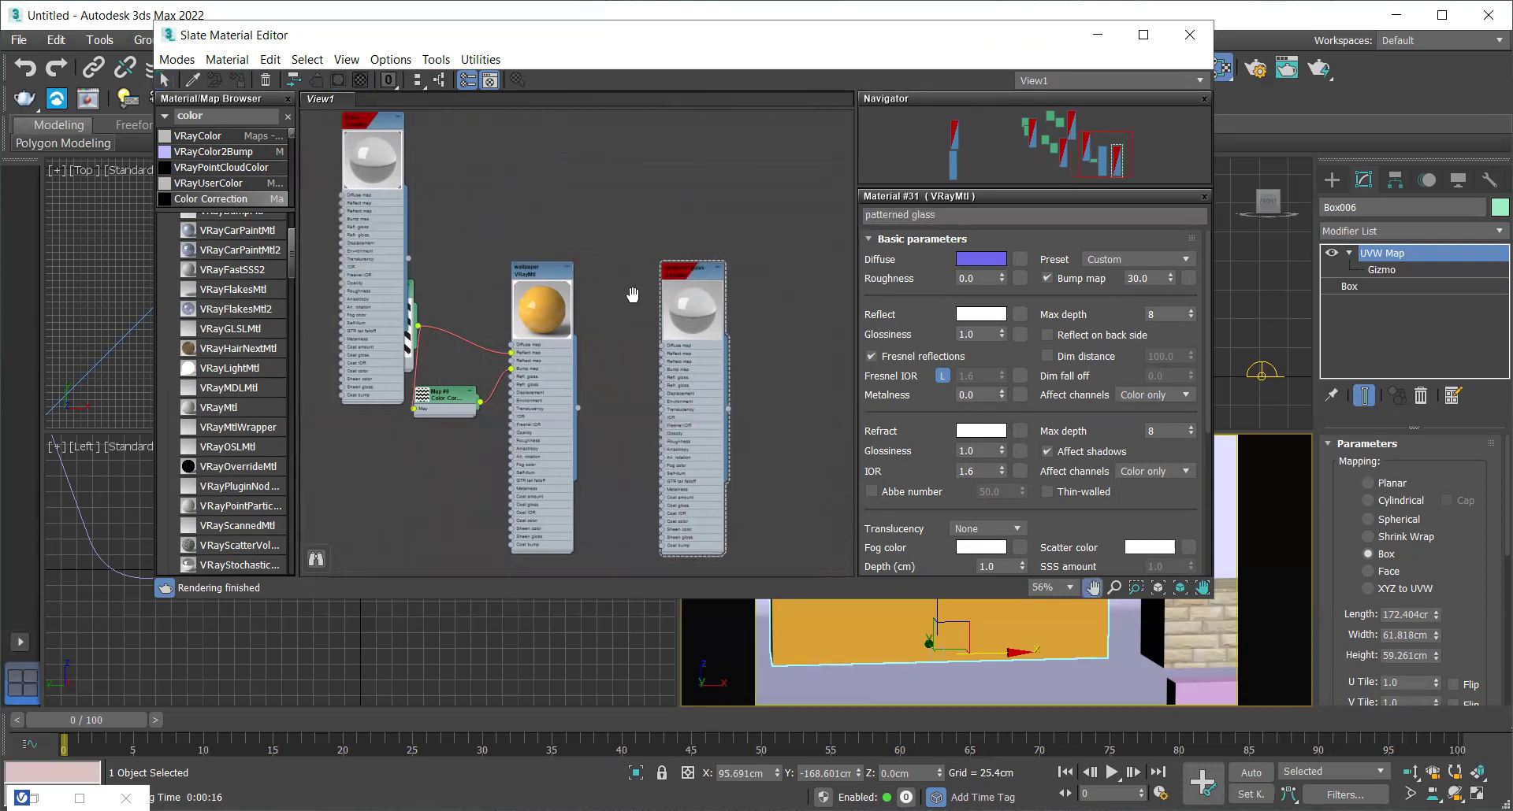
scroll(698, 327, "up", 2)
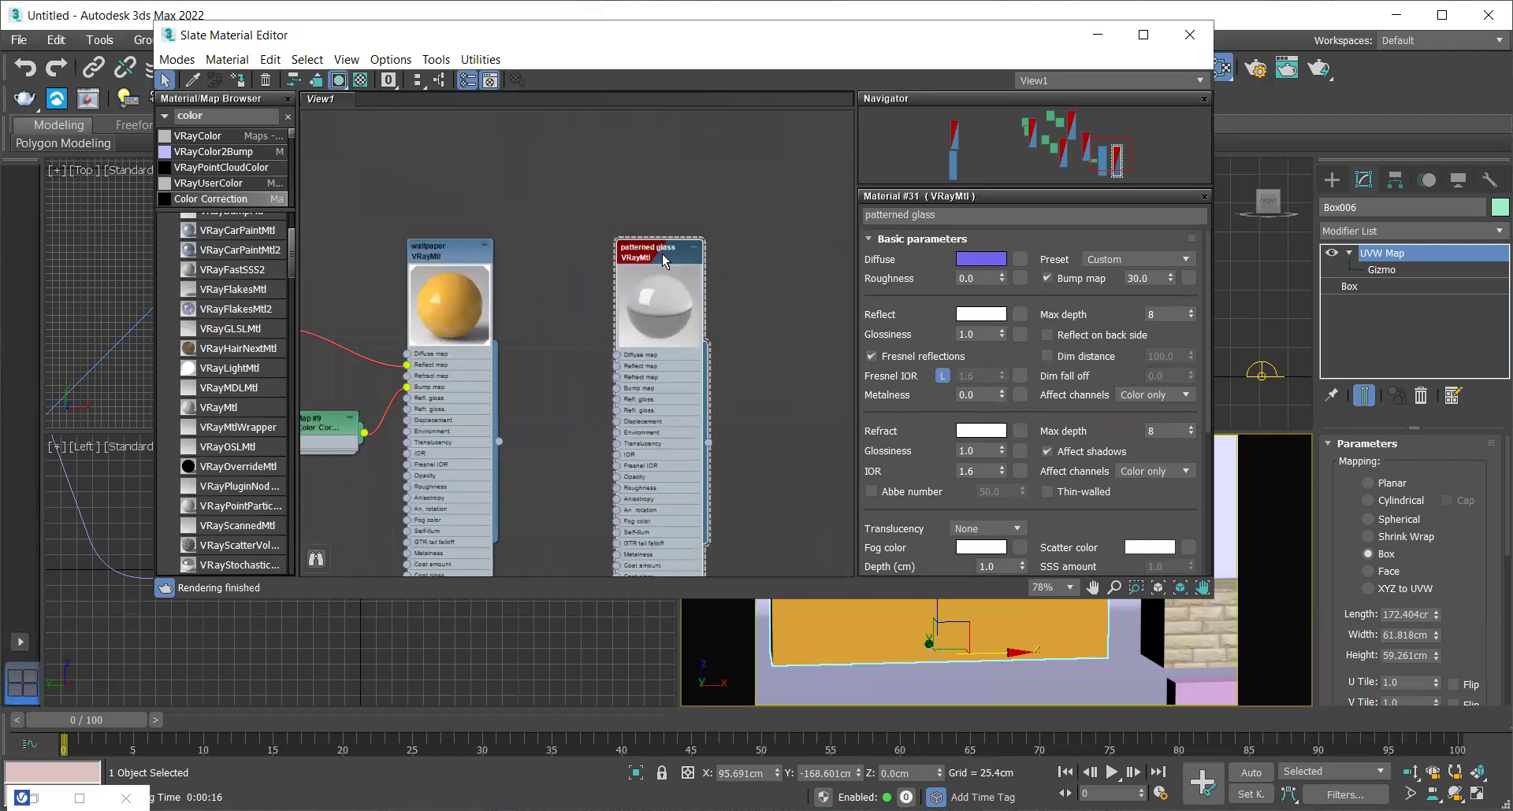
scroll(650, 280, "up", 2)
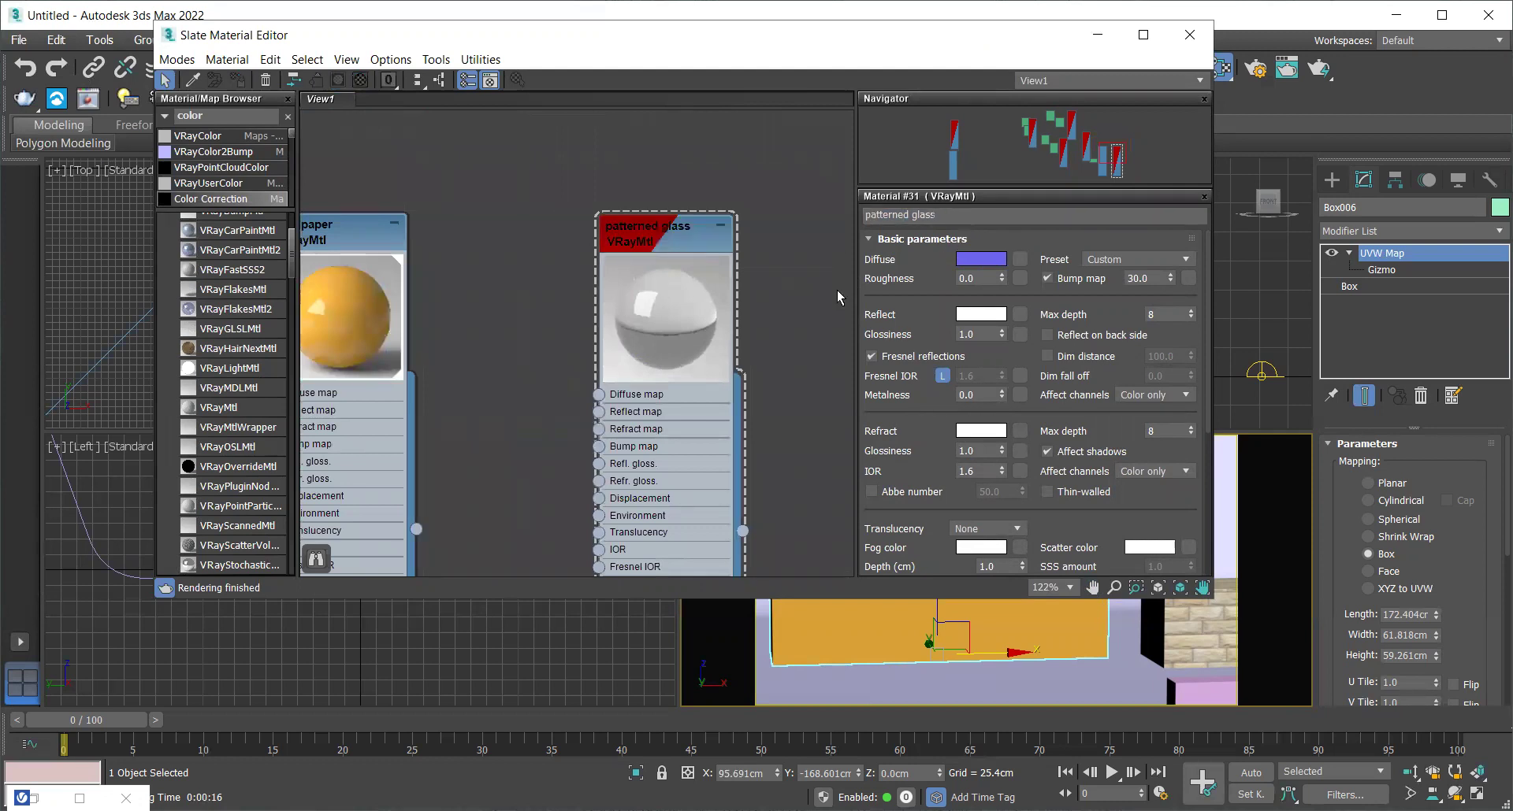
scroll(817, 310, "down", 4)
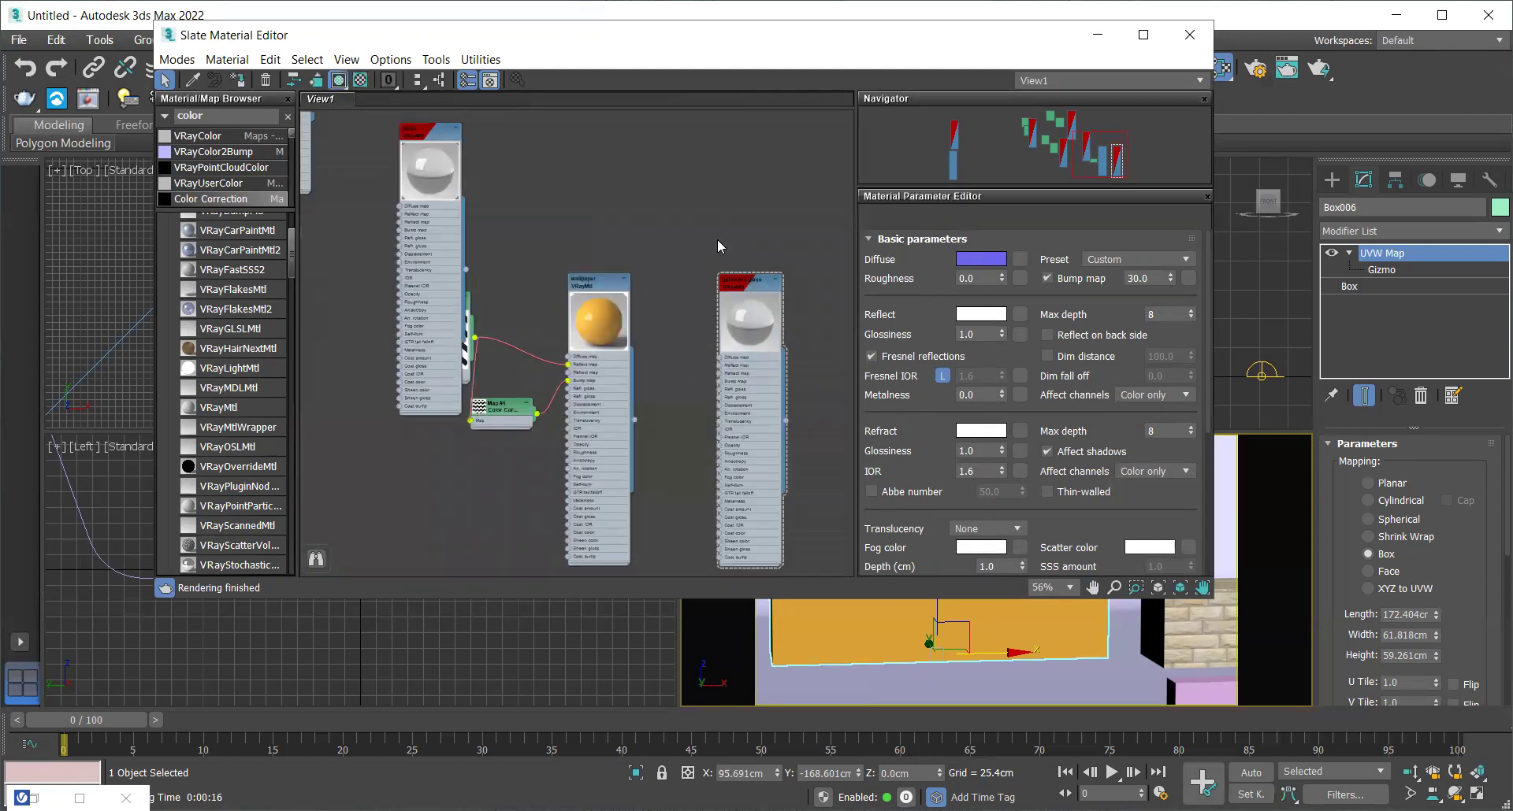
Duplicate the zigzag VRayBitmap node and place the copy between the wallpaper and patterned glass materials
scroll(758, 320, "up", 3)
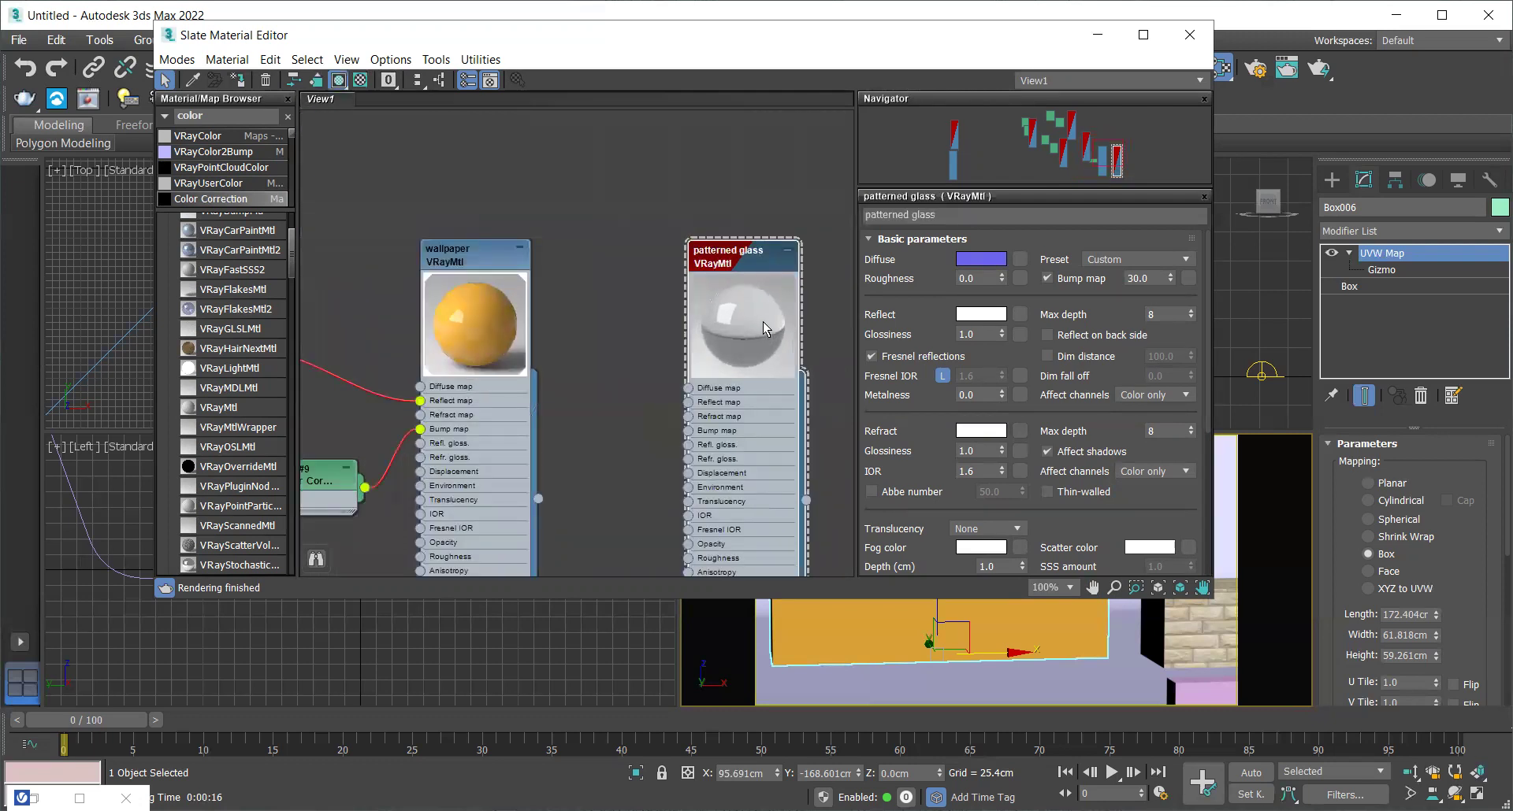
scroll(605, 277, "down", 2)
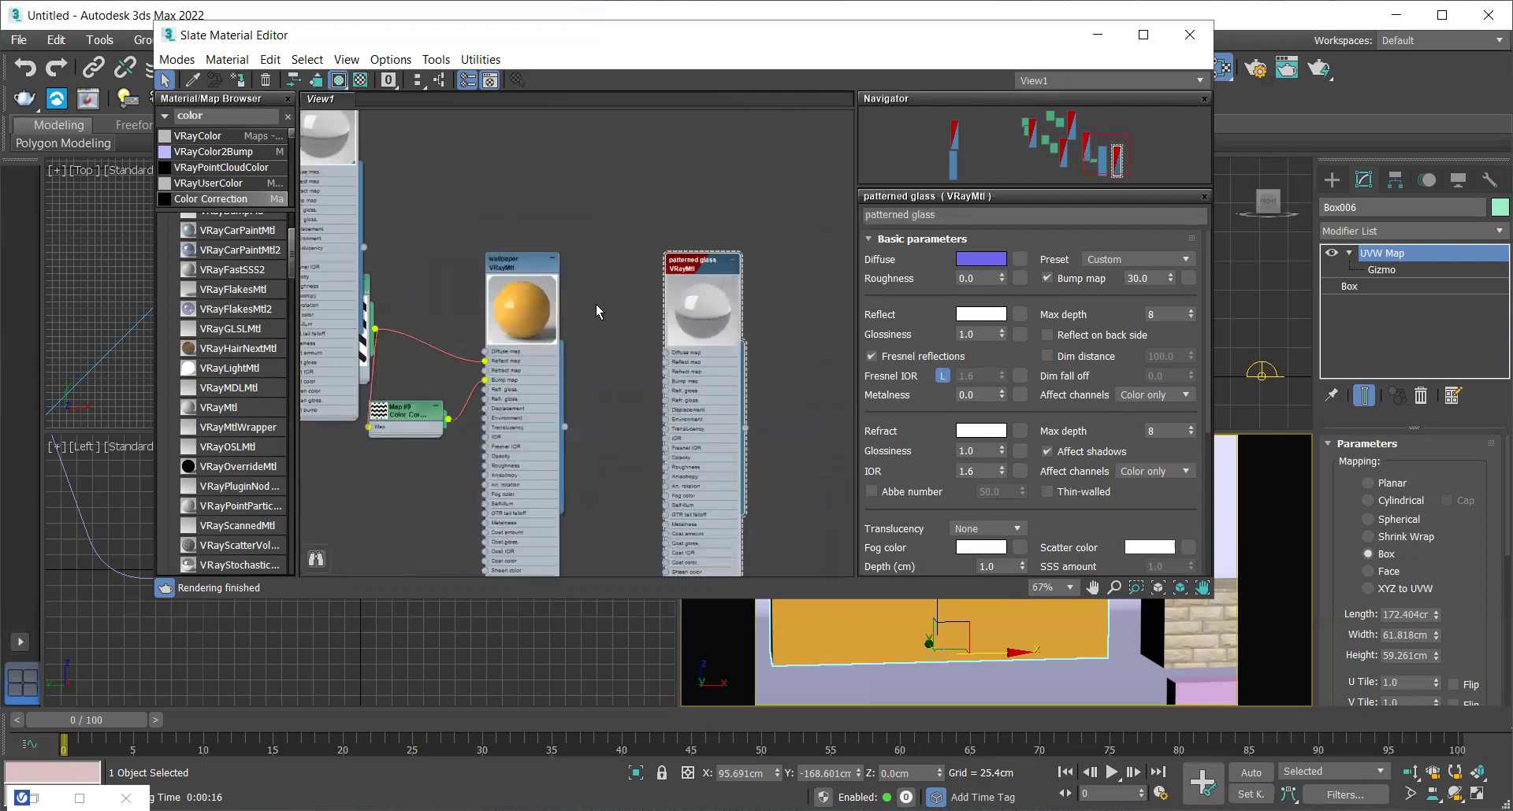
left_click_drag(367, 298, 611, 359)
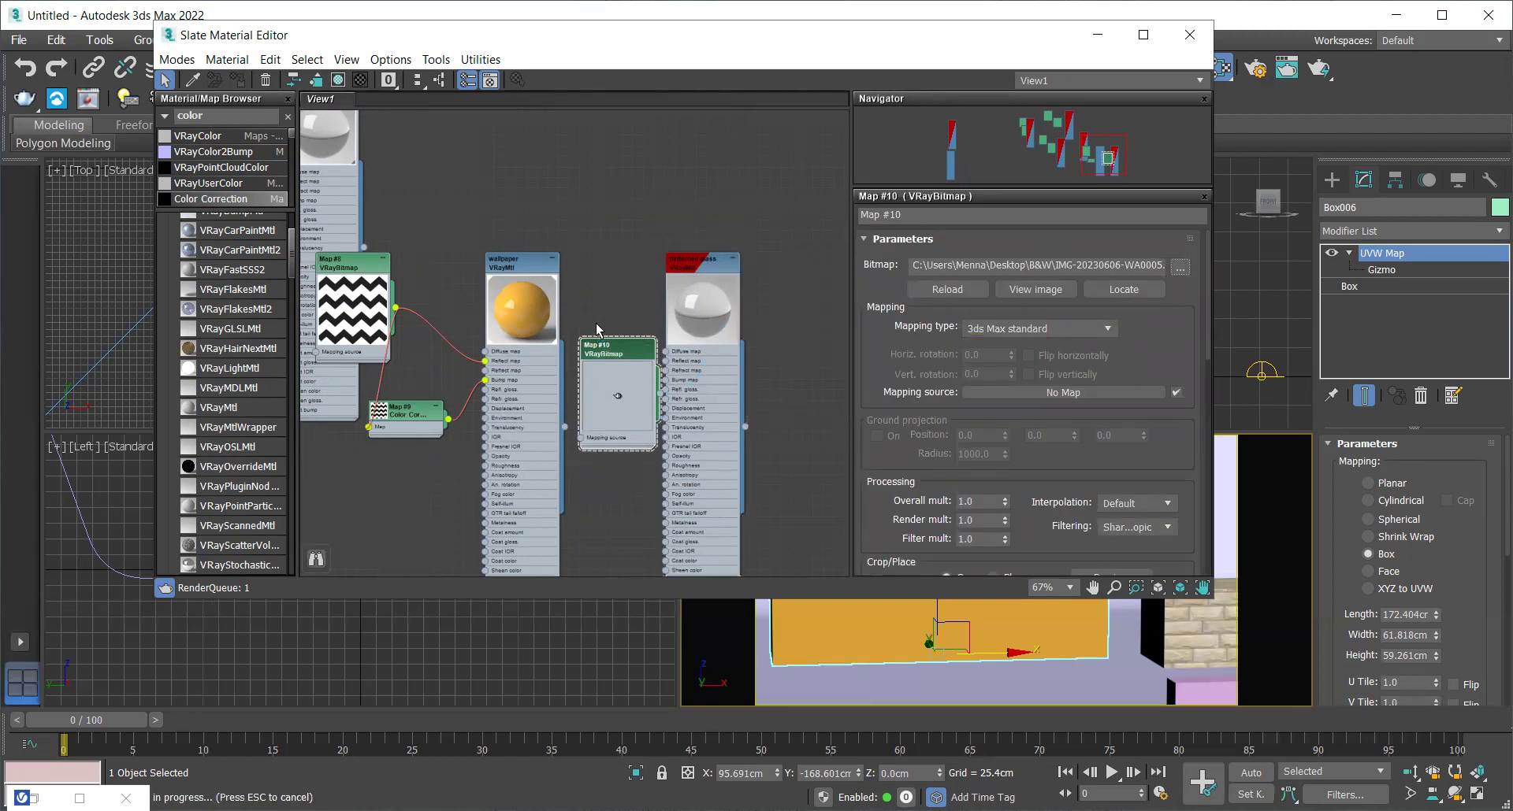
scroll(709, 381, "up", 1)
left_click_drag(469, 240, 419, 203)
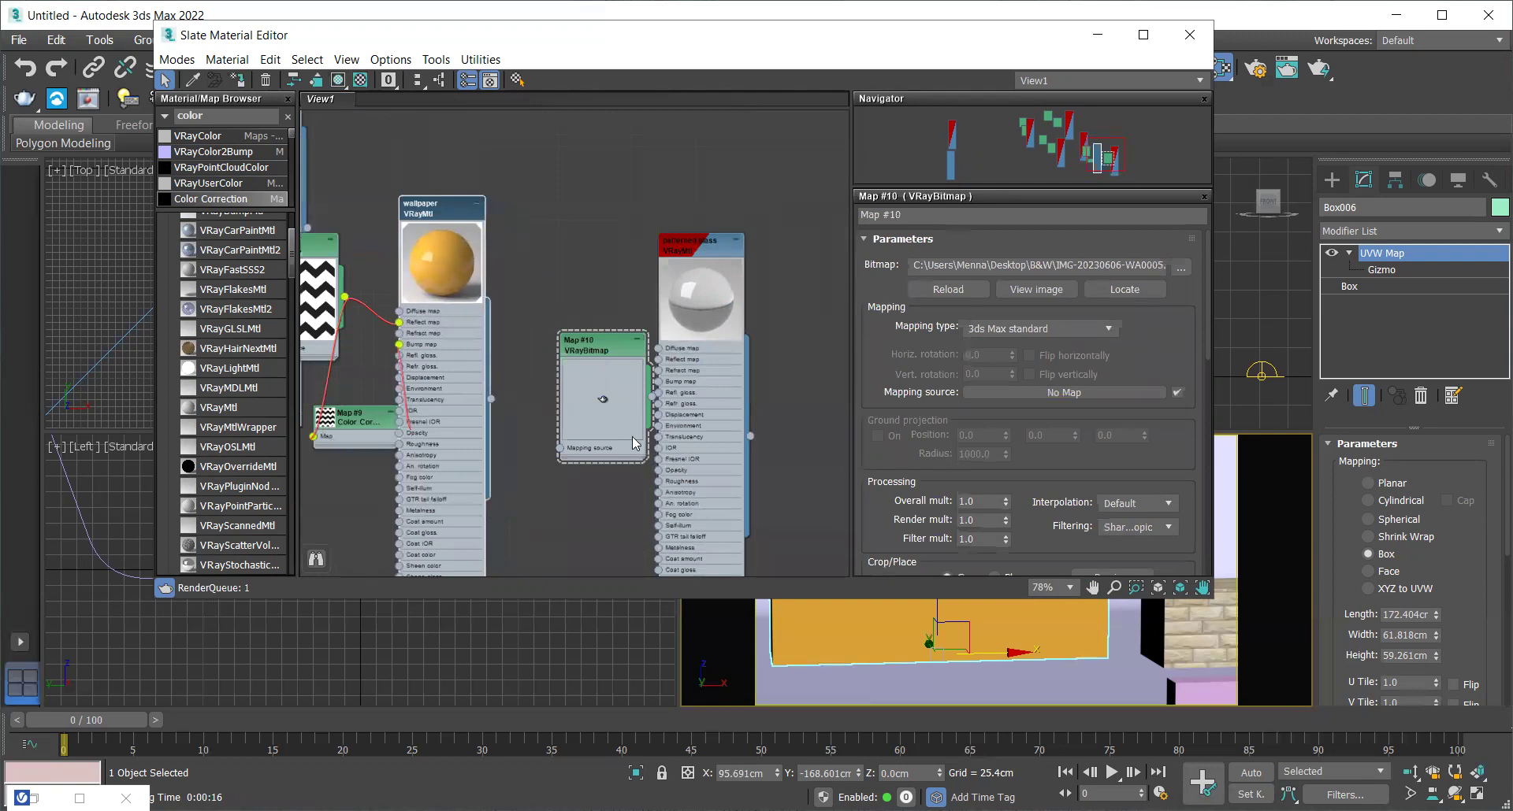
scroll(634, 443, "up", 2)
left_click_drag(605, 314, 555, 209)
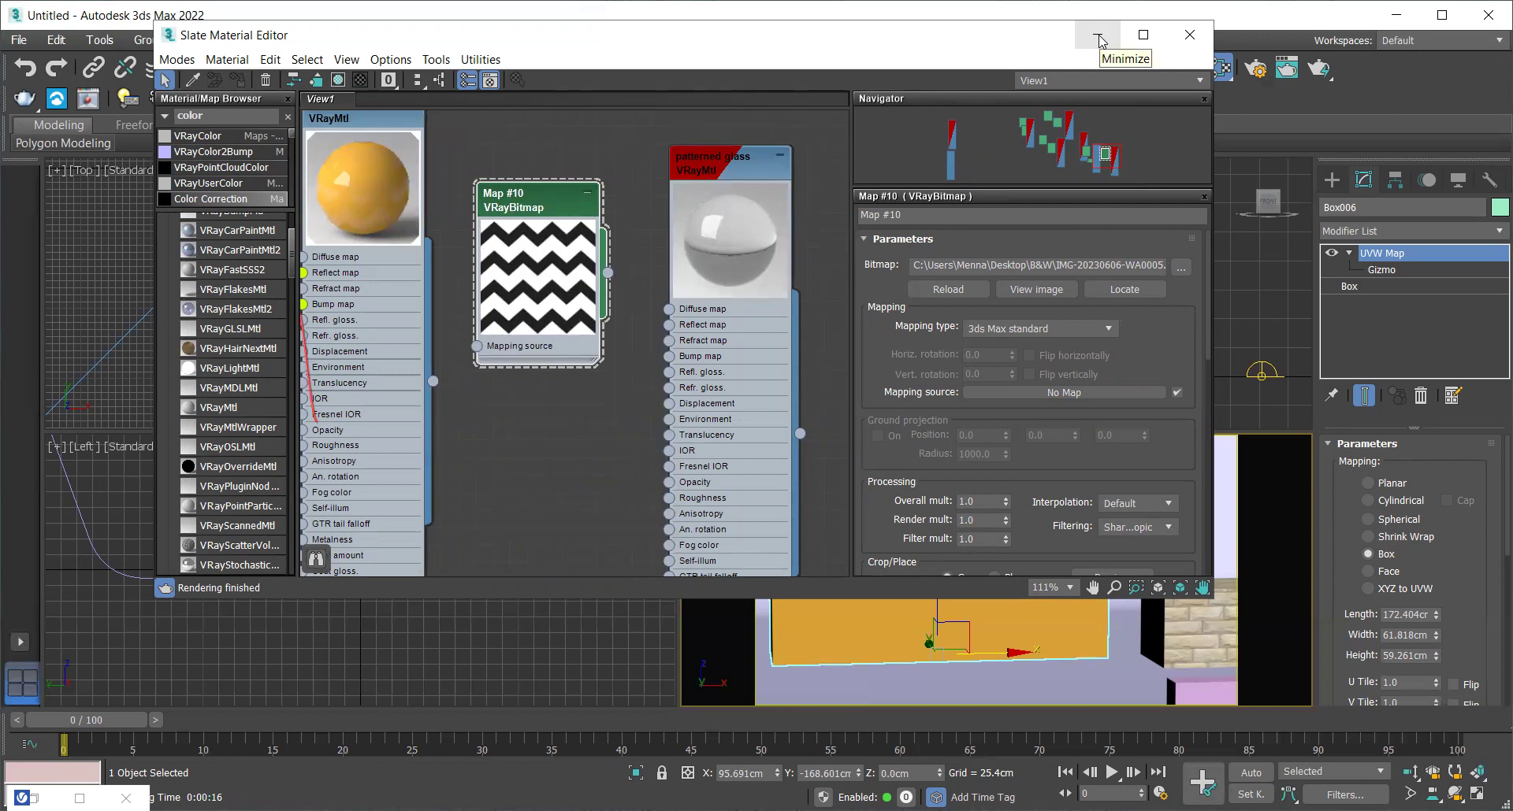
Delete the patterned glass material and add a new VRayMtl in its place beside the copied zigzag bitmap
left_click(696, 178)
key("Delete")
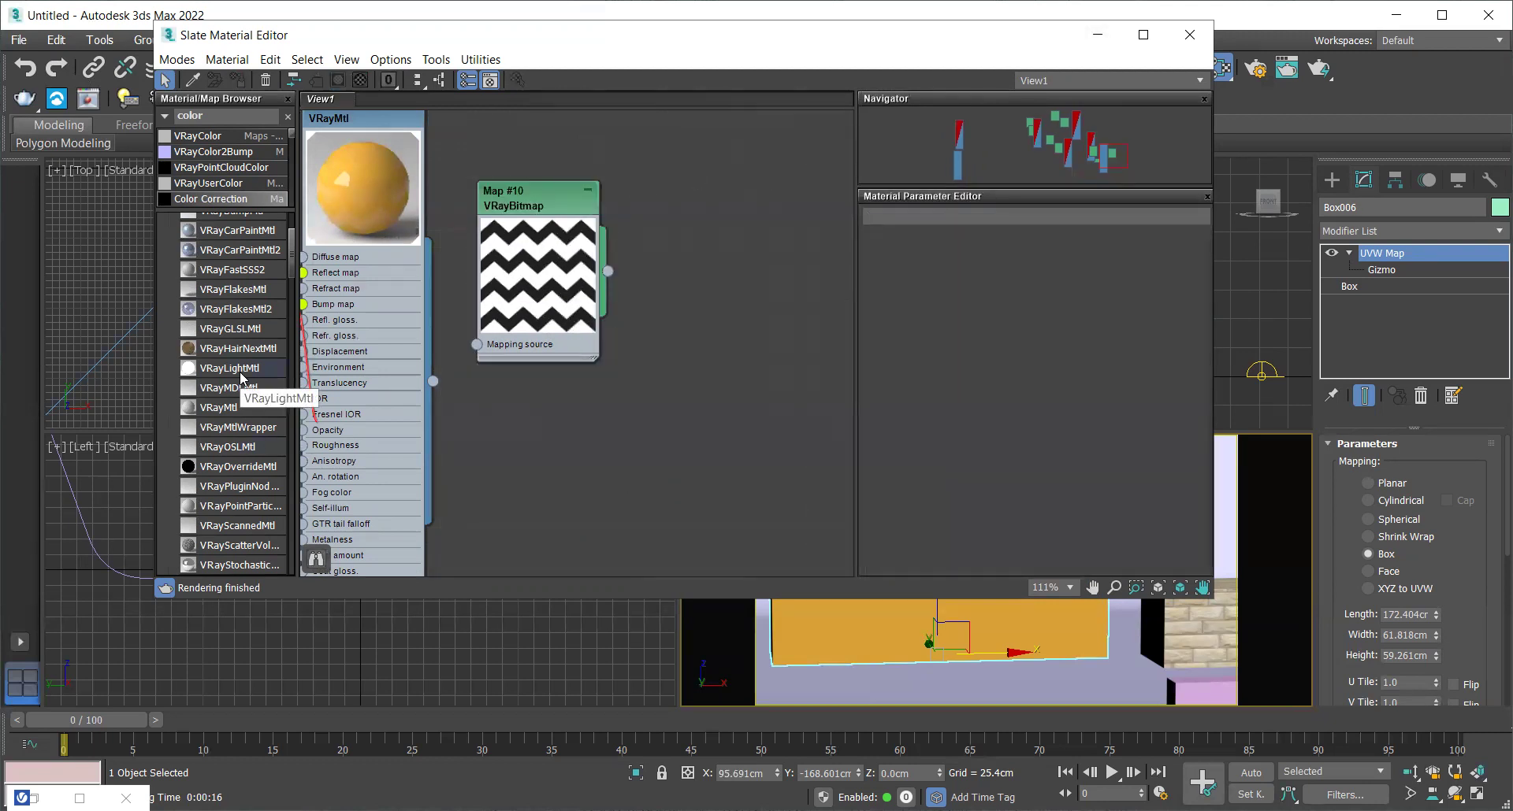
double_click(236, 407)
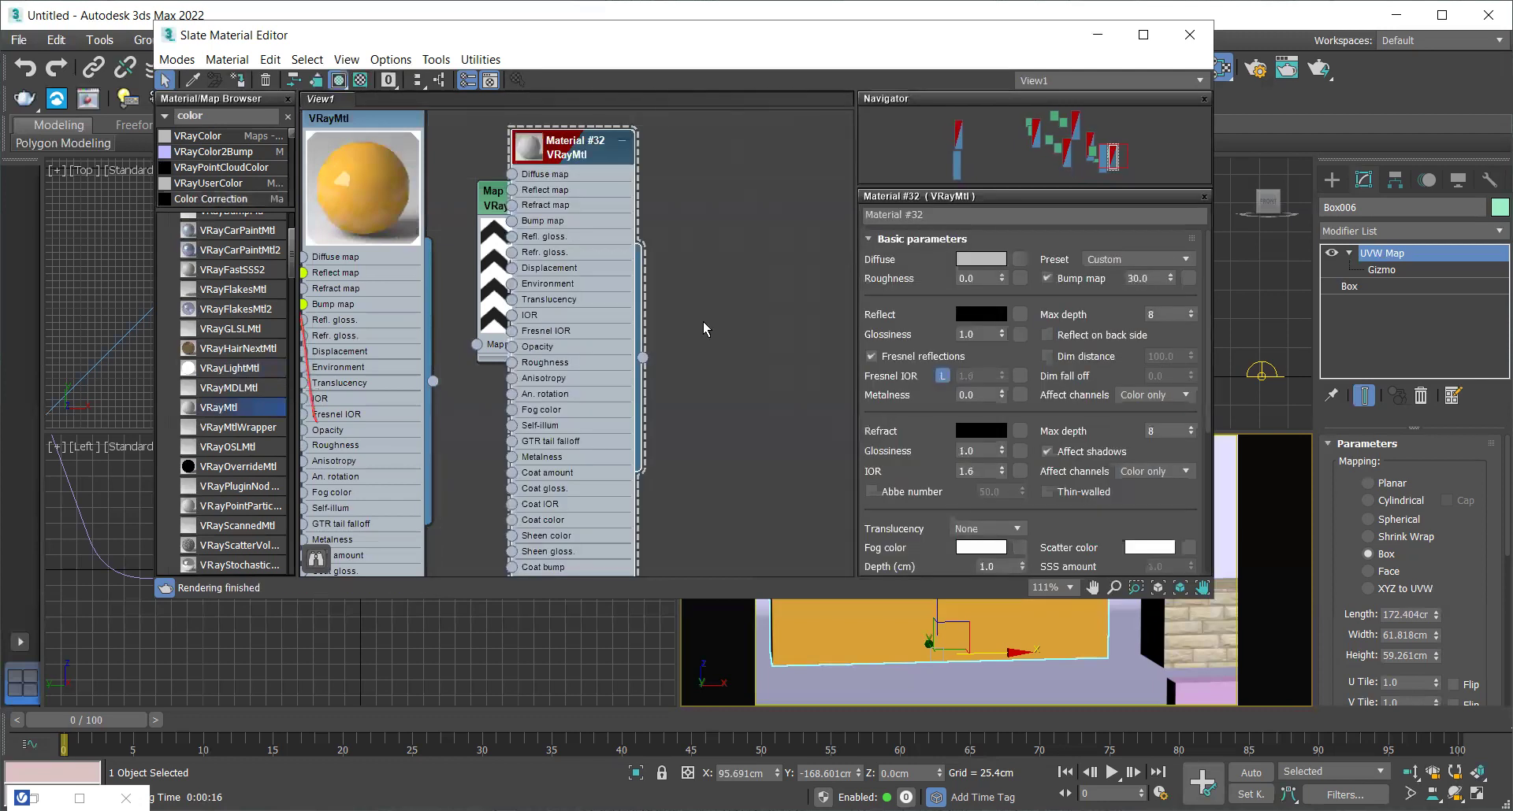
double_click(543, 151)
left_click_drag(543, 151, 667, 170)
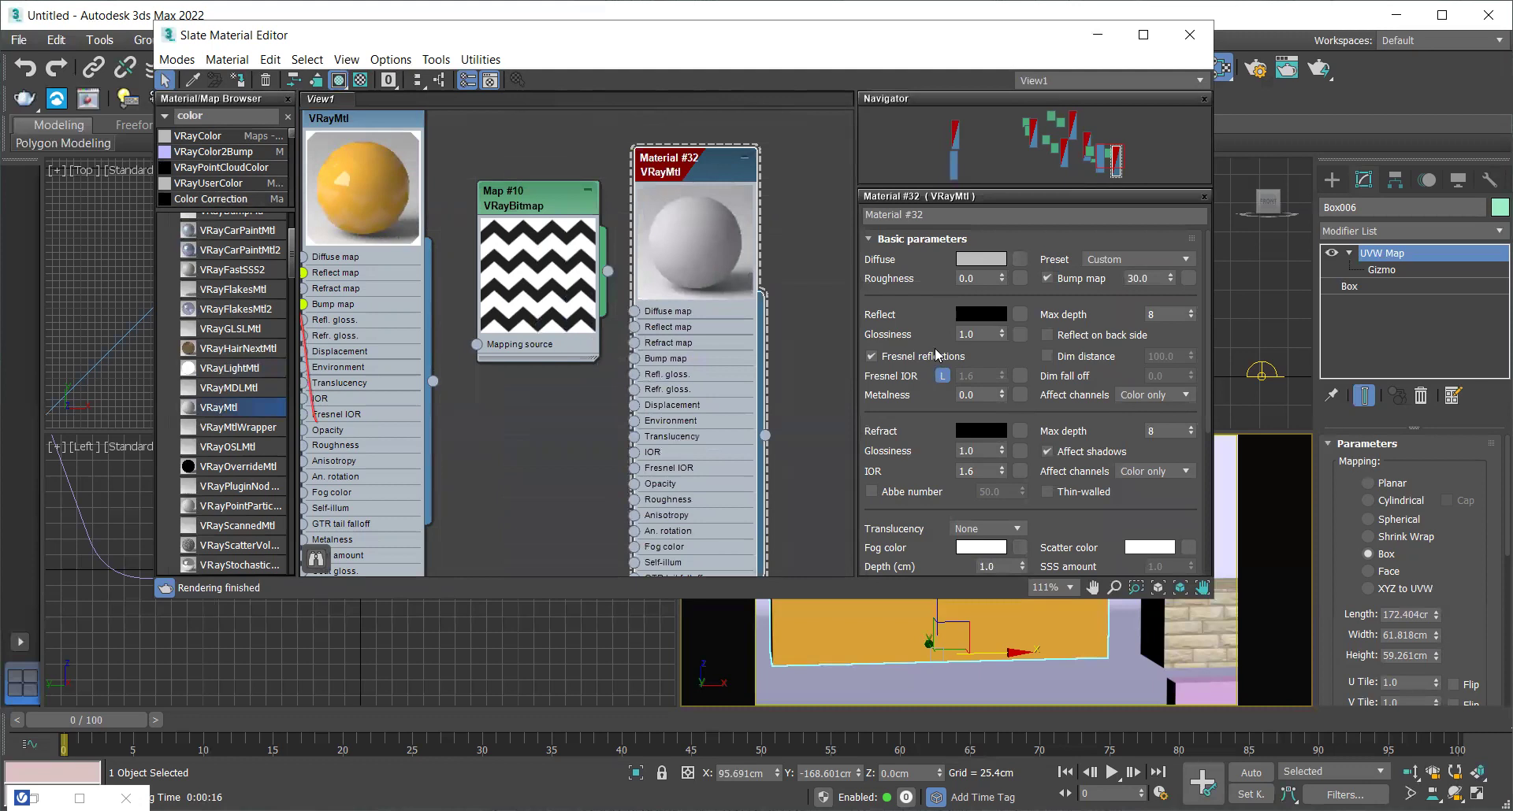
Set the new VRayMtl's diffuse colour to pink and darken it to red 94, green 9, blue 25
left_click(980, 259)
left_click_drag(869, 199, 928, 83)
left_click(923, 115)
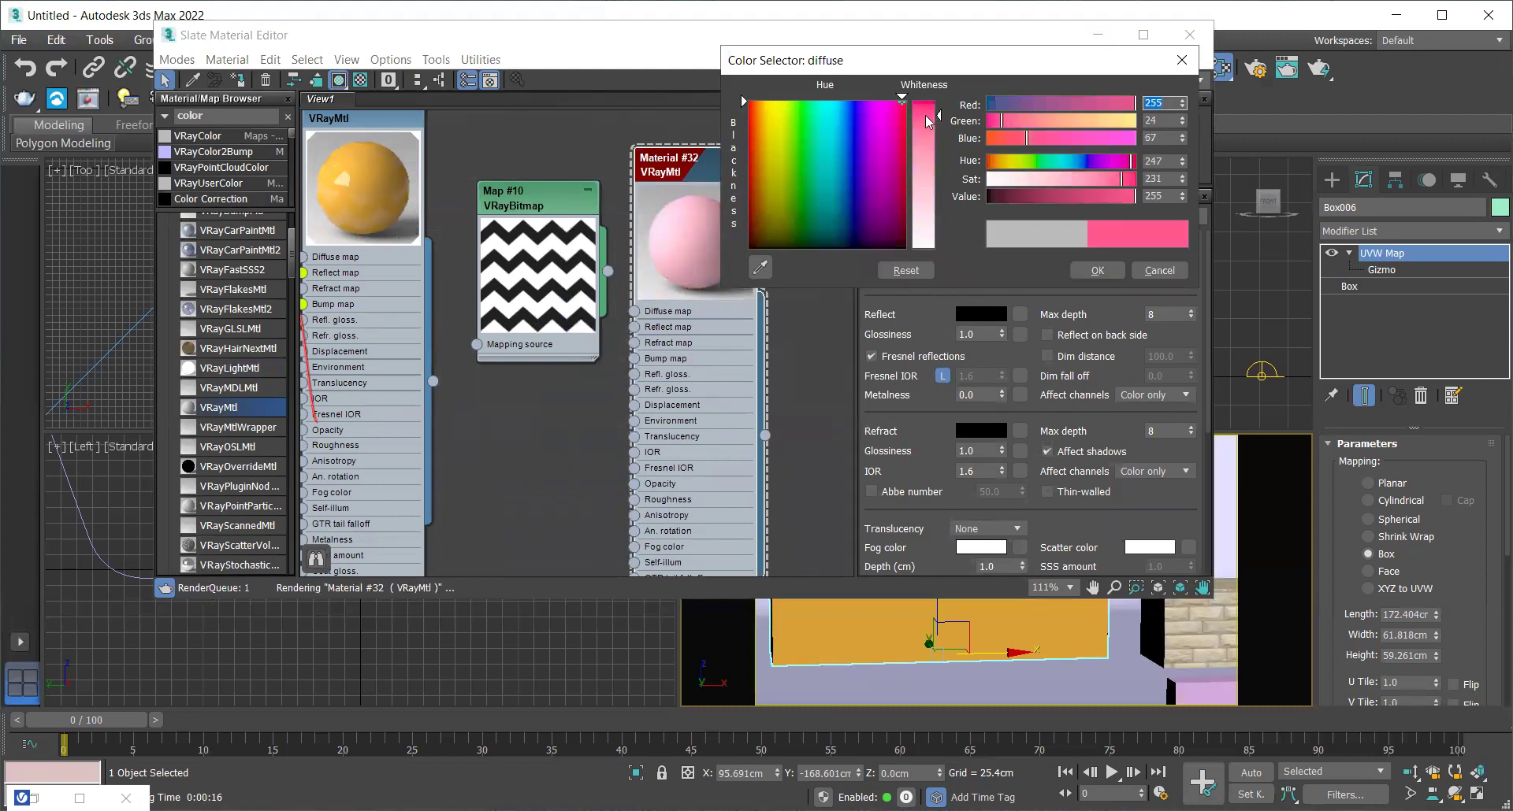
left_click(1095, 272)
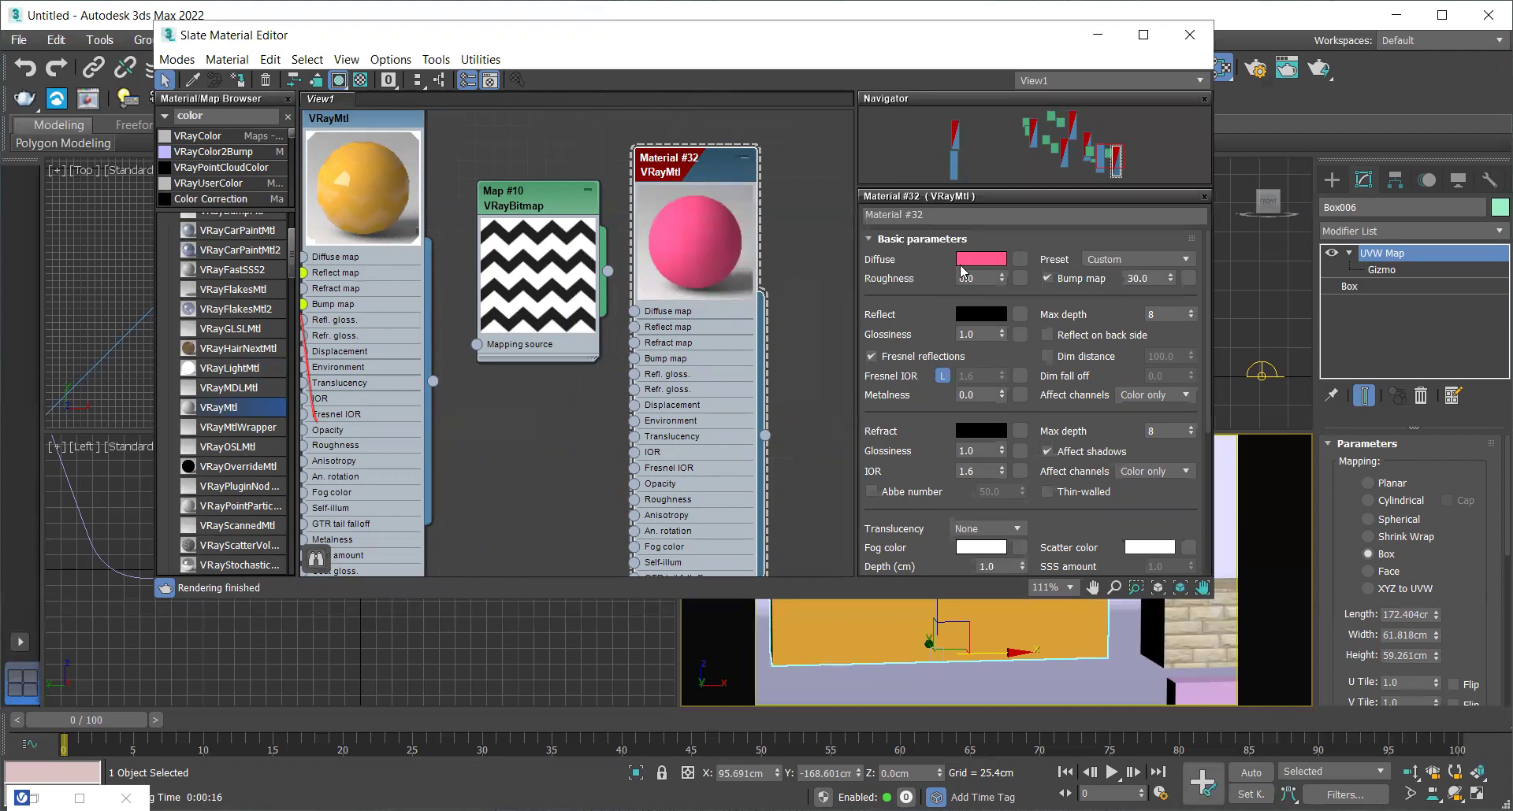
left_click(972, 257)
left_click_drag(1029, 197, 1043, 199)
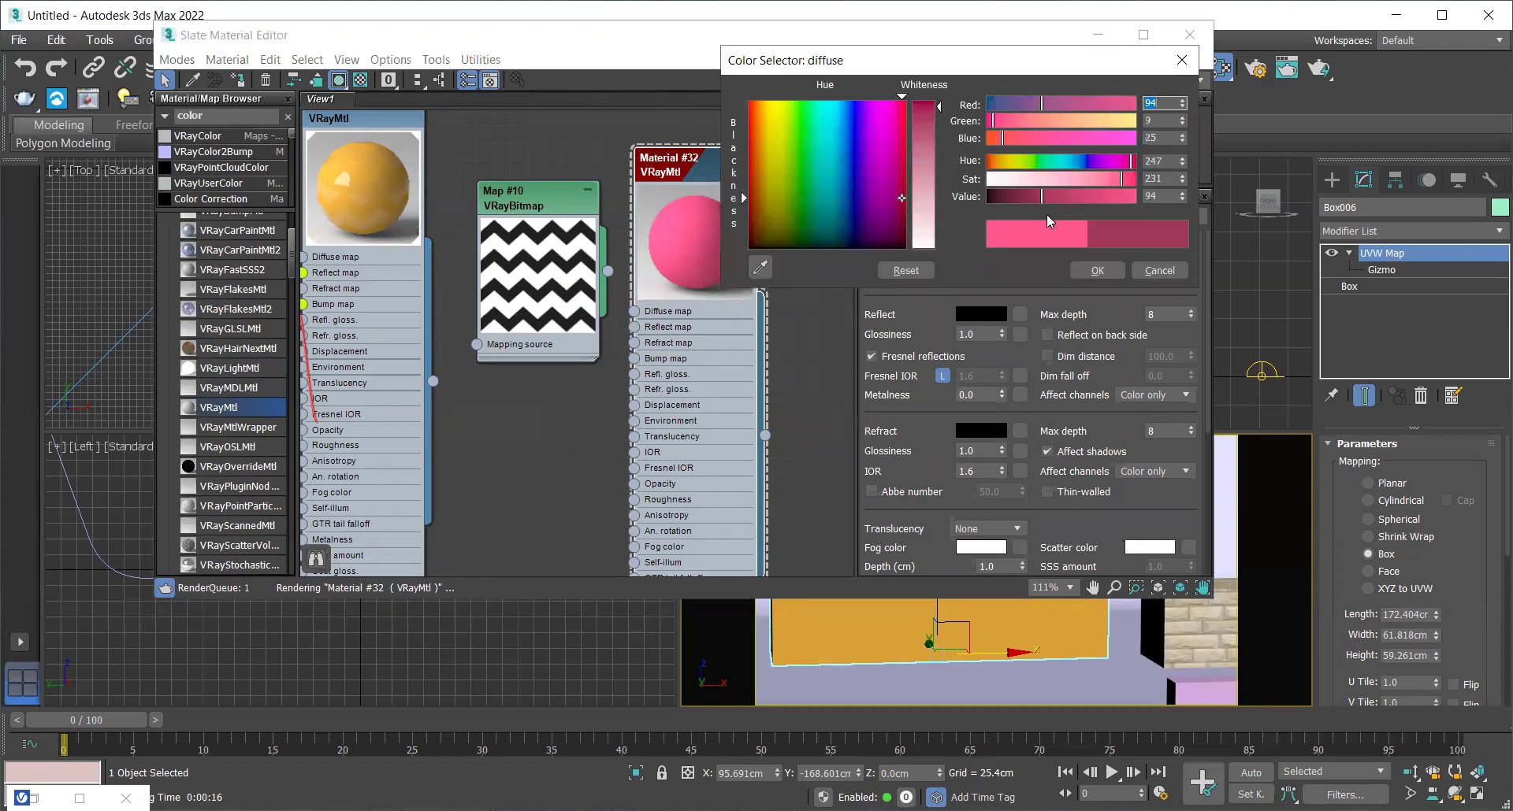
left_click(1095, 272)
Move the copied zigzag bitmap closer to the wallpaper material and expand the new VRayMtl's Maps settings
left_click_drag(515, 201, 480, 305)
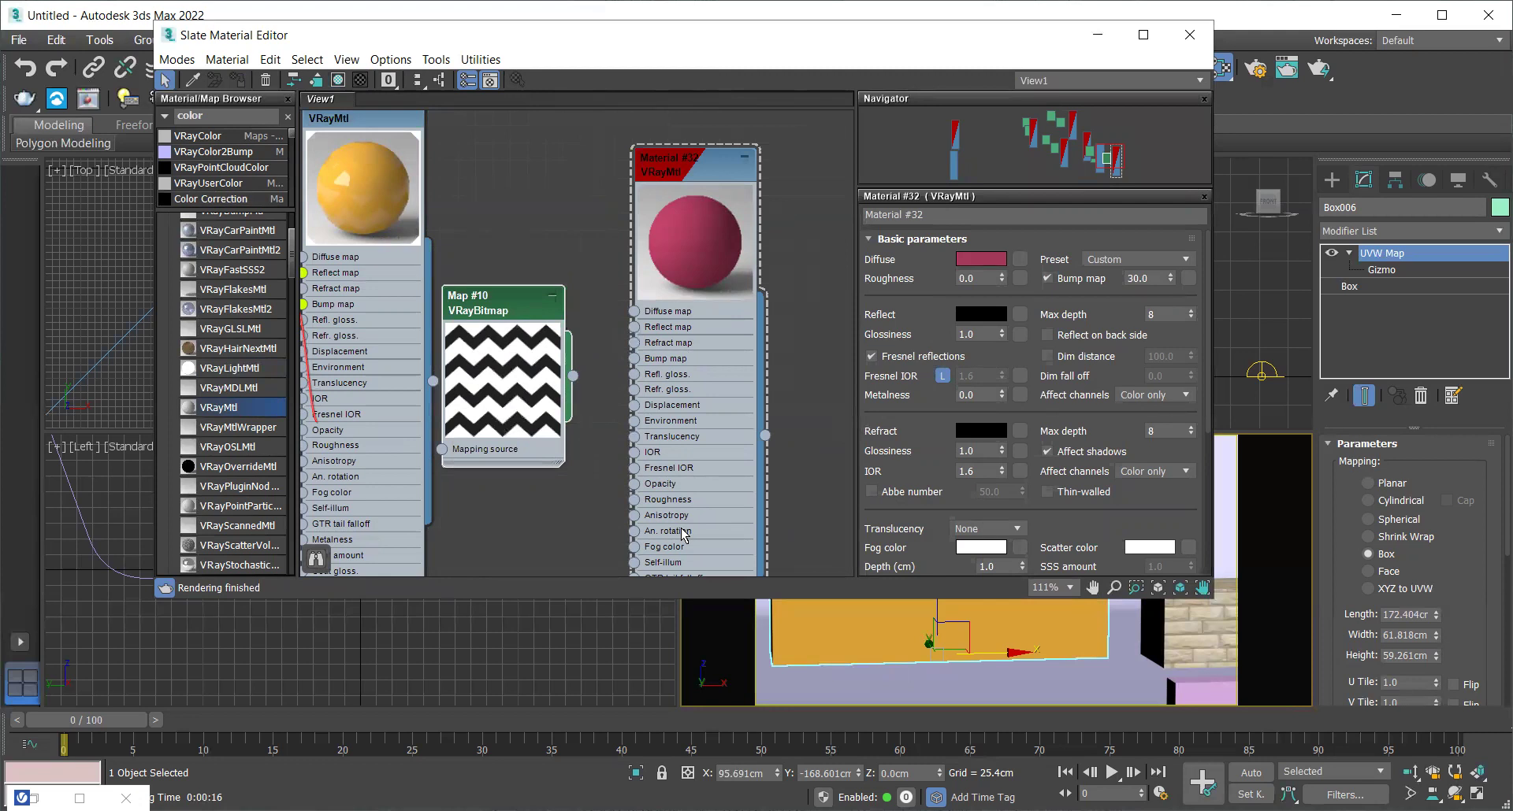
scroll(612, 509, "up", 3)
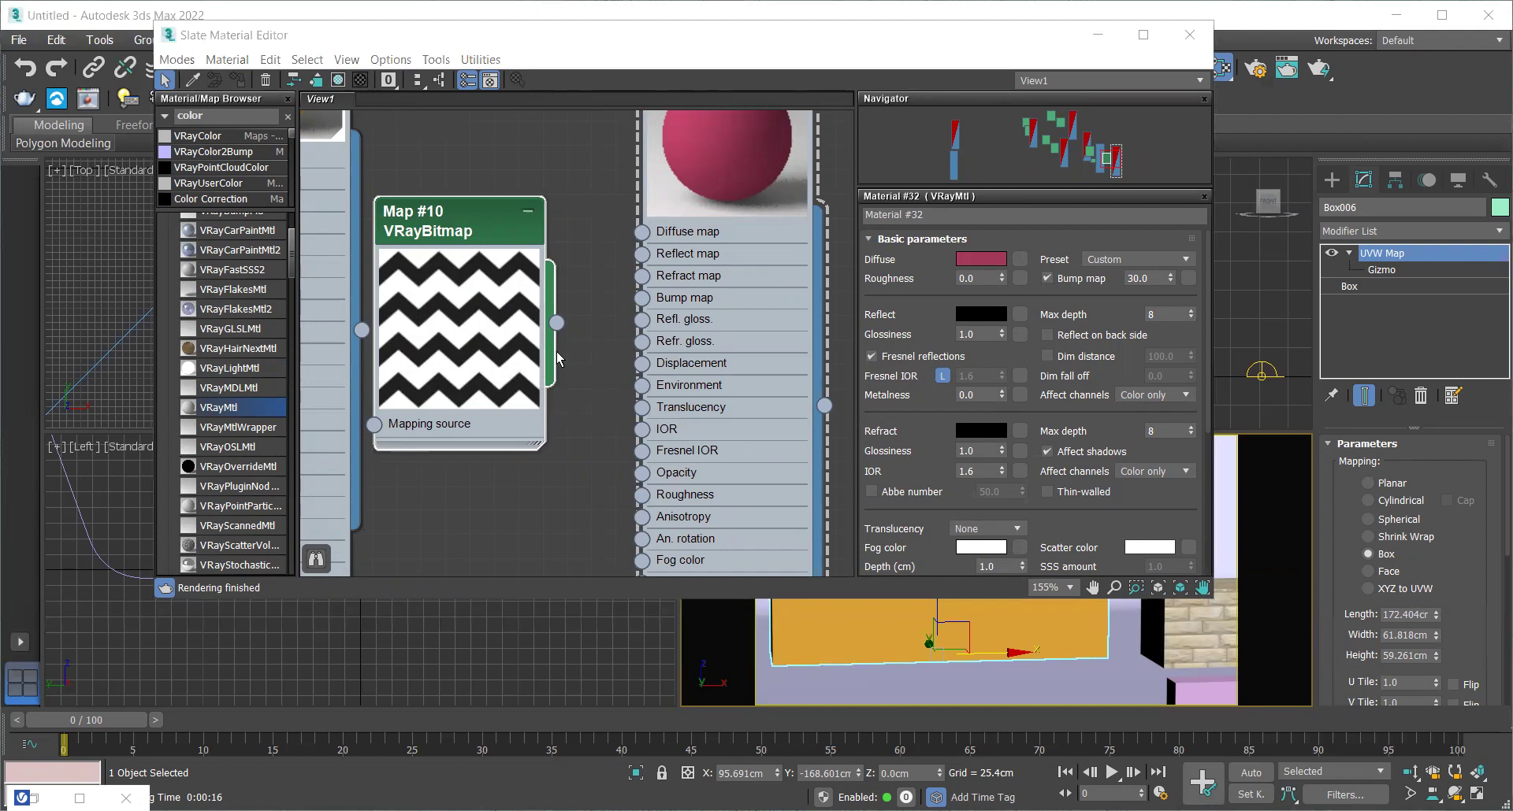
scroll(556, 326, "down", 1)
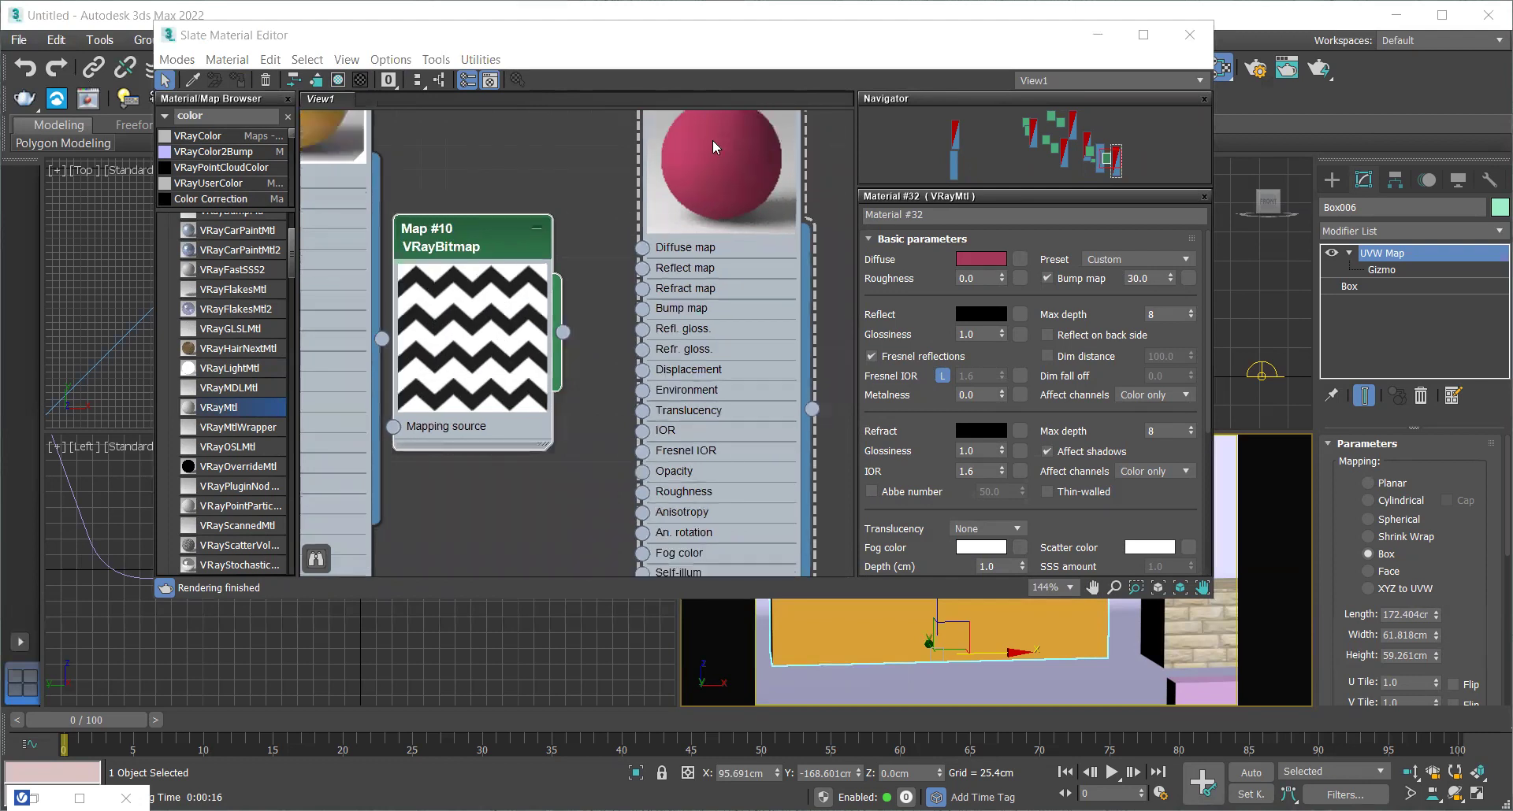
scroll(698, 234, "down", 2)
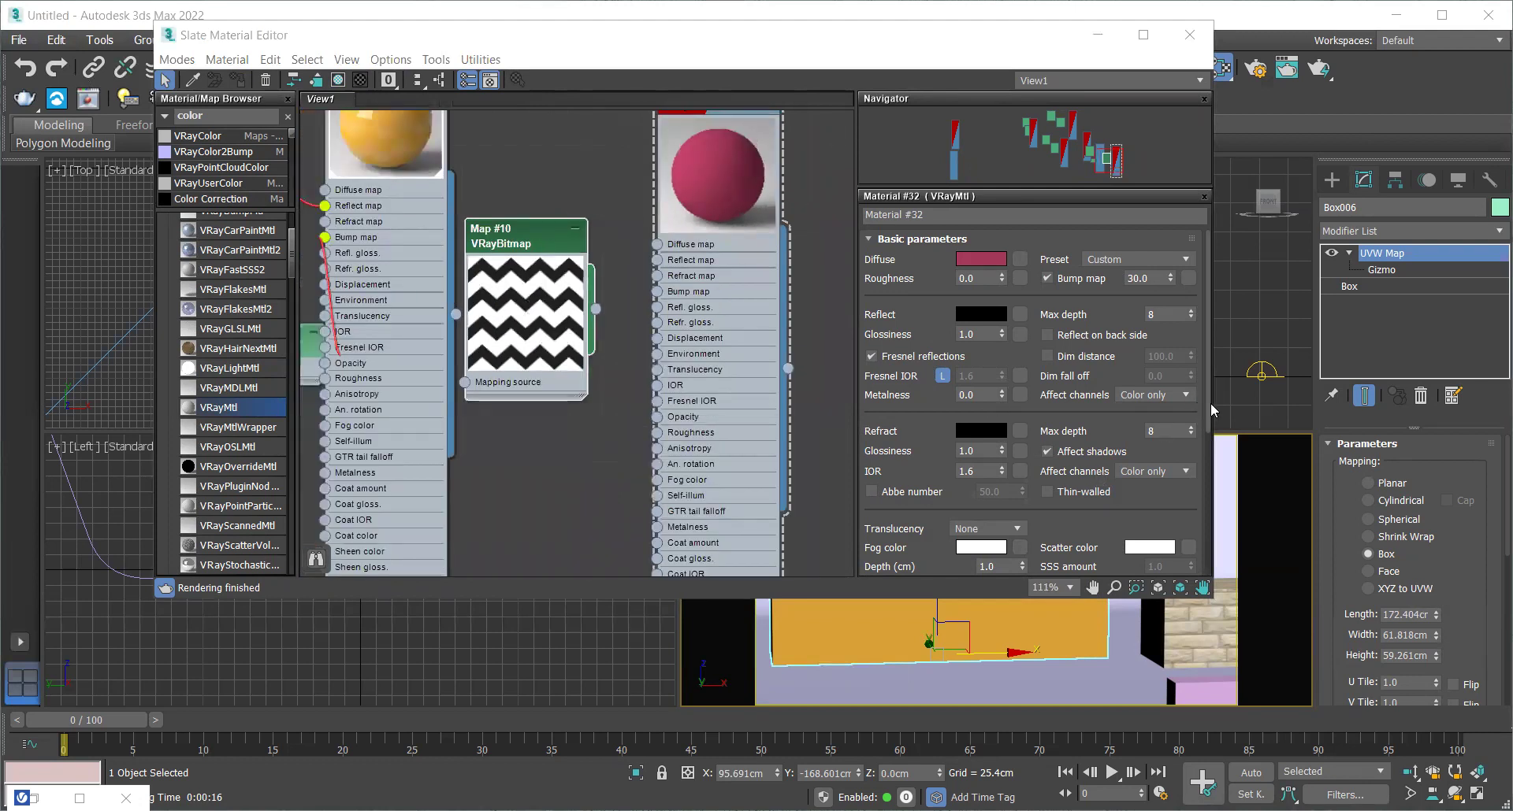
left_click_drag(1210, 408, 1232, 596)
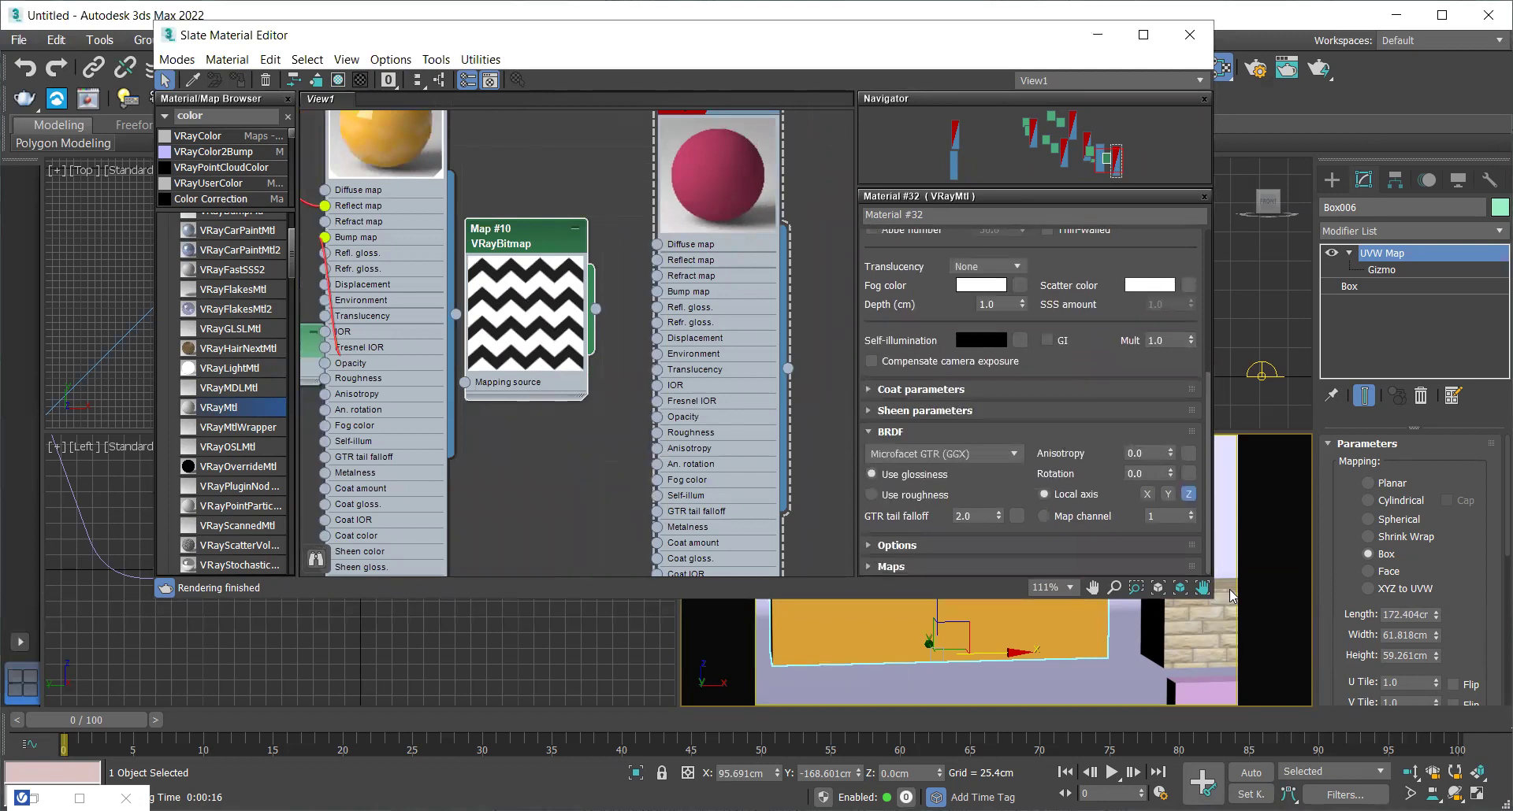
left_click(1144, 565)
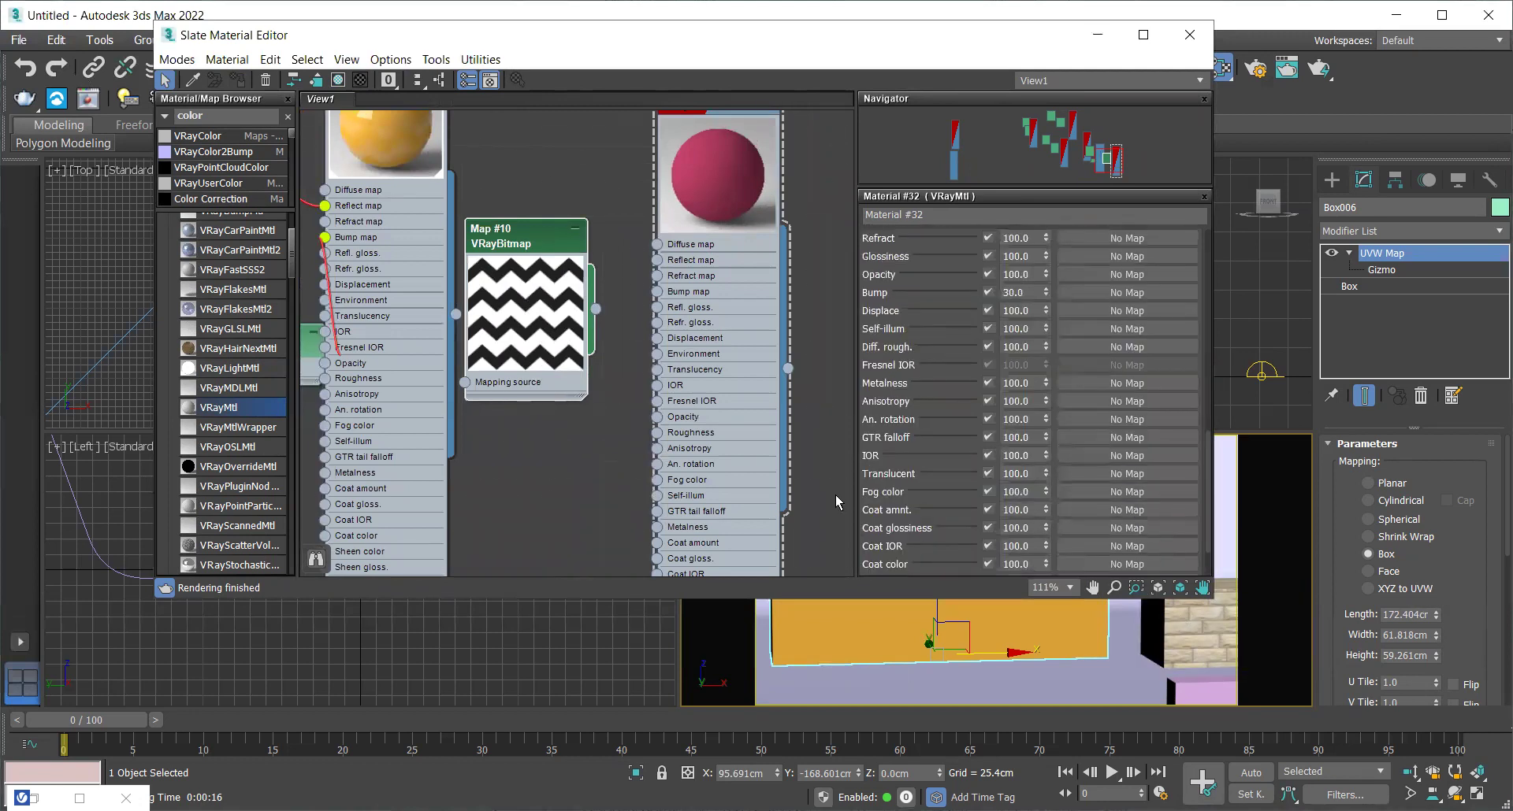
Connect the copied zigzag bitmap to the new VRayMtl's Opacity map and examine the material preview up close
left_click(688, 134)
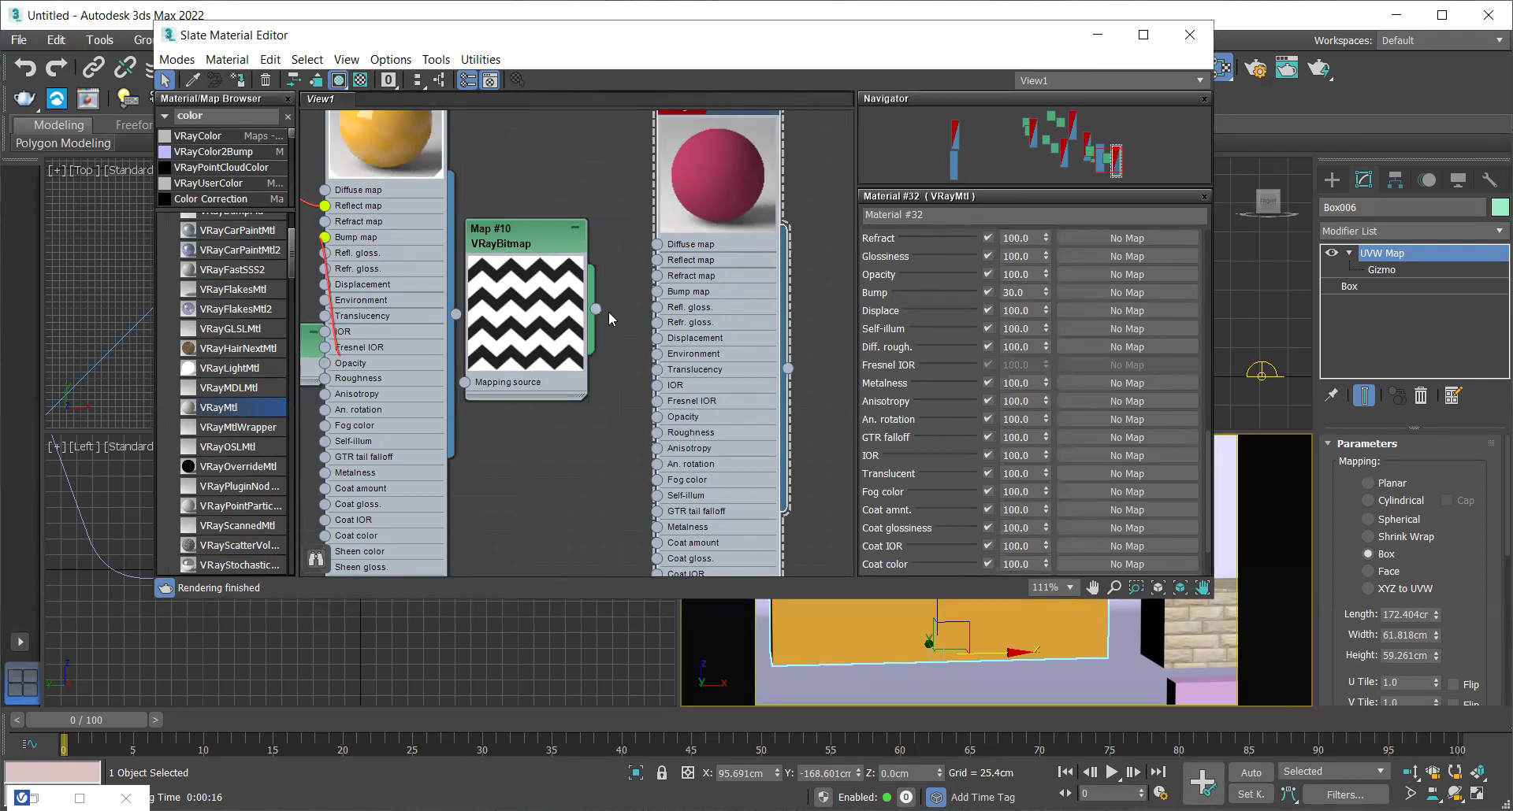
left_click_drag(596, 309, 659, 423)
scroll(720, 146, "up", 5)
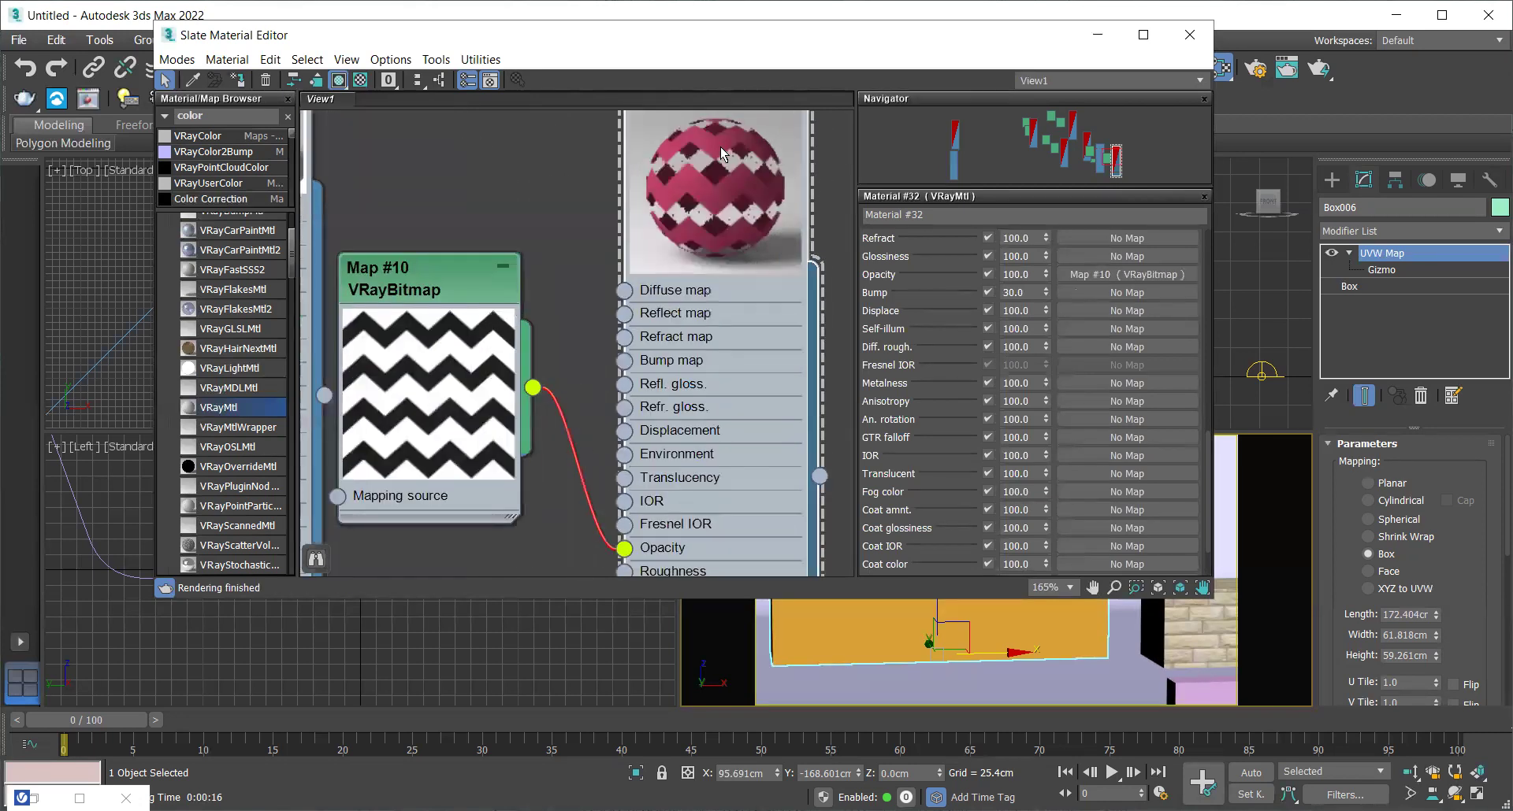
scroll(720, 164, "down", 1)
scroll(729, 184, "up", 1)
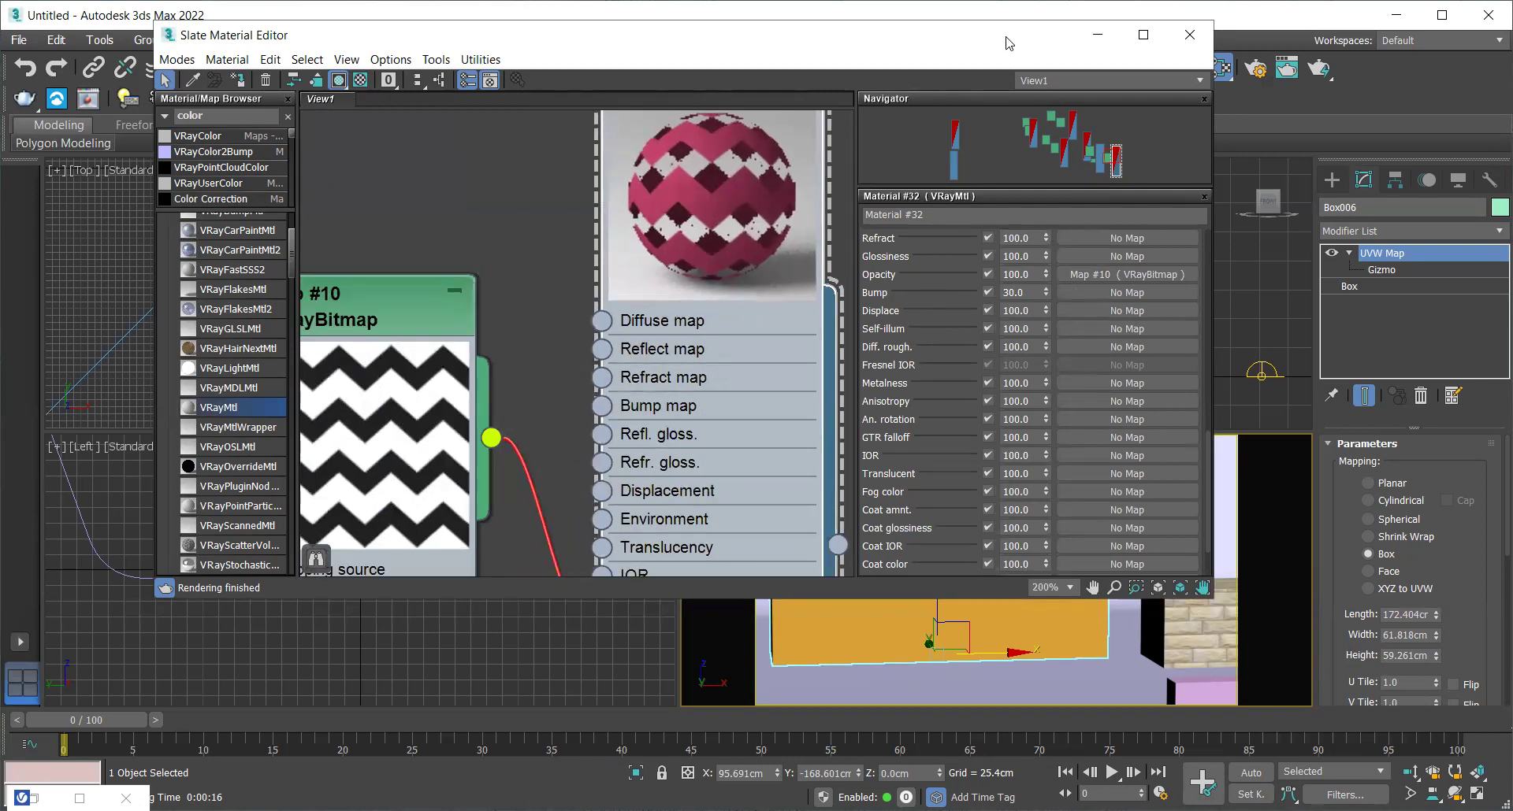
Move the material editor off the camera view and hide the small textured box in front of the orange box
left_click_drag(994, 48, 696, 80)
right_click(1158, 398)
left_click(1055, 583)
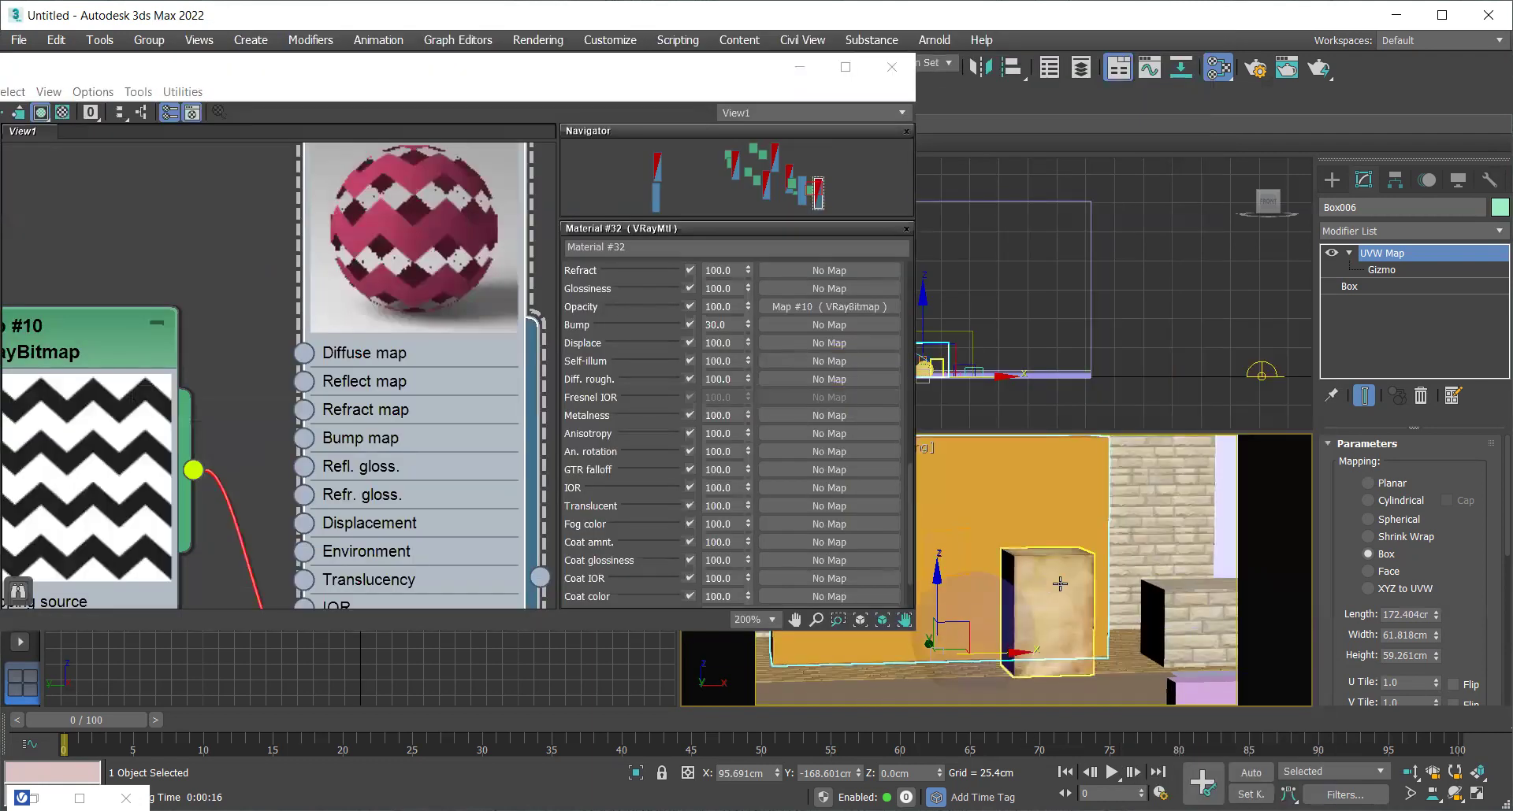
right_click(1060, 492)
left_click(1101, 418)
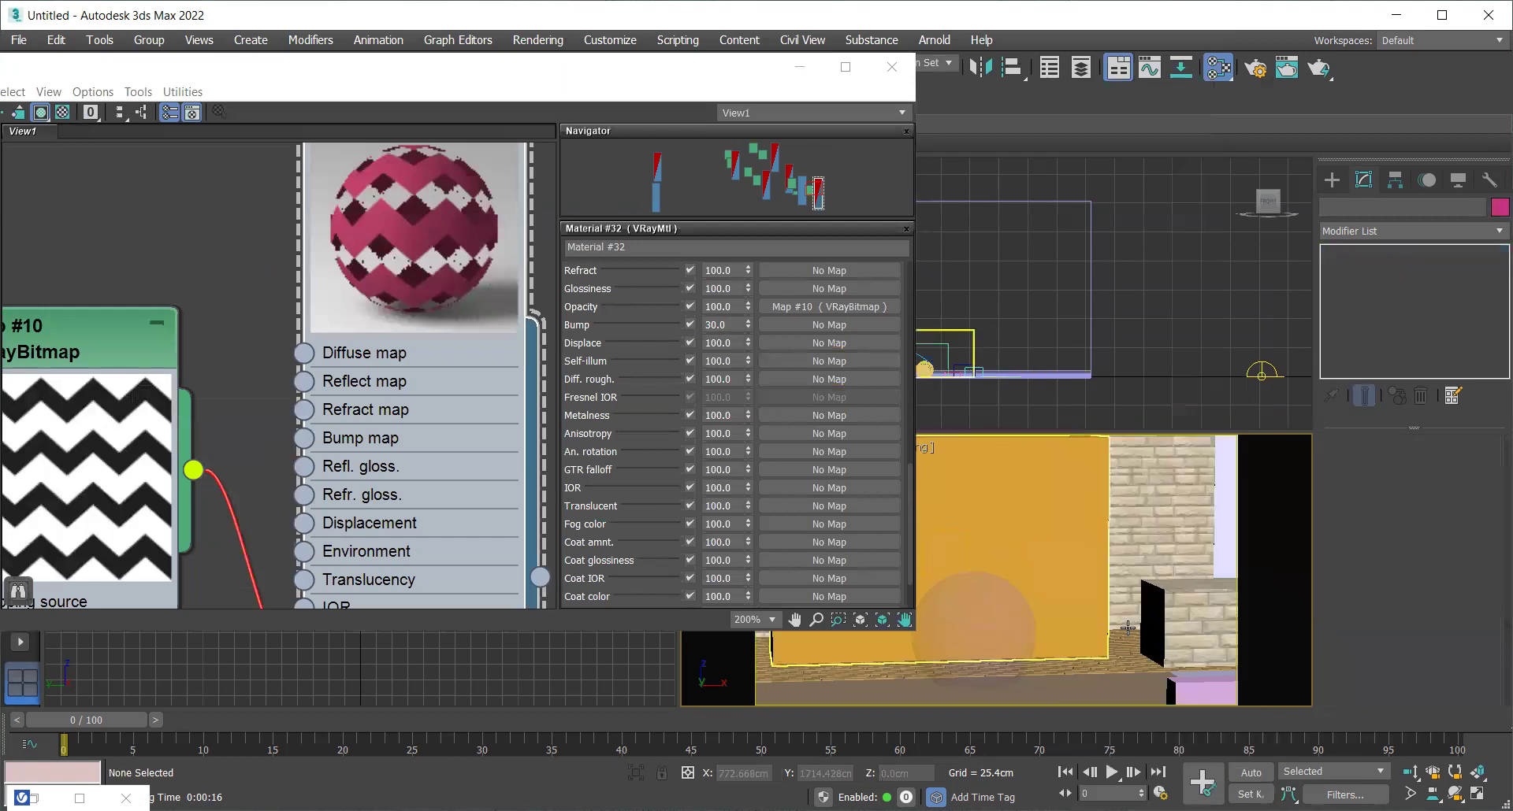
right_click(1139, 513)
mouse_move(1159, 467)
left_click(1162, 532)
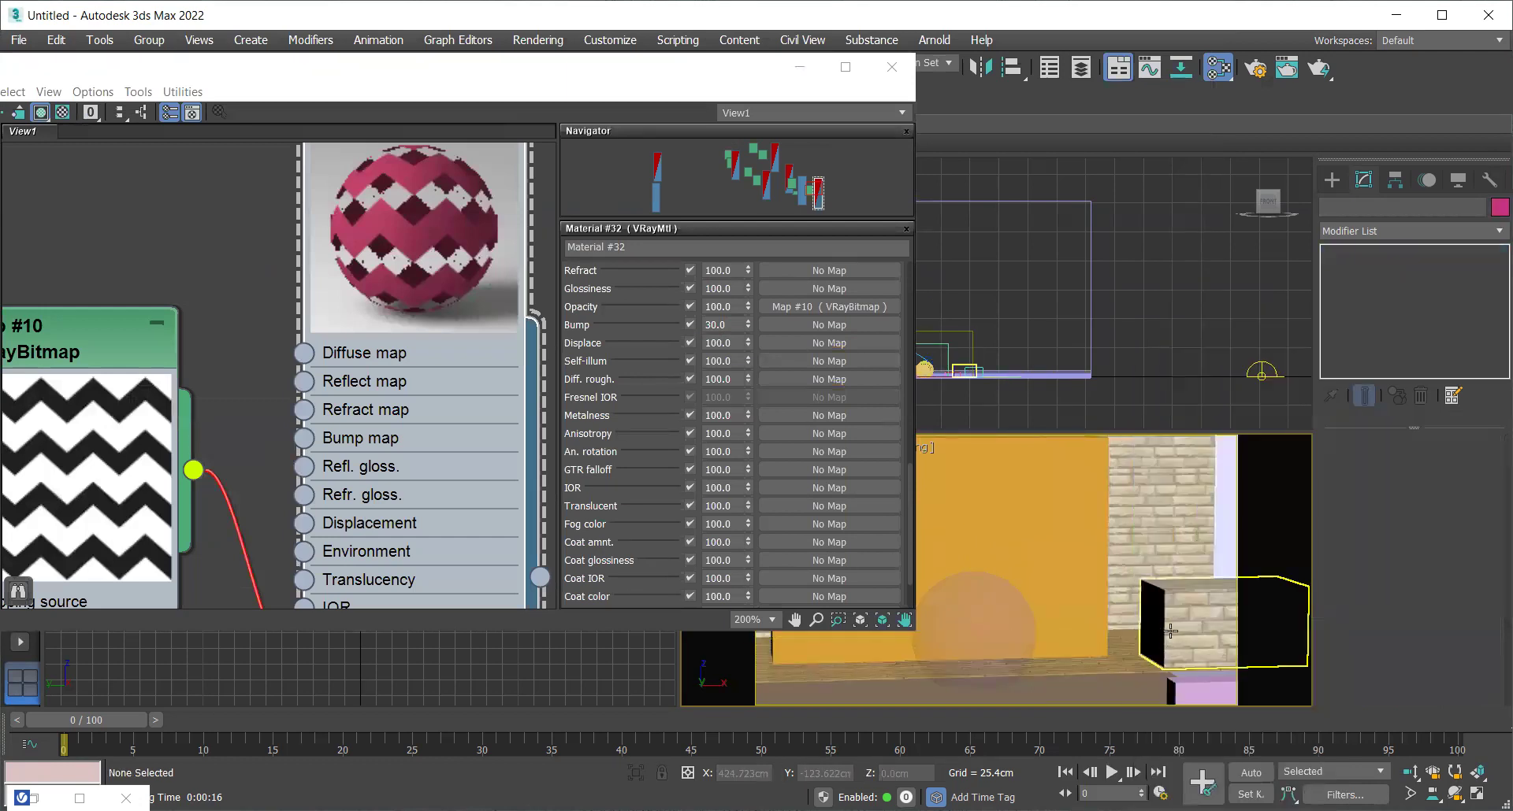
Hide the brick box, the brick wall and the wooden floor in the camera view
left_click(1165, 630)
left_click(1172, 550, "ctrl")
right_click(1172, 494)
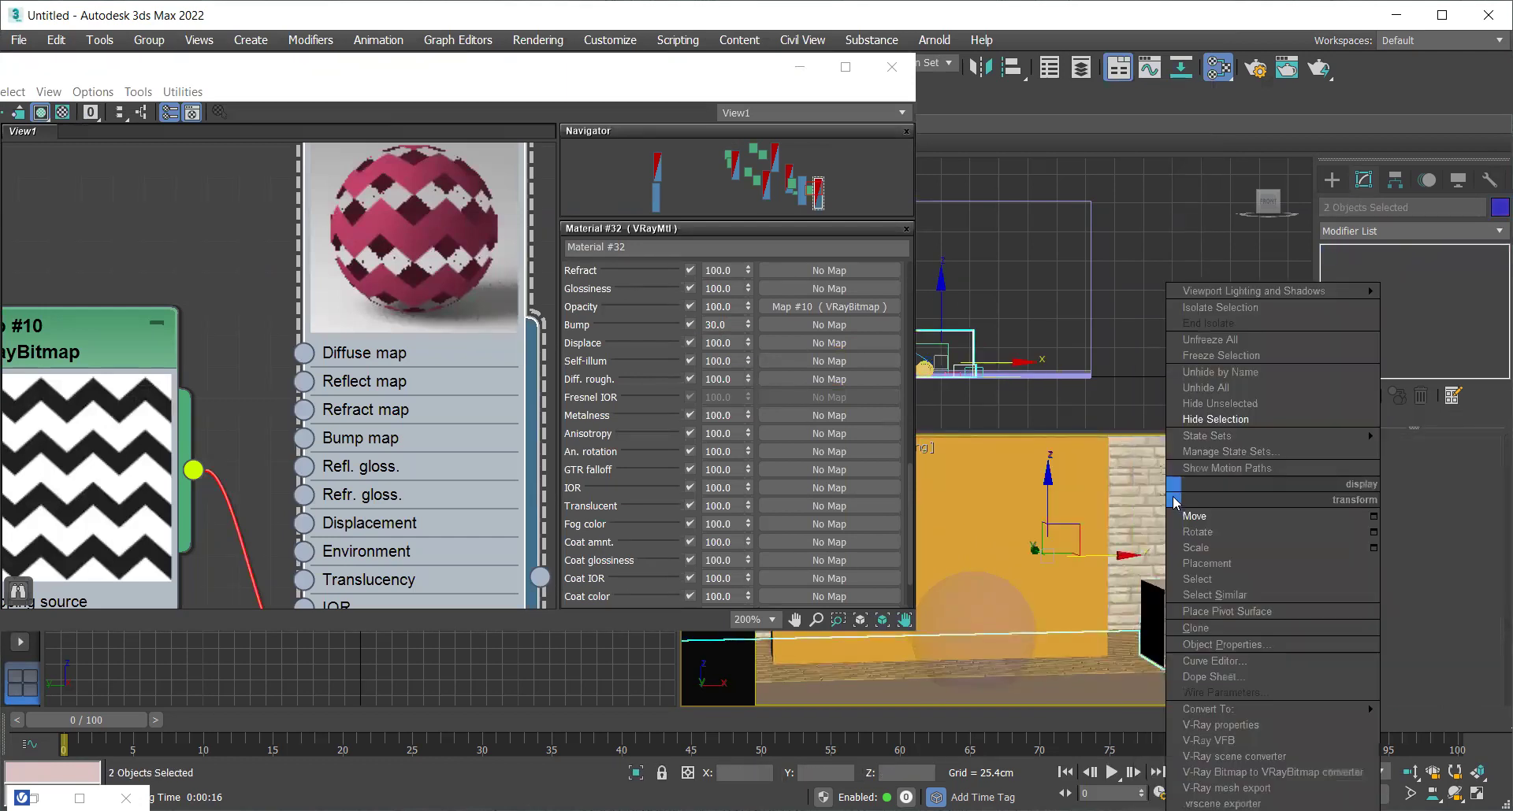
left_click(1171, 461)
left_click(1040, 681)
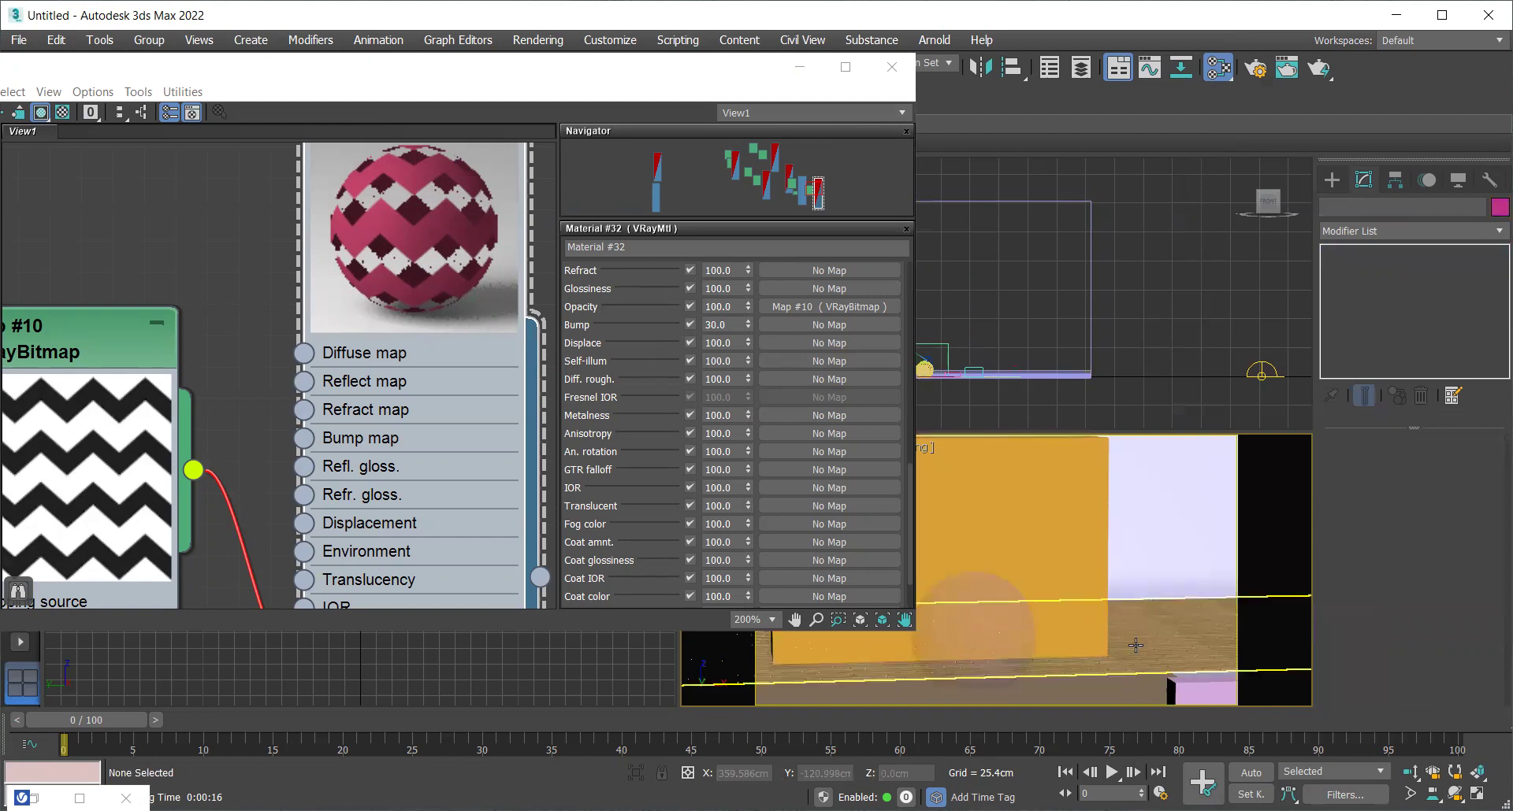
right_click(1136, 453)
left_click(1166, 418)
Move the small pink box along X to about 198 cm, next to the sphere in the camera view
left_click(1017, 654)
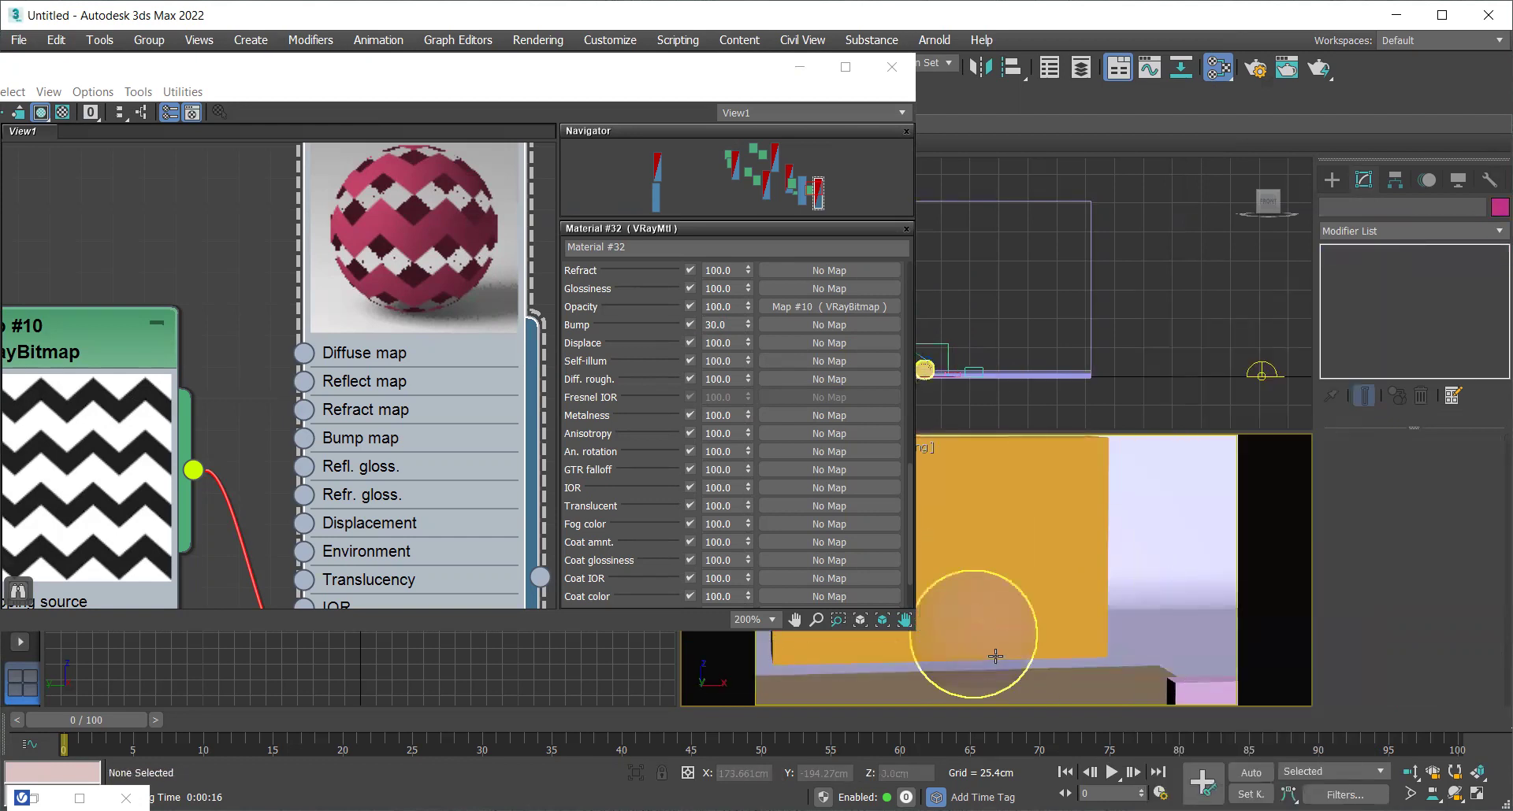
scroll(409, 235, "down", 3)
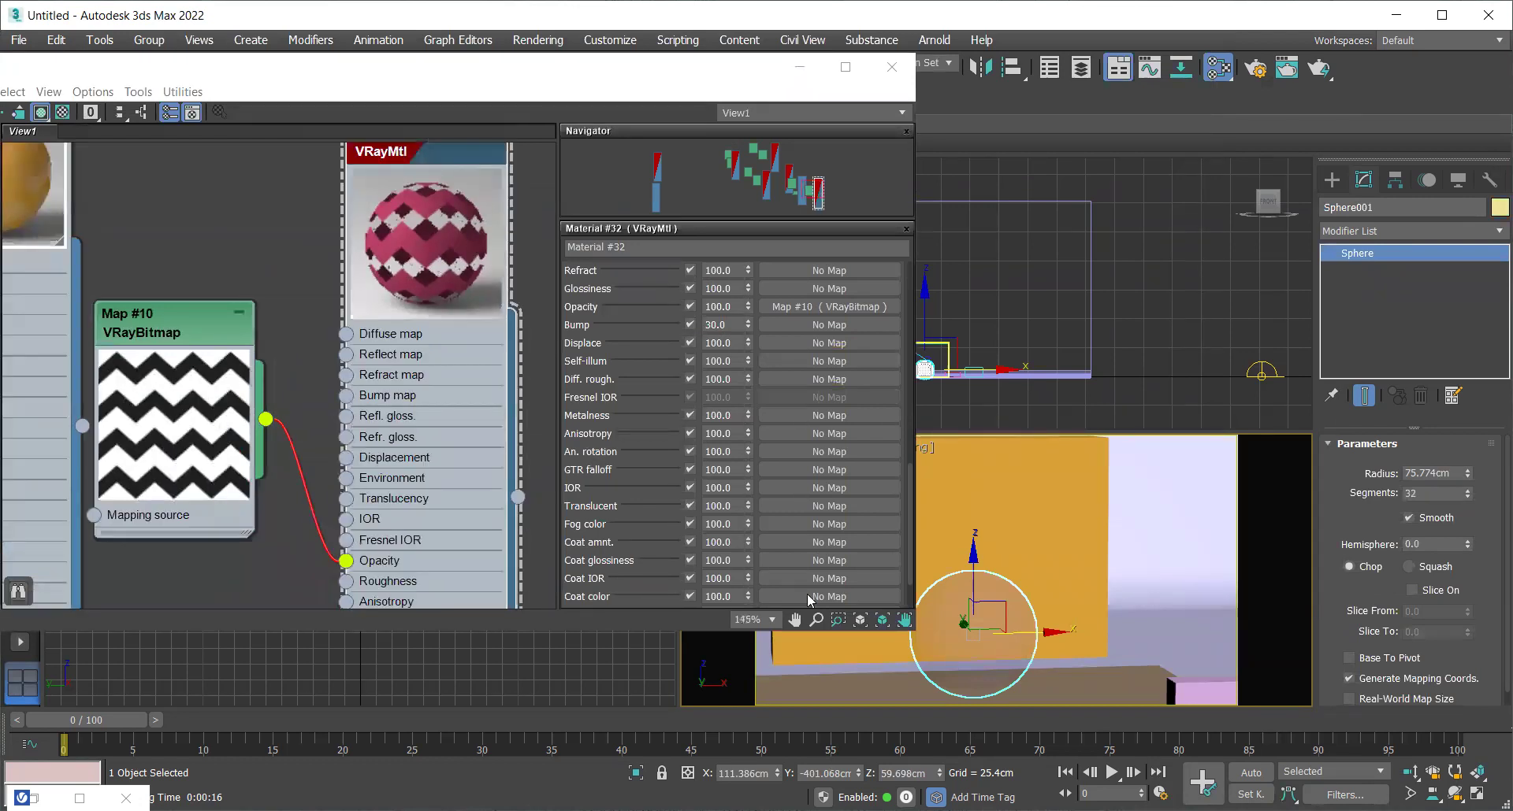
left_click(1106, 688)
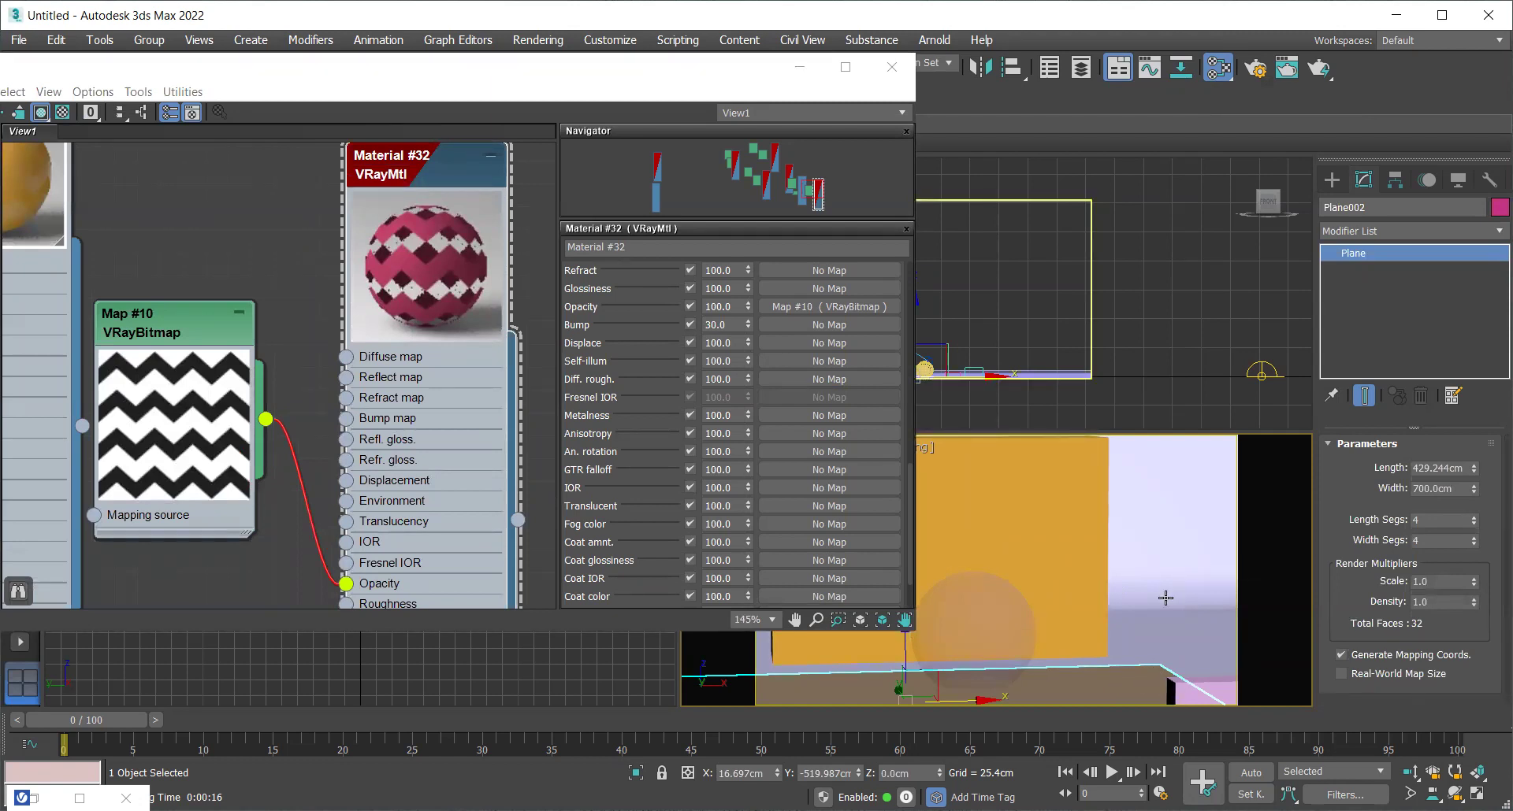
middle_click_drag(1169, 579, 1187, 530)
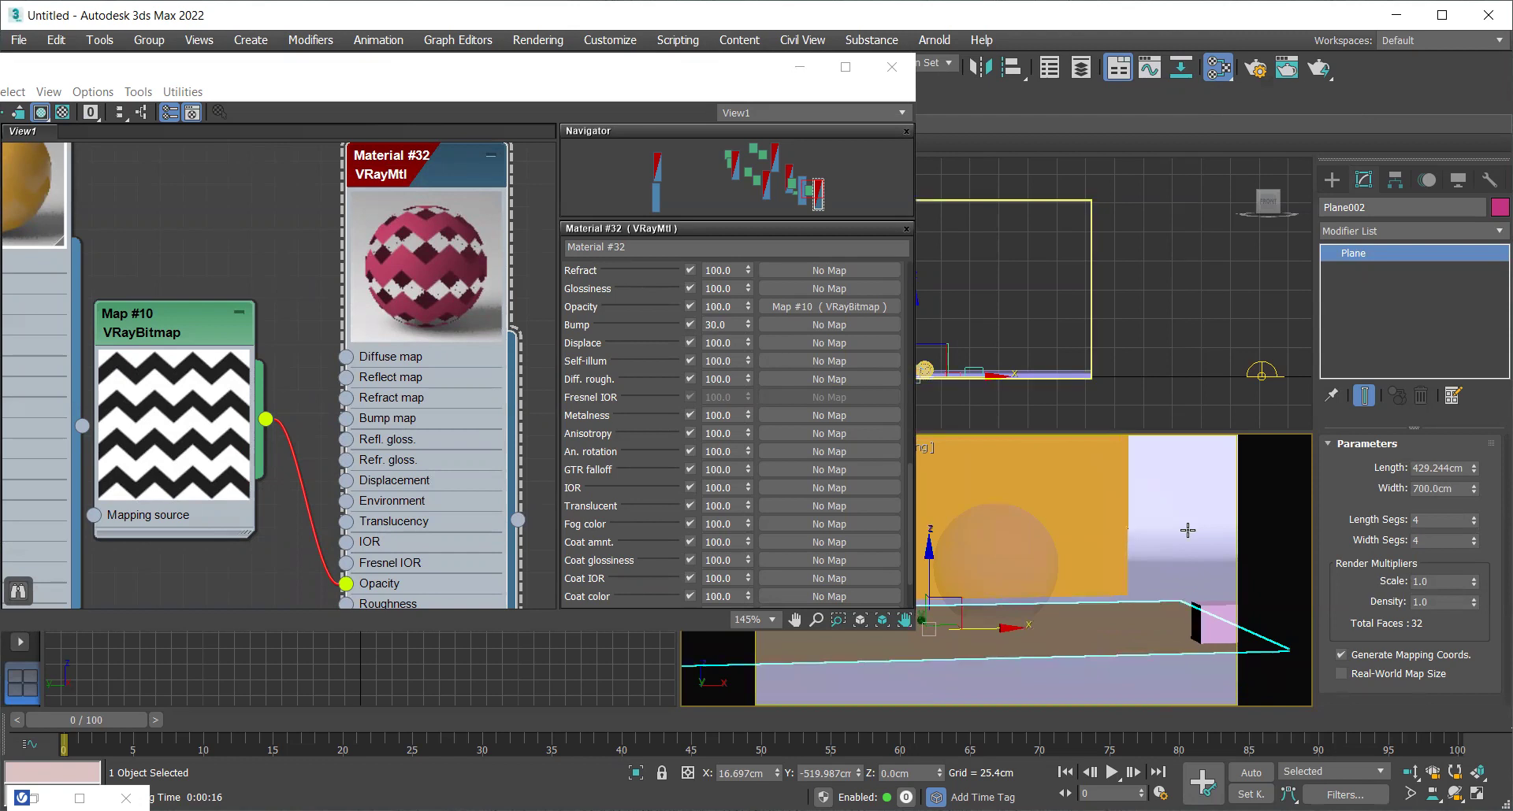
left_click(1213, 629)
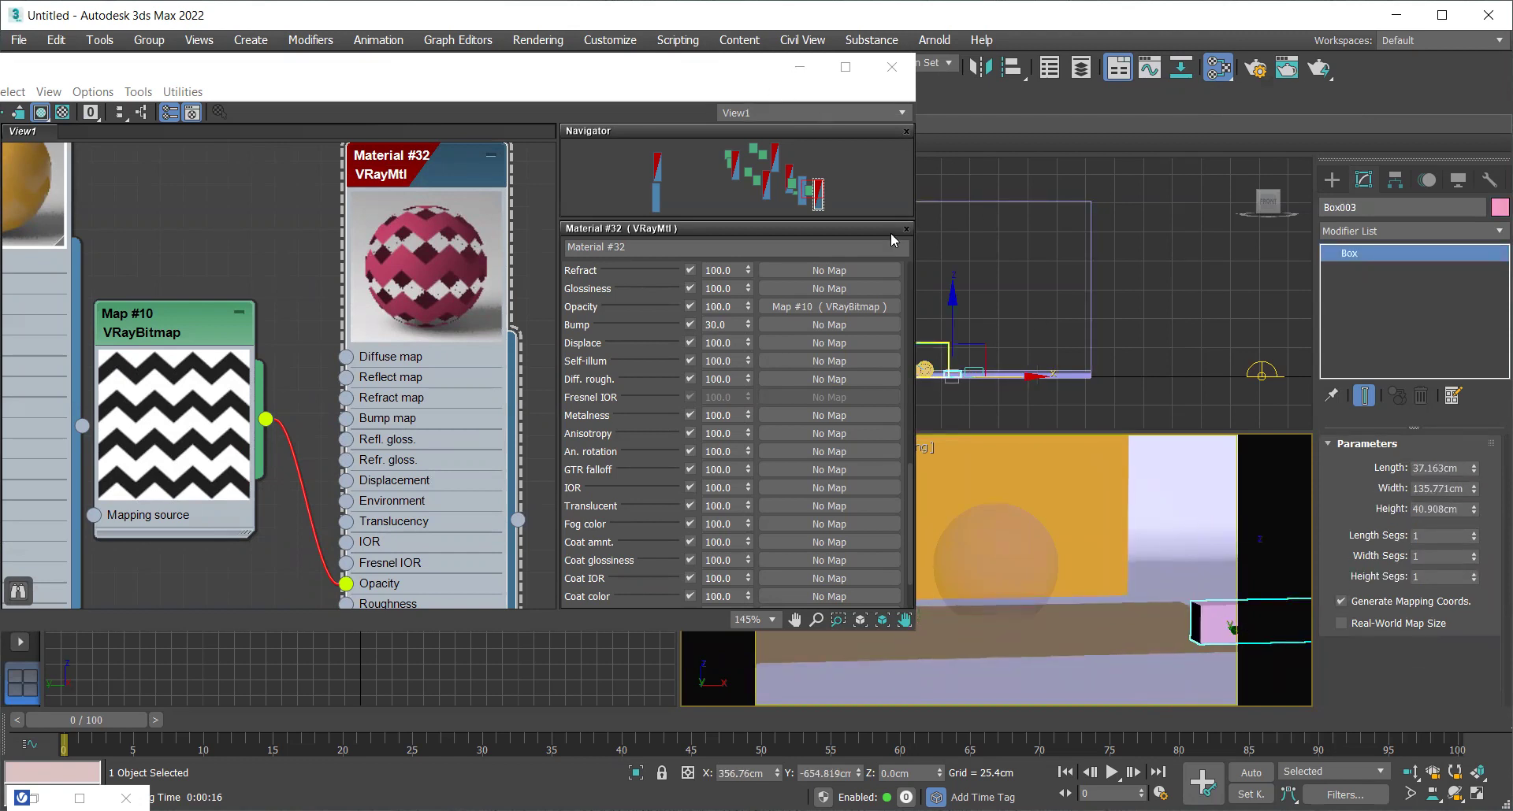
left_click_drag(1009, 373, 976, 380)
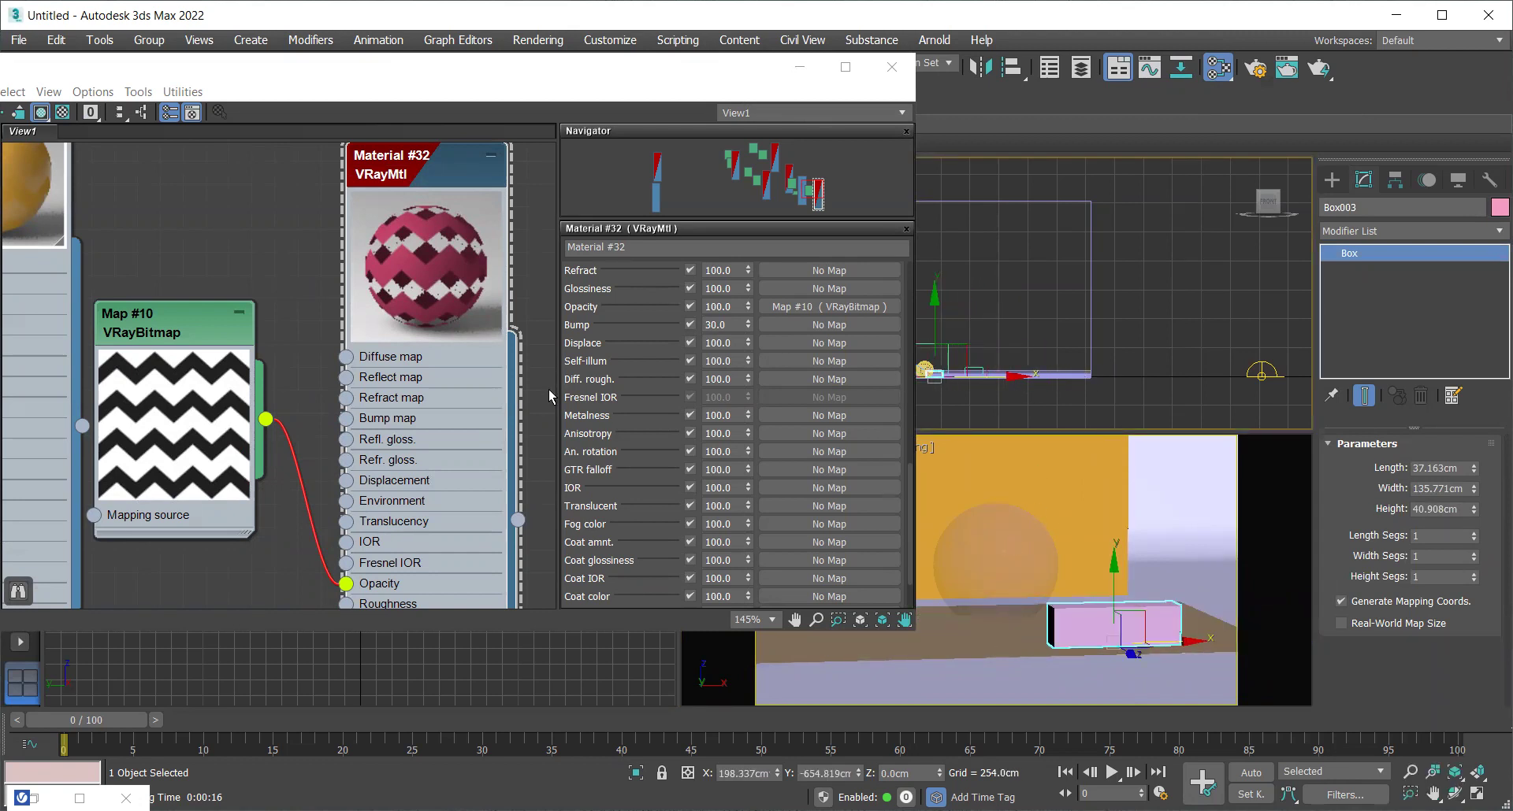
Assign the dark pink zigzag-opacity material to the moved box and render the camera view with a region around it
left_click_drag(518, 520, 1073, 638)
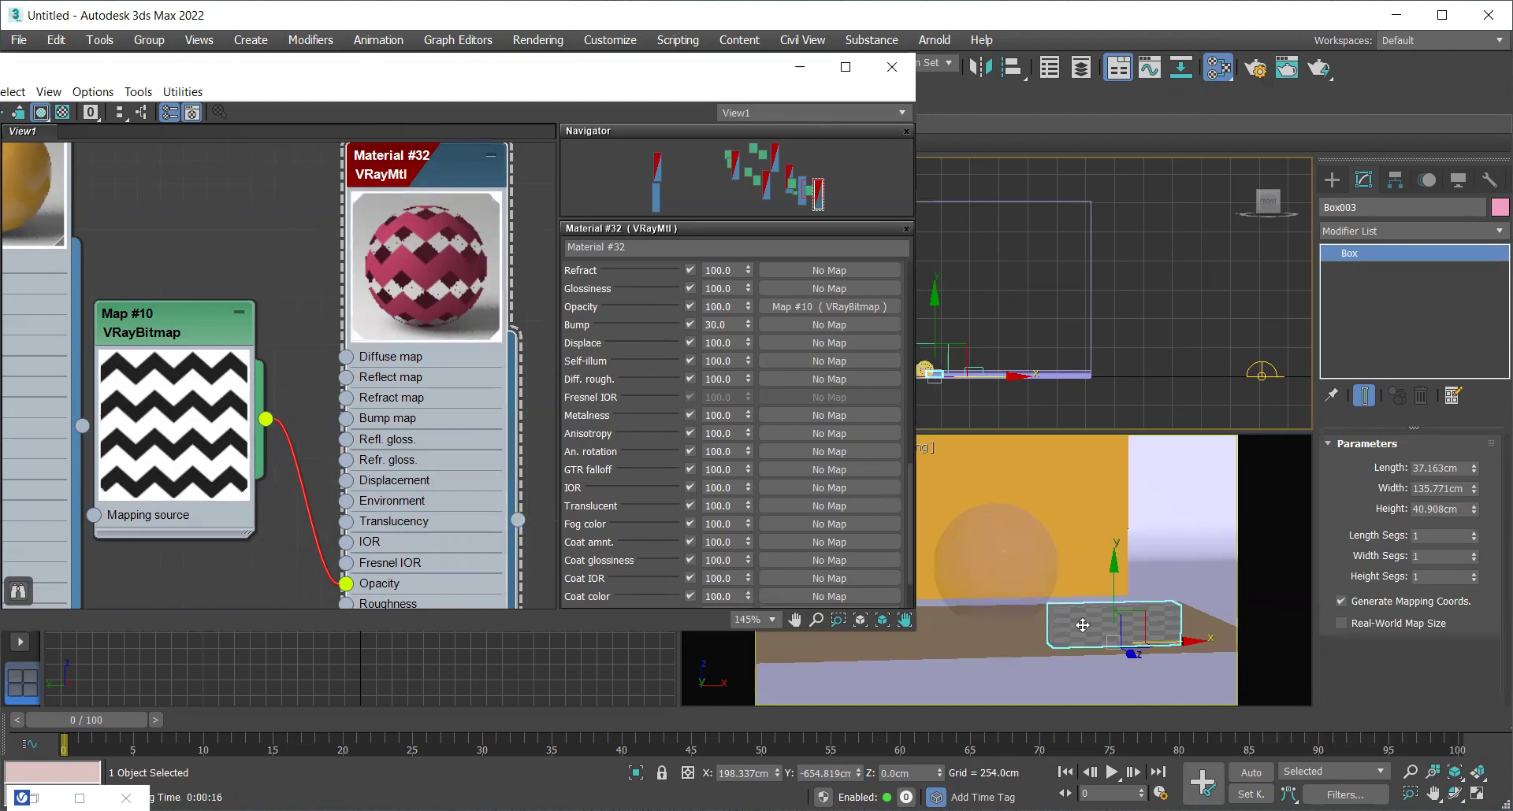
left_click(1082, 625)
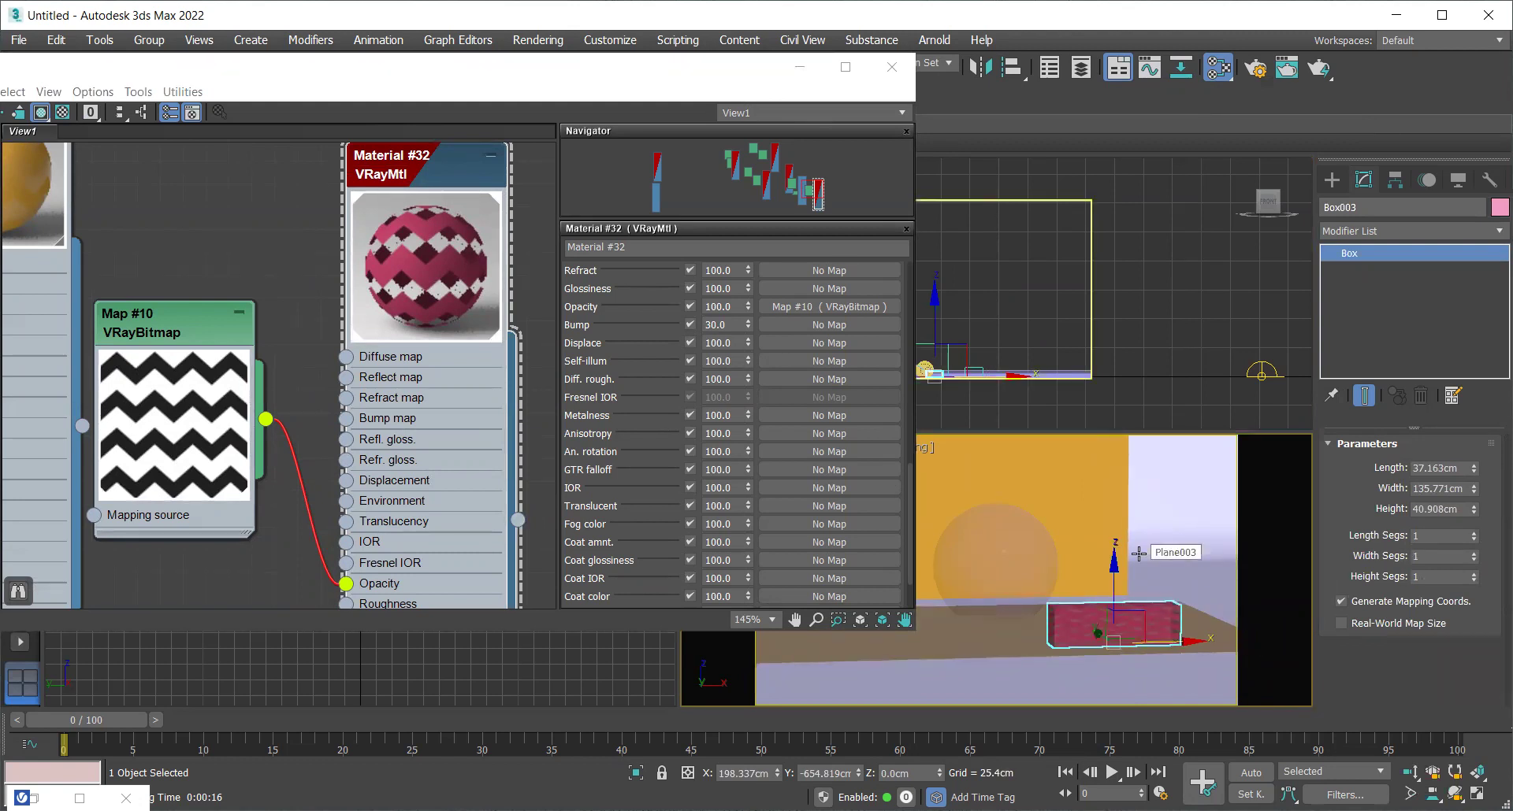
key("shift+q")
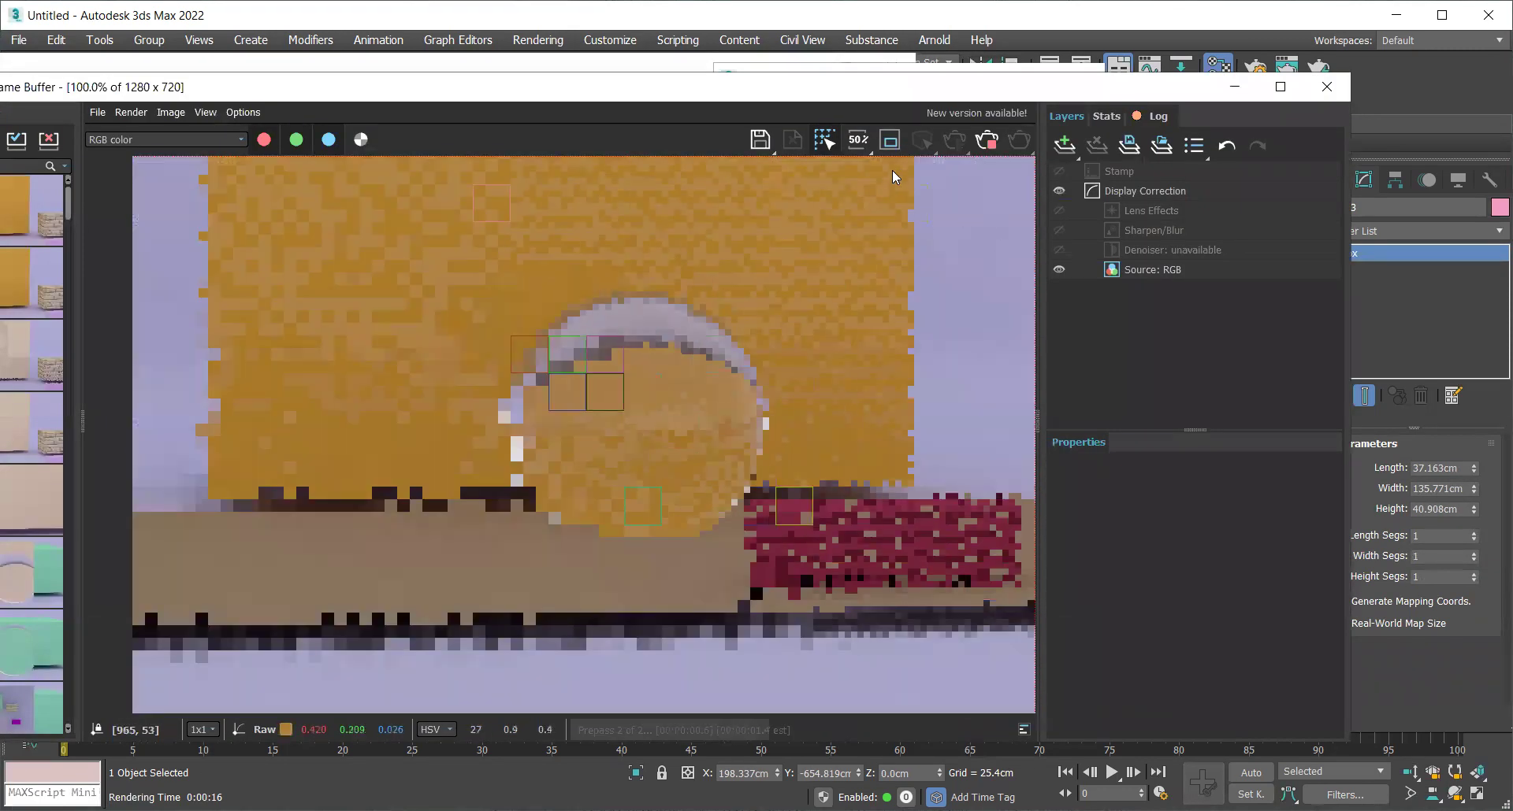
left_click_drag(673, 372, 1034, 693)
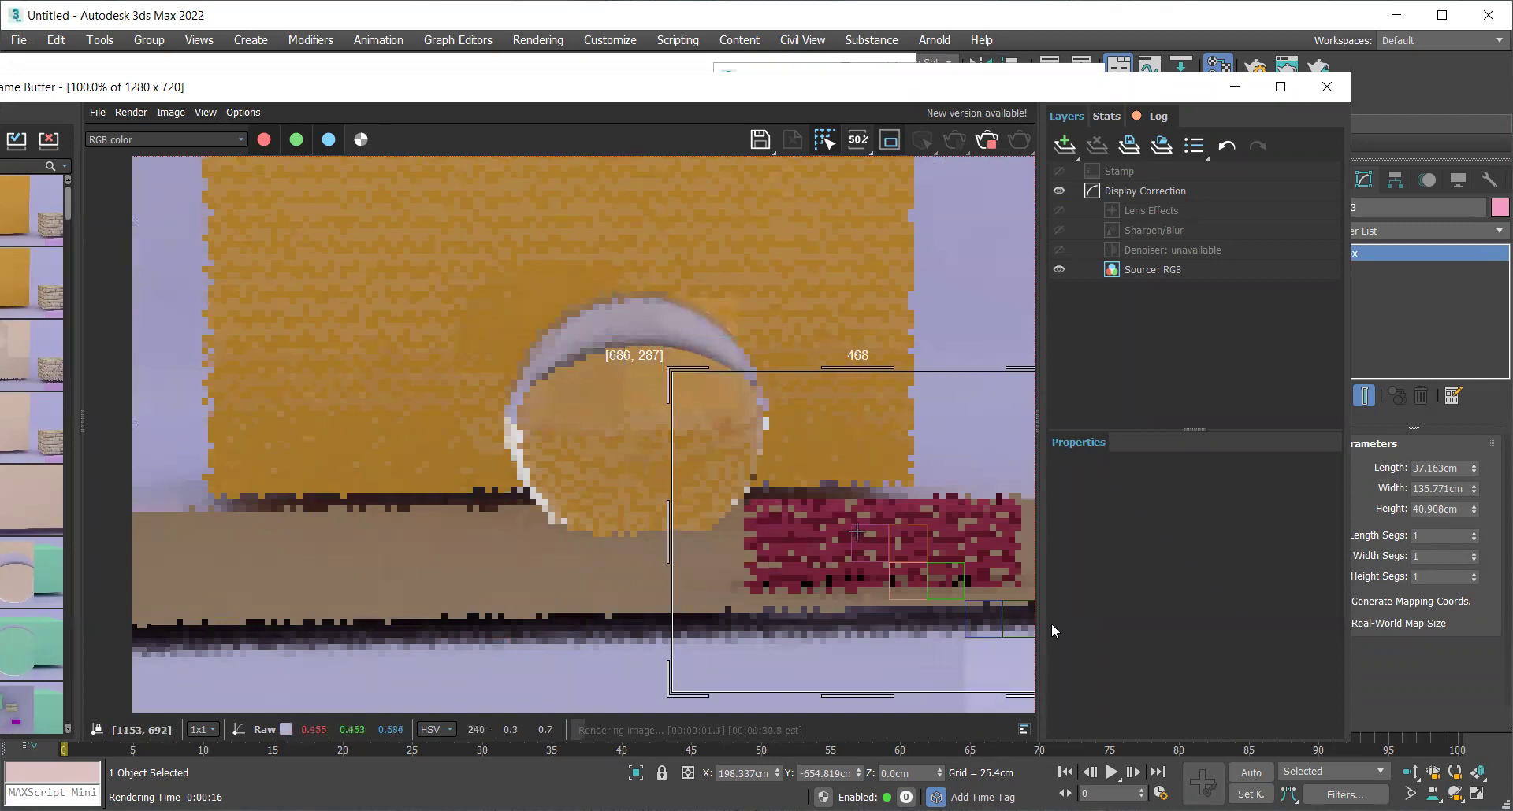
Render the region around the box again, examine its zigzag cutouts up close, and put the frame buffer away
left_click(1019, 142)
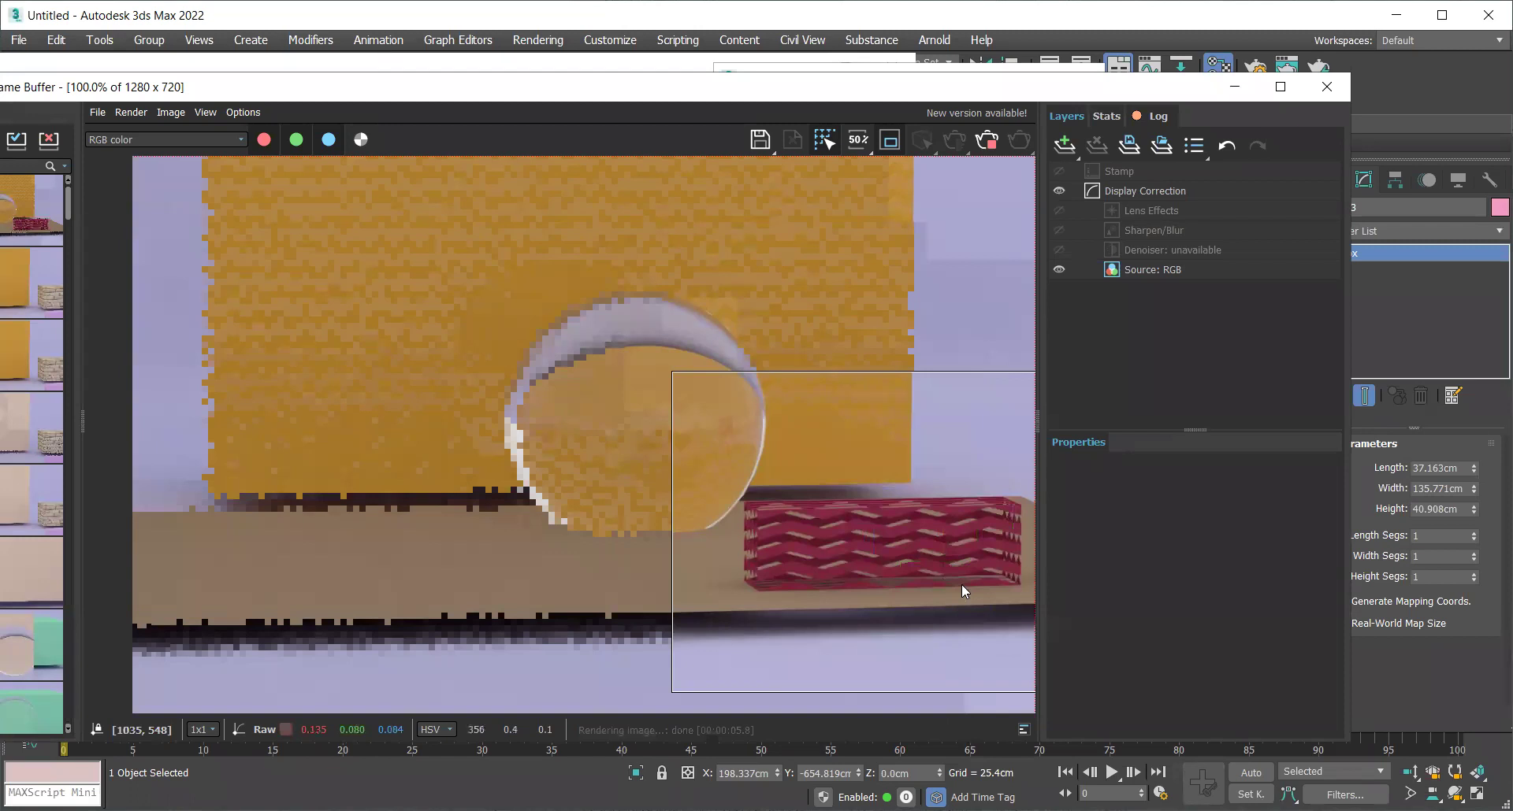
scroll(975, 584, "up", 1)
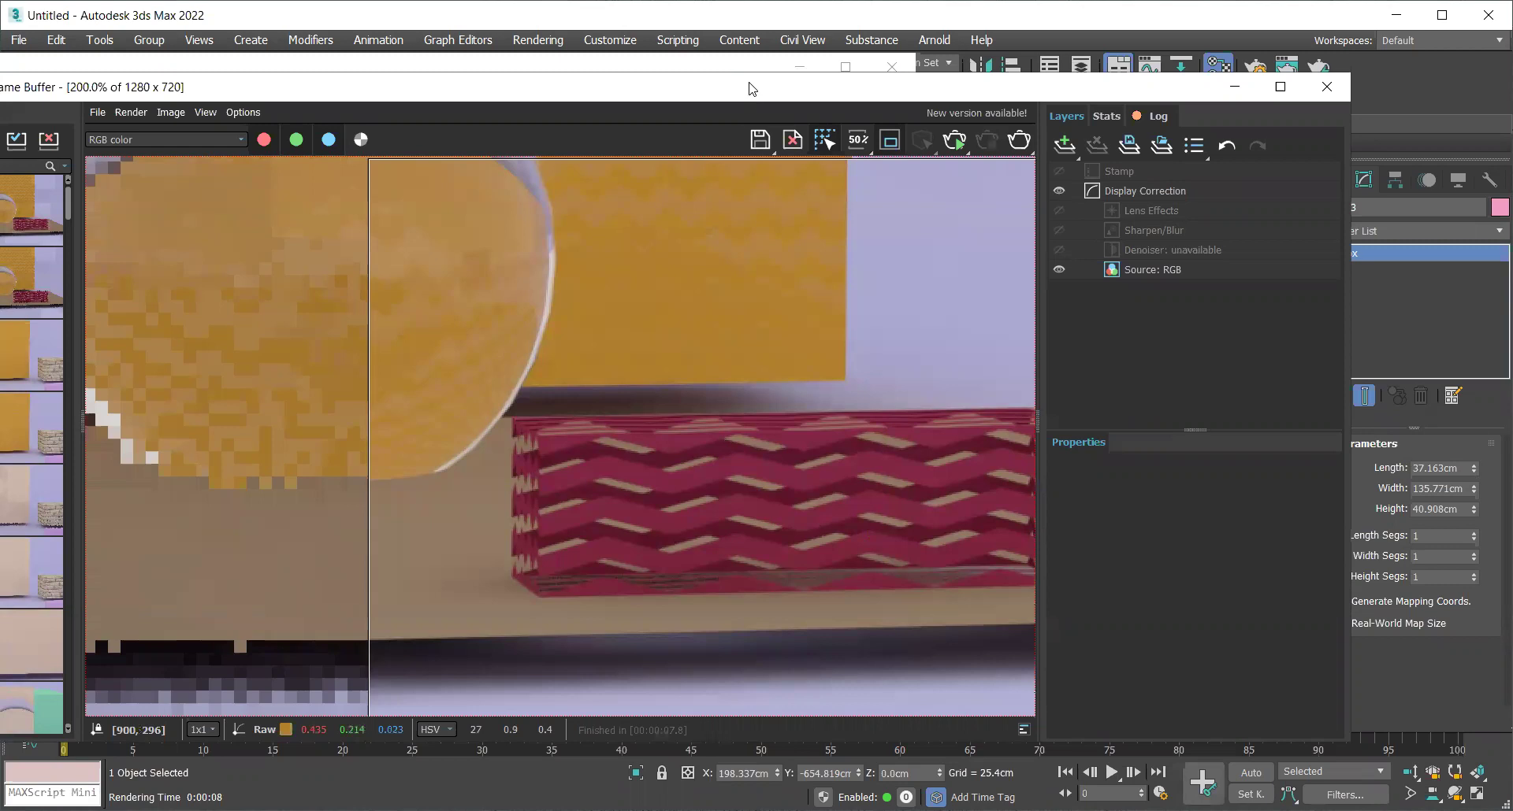
left_click_drag(668, 93, 678, 88)
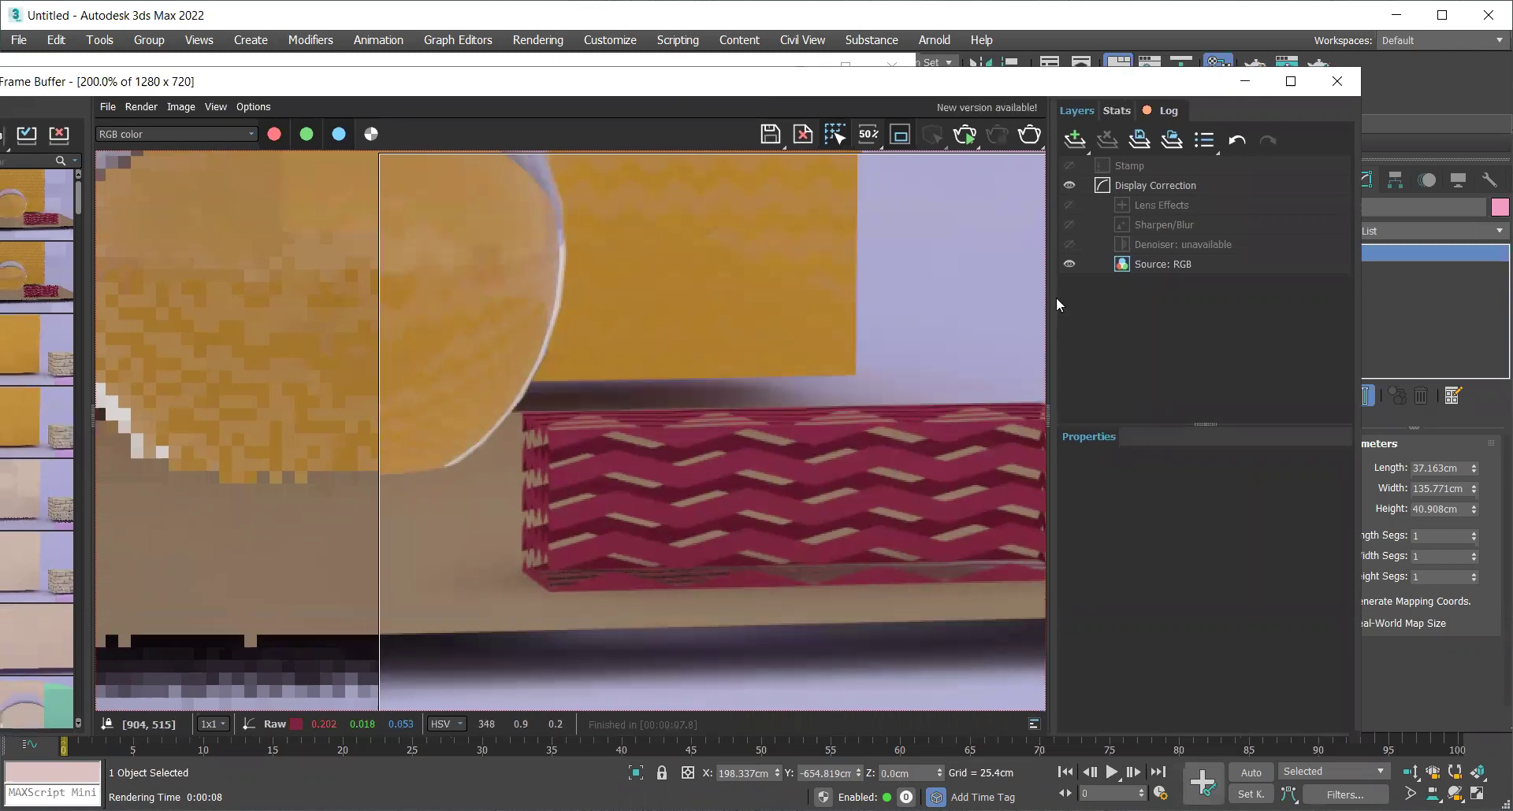
left_click(1244, 81)
Open the zigzag VRayBitmap's parameters and display that map on the box in the viewport
double_click(166, 334)
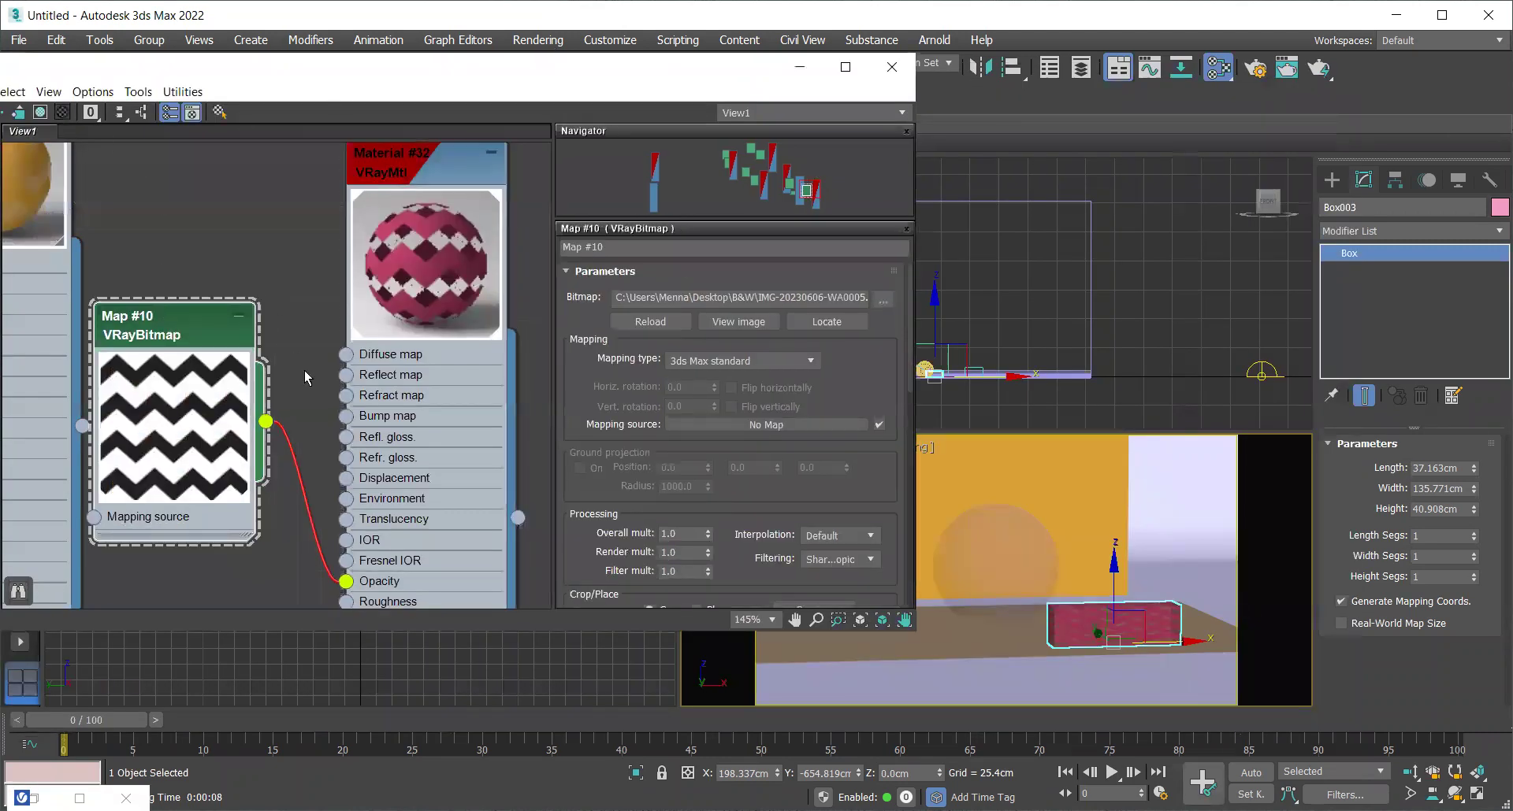
left_click_drag(473, 66, 687, 30)
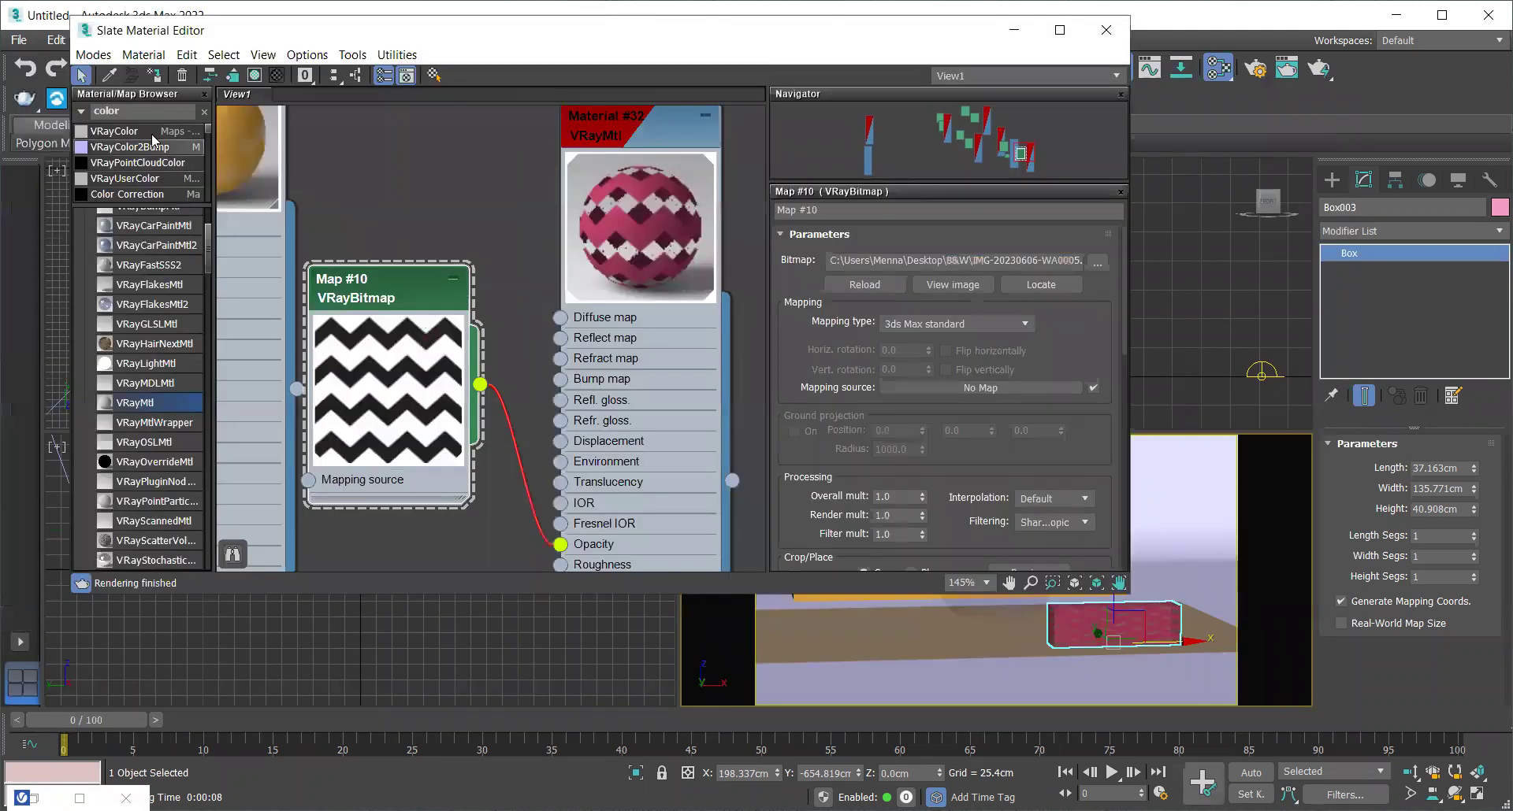
left_click(254, 75)
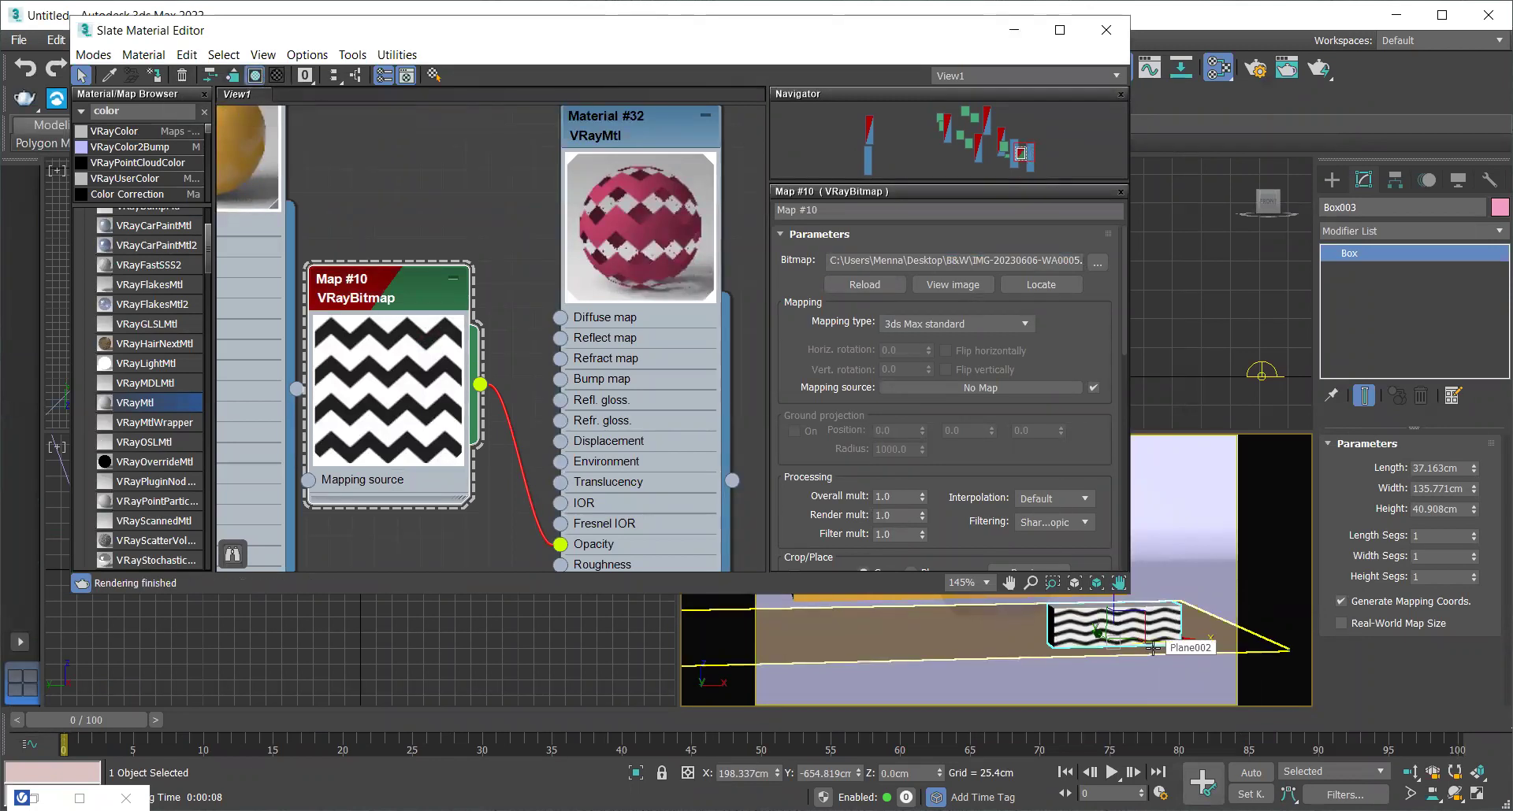
Add a UVW Map modifier to the small box and set its mapping to Box
left_click(1369, 232)
type("uv")
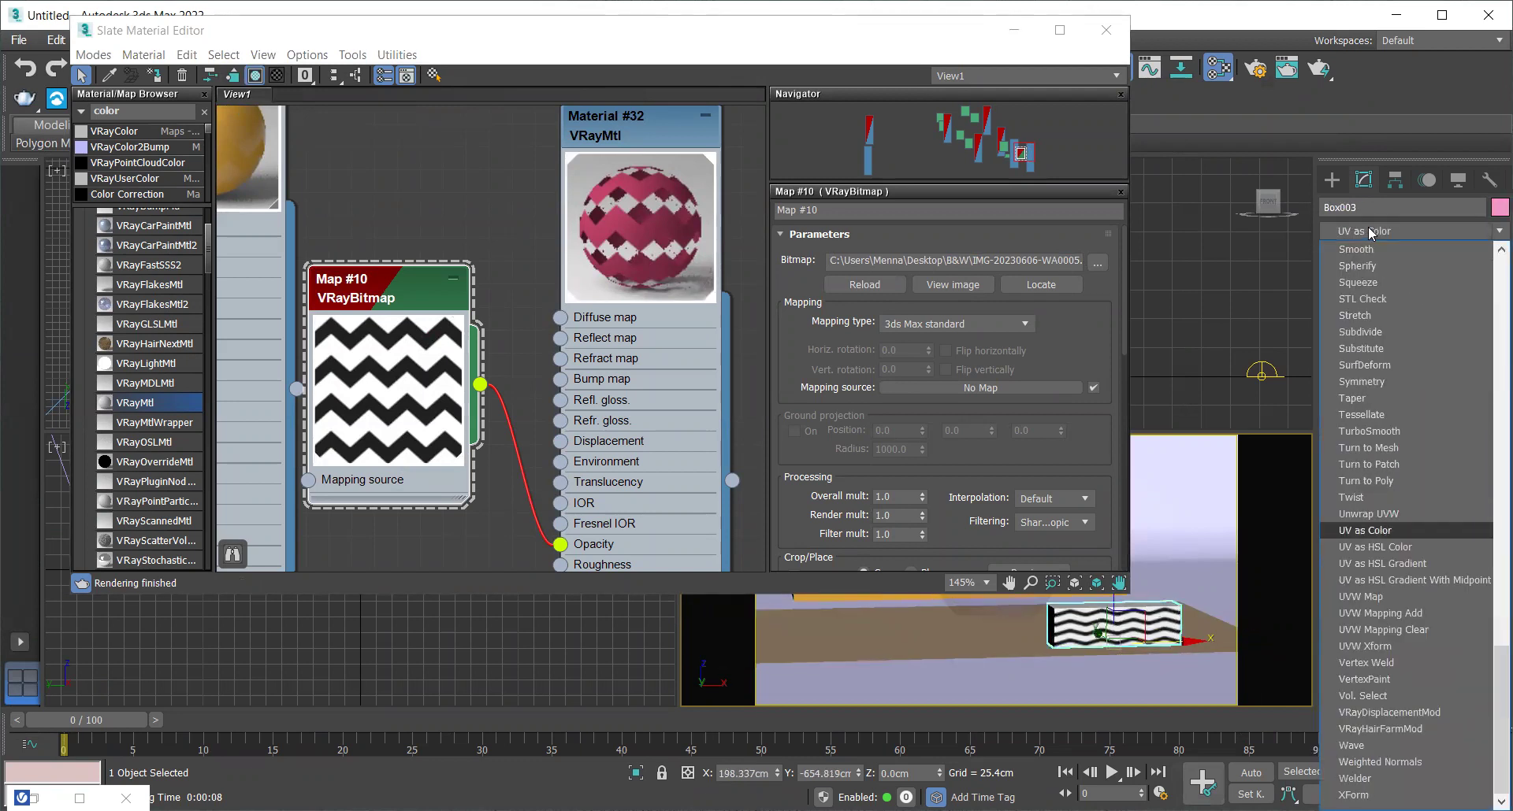
left_click(1410, 596)
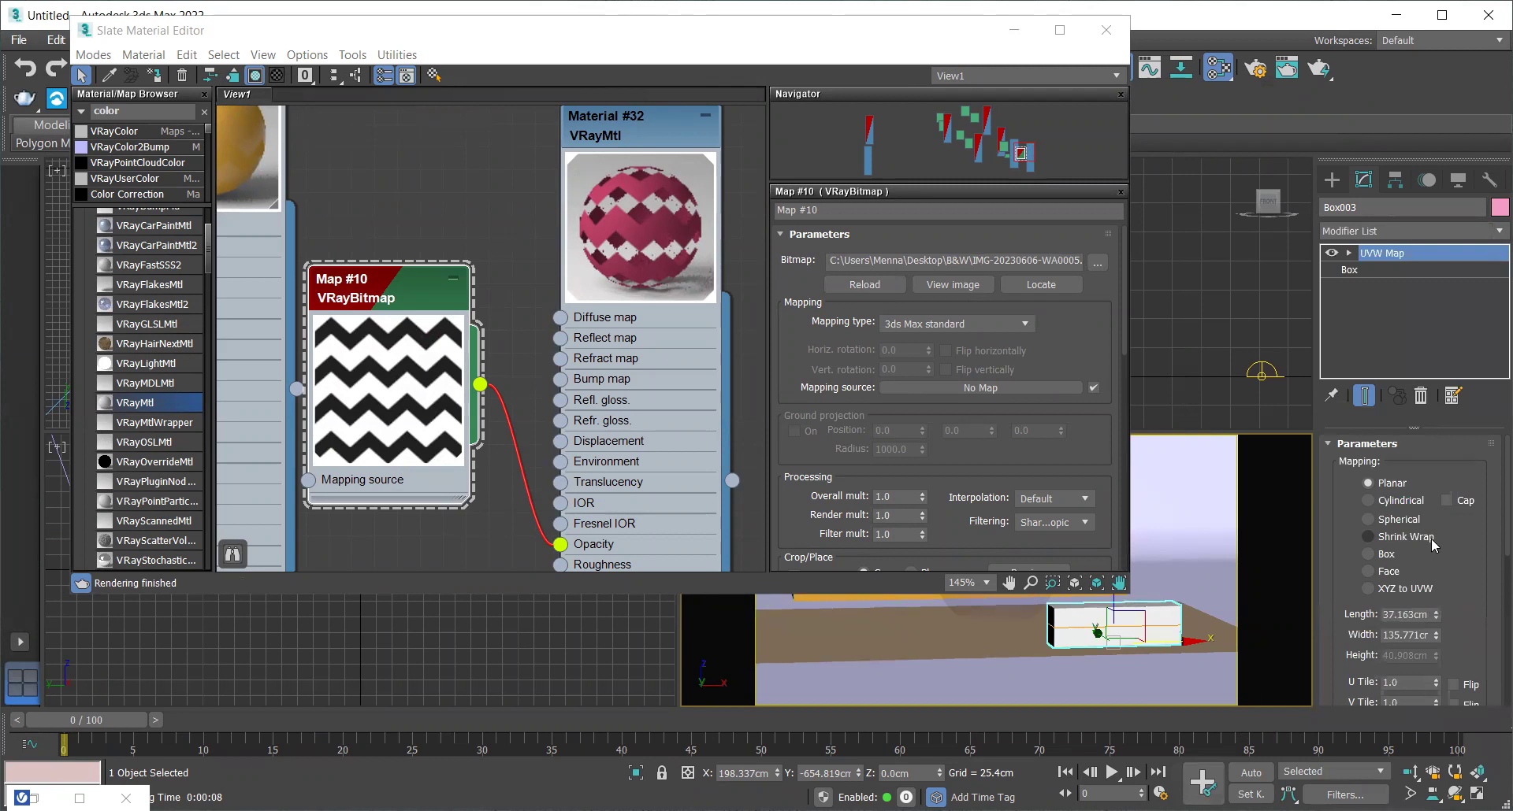
left_click(1385, 553)
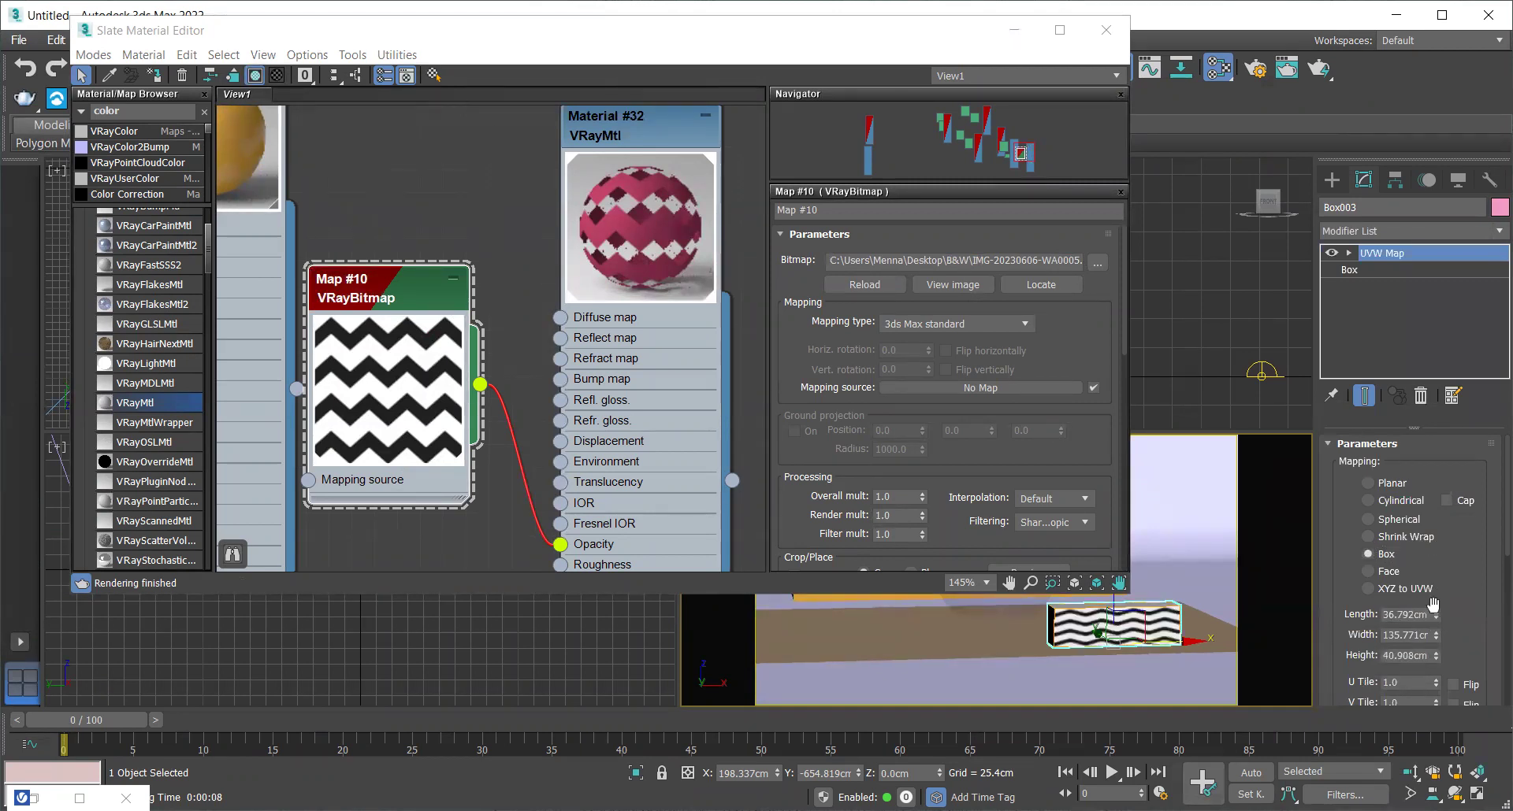
Shrink the UVW mapping length to about 16.9 cm and set its width to 25 cm
left_click_drag(1435, 614, 1435, 703)
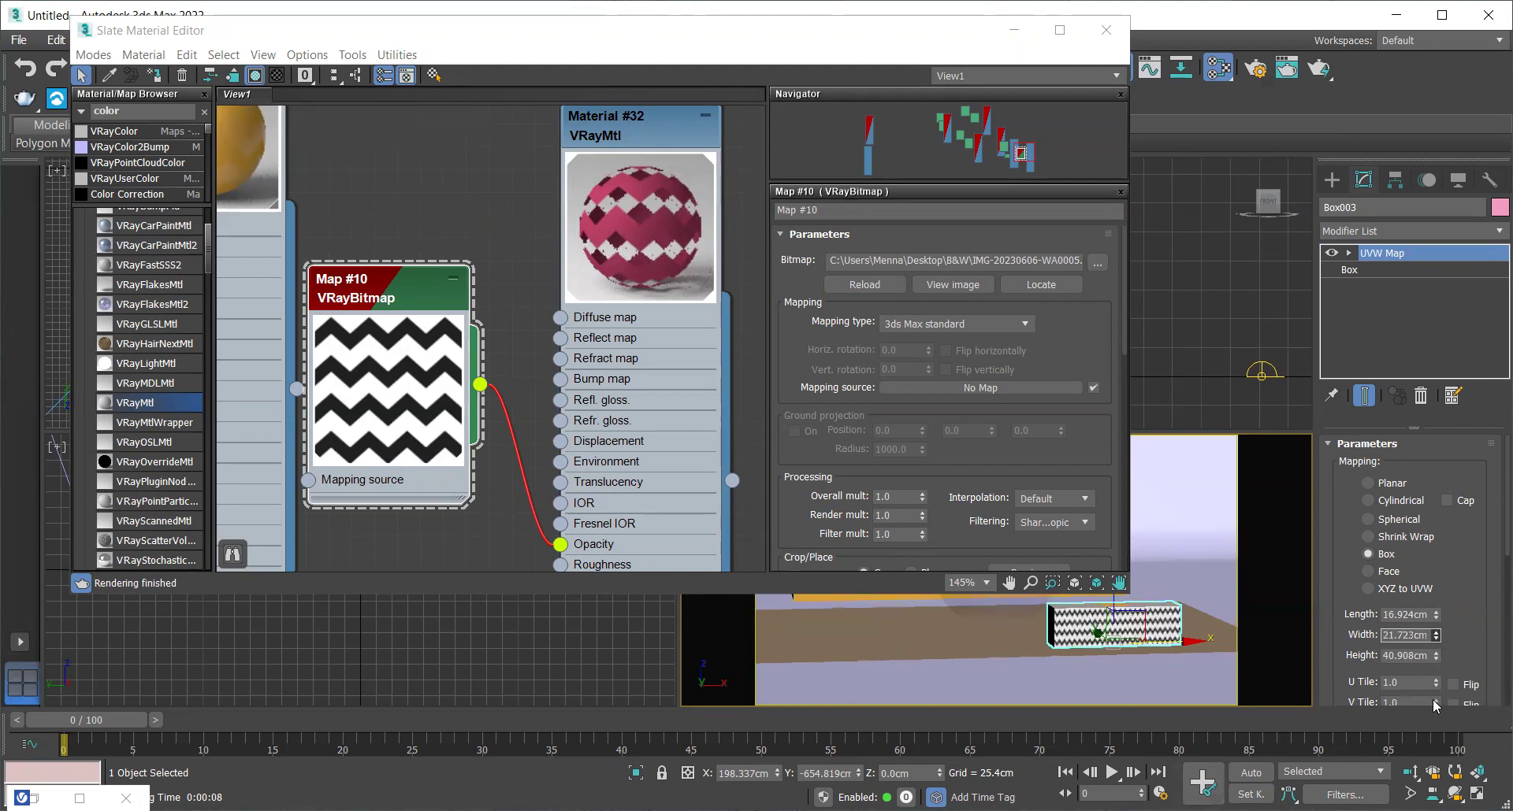
double_click(1423, 636)
type("25")
key("Return")
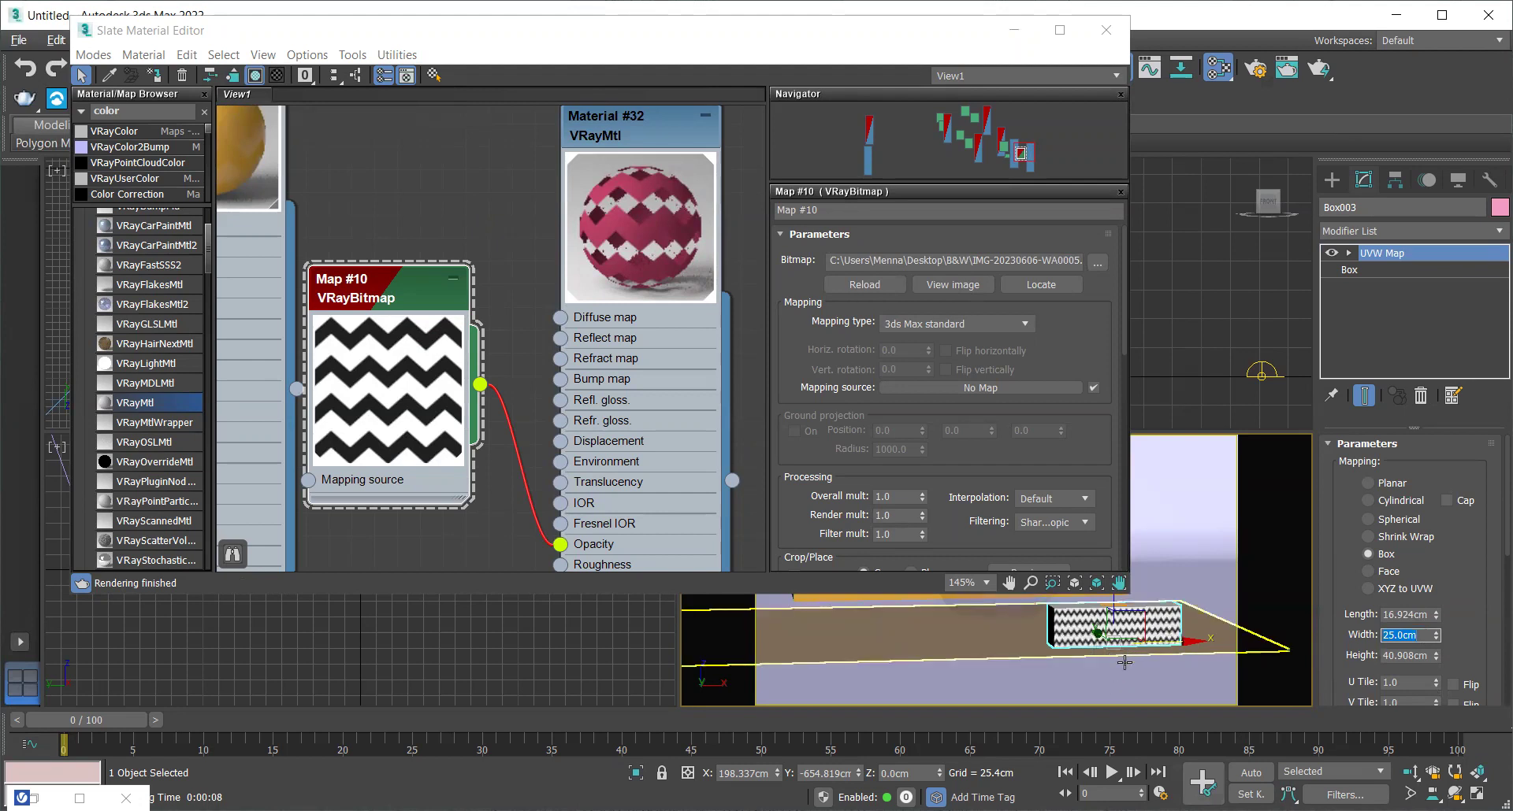
Maximize the camera view clear of the material editor and reselect the zigzag box with the Rotate tool active
key("alt+w")
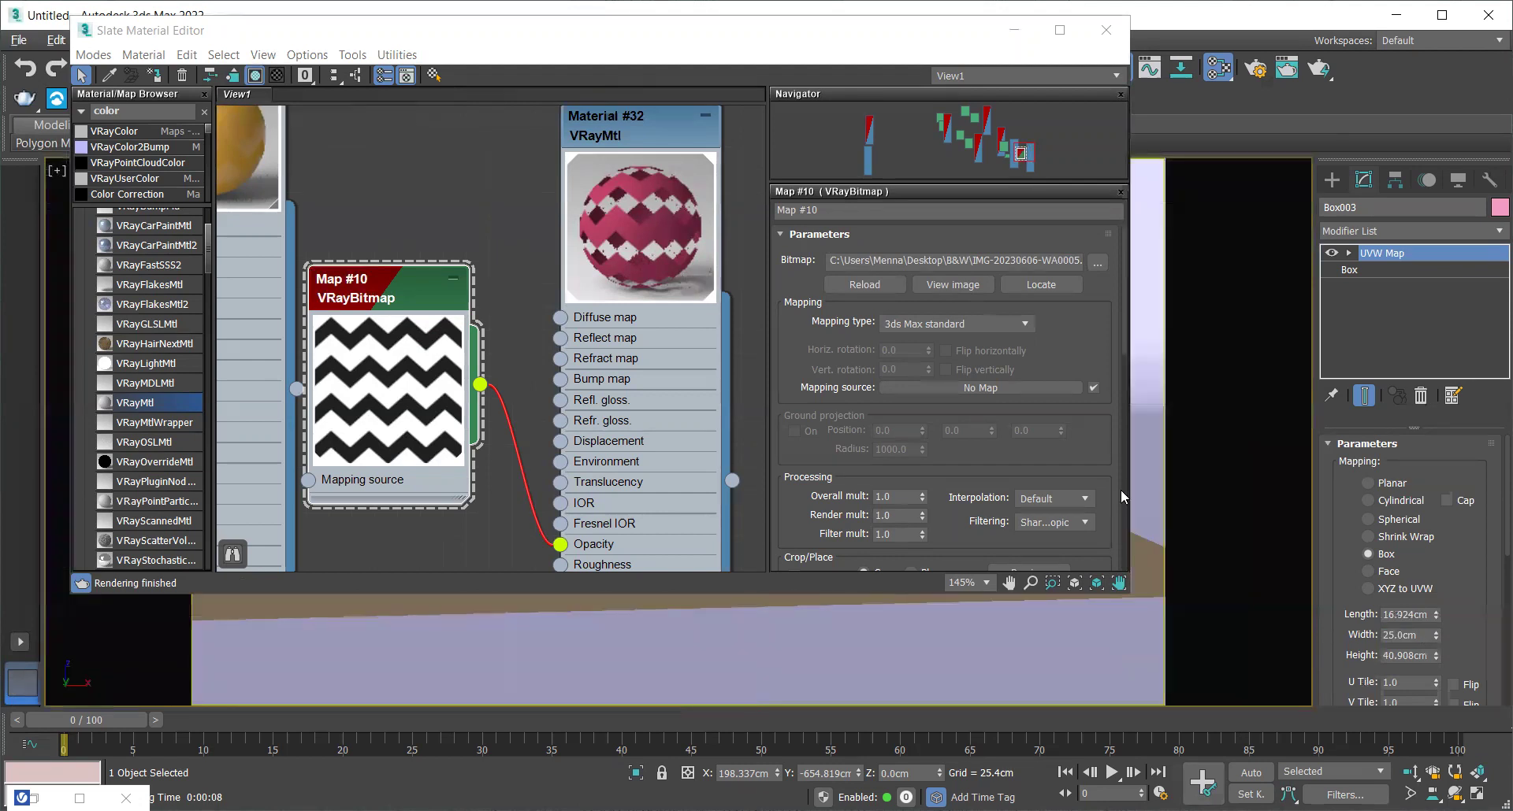
left_click(1014, 30)
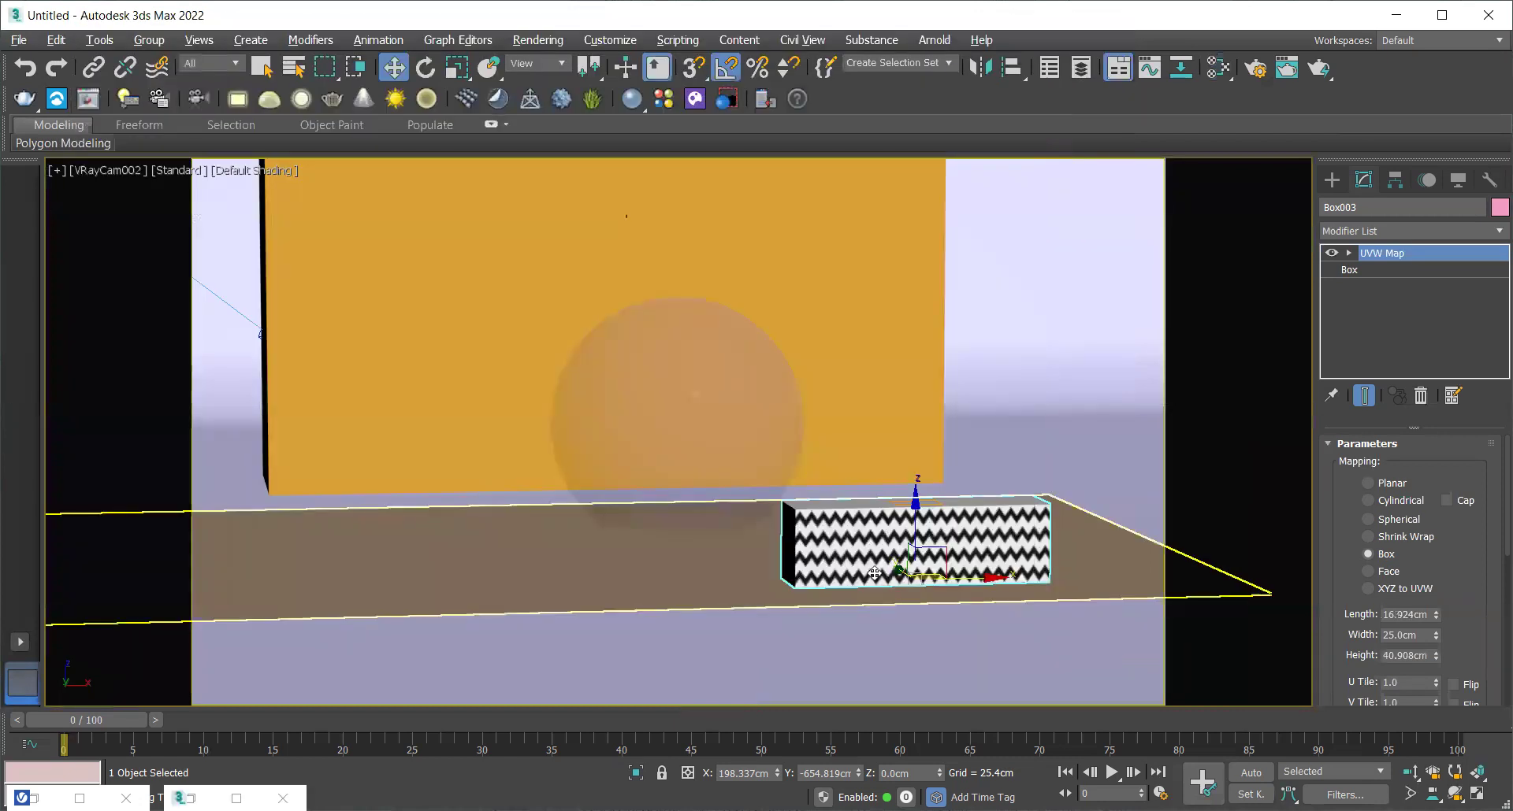
middle_click_drag(845, 585, 874, 601)
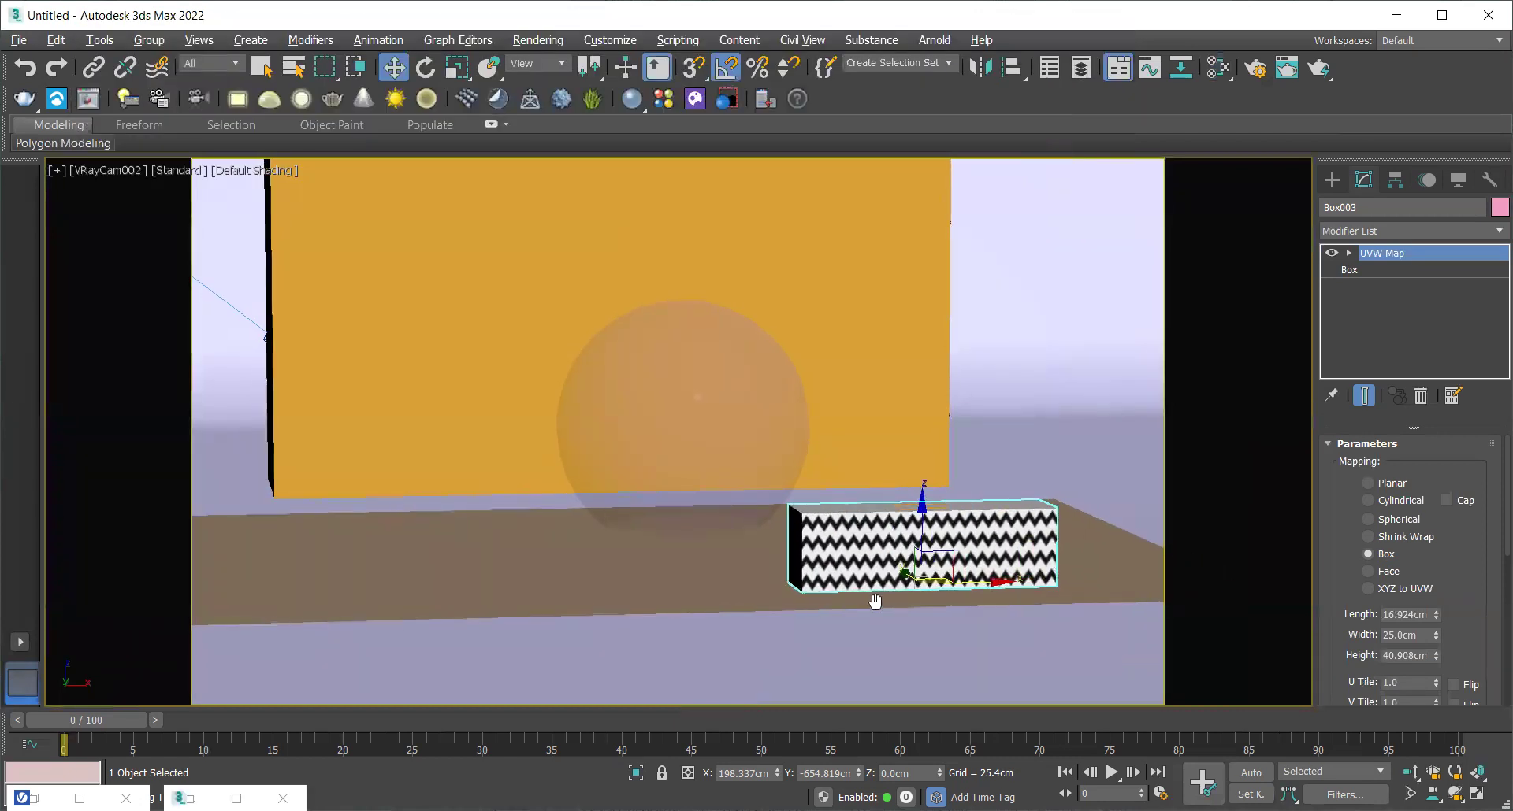
key("e")
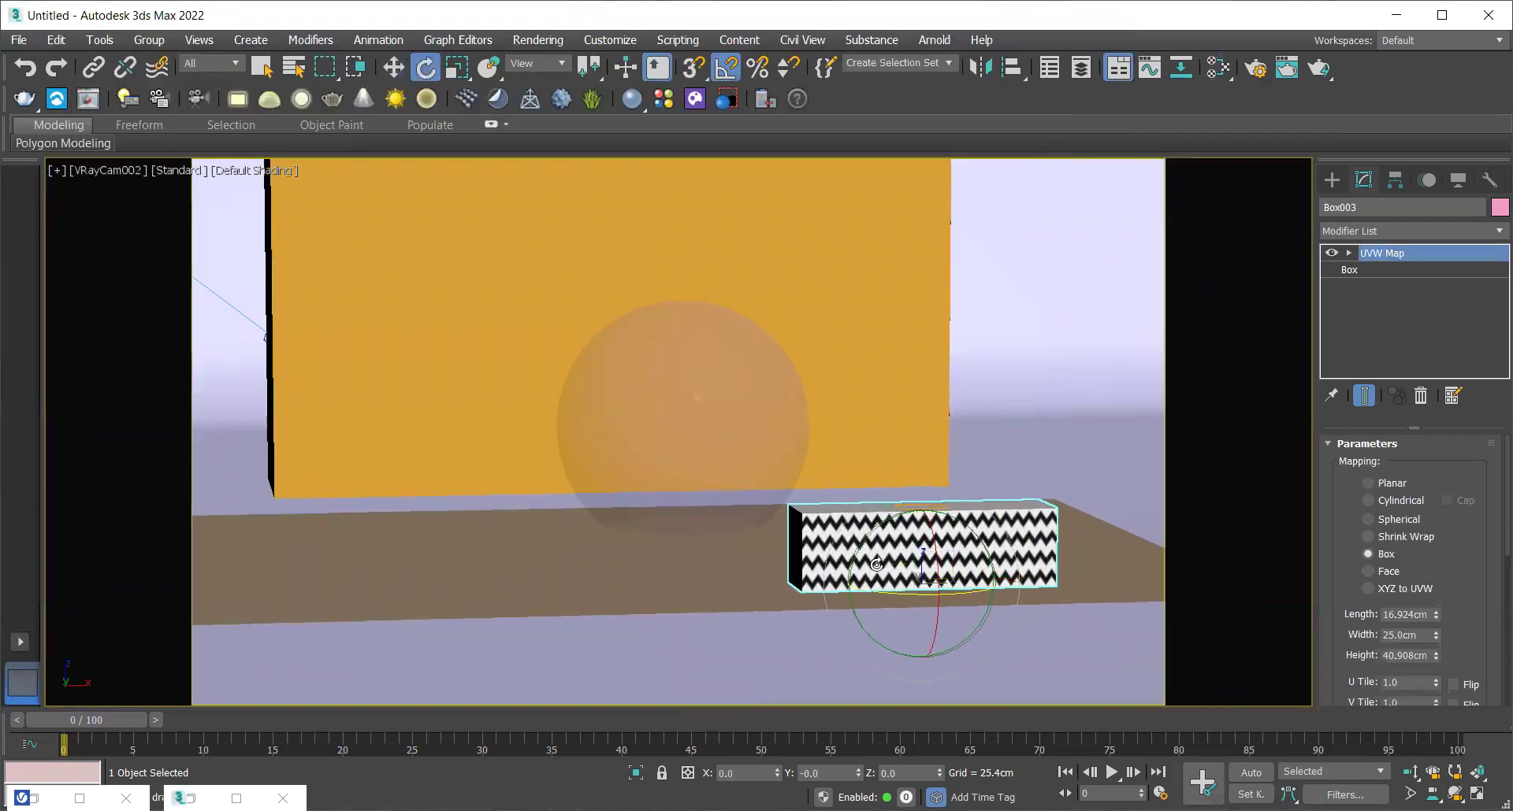
mouse_move(891, 592)
left_mouse_down()
mouse_move(946, 599)
mouse_move(898, 603)
left_mouse_up()
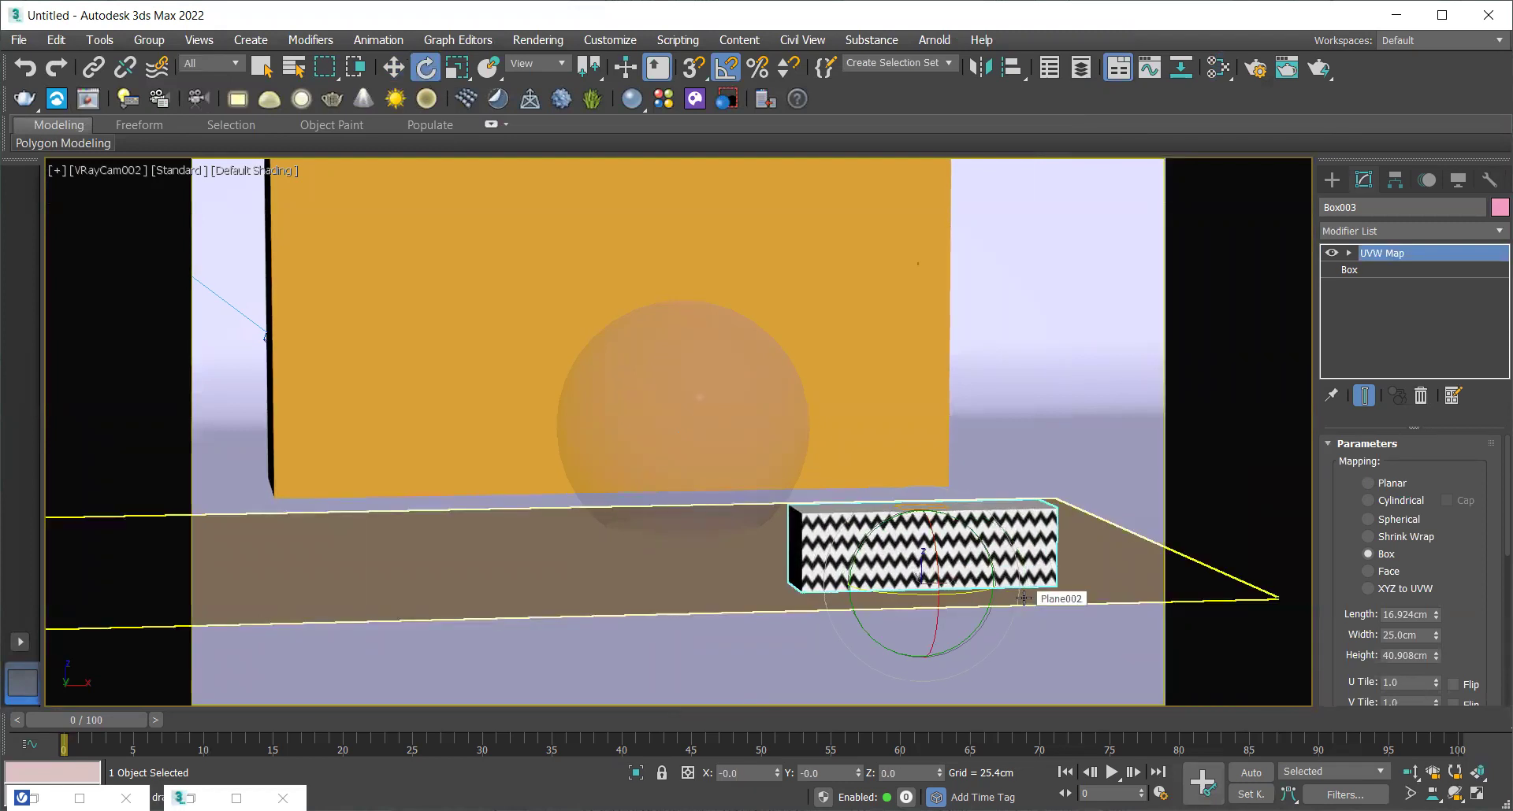
left_click(124, 181)
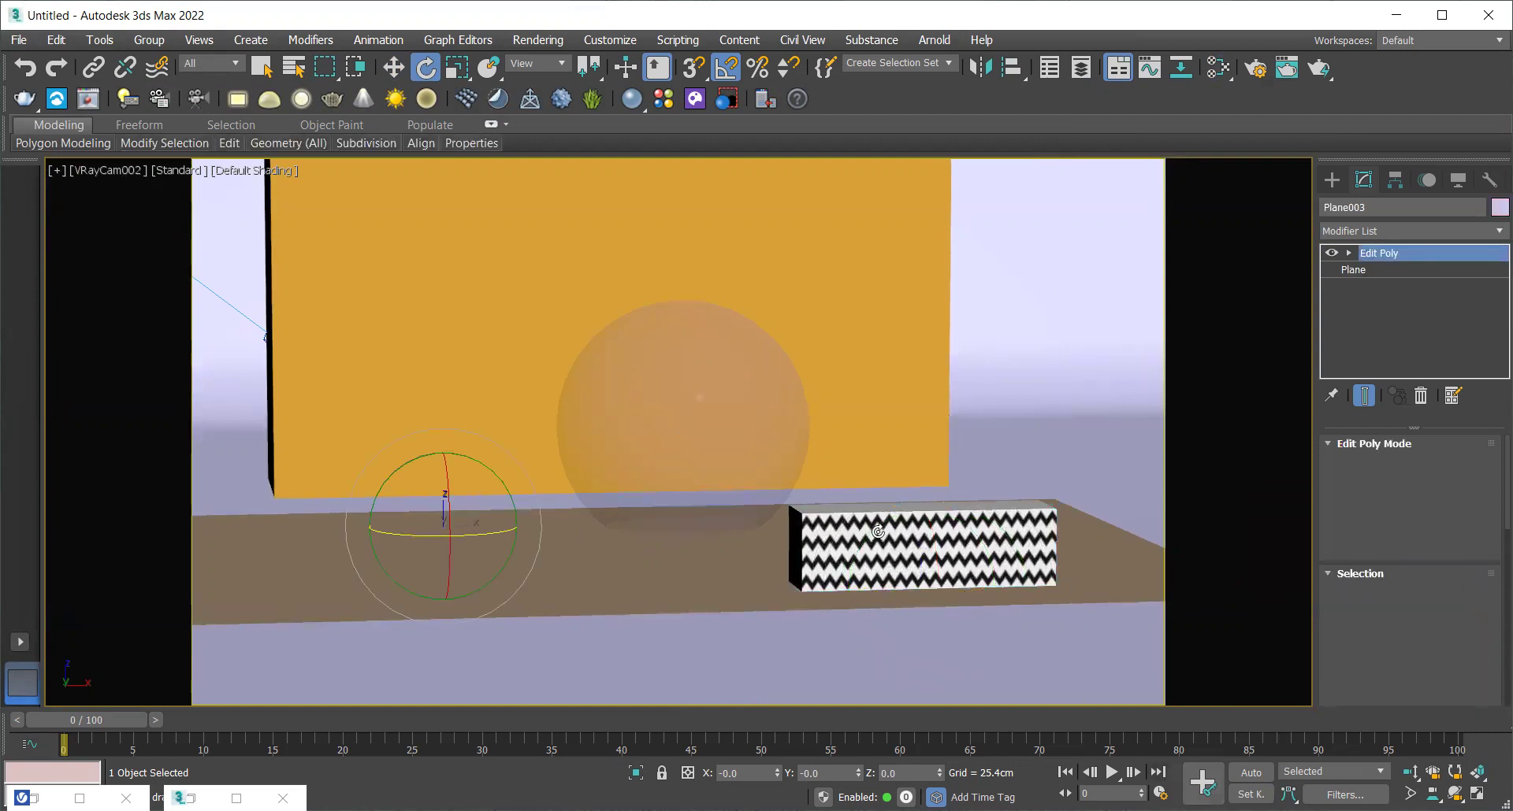
left_click(870, 505)
Switch to a perspective view framed on the zigzag box and render it
key("p")
key("z")
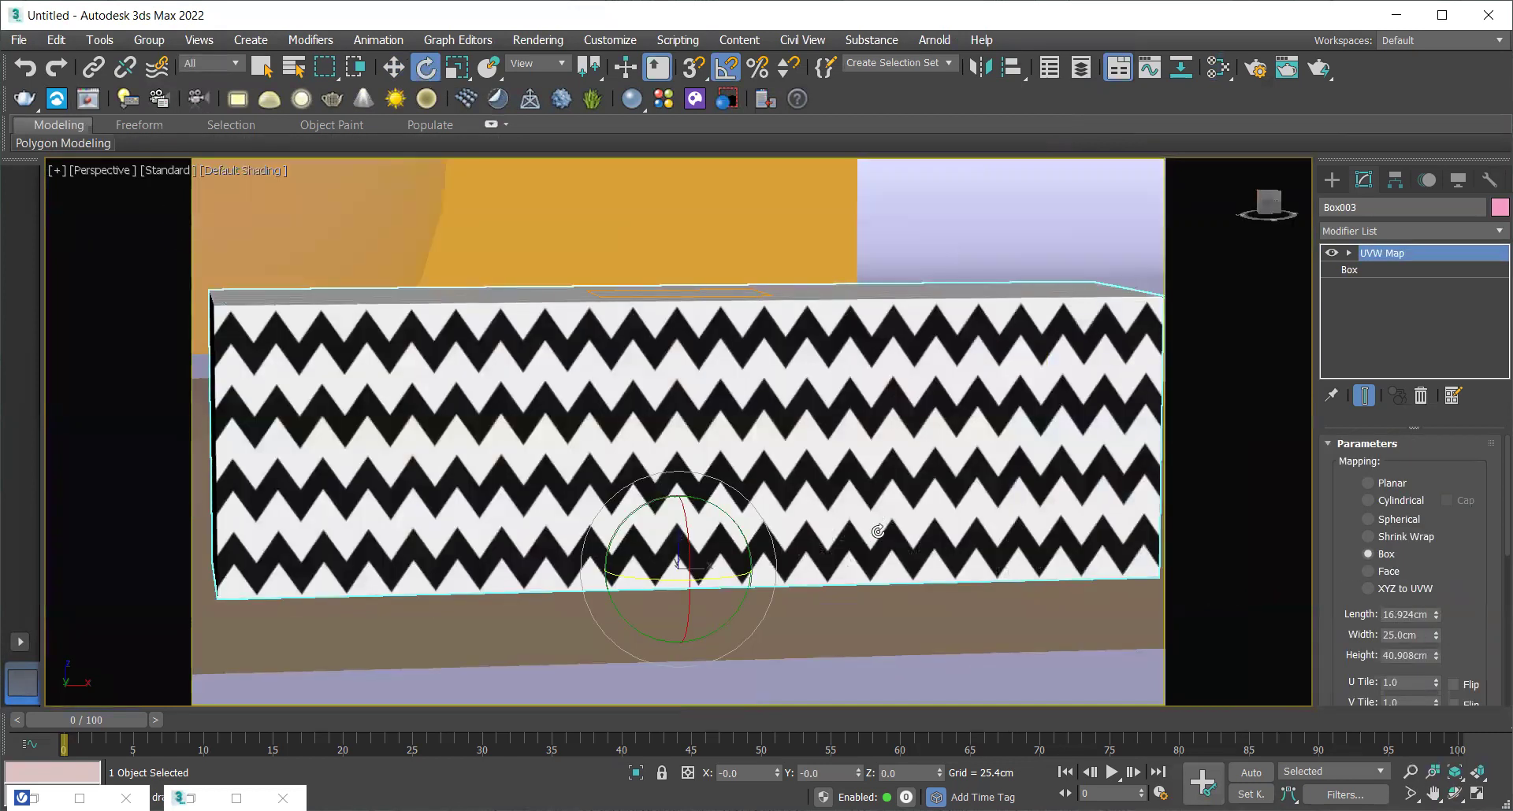
key("shift+q")
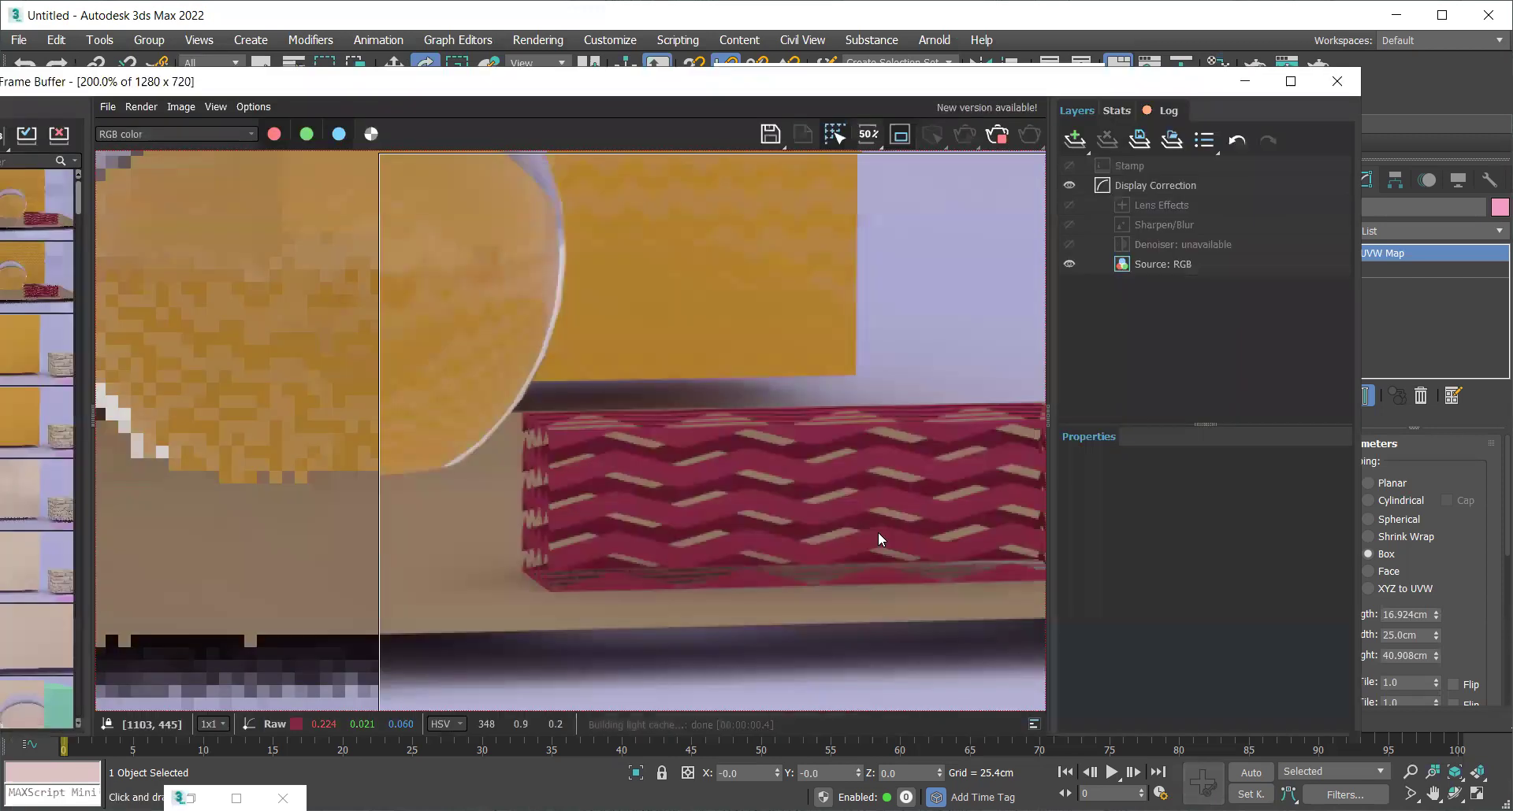
scroll(693, 514, "up", 2)
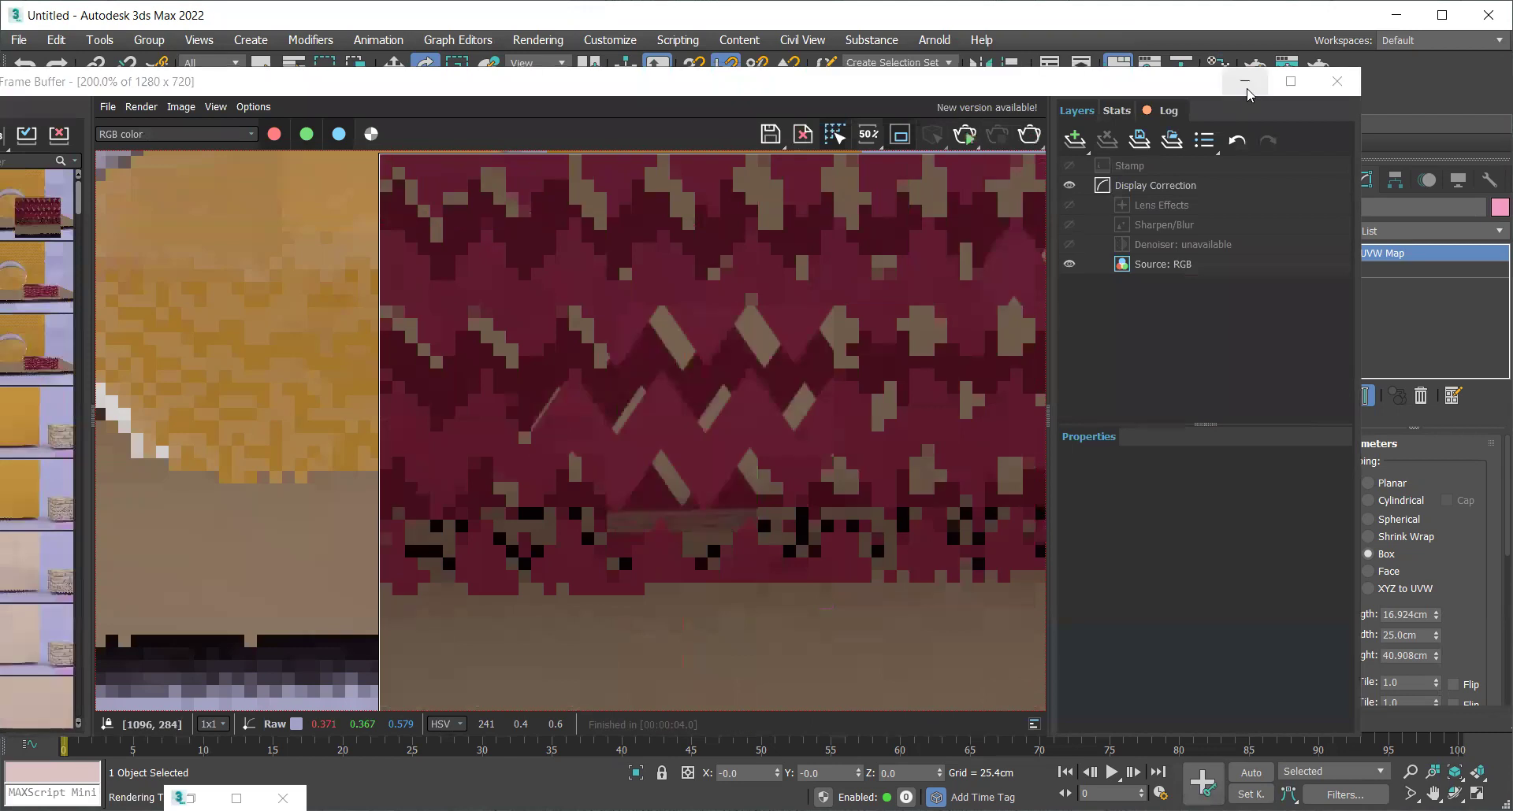
Return the viewport to VRayCam002, render the region again and examine the denser zigzag cutouts on the box
key("c")
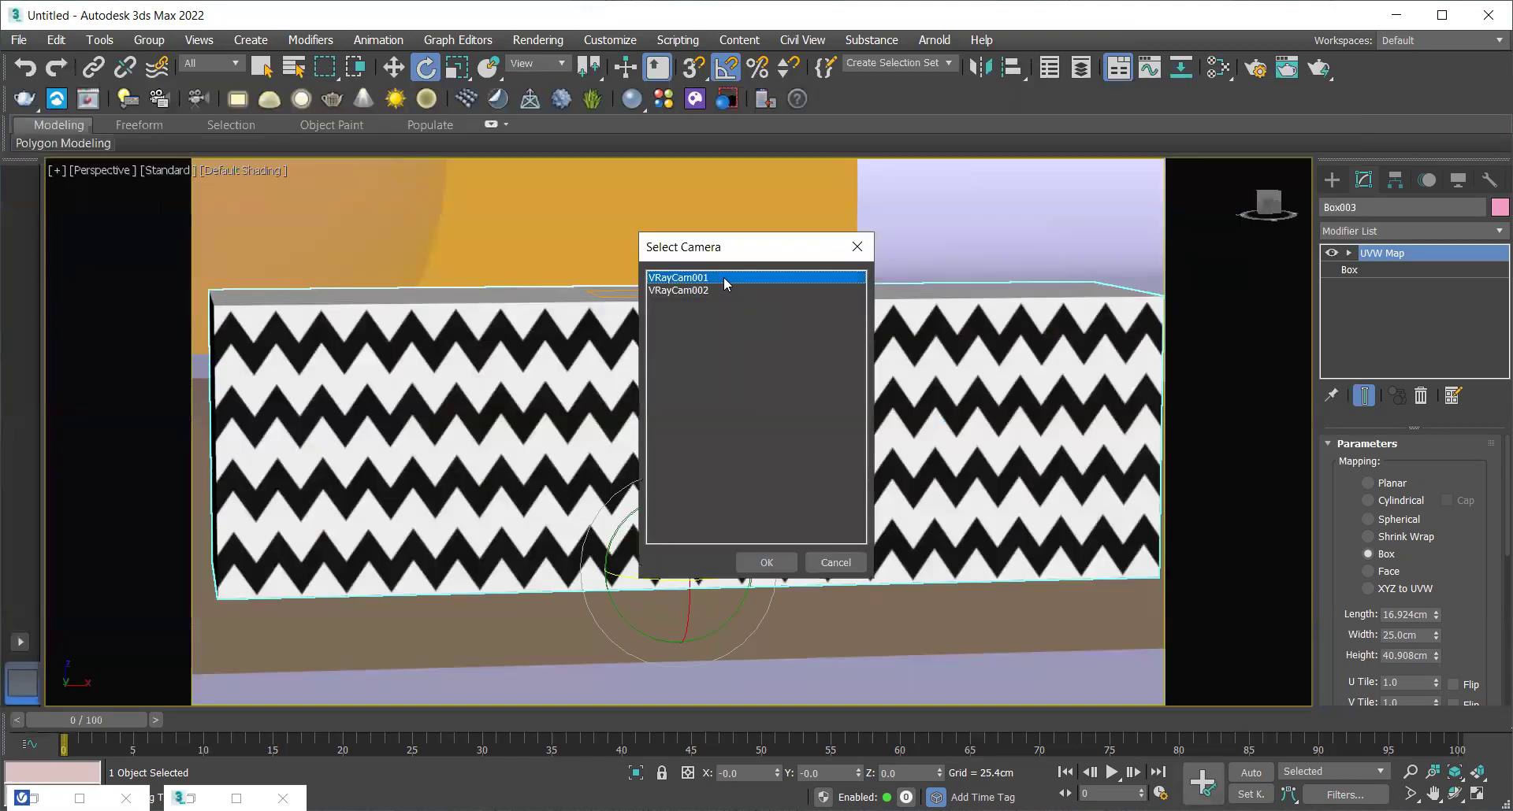
left_click(717, 290)
key("Return")
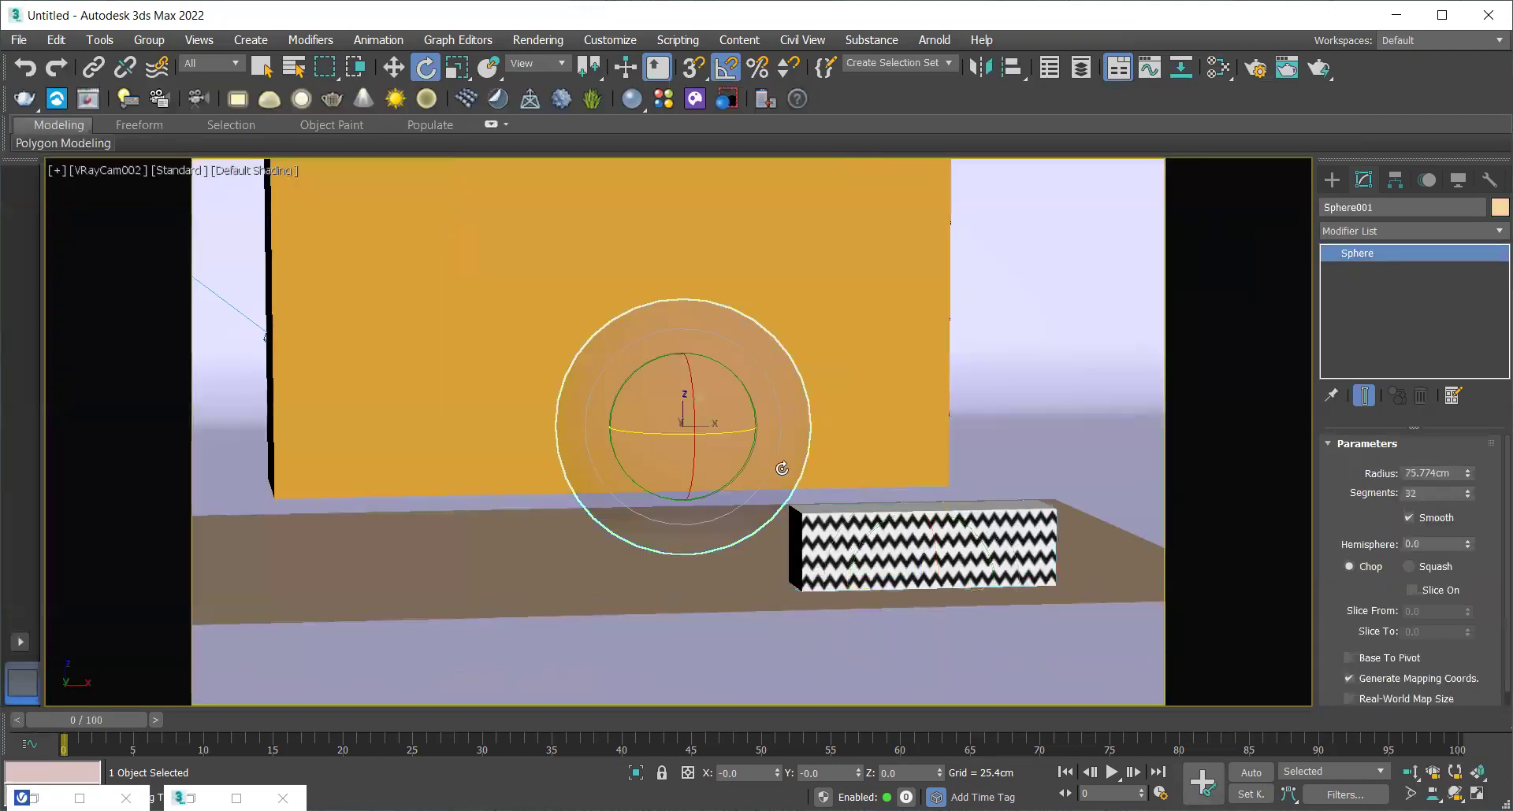
key("shift+q")
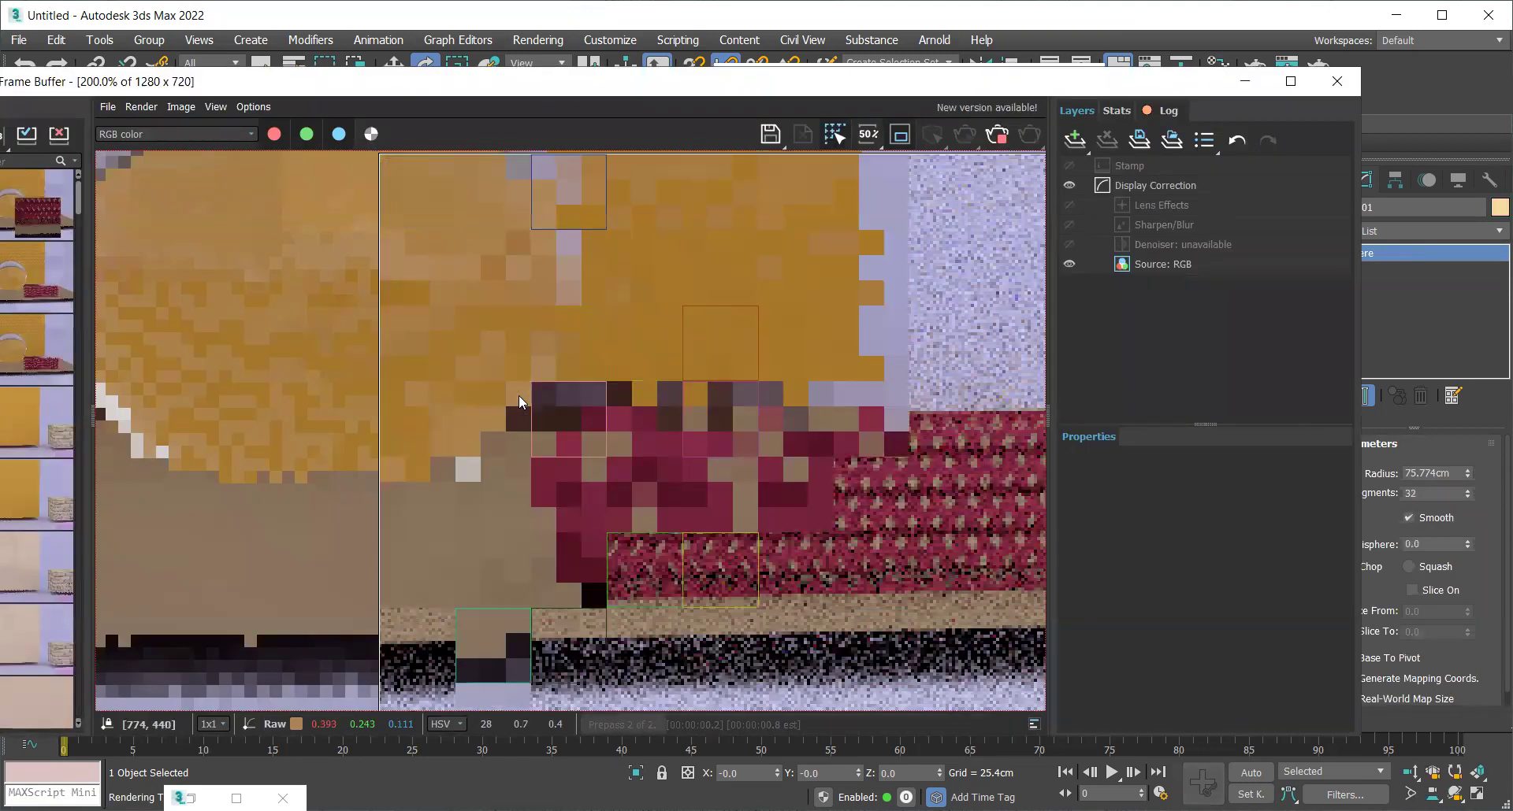
scroll(518, 396, "down", 1)
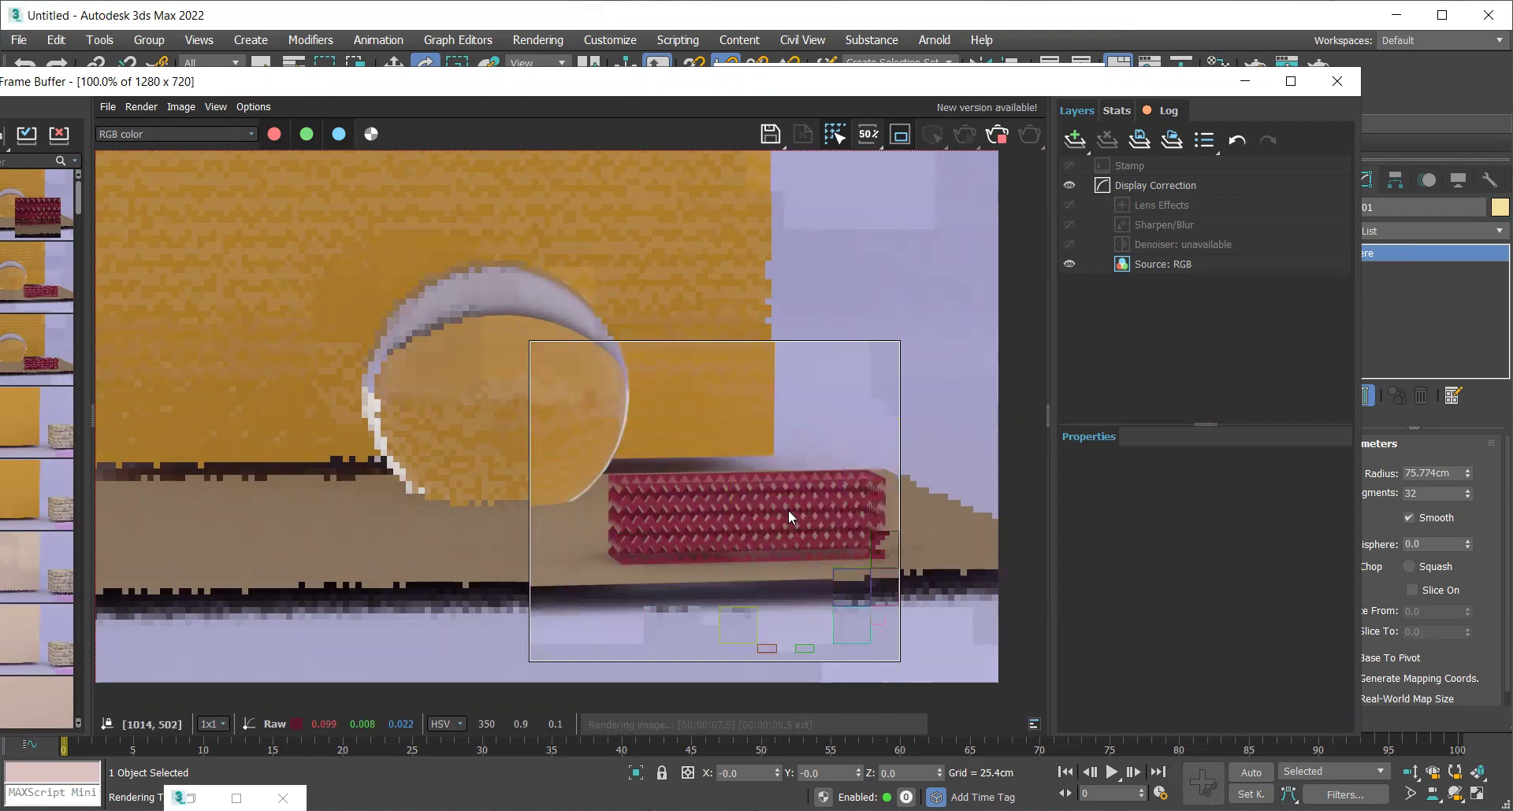
scroll(791, 528, "up", 1)
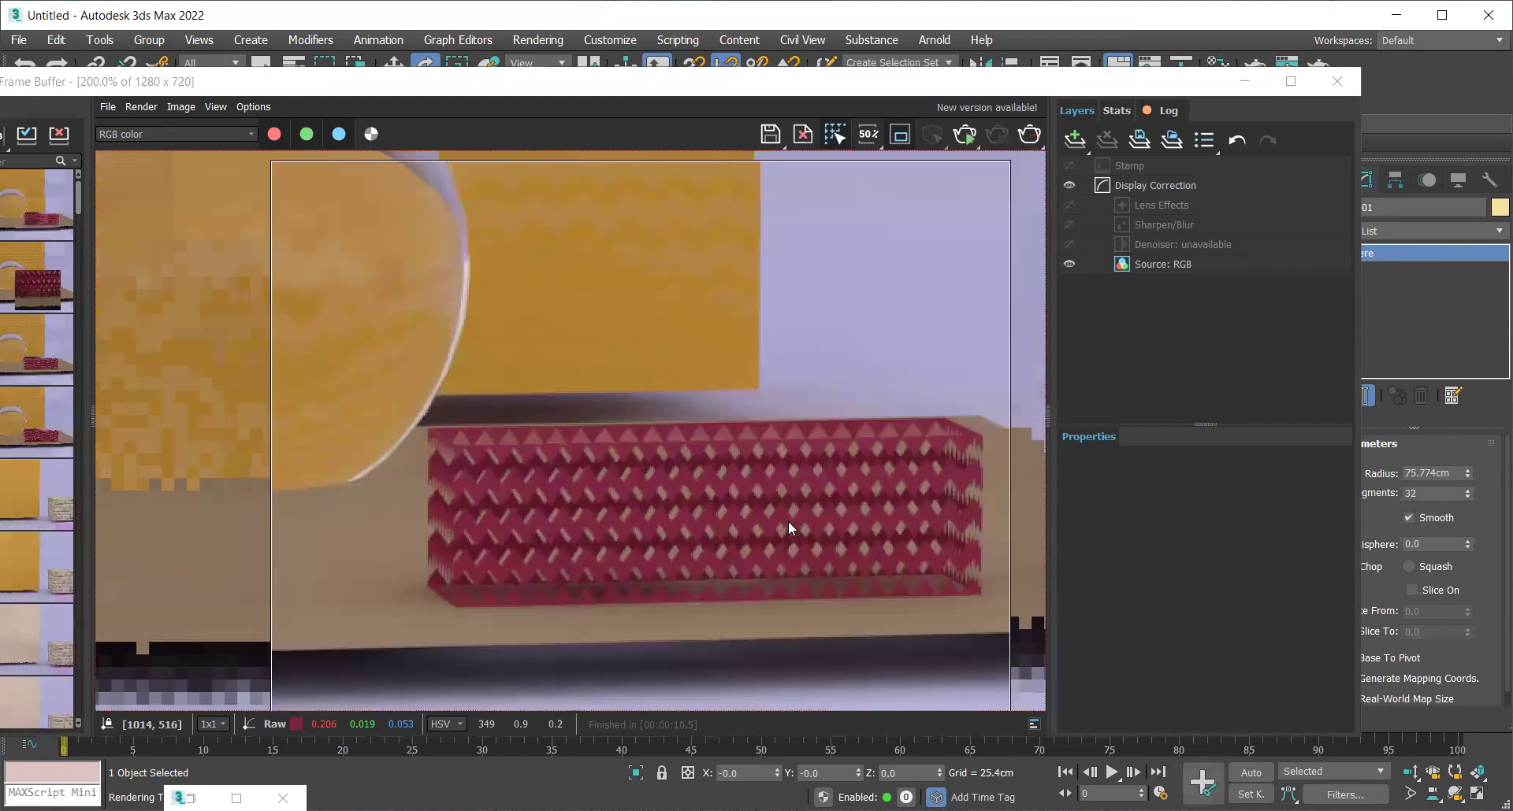
scroll(624, 524, "up", 1)
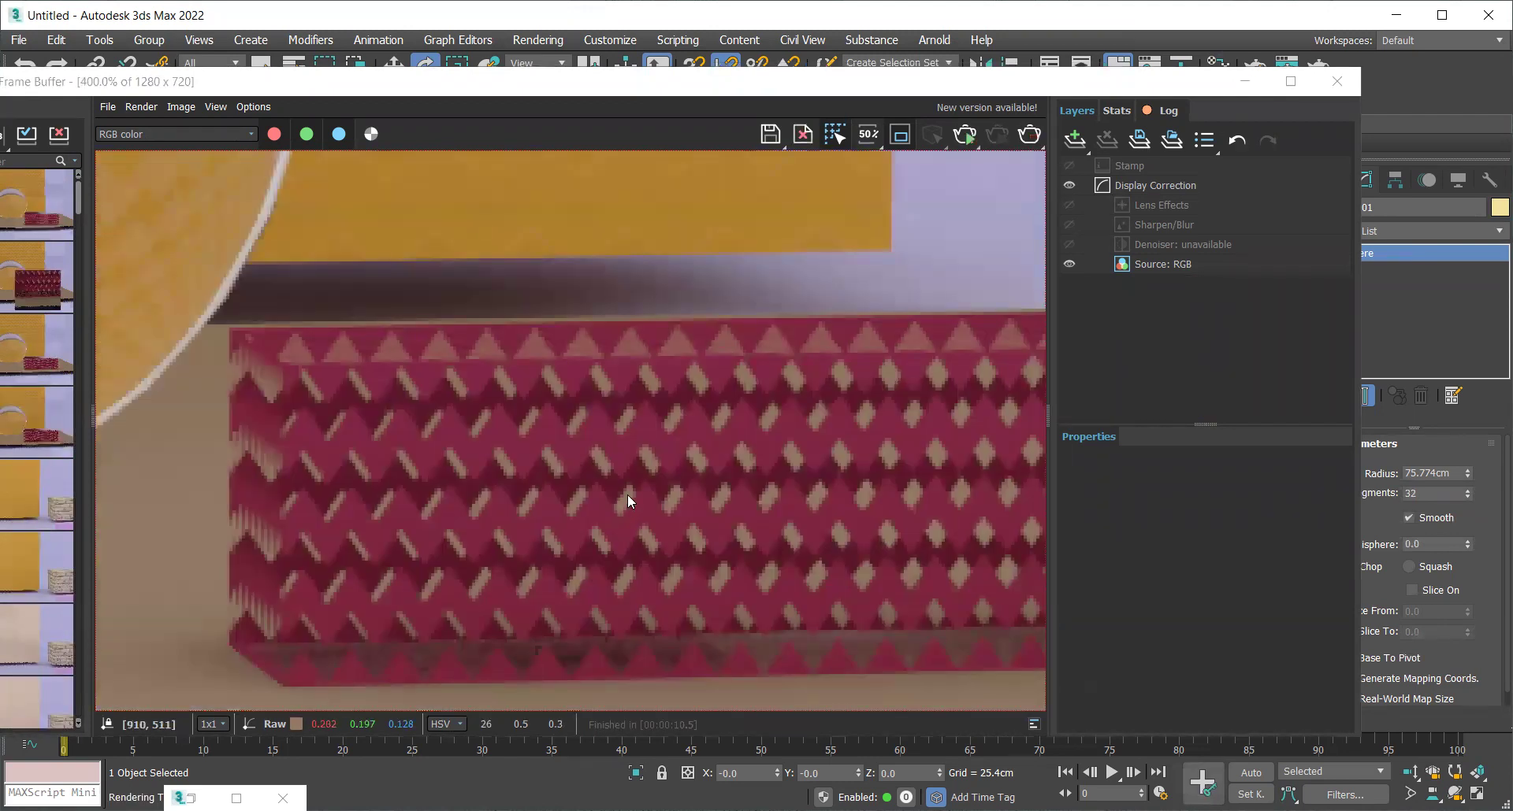
scroll(466, 434, "down", 1)
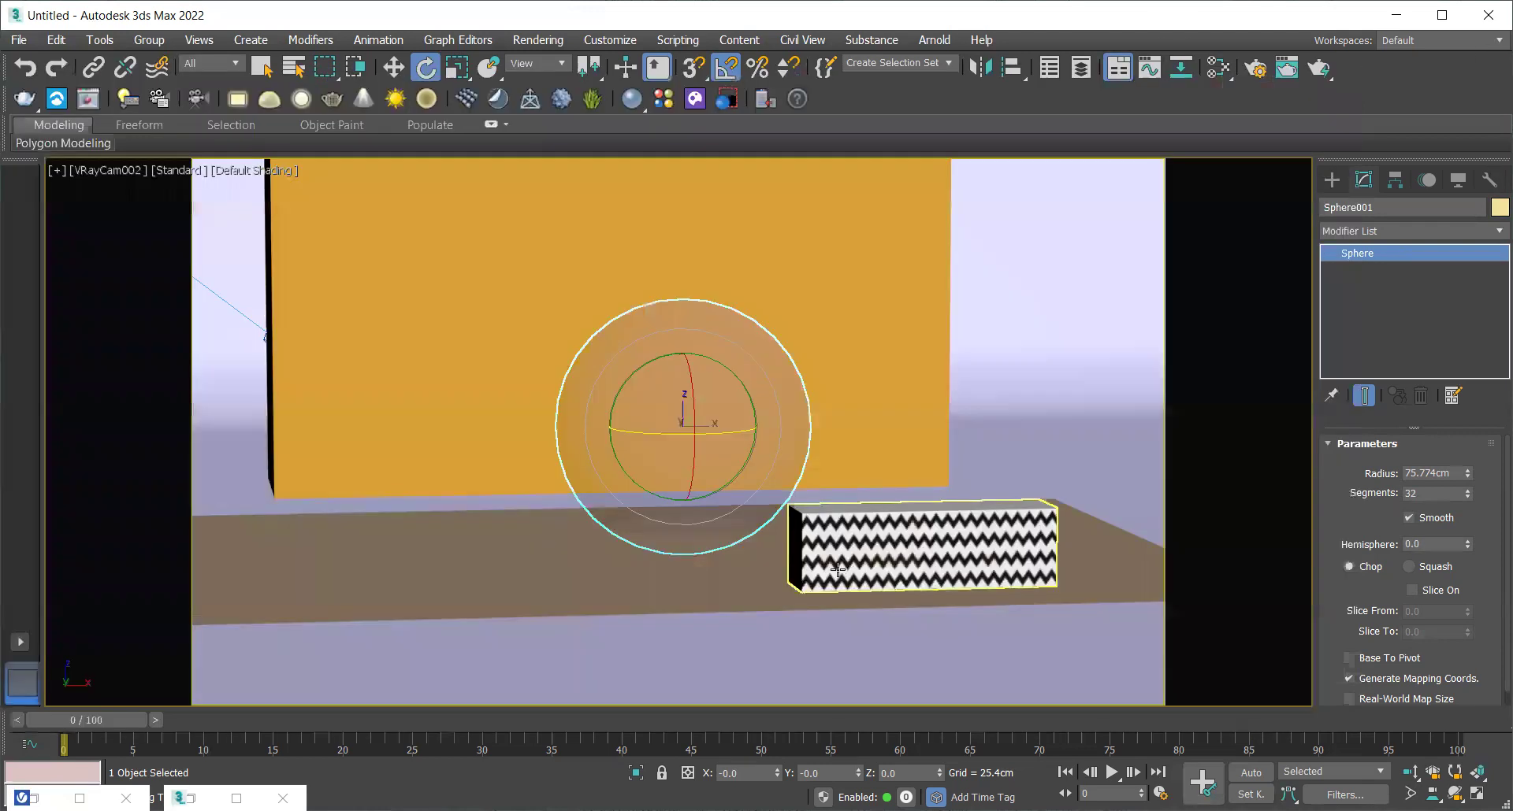
Select the zigzag box beside the sphere in the camera view
left_click(839, 567)
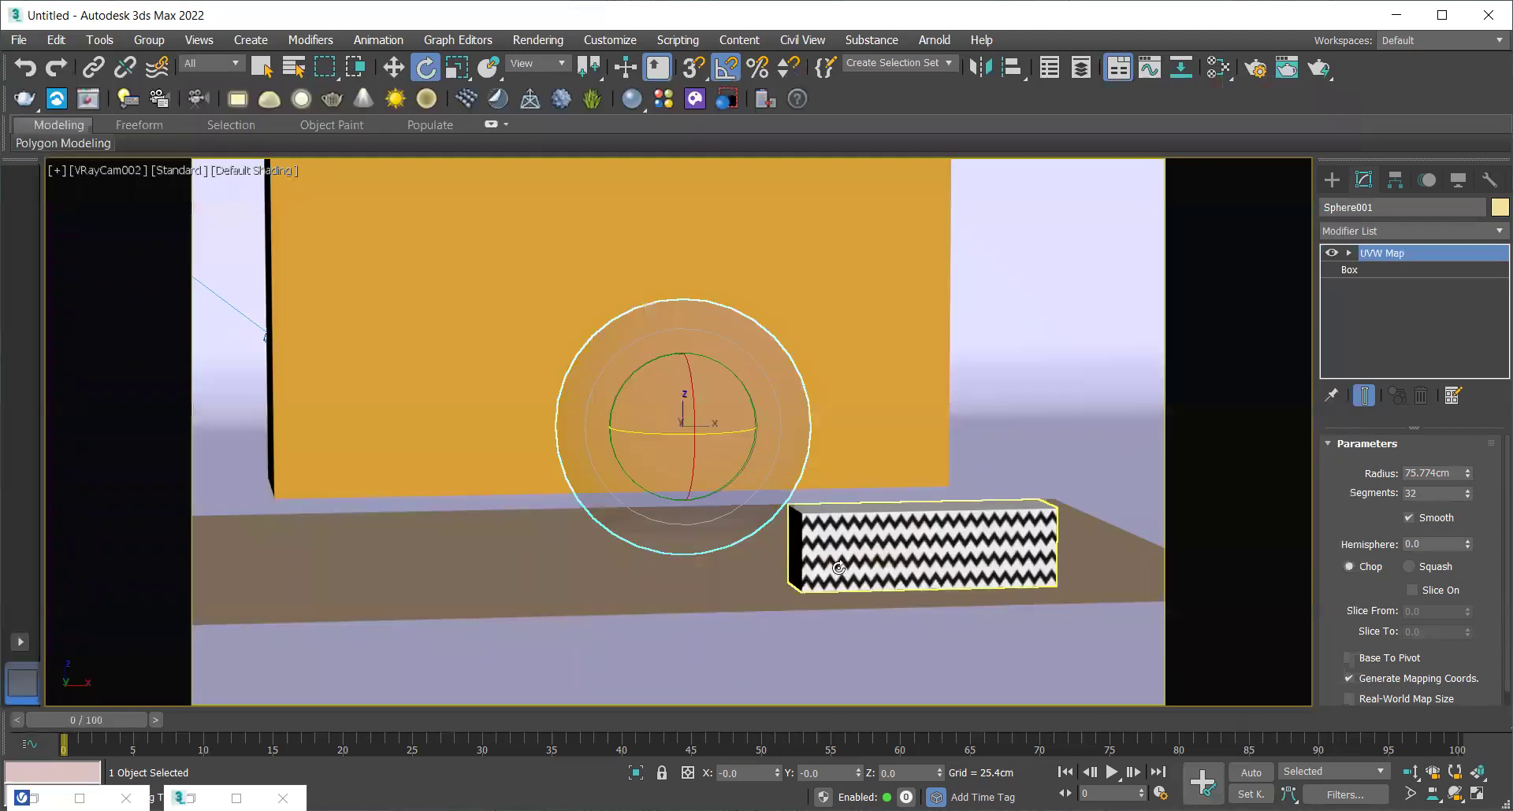